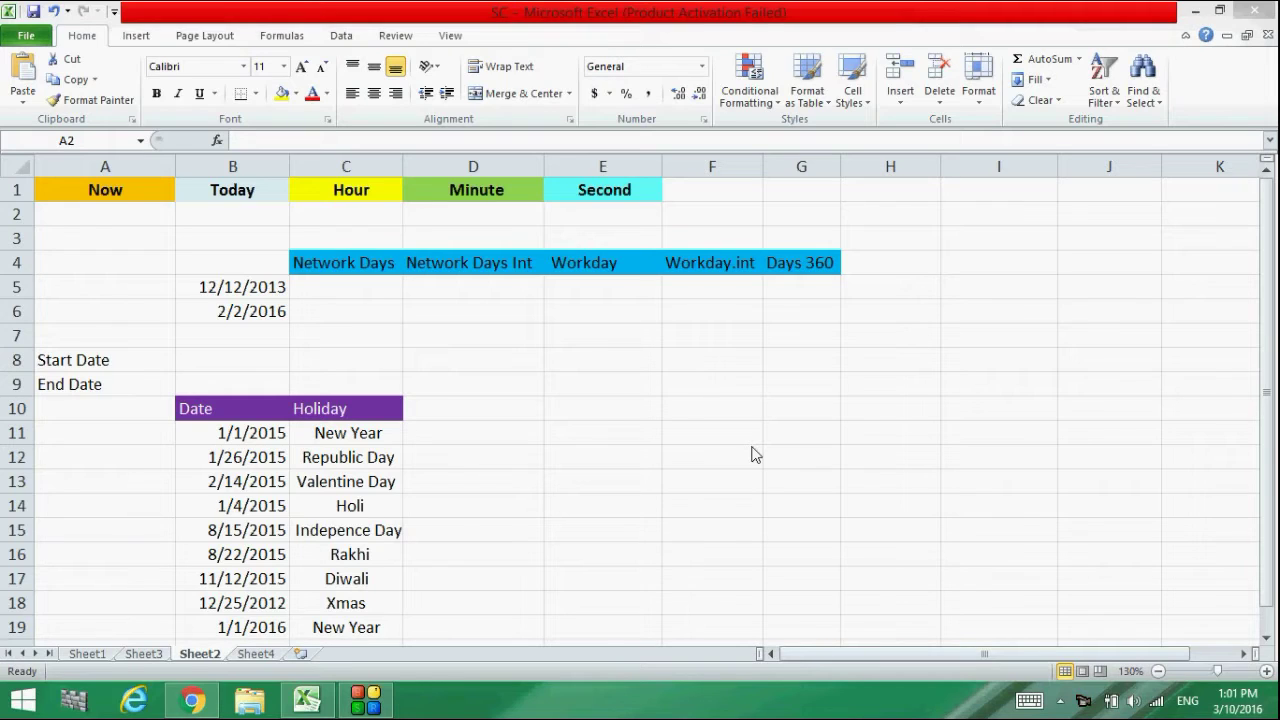
# - Browse the Formulas tab's Date & Time function list without inserting any function
pyautogui.click(266, 36)
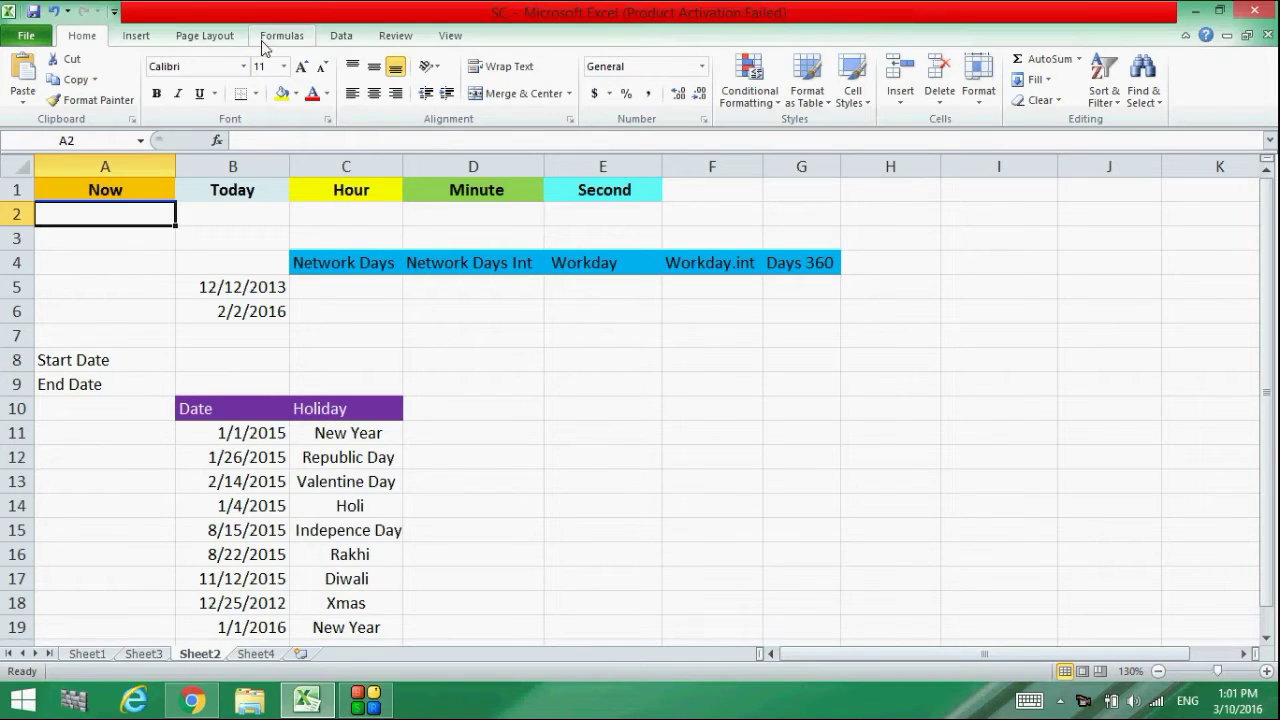
pyautogui.click(262, 40)
pyautogui.click(297, 98)
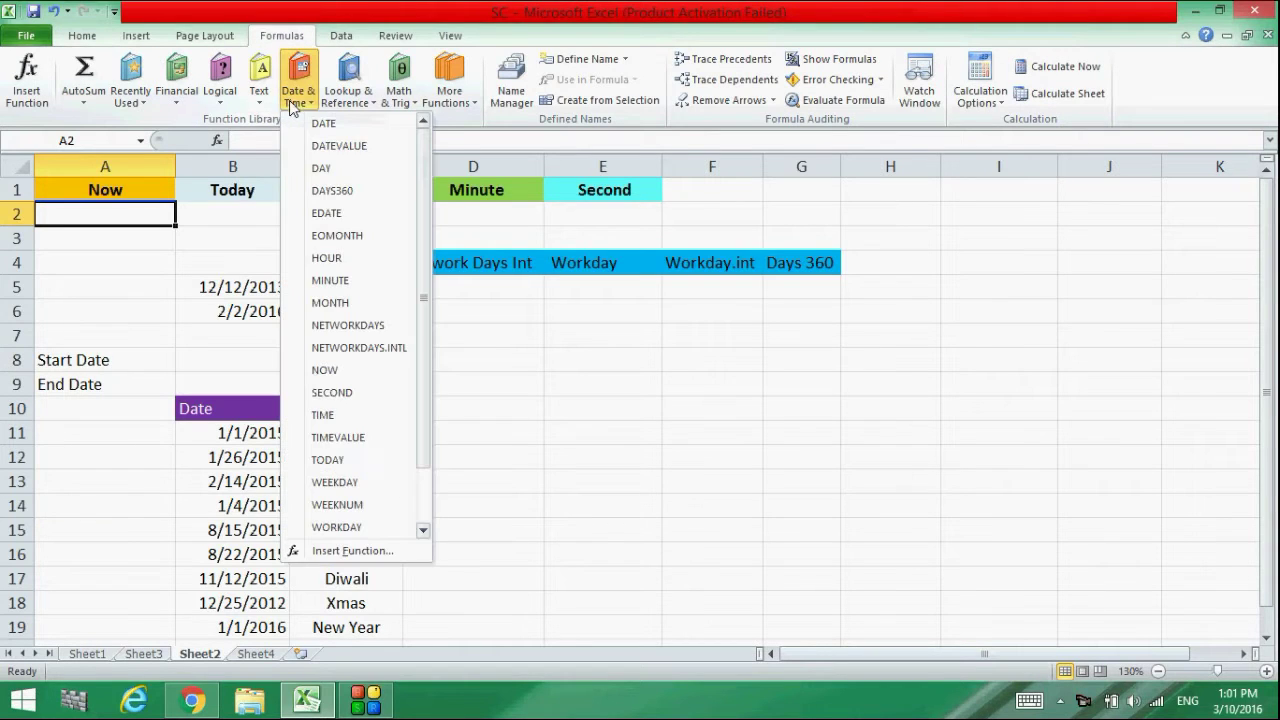
pyautogui.scroll(-1, 428, 281)
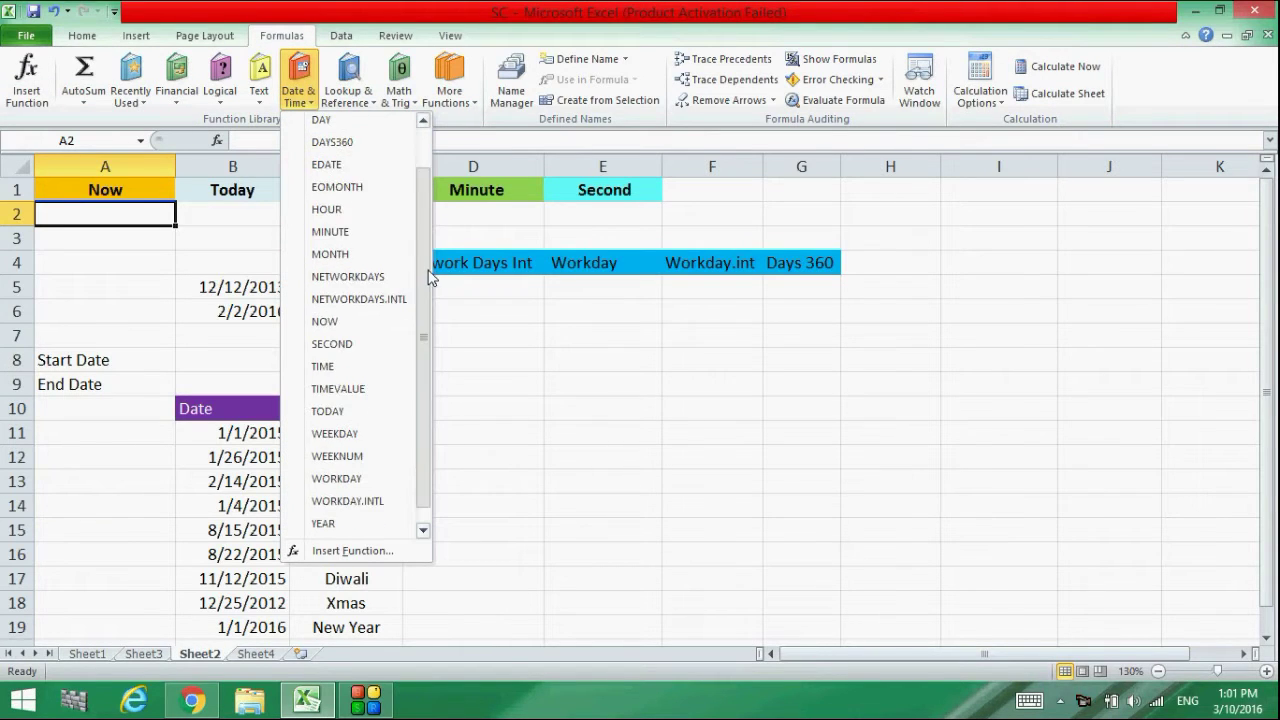
pyautogui.scroll(1, 428, 281)
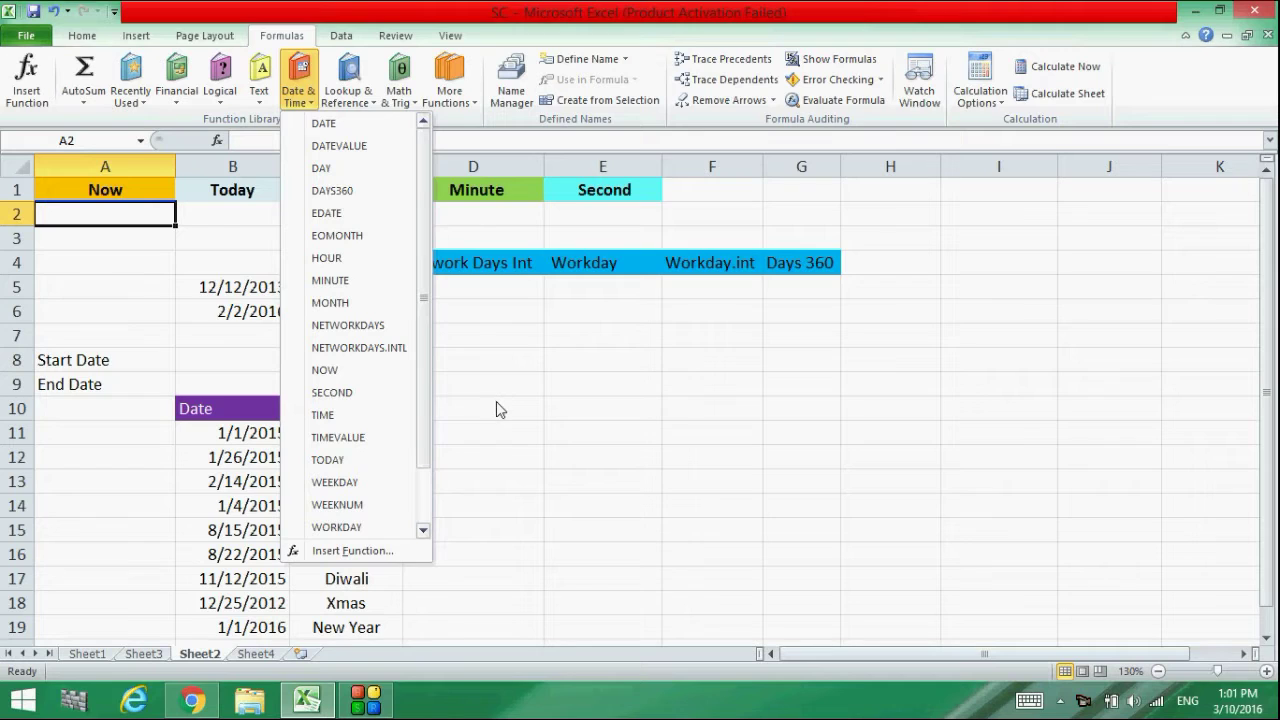
pyautogui.scroll(-1, 425, 467)
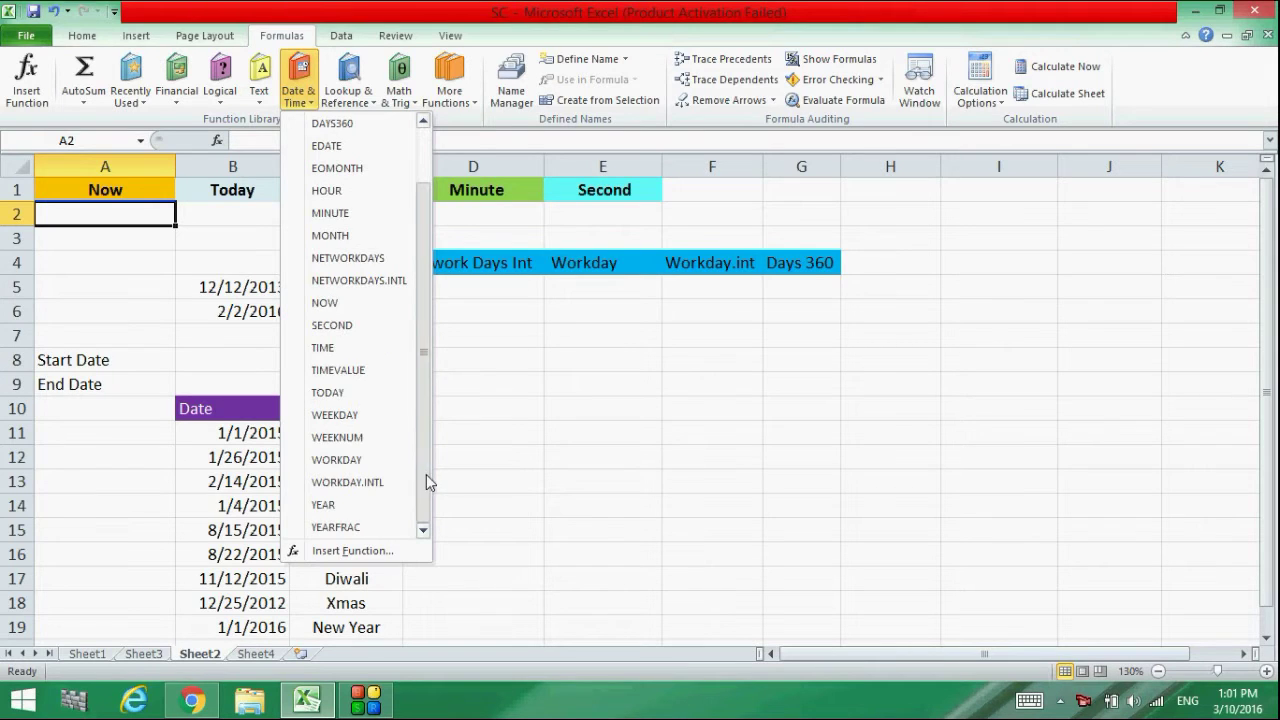
pyautogui.click(557, 461)
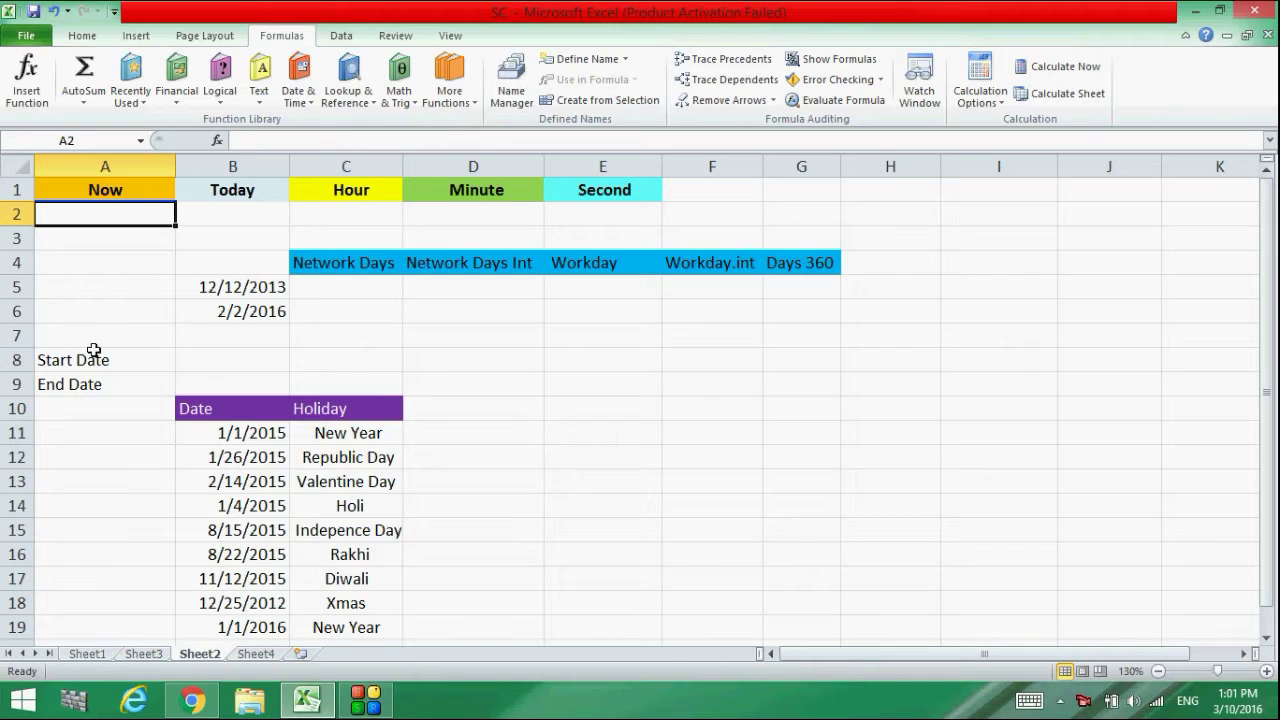
# - Enter =NOW() in A2 to show the current date and time
pyautogui.doubleClick(101, 213)
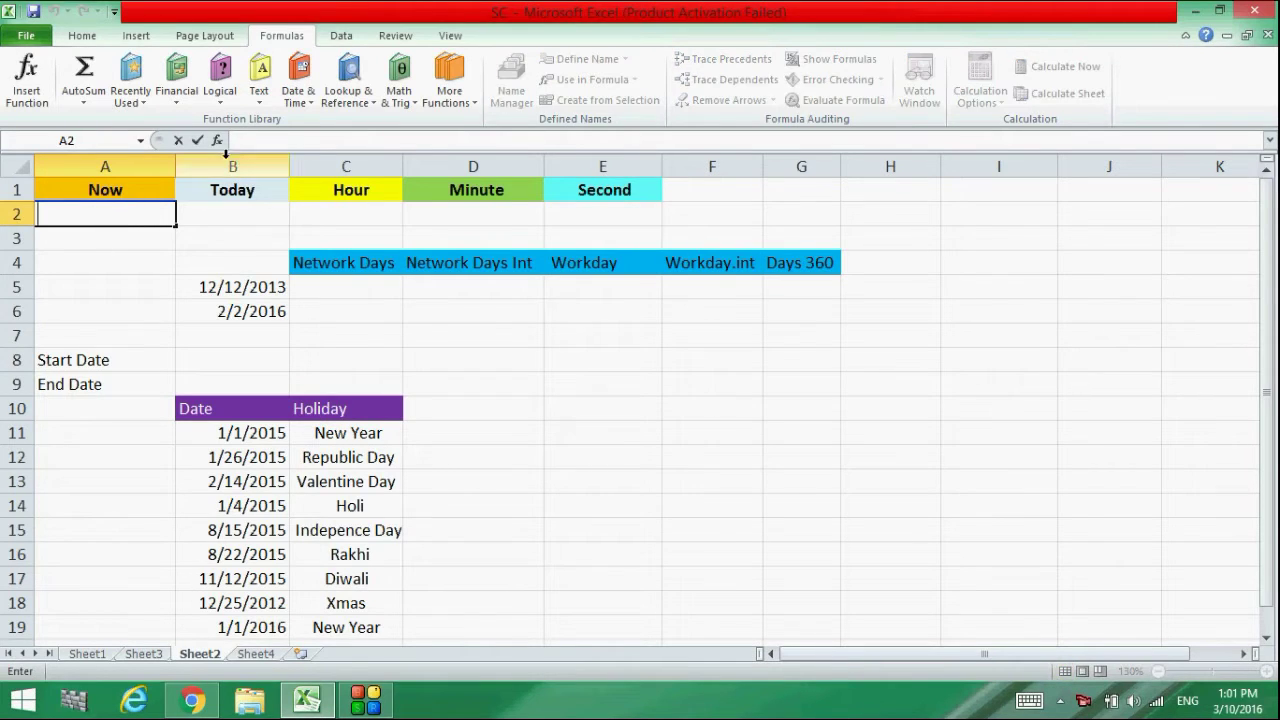
pyautogui.write('=')
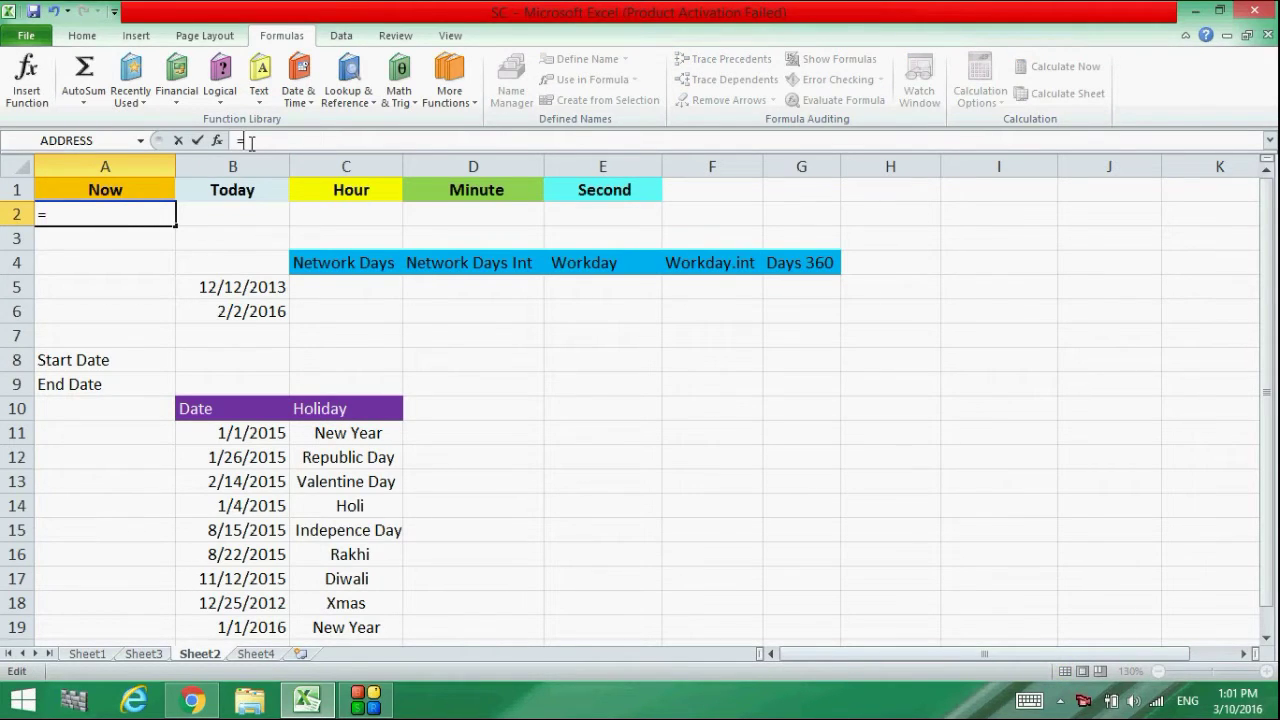
pyautogui.write('now')
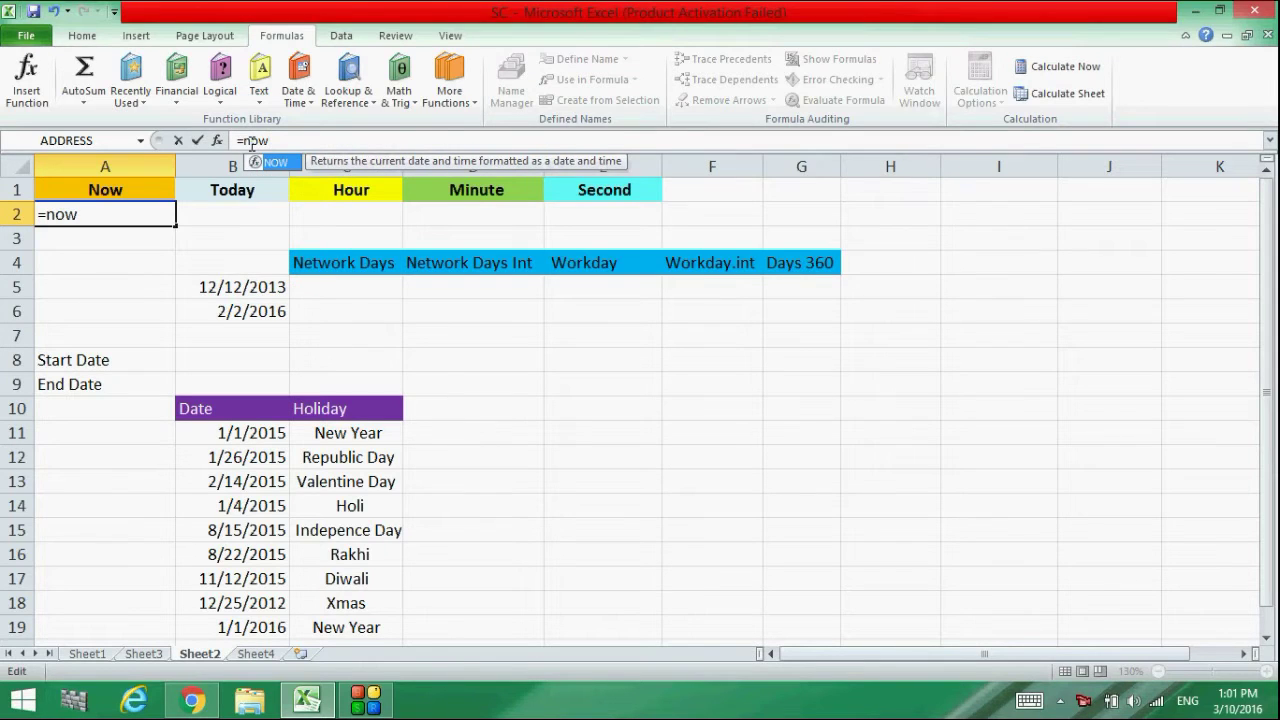
pyautogui.write('(')
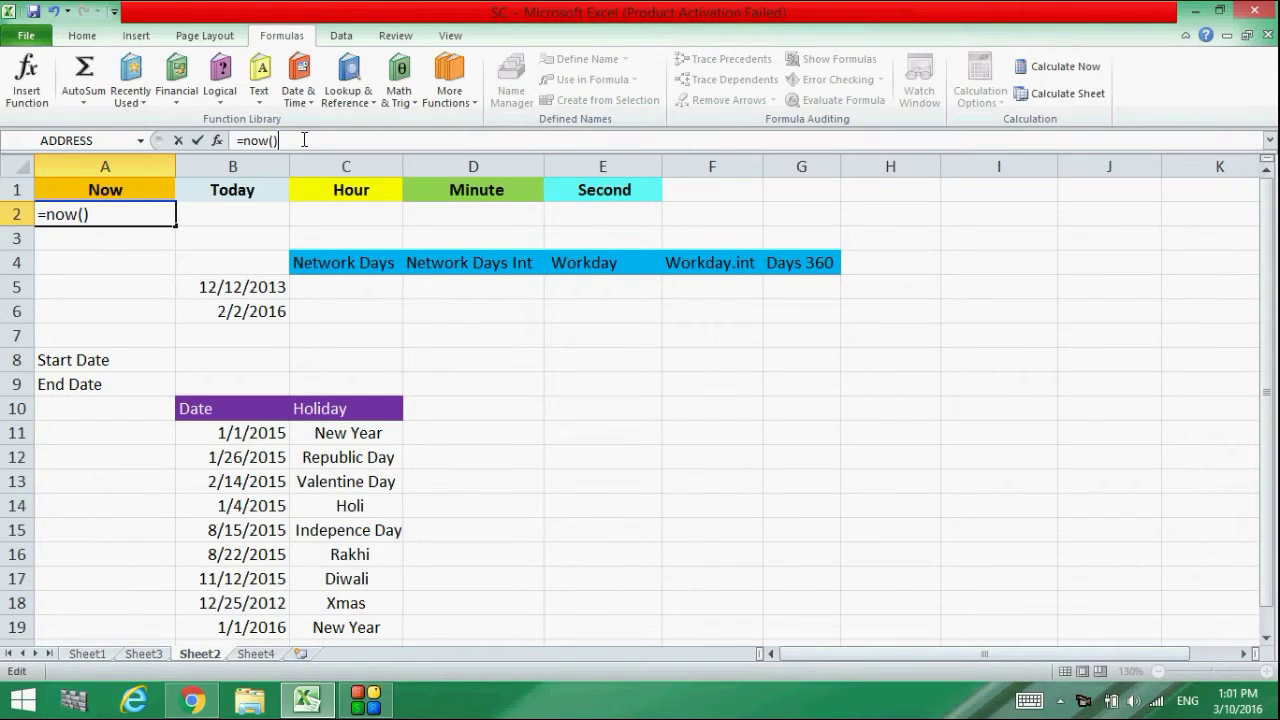
pyautogui.press('Return')
pyautogui.click(137, 210)
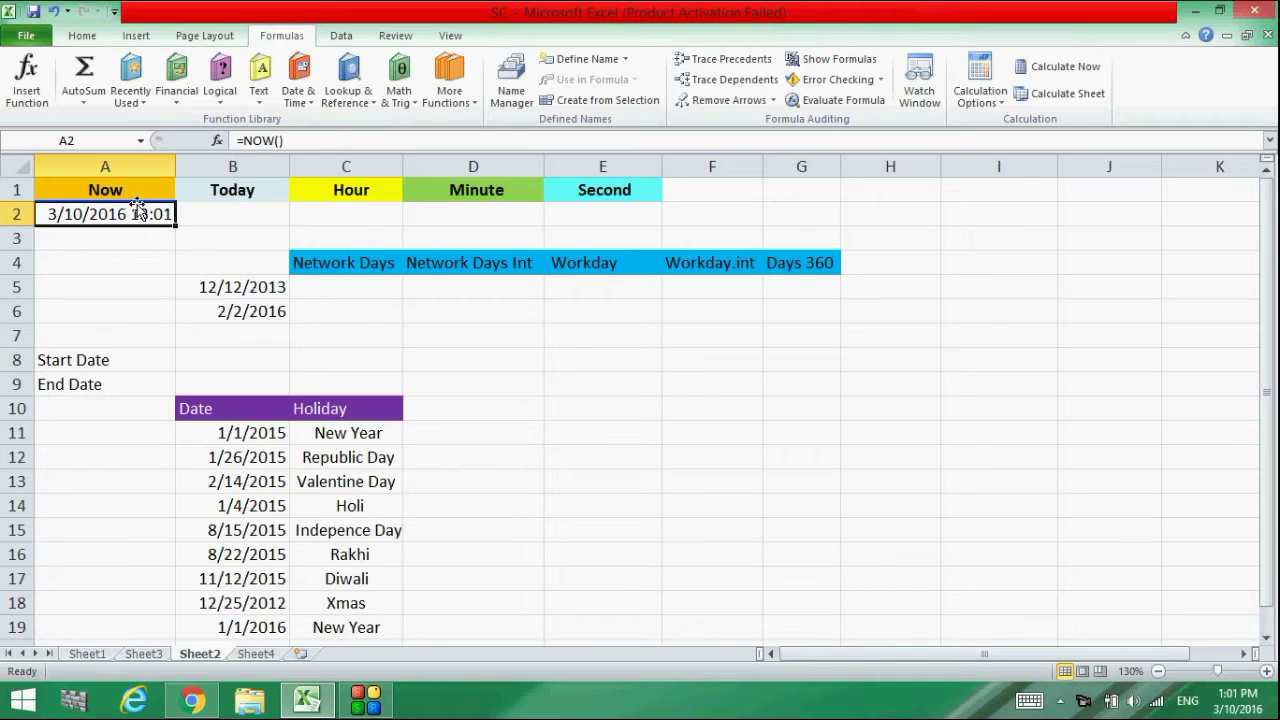
pyautogui.click(142, 231)
pyautogui.doubleClick(160, 210)
pyautogui.click(153, 259)
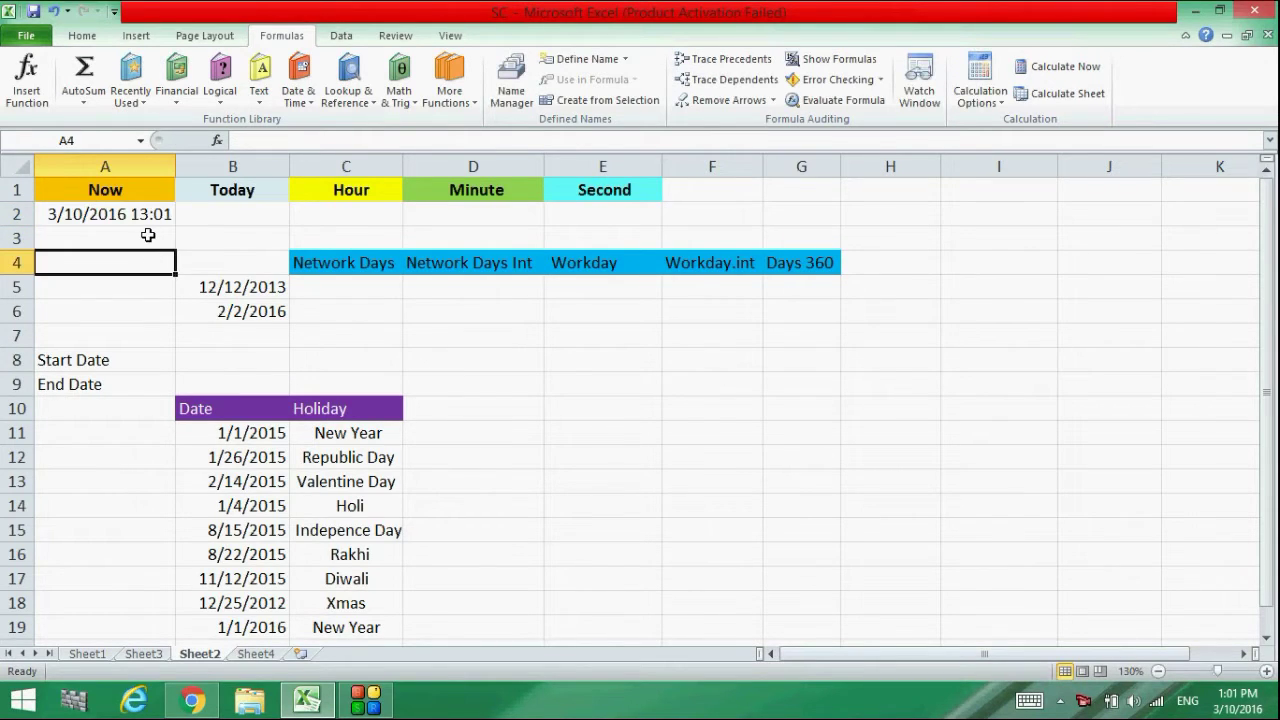
pyautogui.click(151, 237)
# - Enter =TODAY() in B2 so it shows 3/10/2016
pyautogui.doubleClick(222, 215)
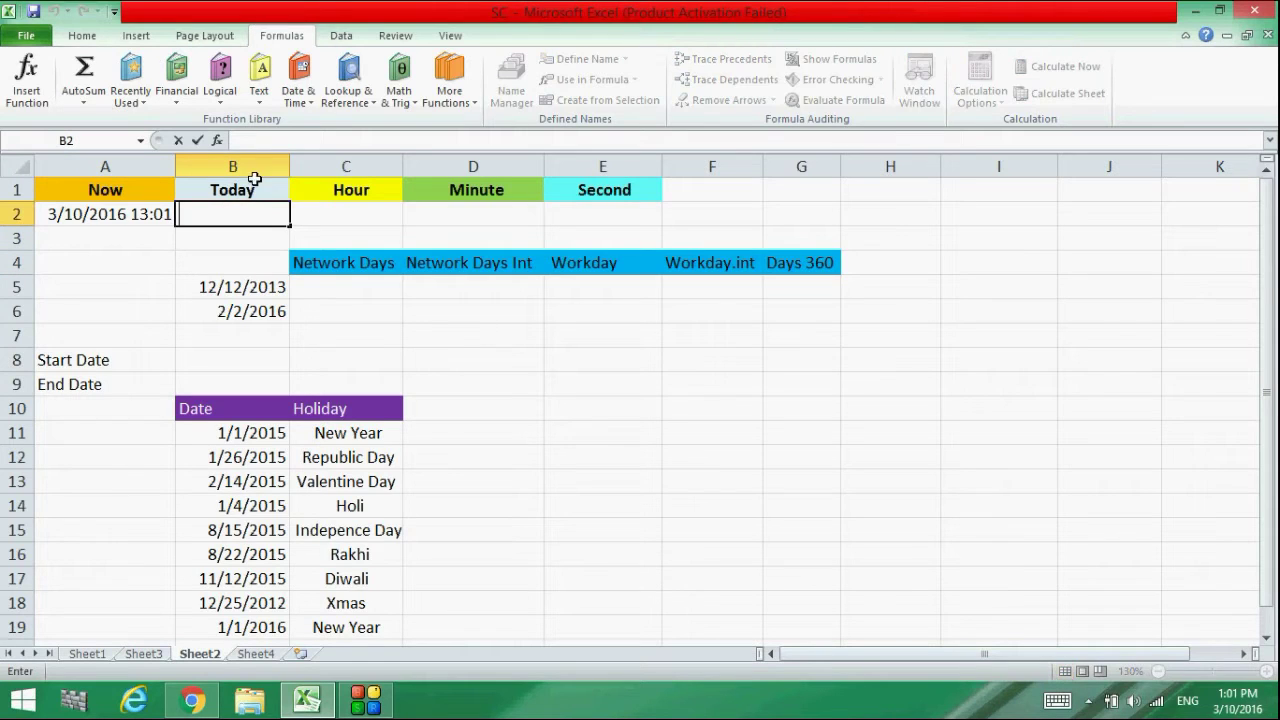
pyautogui.write('=today()')
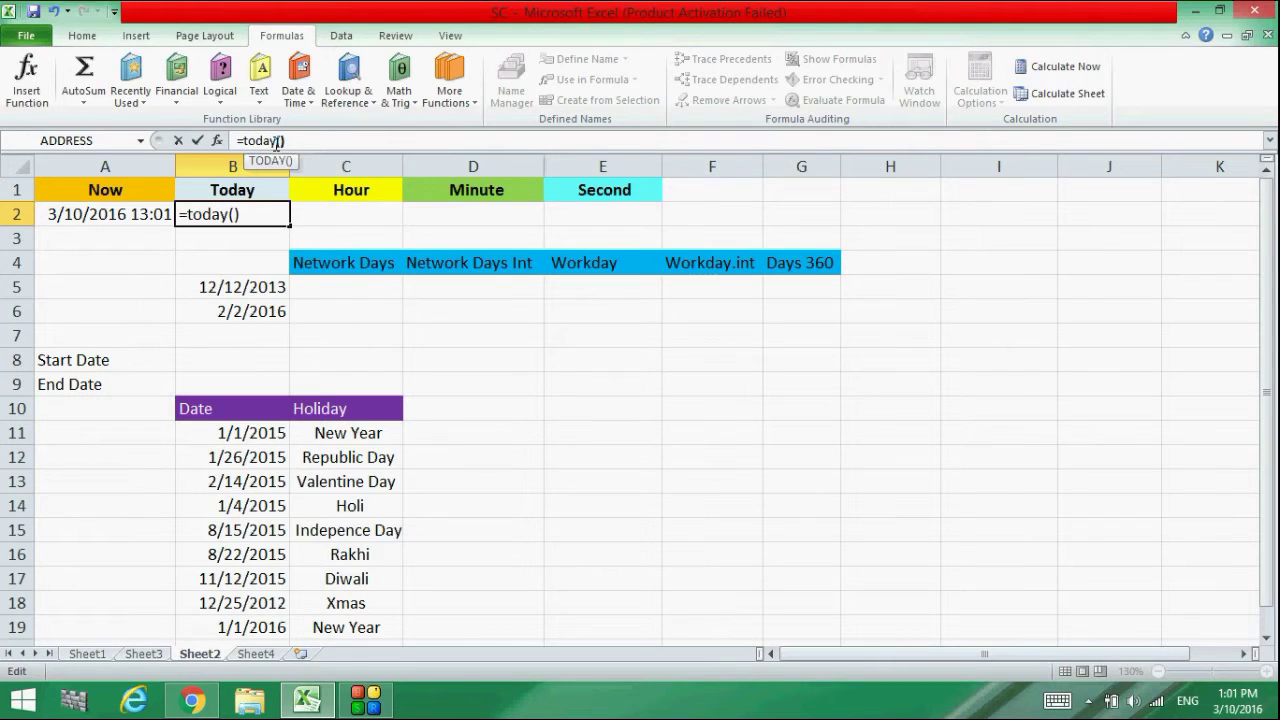
pyautogui.press('Return')
pyautogui.click(341, 228)
pyautogui.click(340, 210)
pyautogui.write('=')
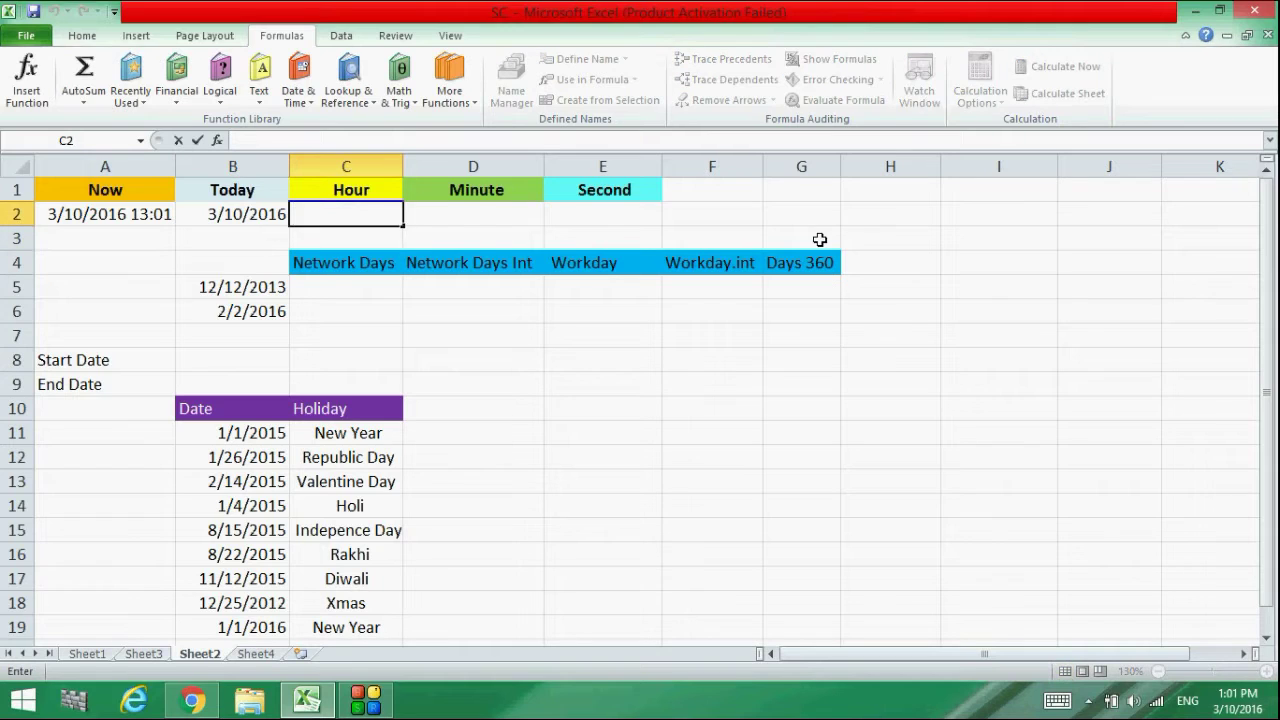
pyautogui.click(796, 197)
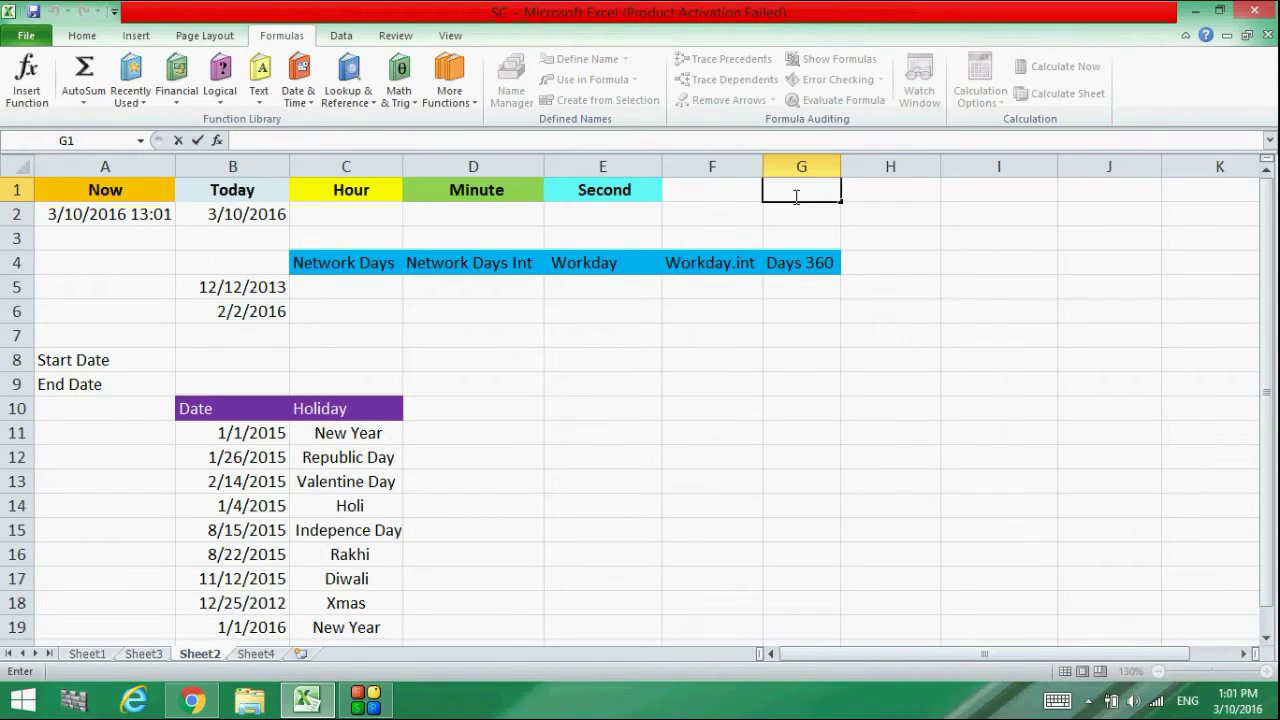
# - Enter 14:20:56 in G1 and apply the Time format so it reads 2:20:56 PM
pyautogui.write('14:20:56')
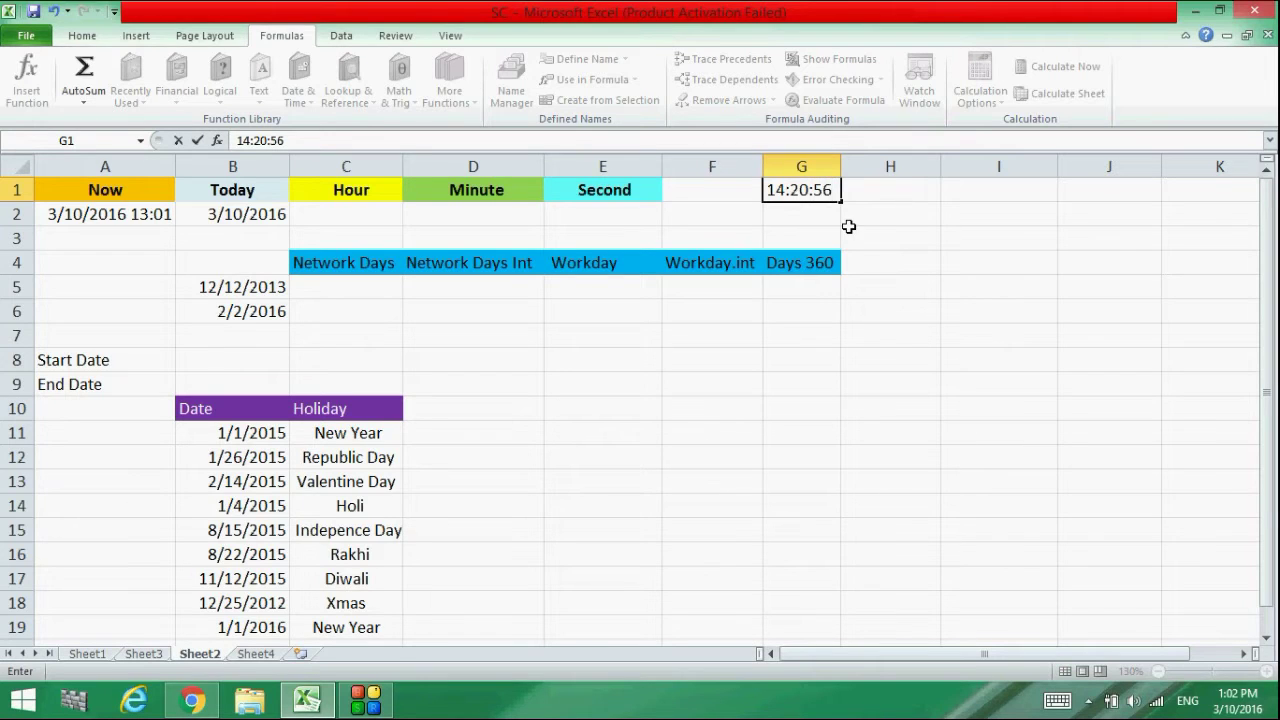
pyautogui.click(836, 215)
pyautogui.click(820, 193)
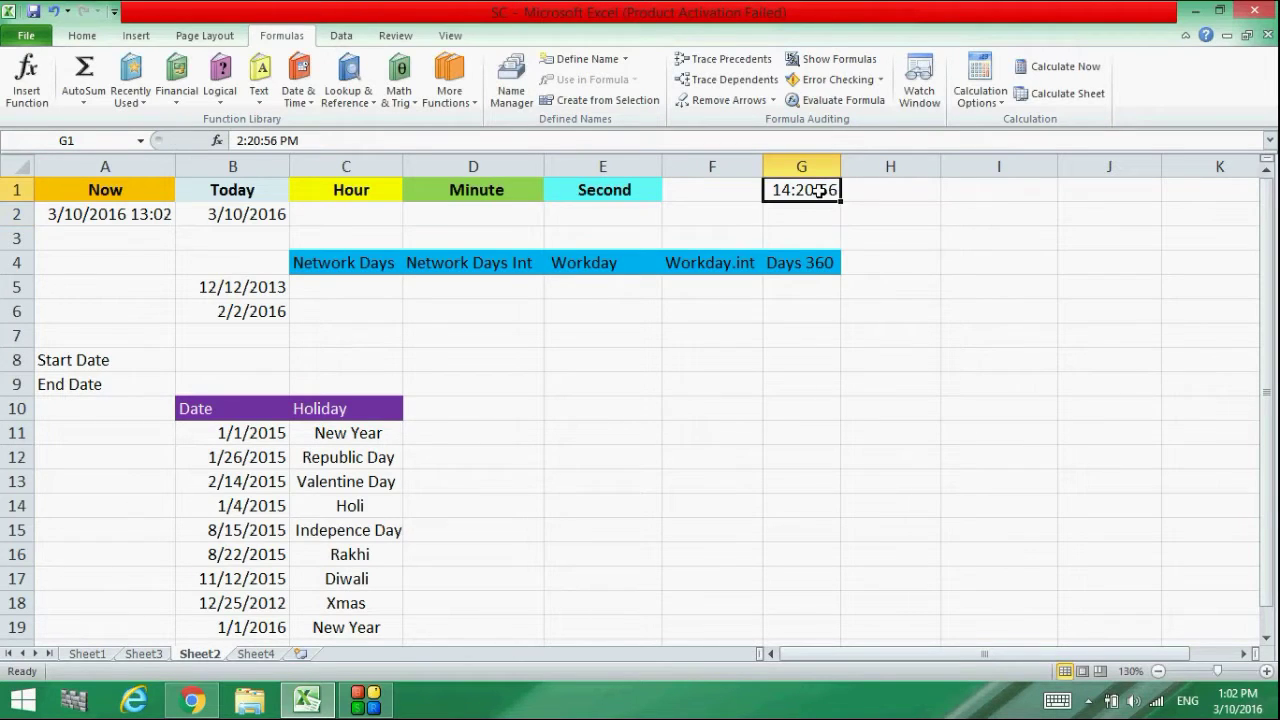
pyautogui.click(96, 38)
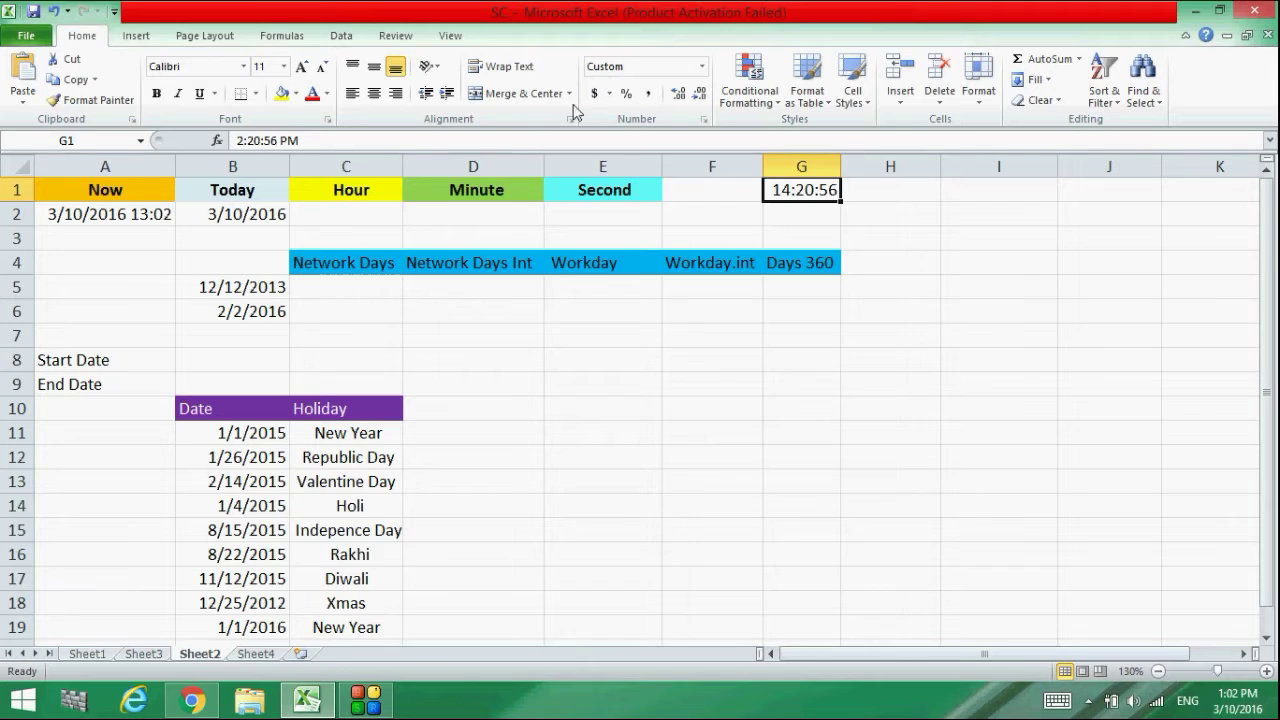
pyautogui.click(702, 66)
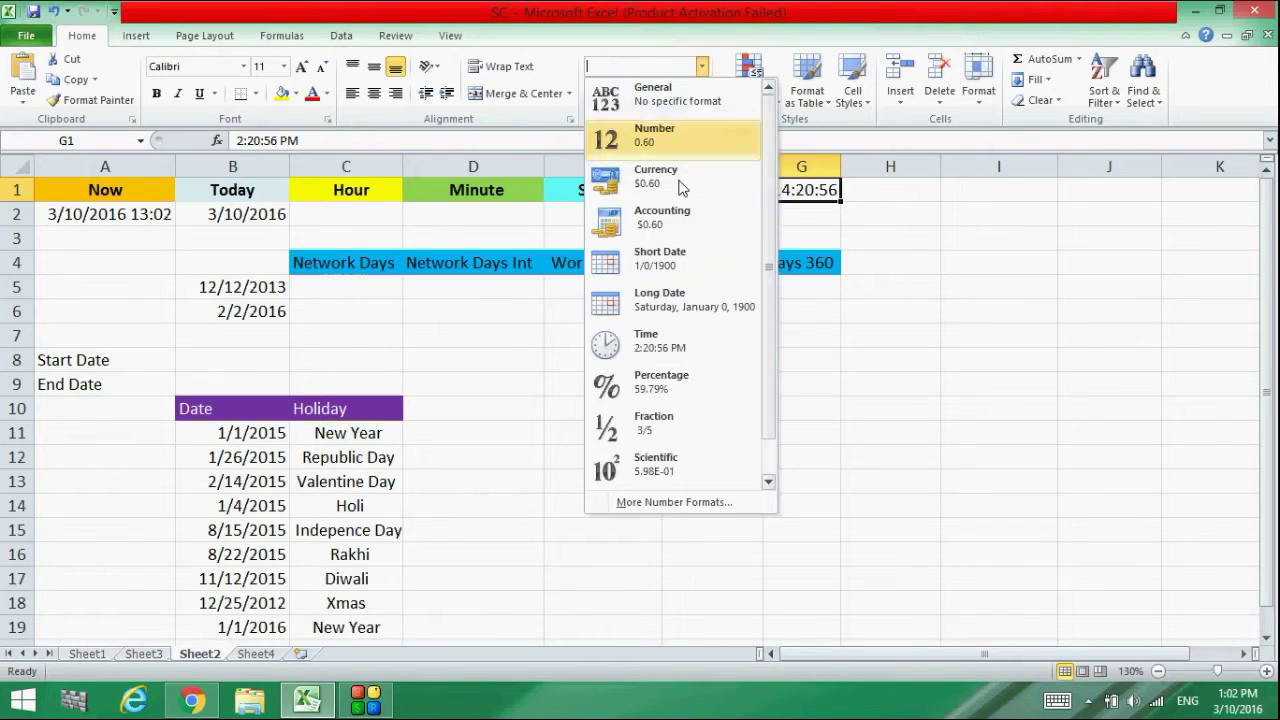
pyautogui.click(663, 344)
# - Widen column G so the full time 2:20:56 PM is visible
pyautogui.click(860, 258)
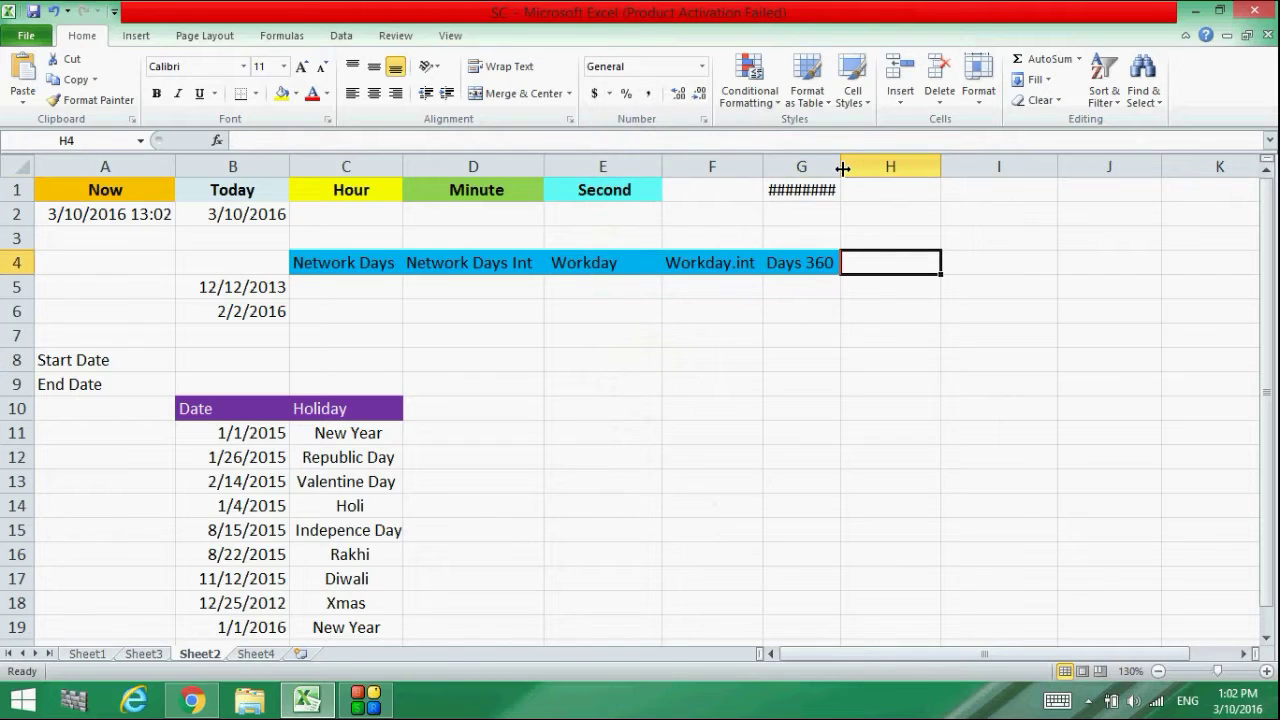
pyautogui.moveTo(844, 169); pyautogui.dragTo(869, 166)
pyautogui.click(814, 210)
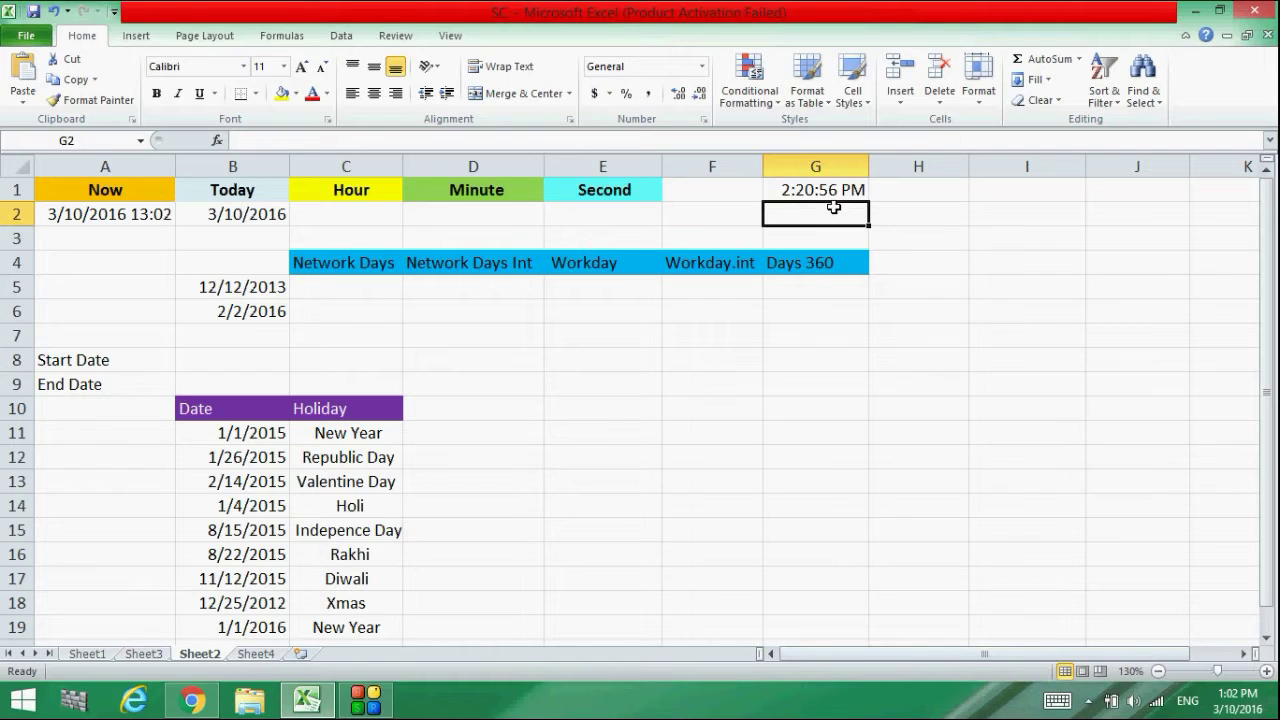
pyautogui.click(613, 211)
pyautogui.click(335, 214)
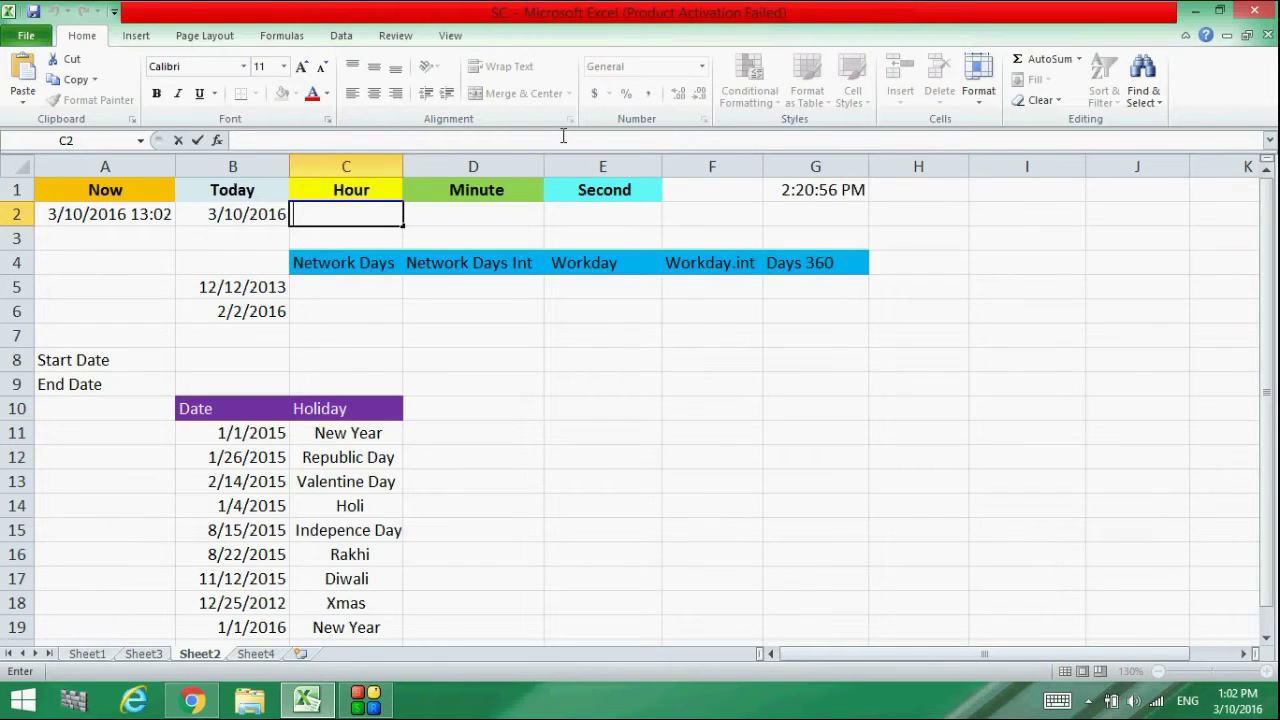
# - Enter =HOUR(G1) in C2, giving 14
pyautogui.write('=')
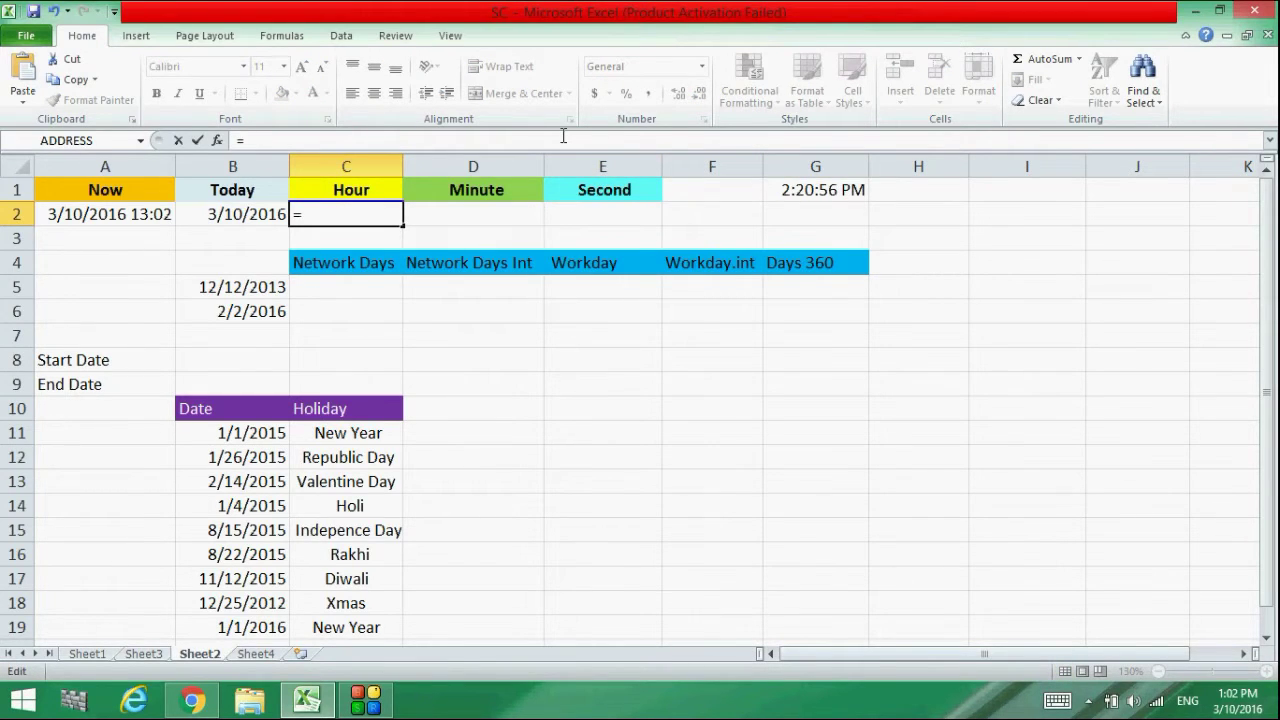
pyautogui.write('ho')
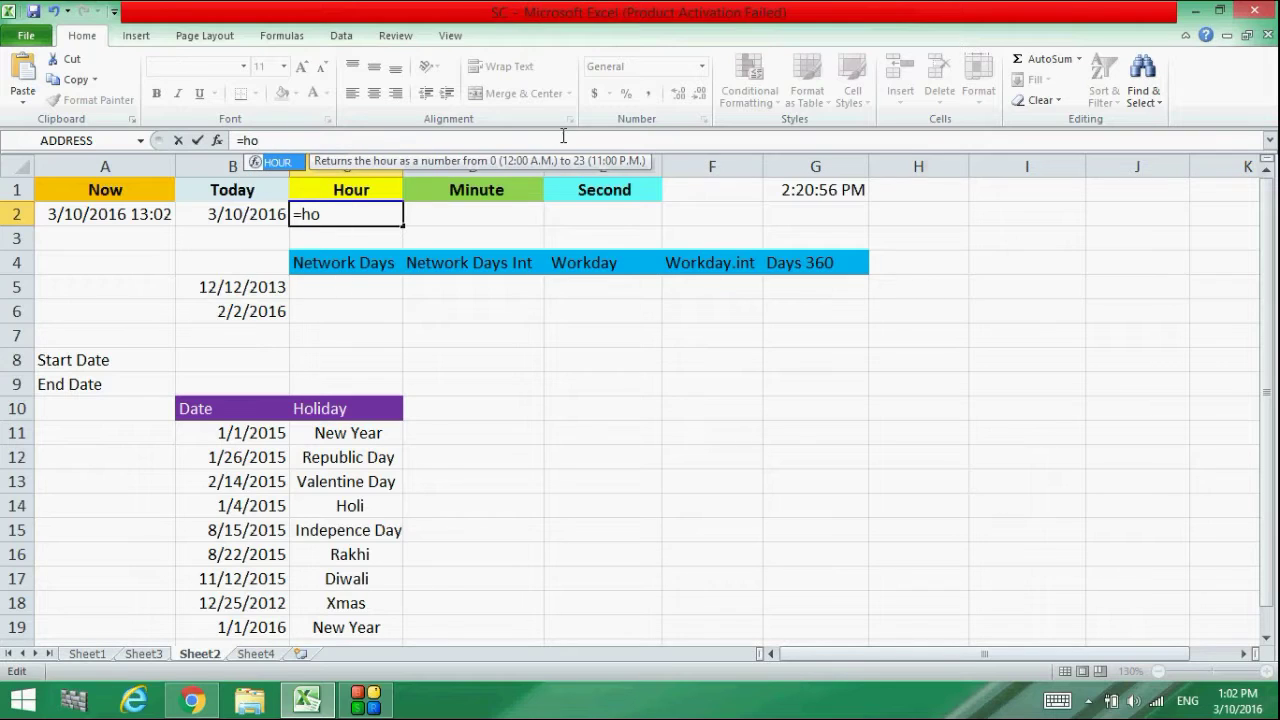
pyautogui.doubleClick(268, 164)
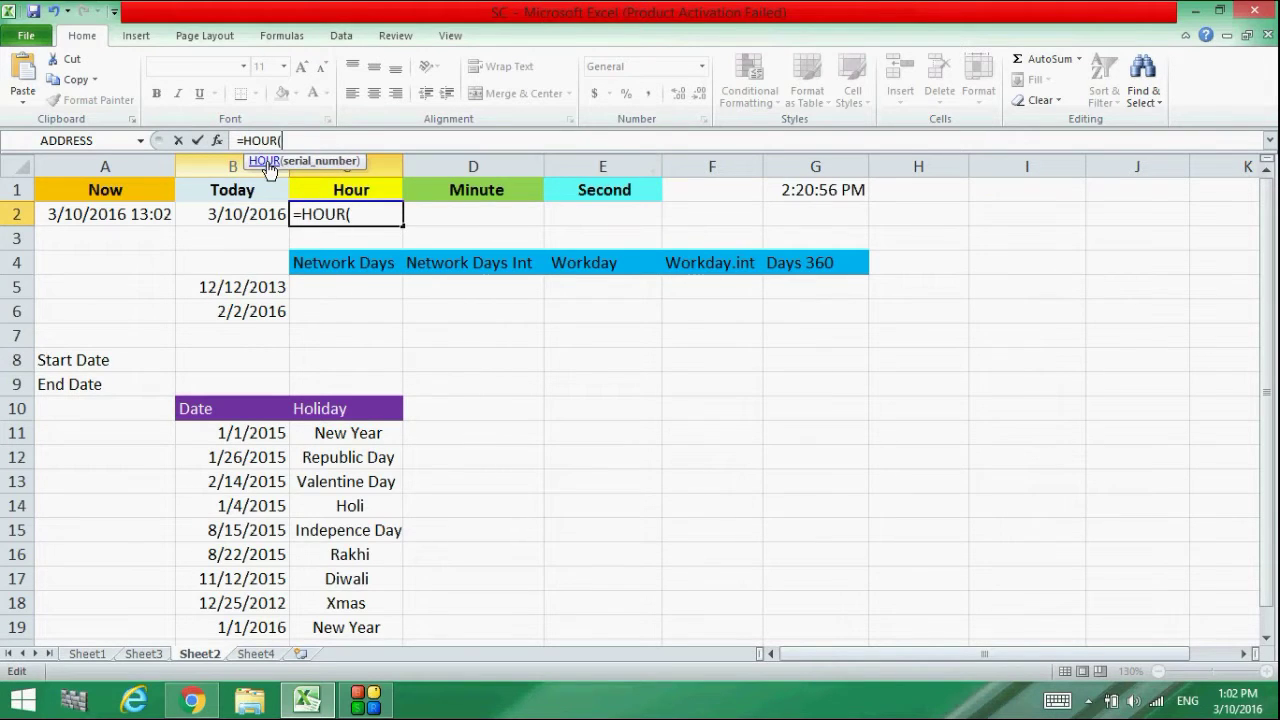
pyautogui.click(840, 188)
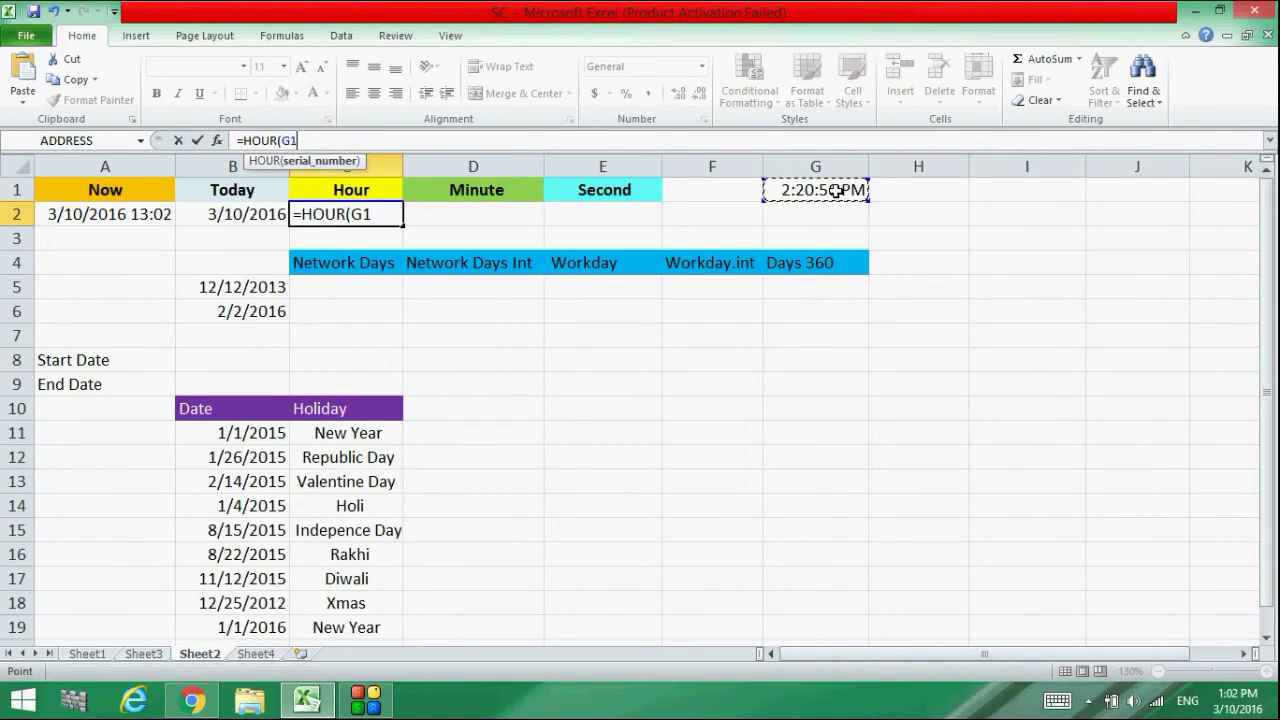
pyautogui.press('Return')
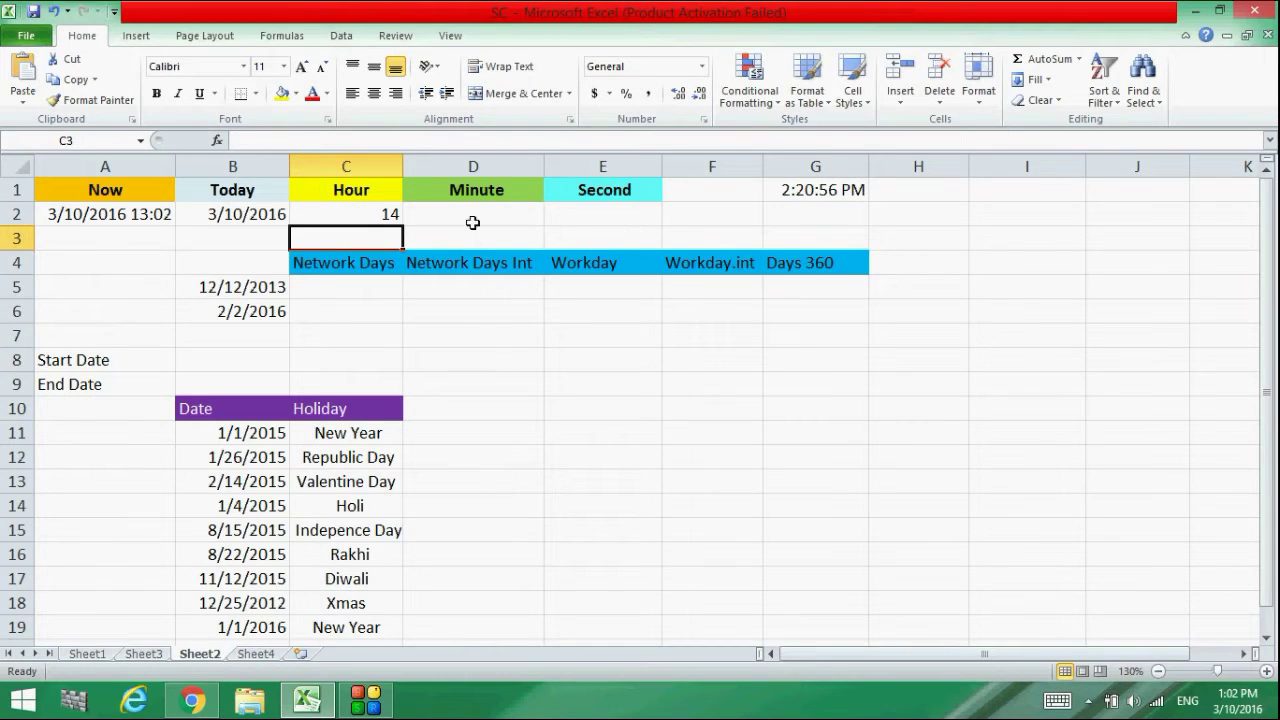
# - Enter =MINUTE(G1) in the Minute cell D2, giving 20
pyautogui.click(448, 211)
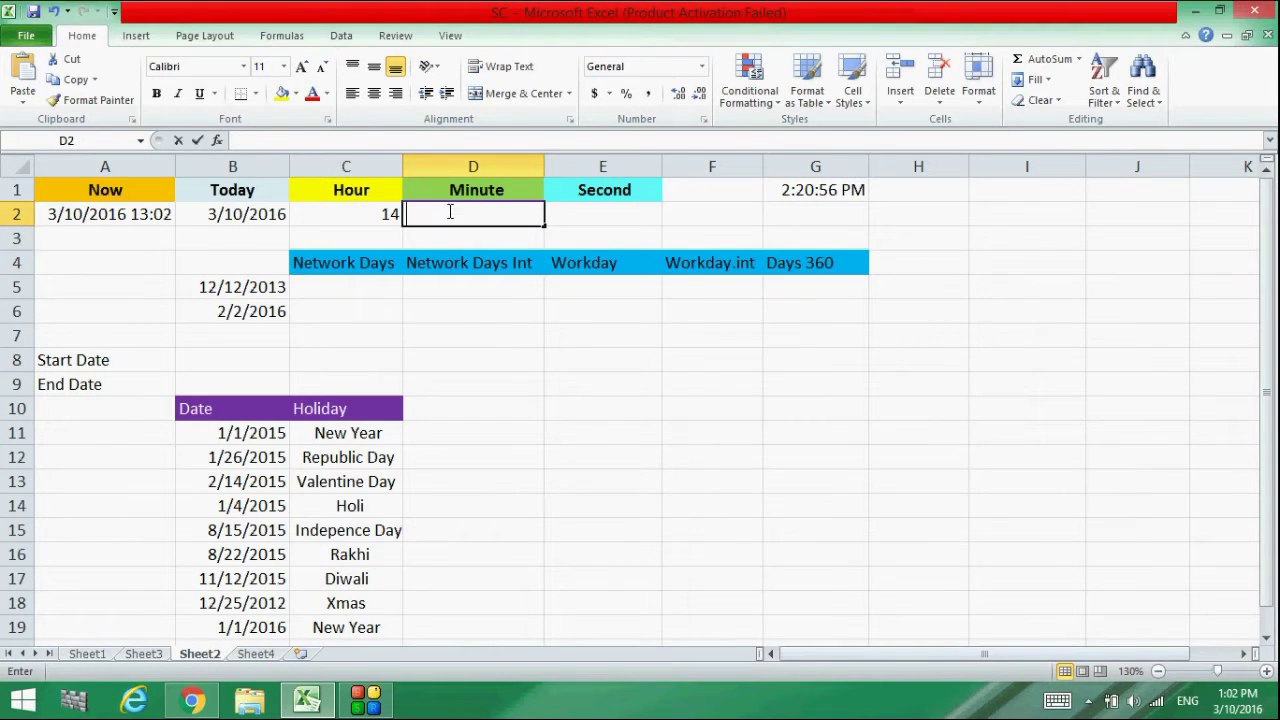
pyautogui.click(346, 146)
pyautogui.write('=')
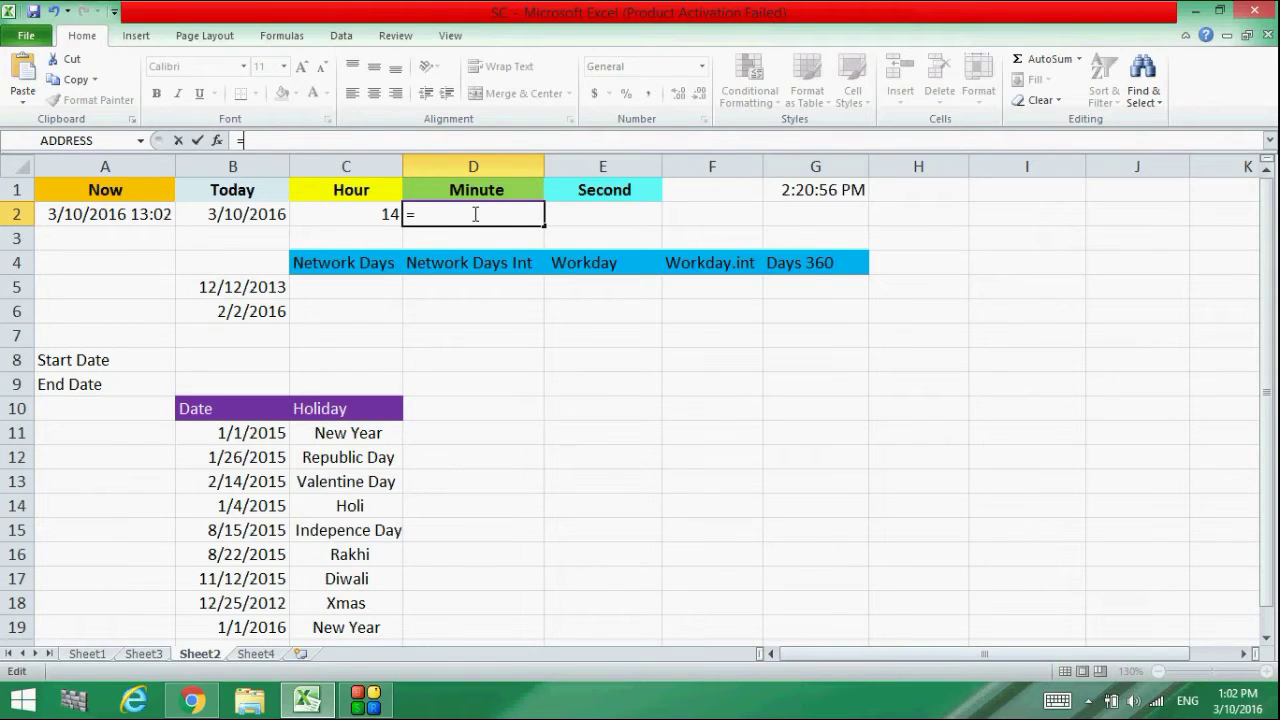
pyautogui.write('mi')
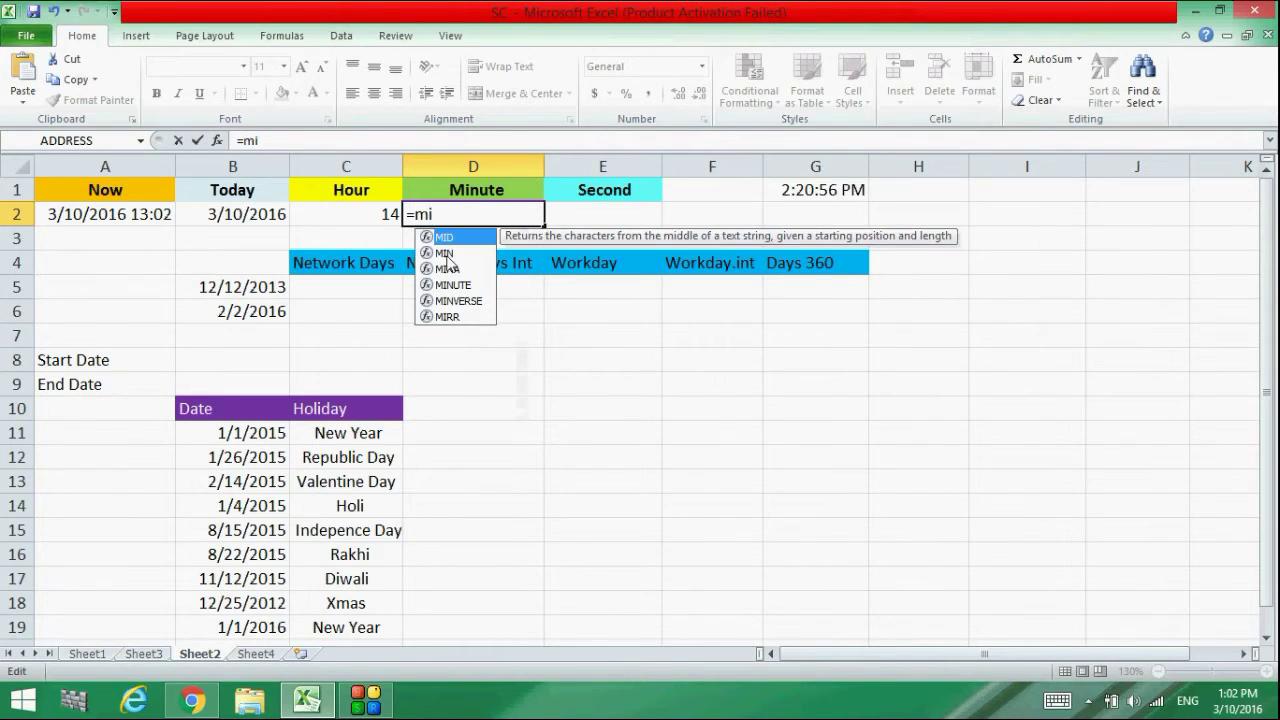
pyautogui.doubleClick(449, 285)
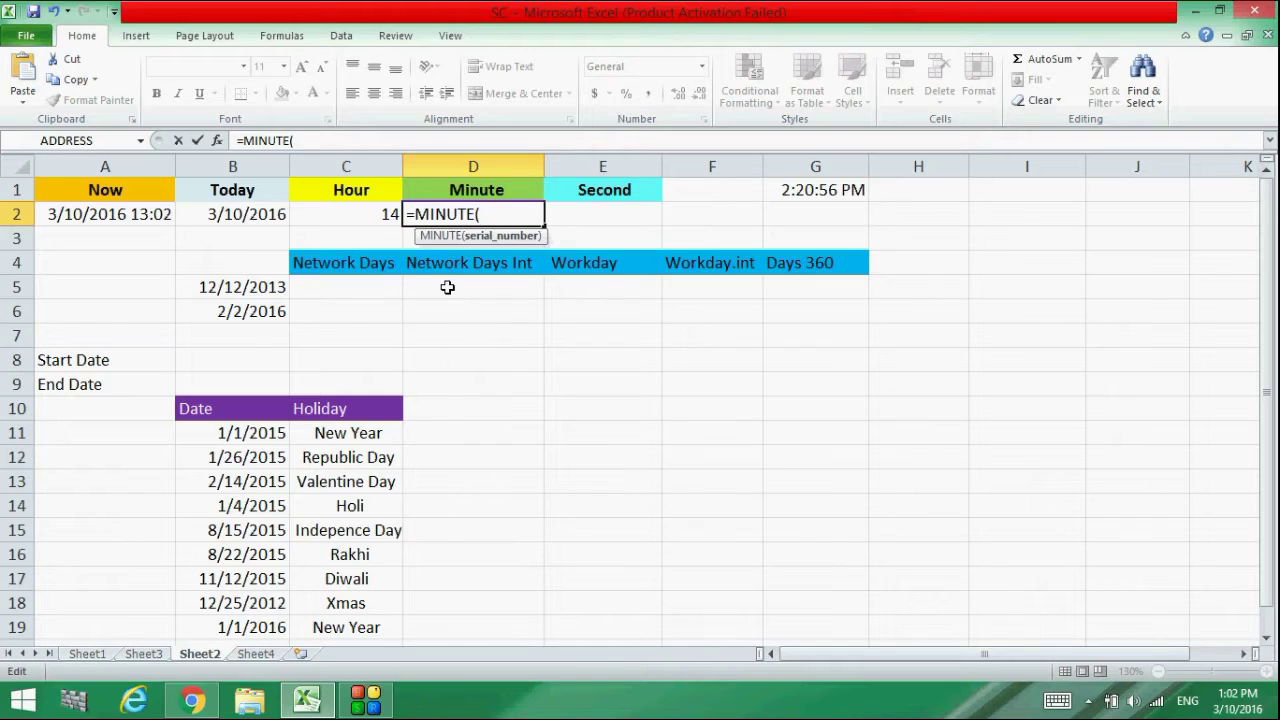
pyautogui.click(820, 195)
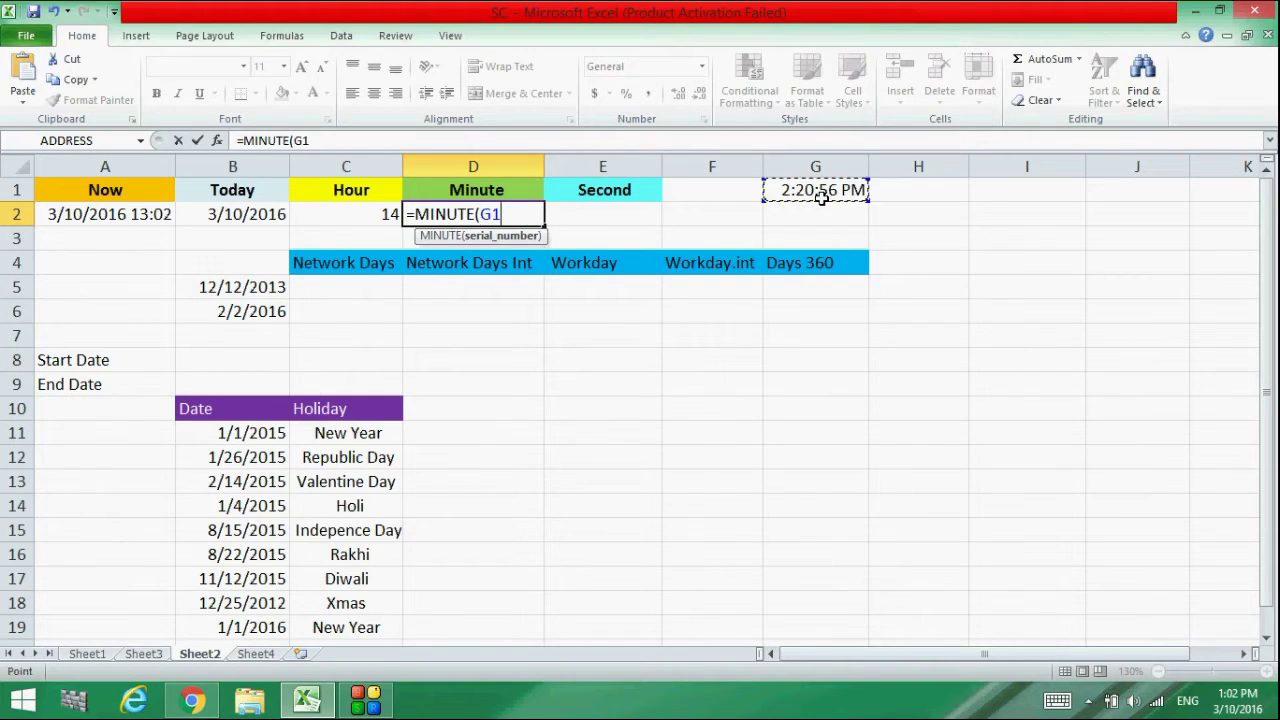
pyautogui.write(')')
pyautogui.press('Return')
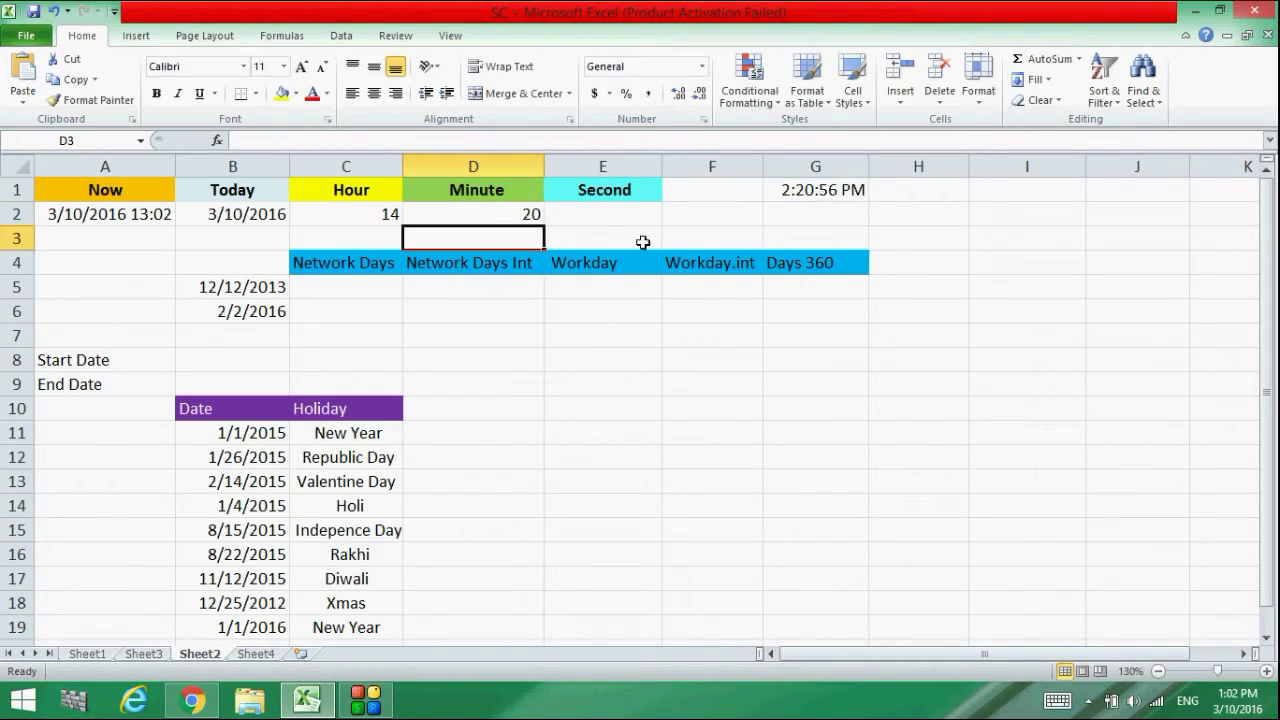
pyautogui.click(592, 220)
pyautogui.click(320, 311)
pyautogui.click(304, 270)
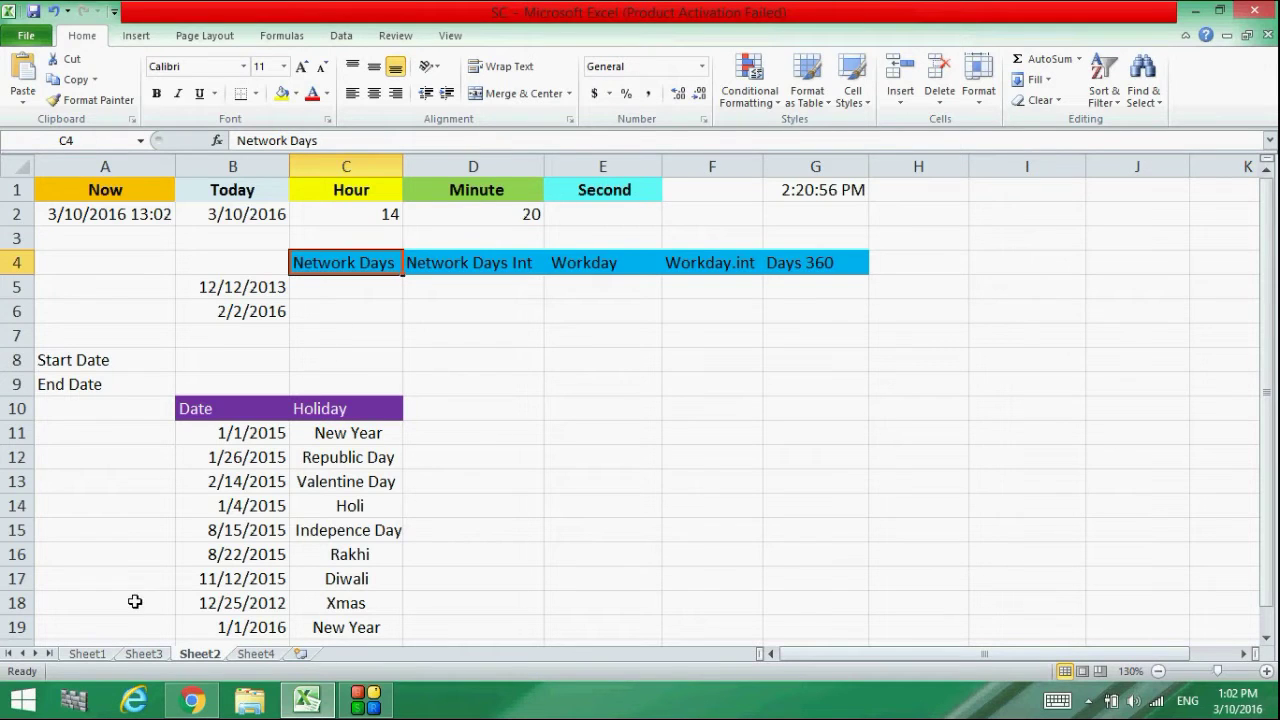
# - Switch to Sheet3 and delete the Day and Day Name values in B2:C12
pyautogui.click(137, 636)
pyautogui.moveTo(137, 640); pyautogui.dragTo(140, 650)
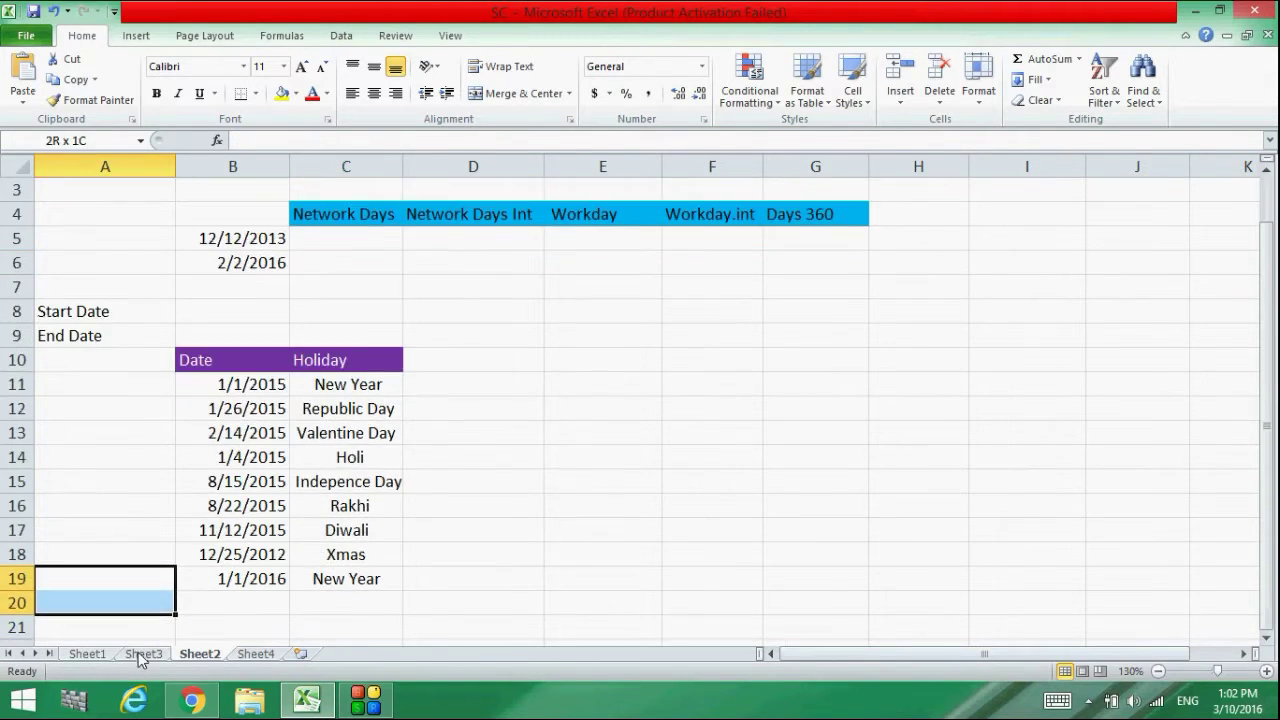
pyautogui.click(143, 654)
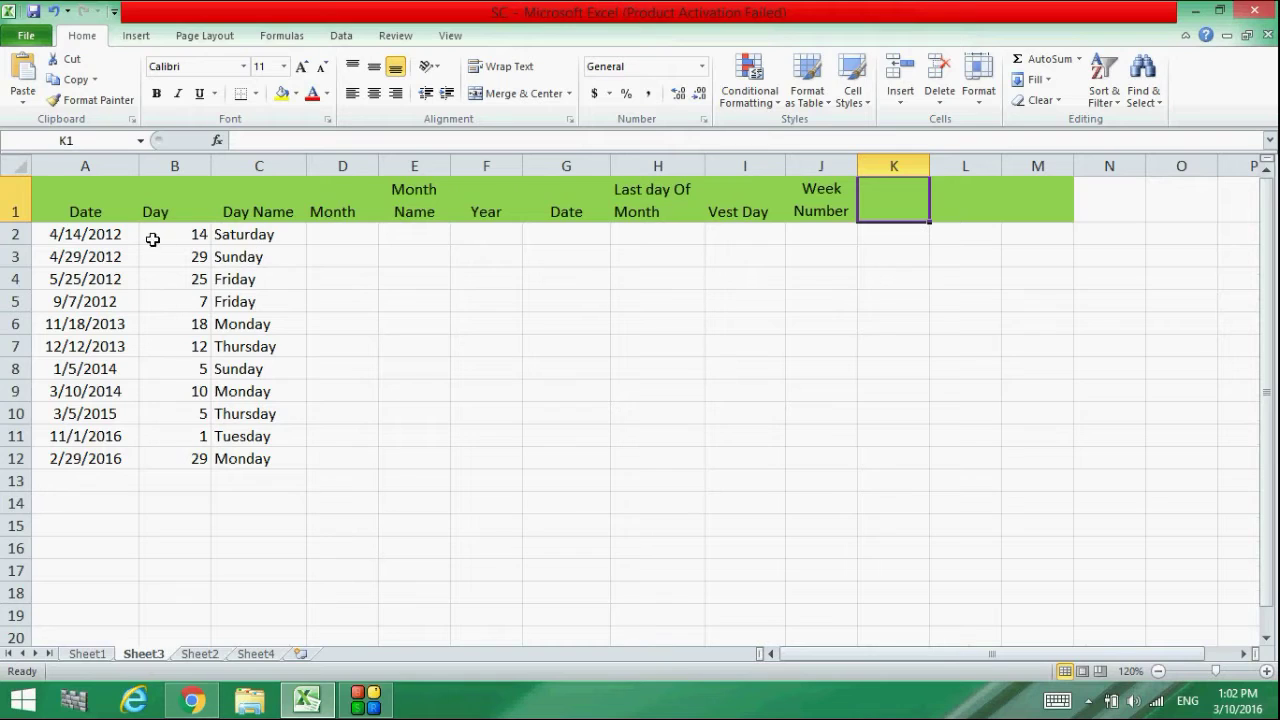
pyautogui.moveTo(154, 237); pyautogui.dragTo(295, 455)
pyautogui.press('Delete')
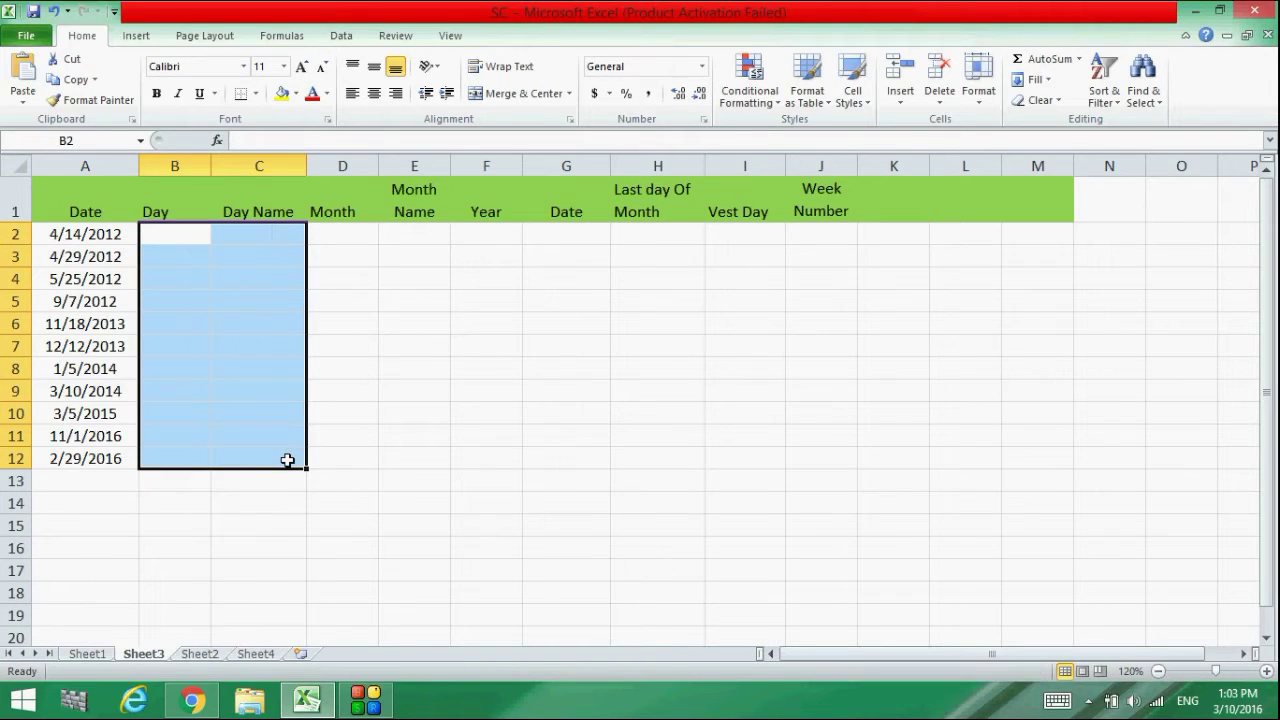
pyautogui.click(391, 365)
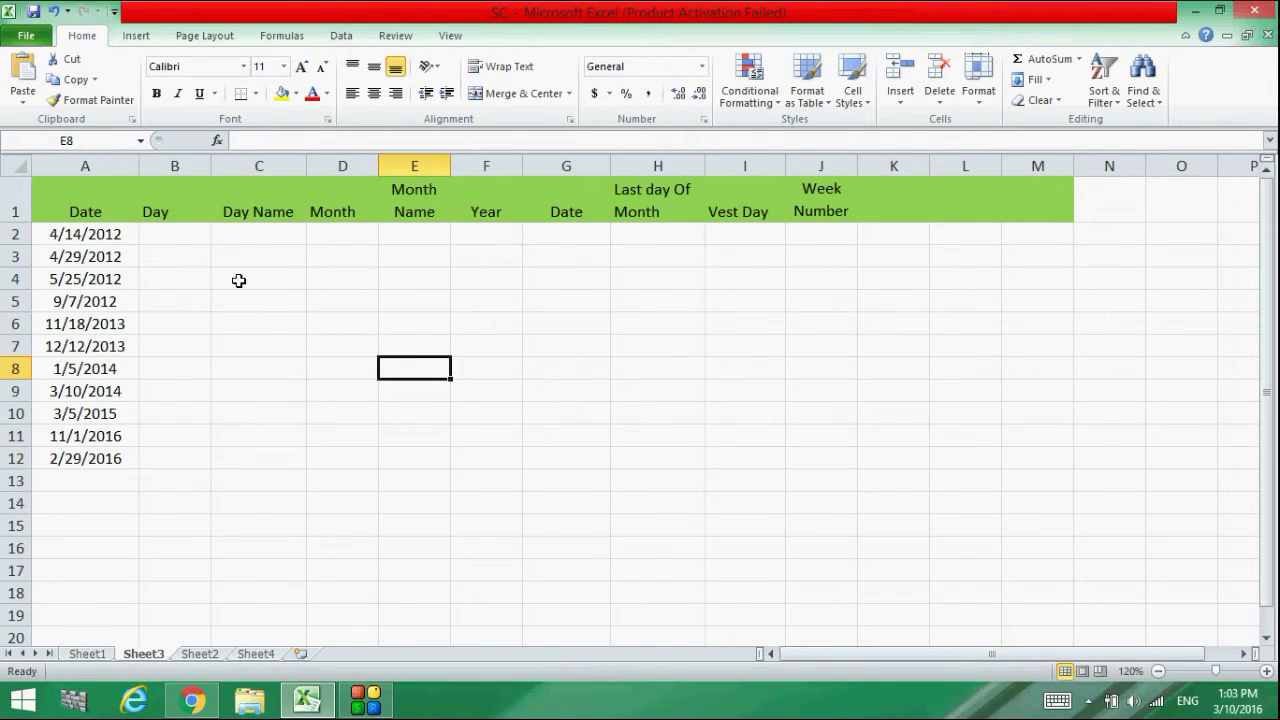
# - Review the dates in column A, stopping on 9/7/2012 in A5
pyautogui.click(160, 236)
pyautogui.doubleClick(160, 236)
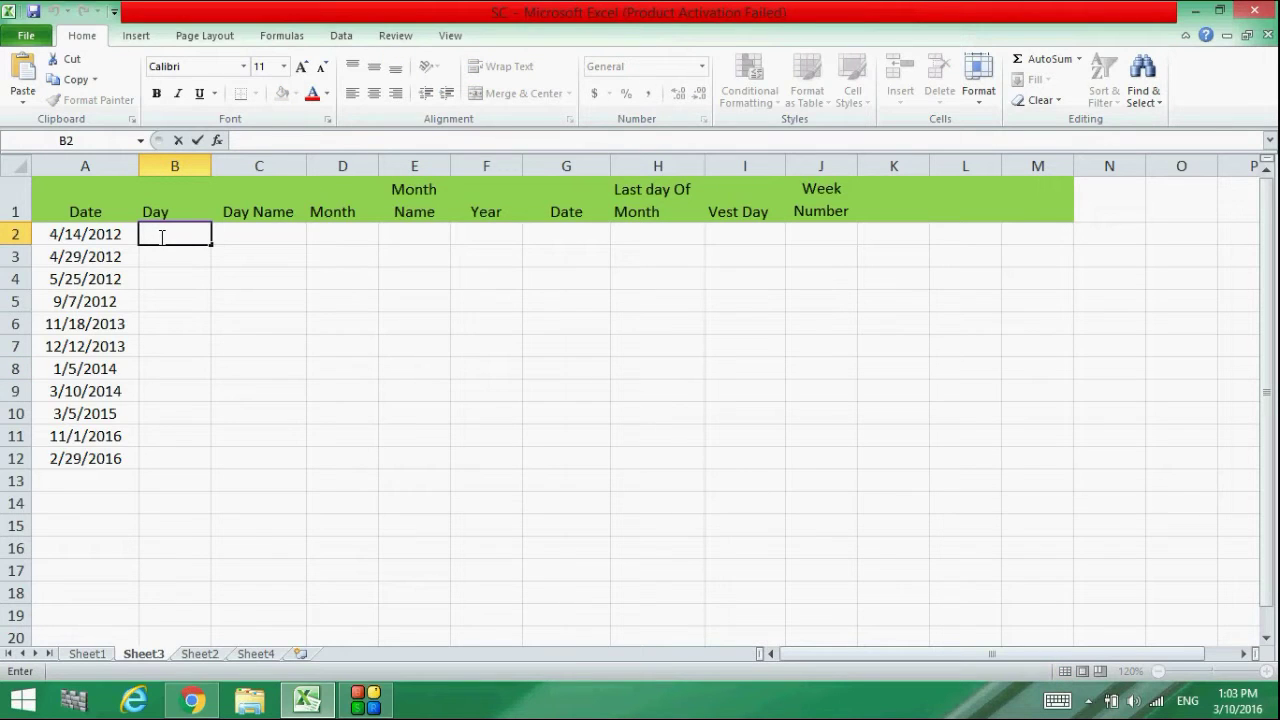
pyautogui.click(215, 340)
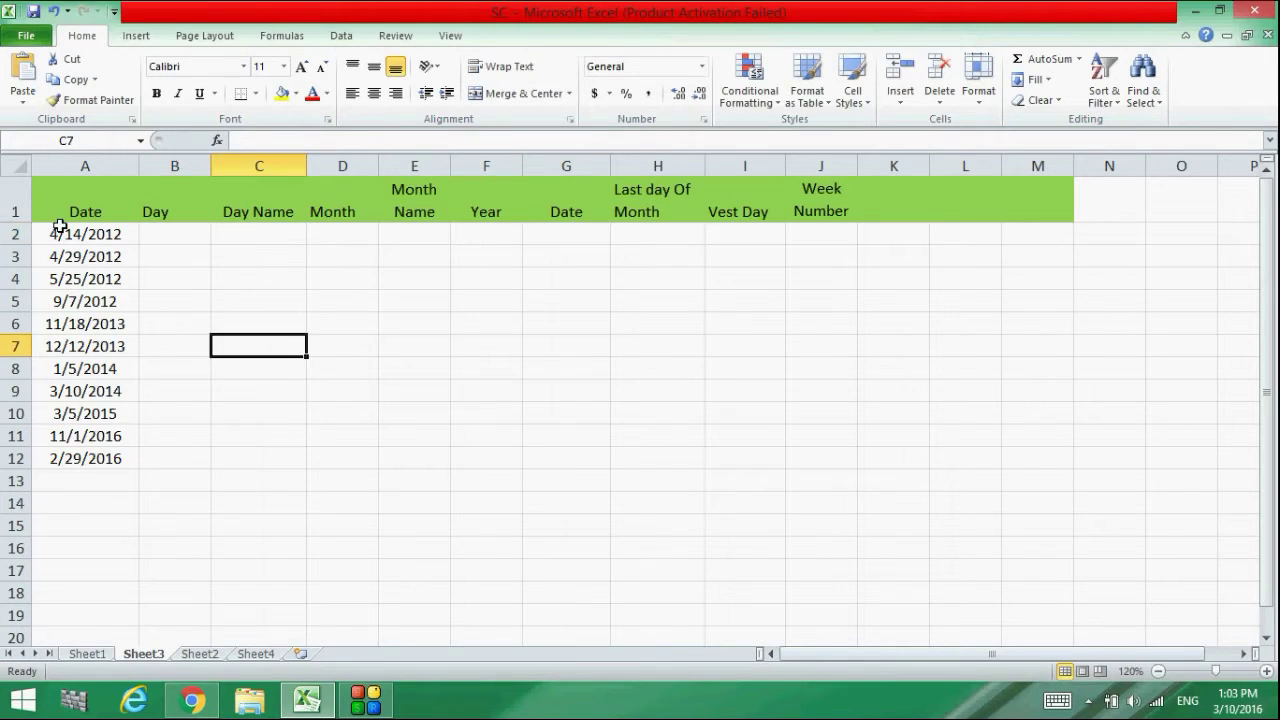
pyautogui.moveTo(65, 230); pyautogui.dragTo(63, 392)
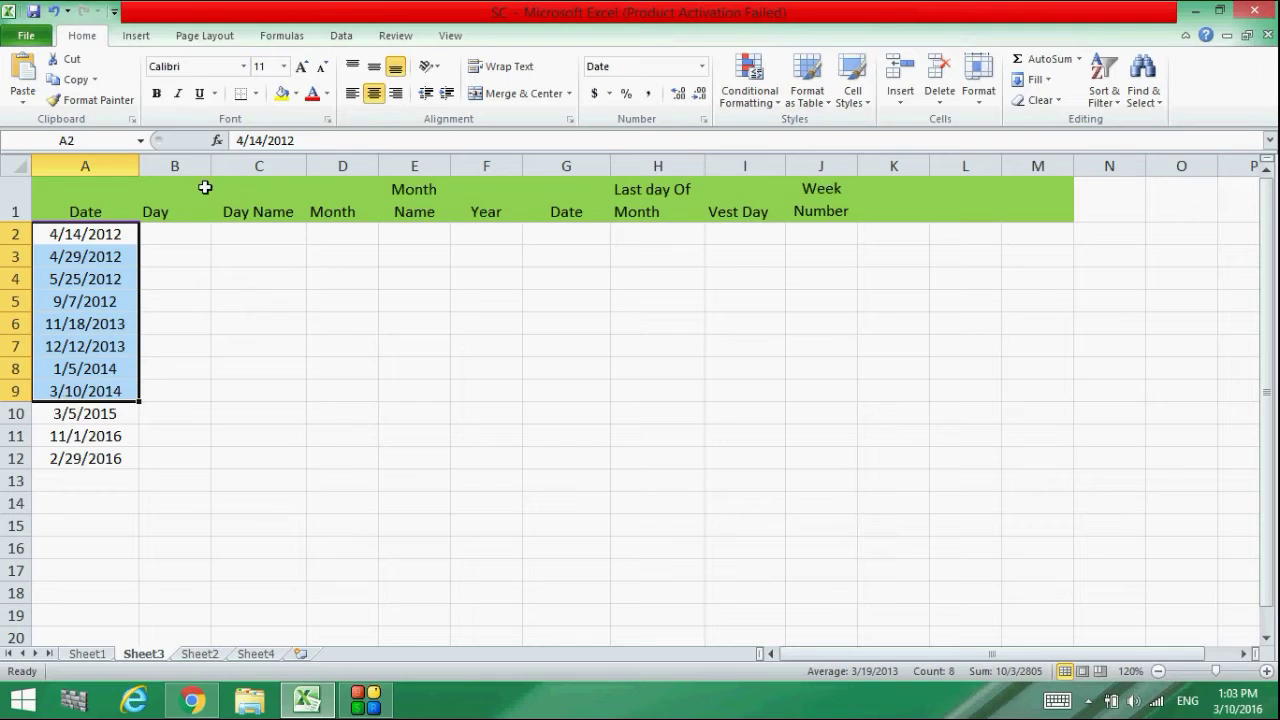
pyautogui.click(177, 242)
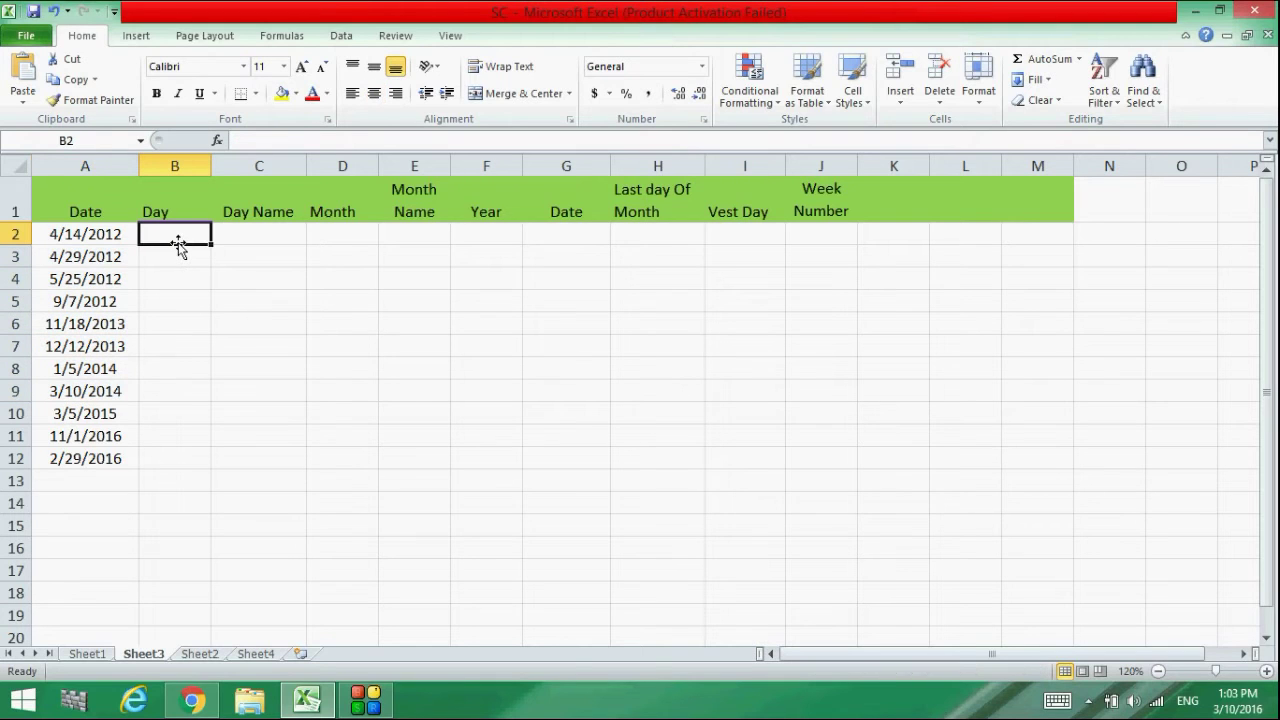
pyautogui.click(66, 234)
pyautogui.click(70, 256)
pyautogui.click(77, 284)
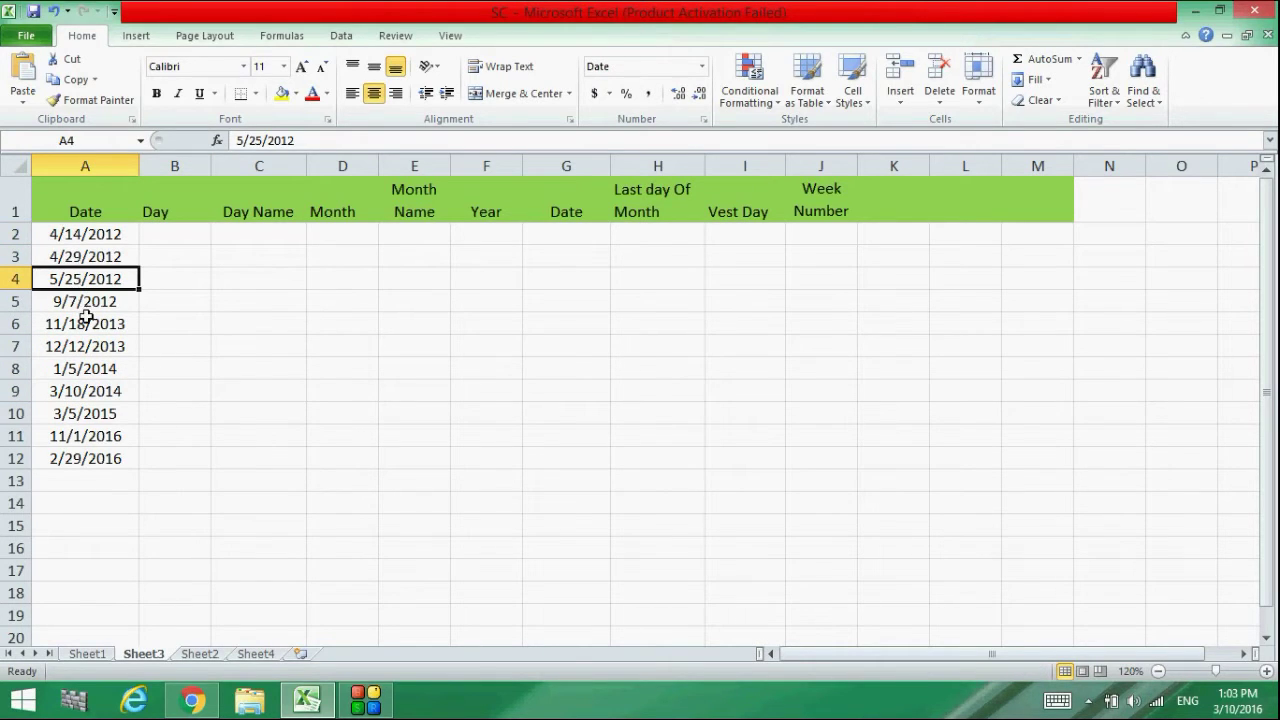
pyautogui.click(85, 308)
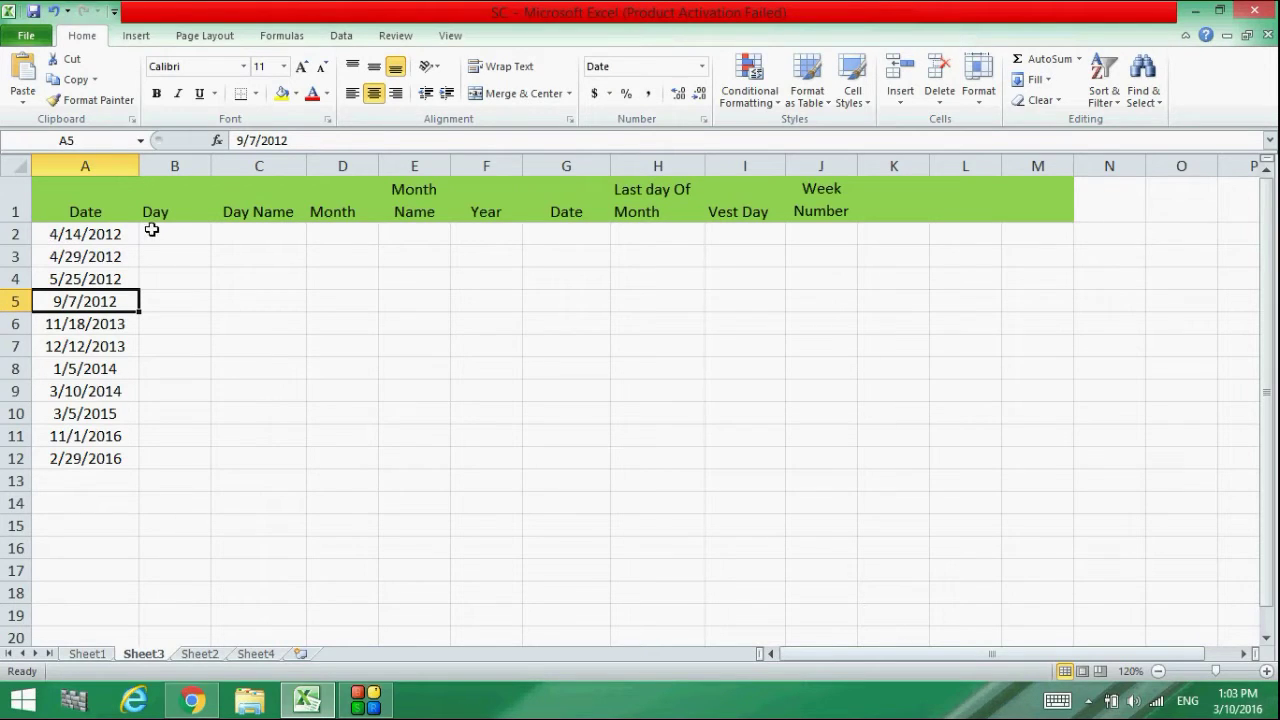
# - Enter =DAY(A2) in B2 and fill it down to B12, showing day numbers 14 to 29
pyautogui.click(152, 232)
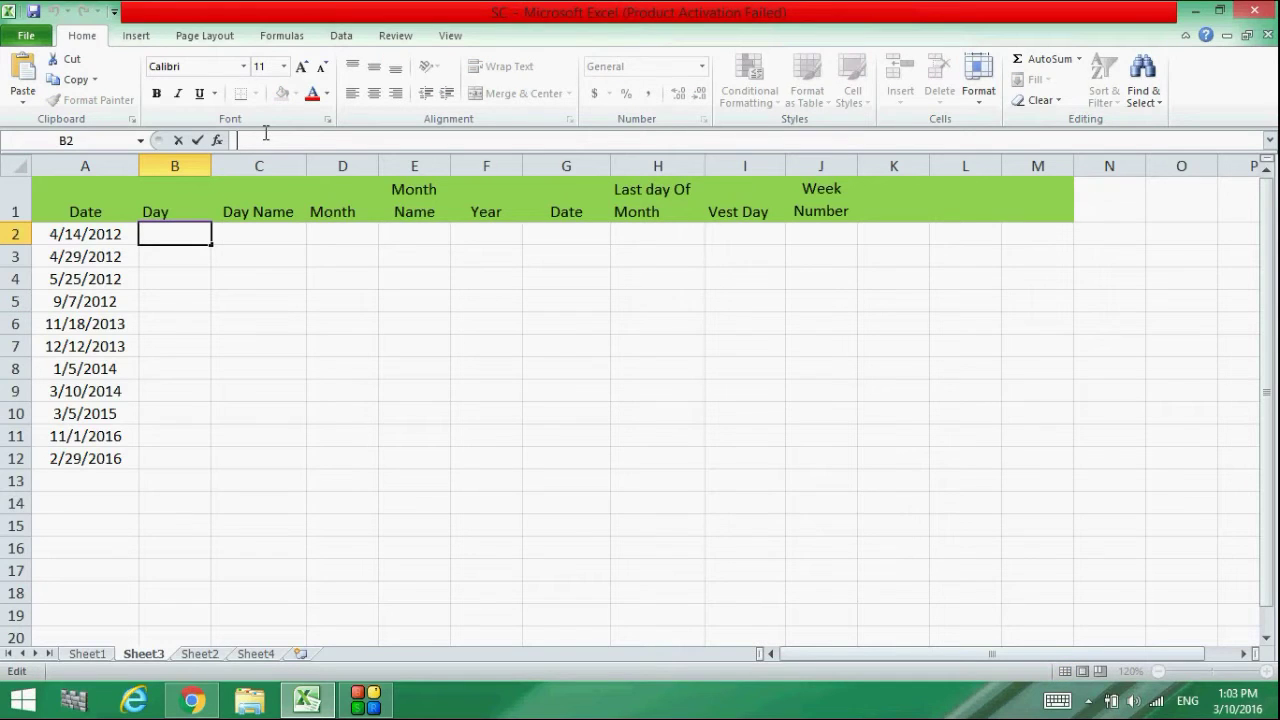
pyautogui.write('=day')
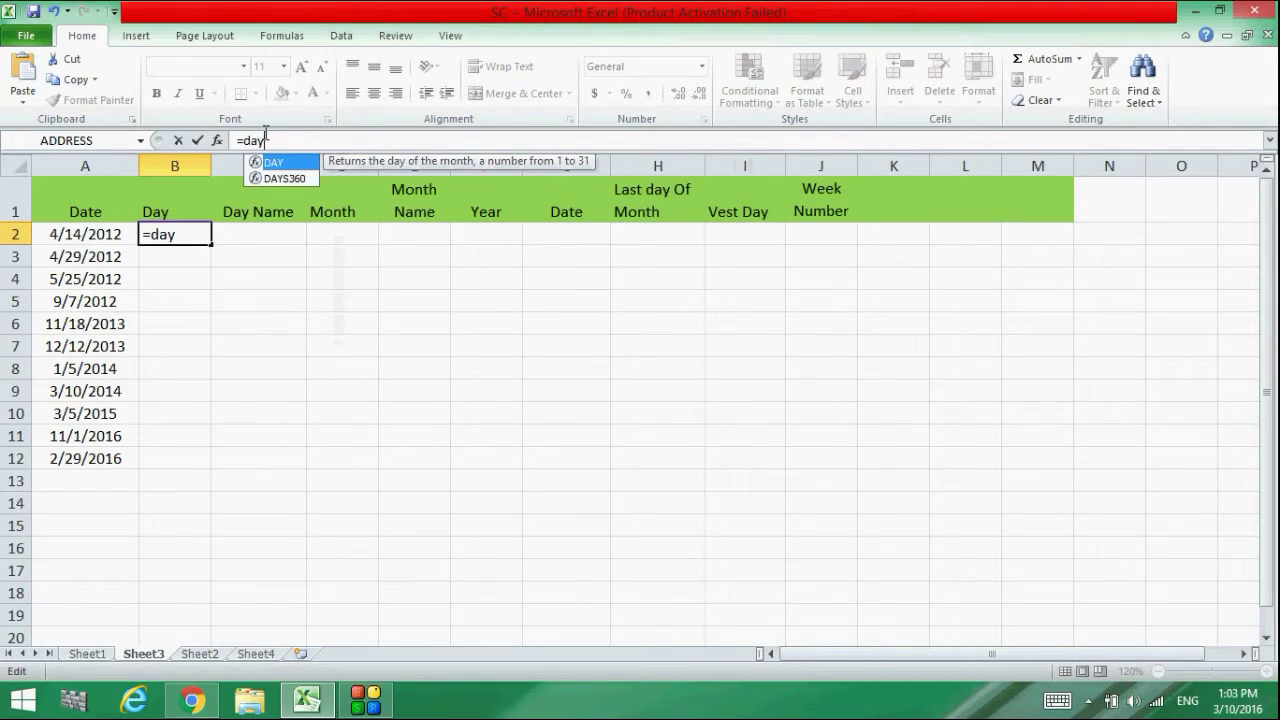
pyautogui.write('()')
pyautogui.press('Left')
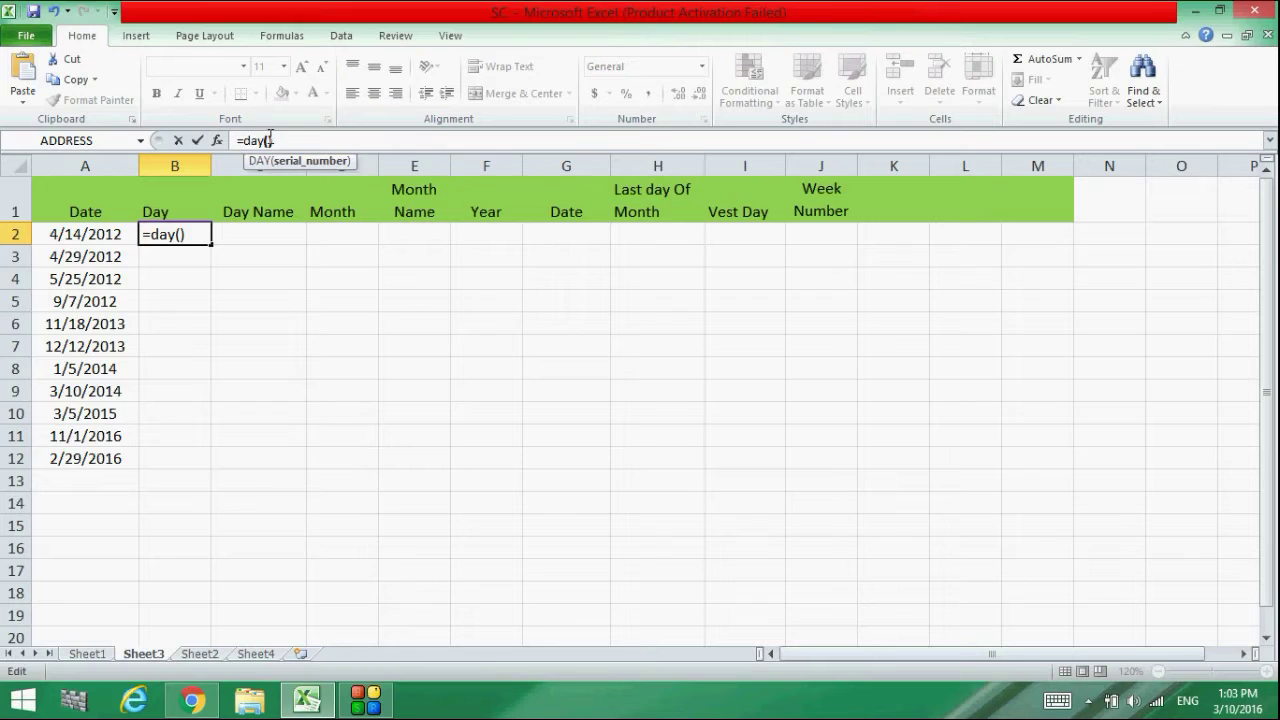
pyautogui.click(50, 238)
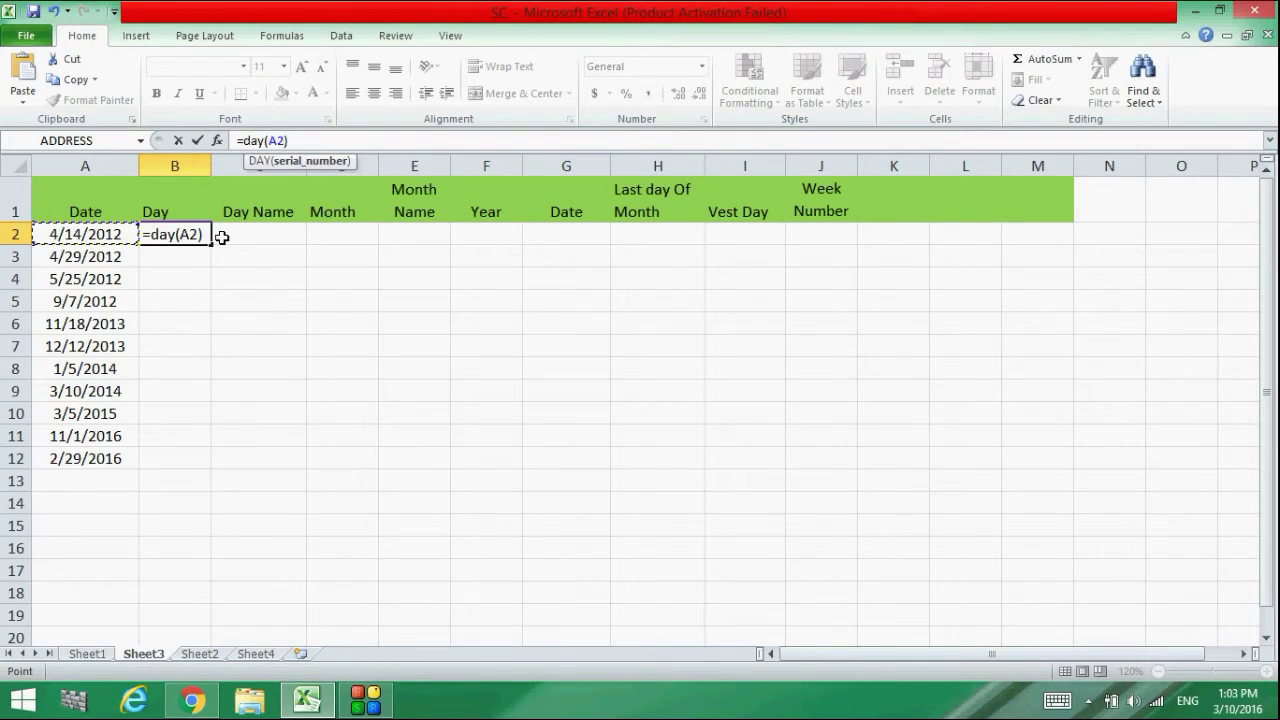
pyautogui.press('Return')
pyautogui.click(186, 234)
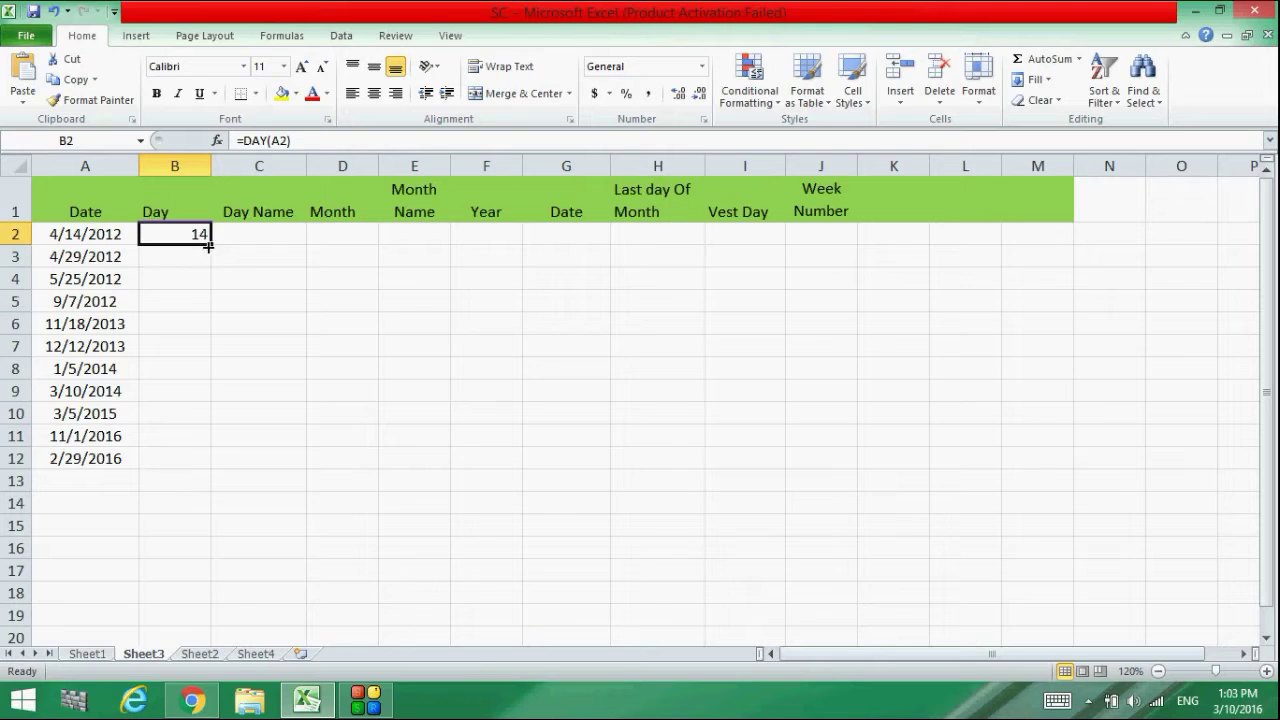
pyautogui.moveTo(211, 243); pyautogui.dragTo(207, 467)
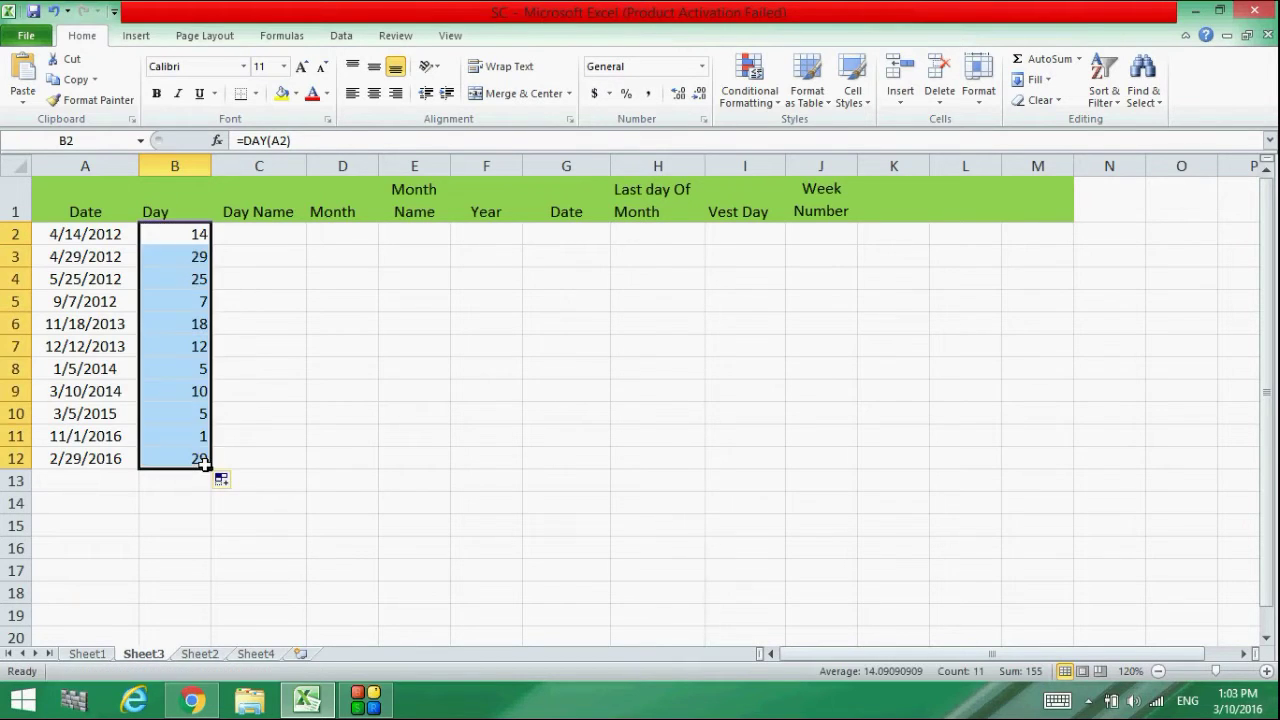
pyautogui.click(252, 237)
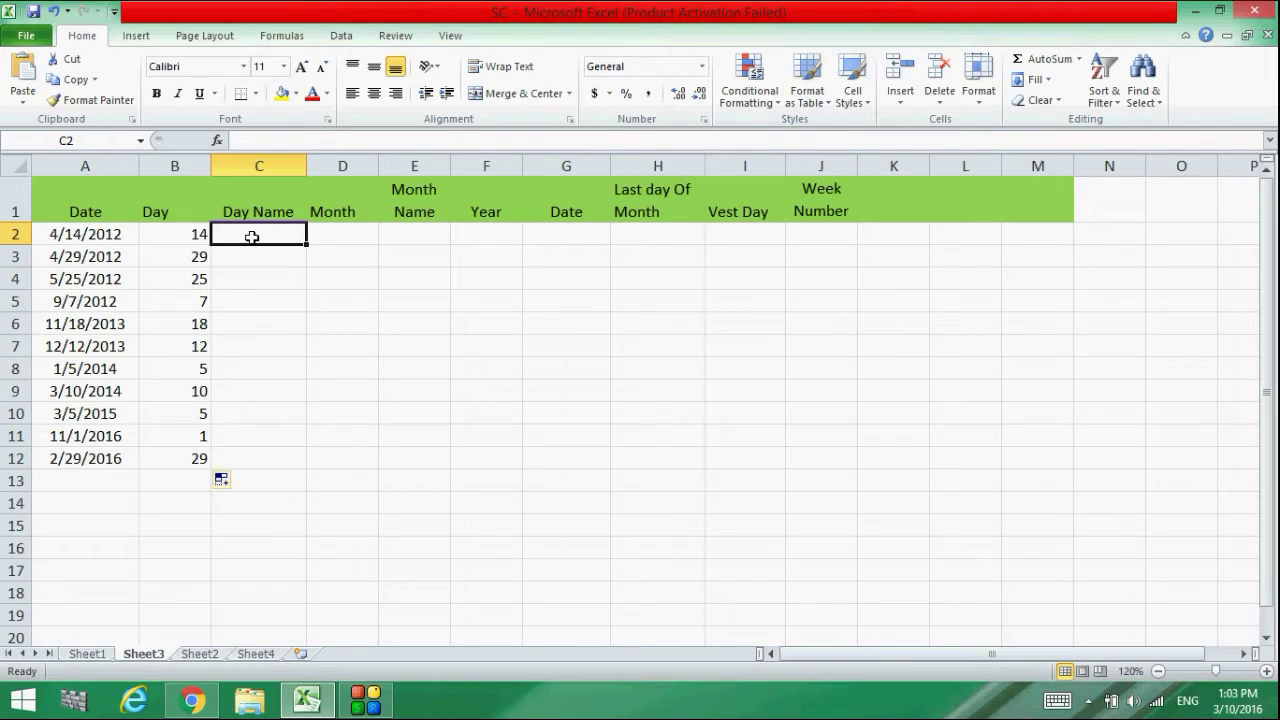
# - Enter =TEXT(A2,"ddd") in C2 to show the abbreviated weekday
pyautogui.doubleClick(252, 237)
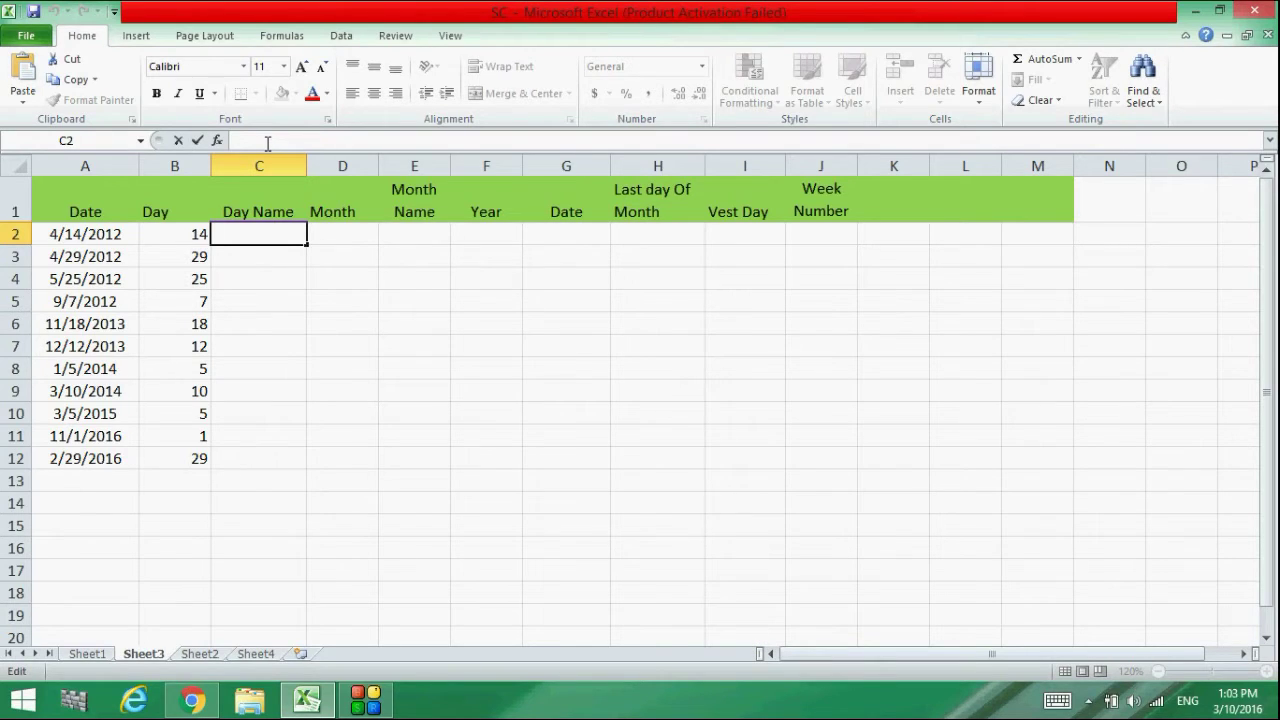
pyautogui.write('=text')
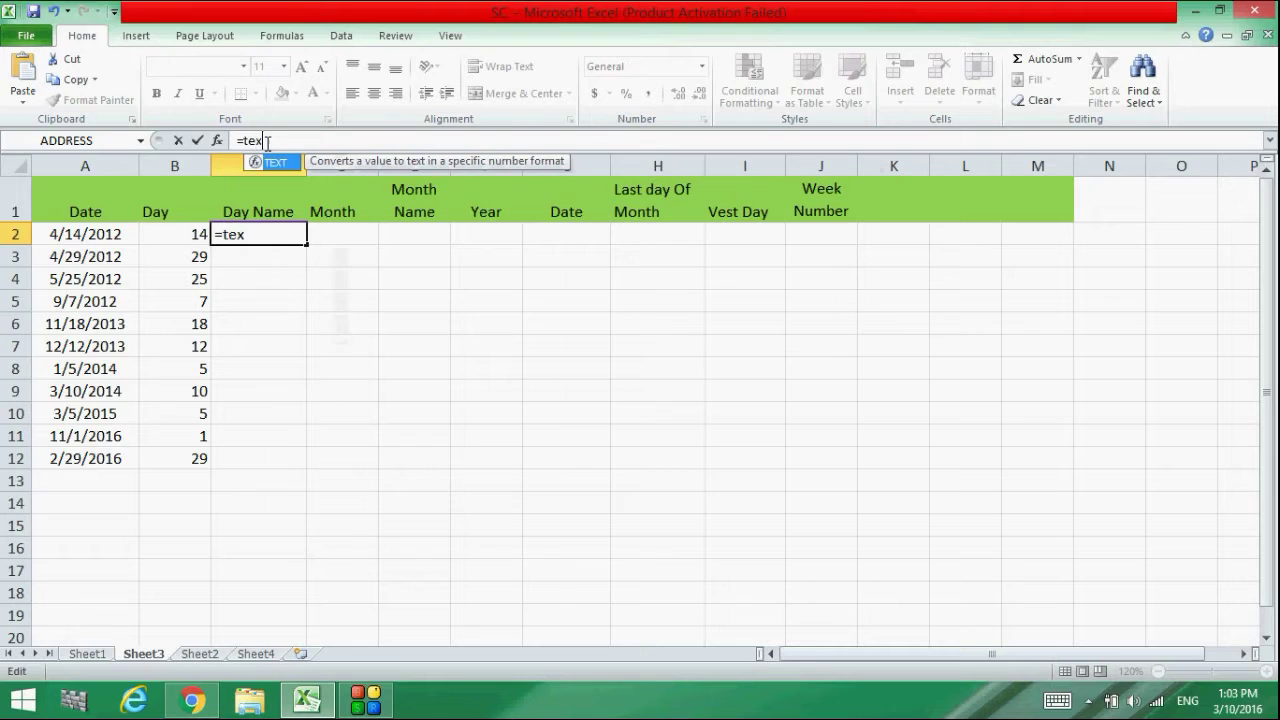
pyautogui.write('(')
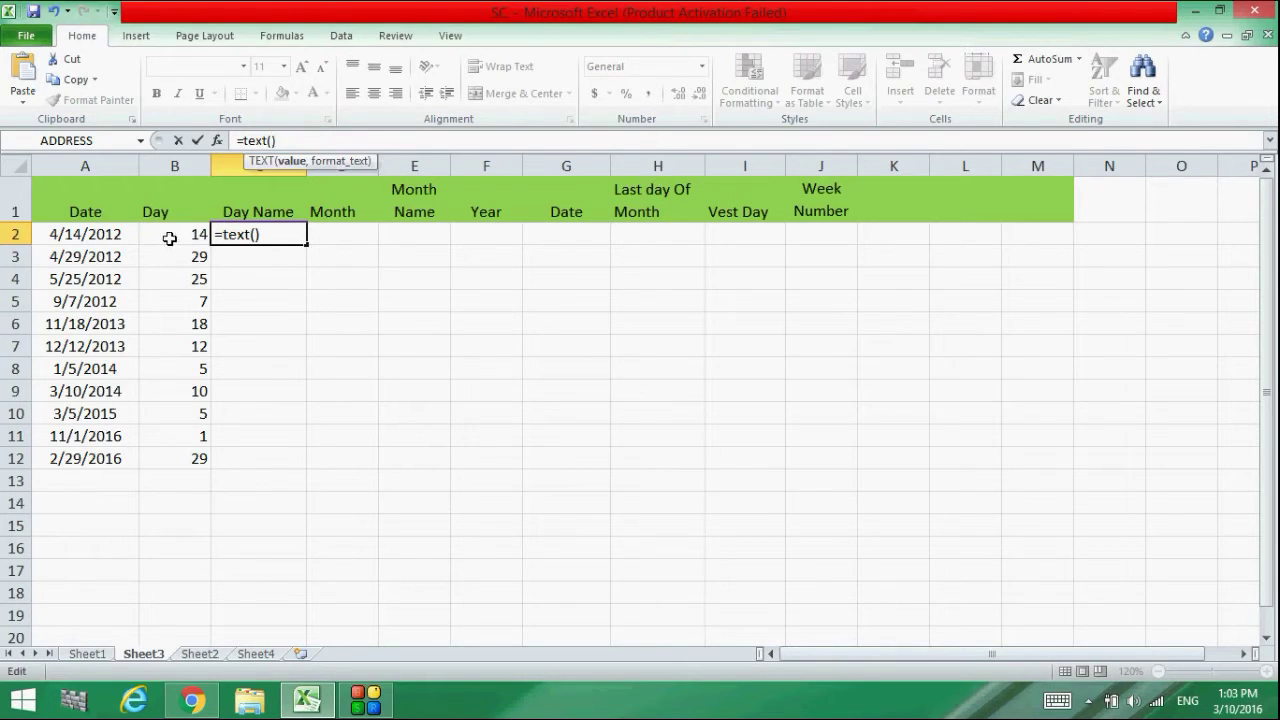
pyautogui.click(116, 236)
pyautogui.click(273, 232)
pyautogui.write(',')
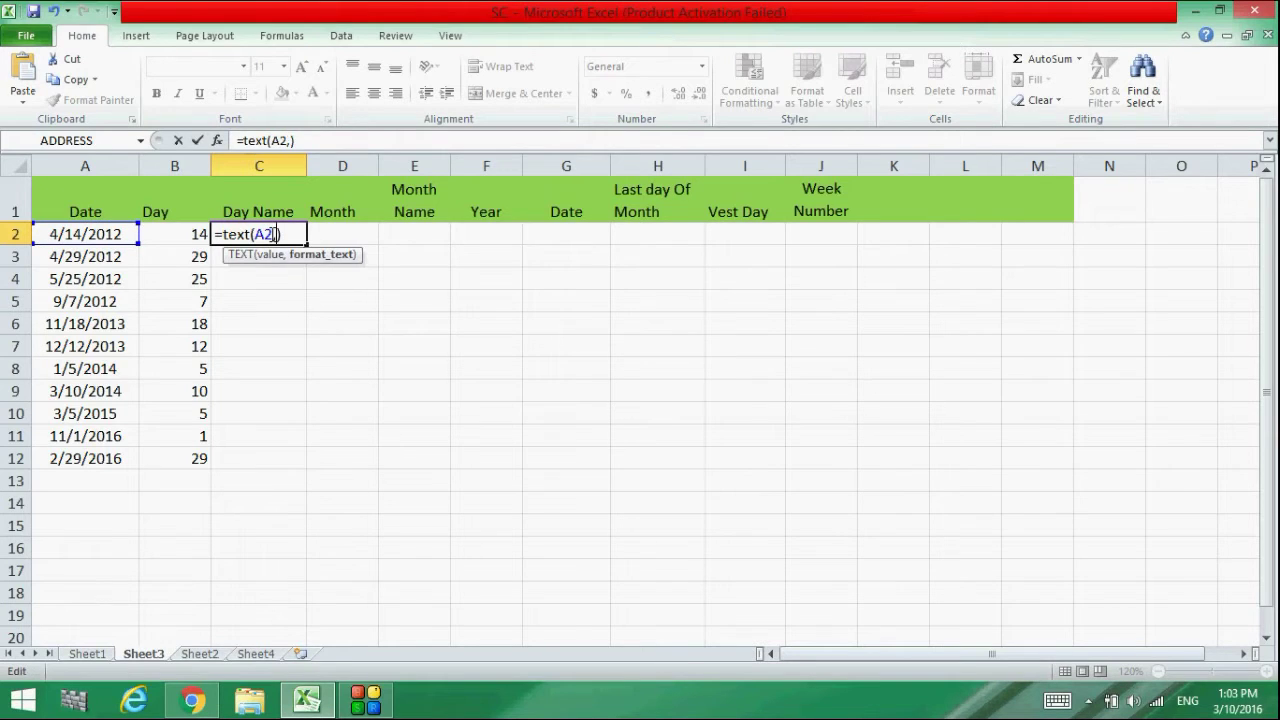
pyautogui.write('""')
pyautogui.write('ff')
pyautogui.press('BackSpace')
pyautogui.press('BackSpace')
pyautogui.write('ddd')
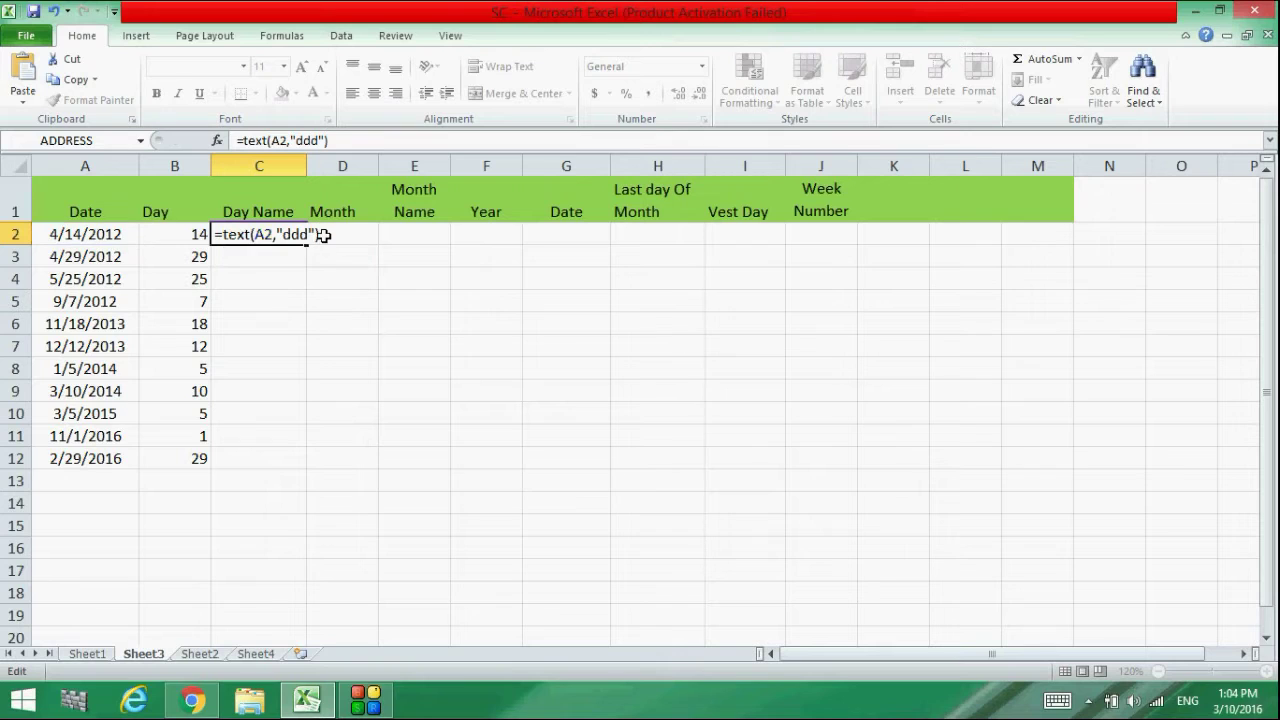
pyautogui.press('Return')
# - Change C2's format code to "dddd" for full weekday names and fill it down to C12
pyautogui.click(265, 230)
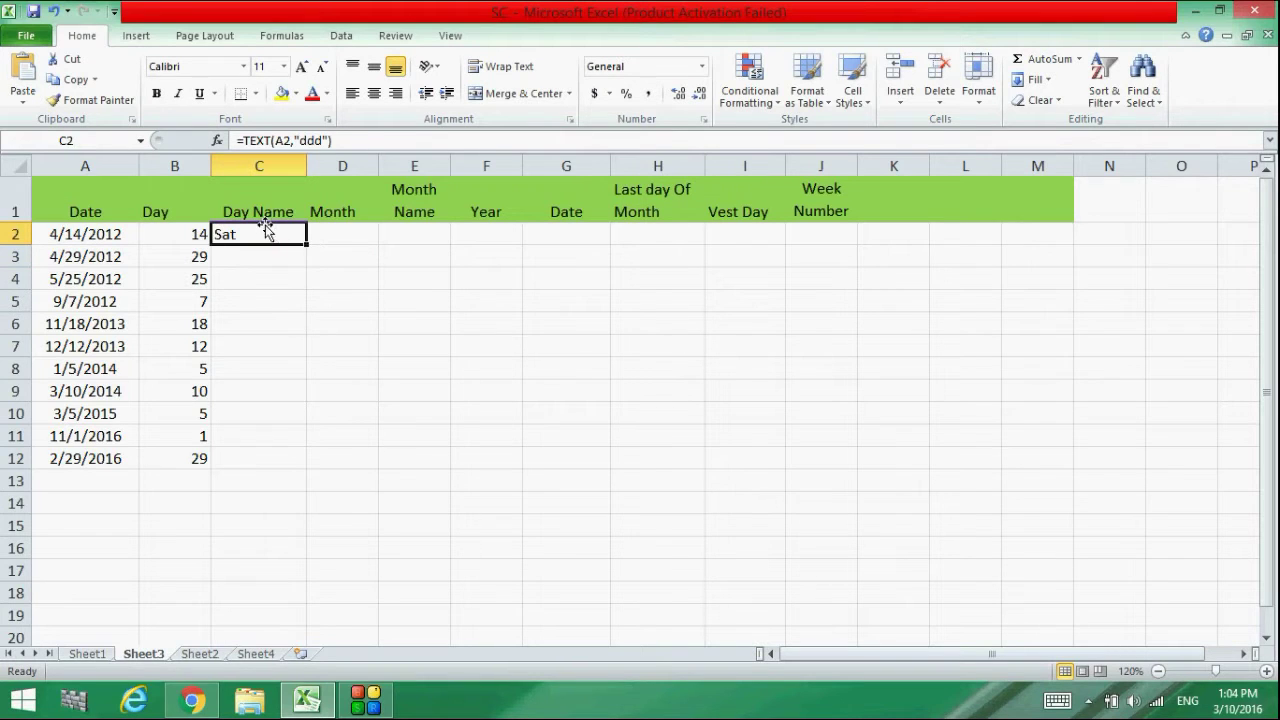
pyautogui.doubleClick(265, 230)
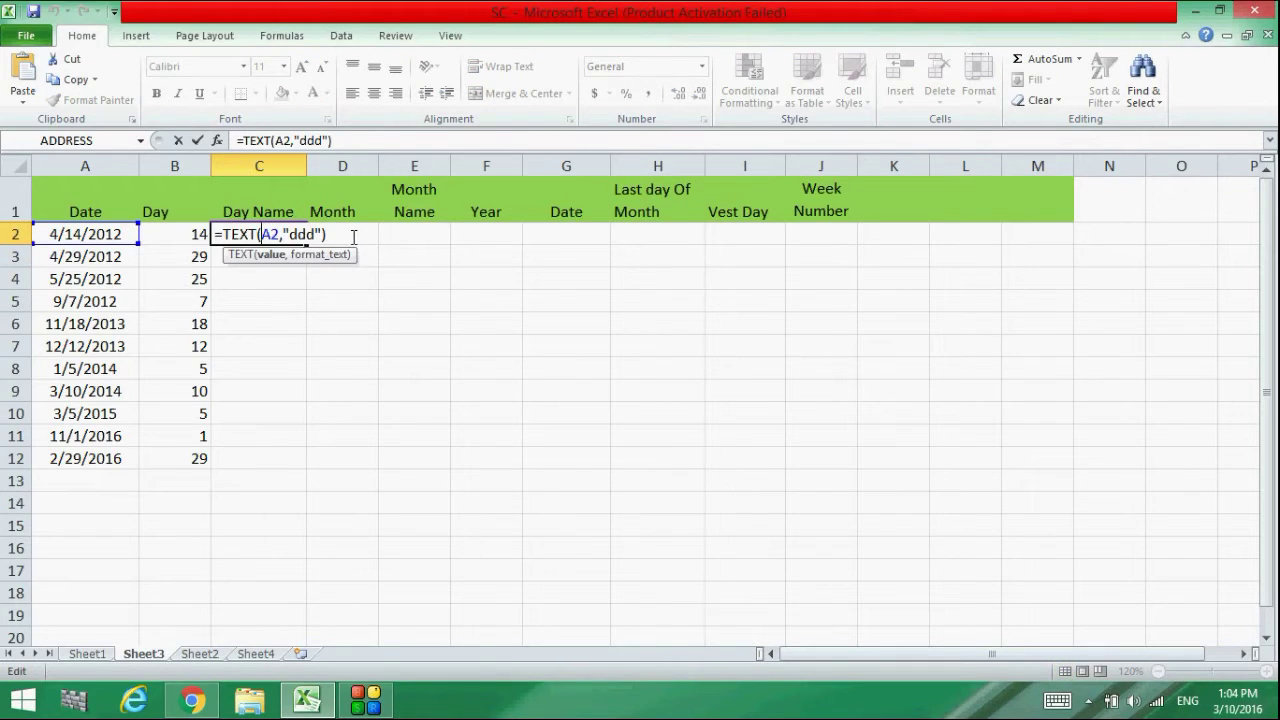
pyautogui.click(336, 262)
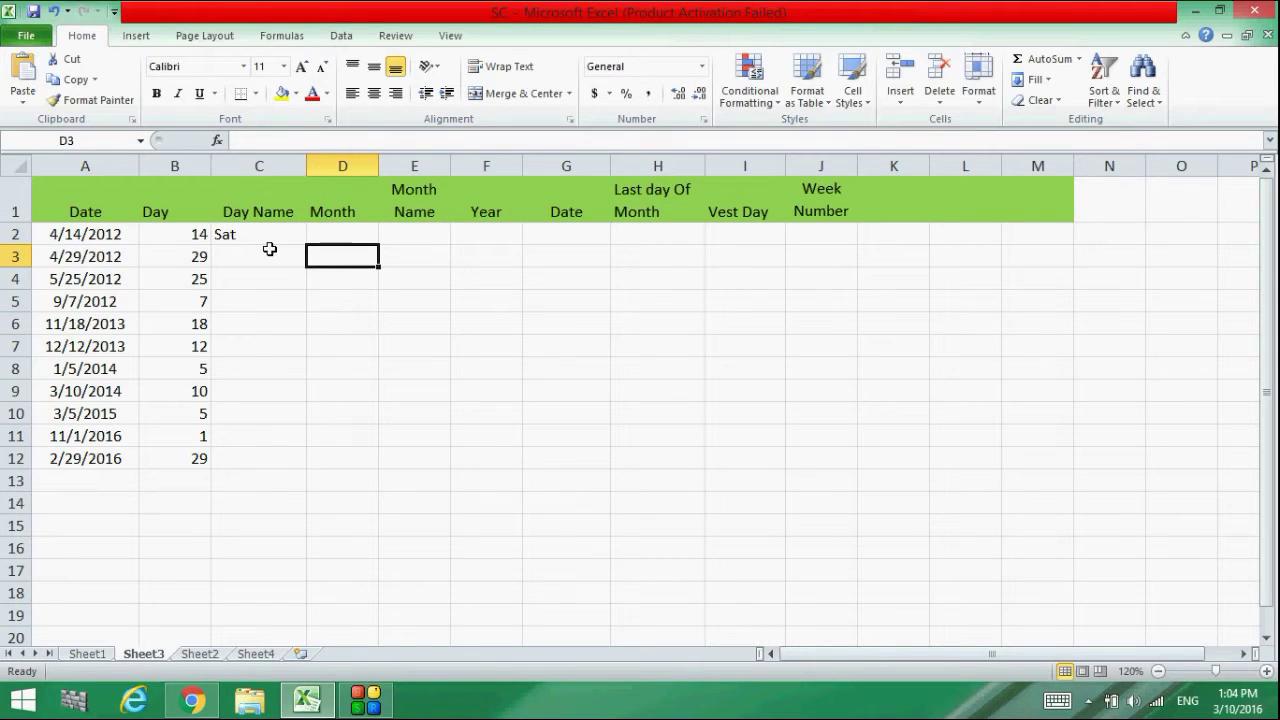
pyautogui.doubleClick(240, 231)
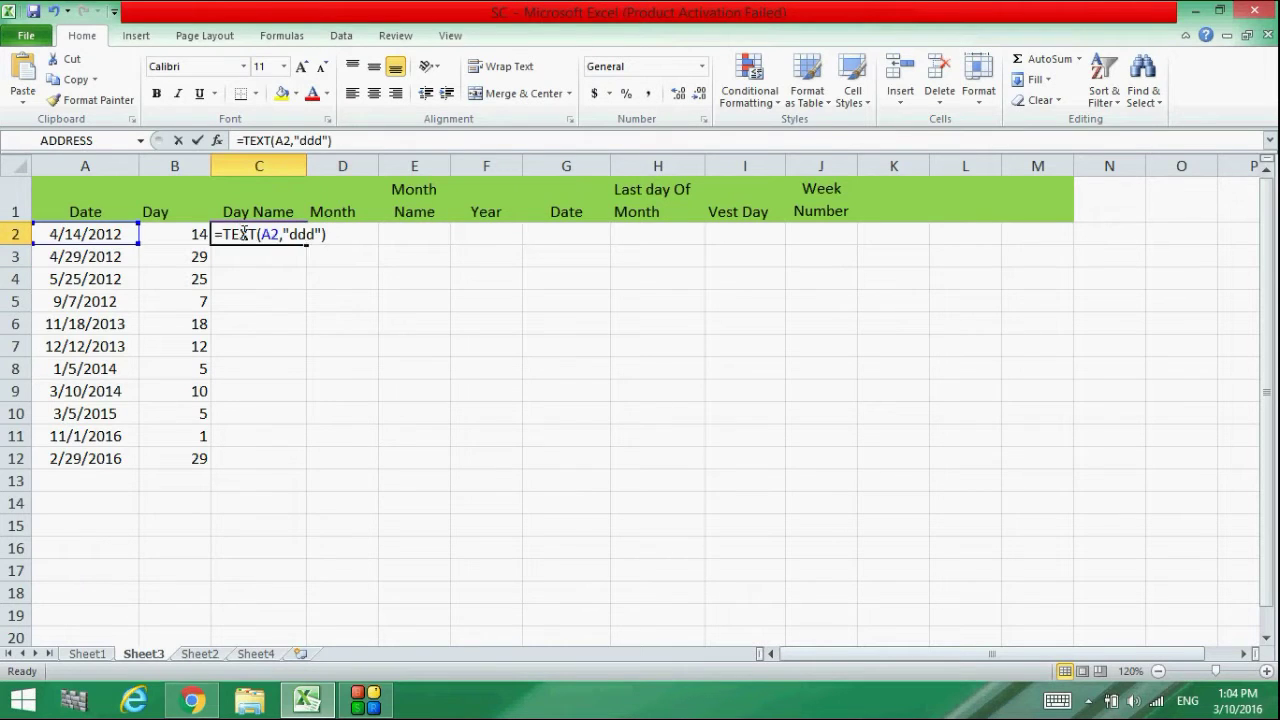
pyautogui.click(313, 234)
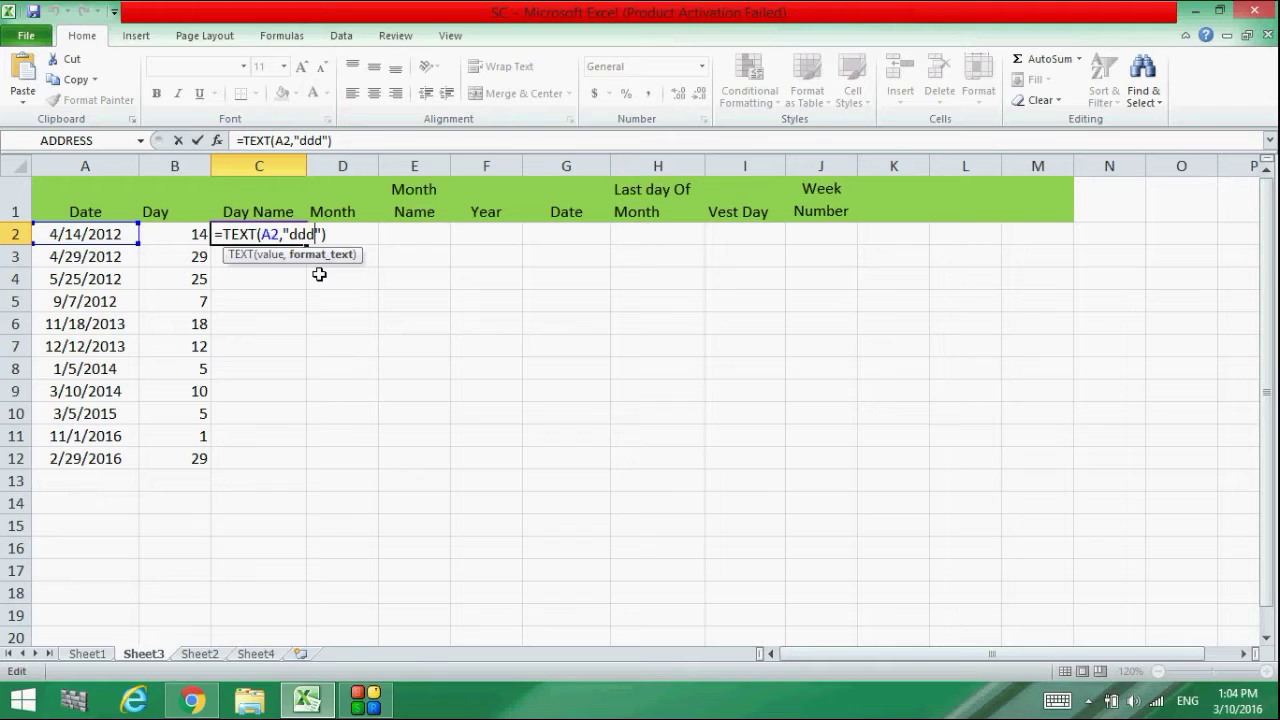
pyautogui.write('d')
pyautogui.click(340, 232)
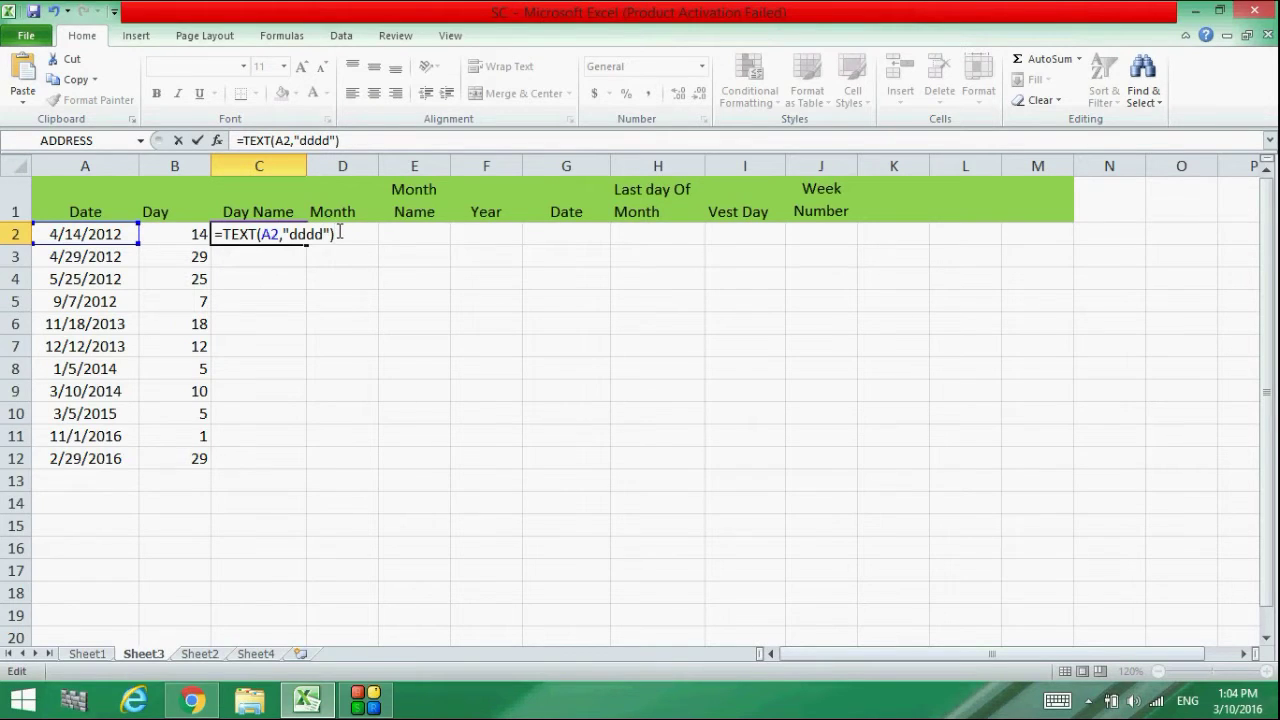
pyautogui.press('Return')
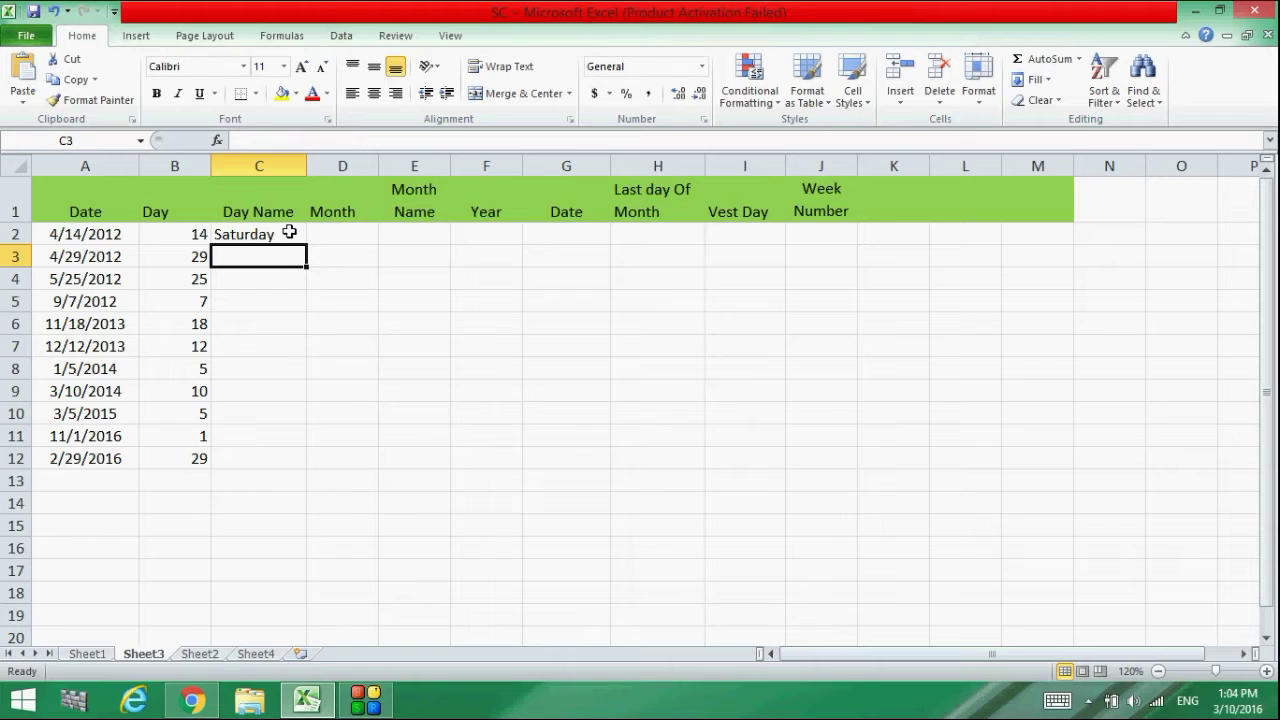
pyautogui.click(283, 238)
pyautogui.moveTo(307, 247); pyautogui.dragTo(291, 461)
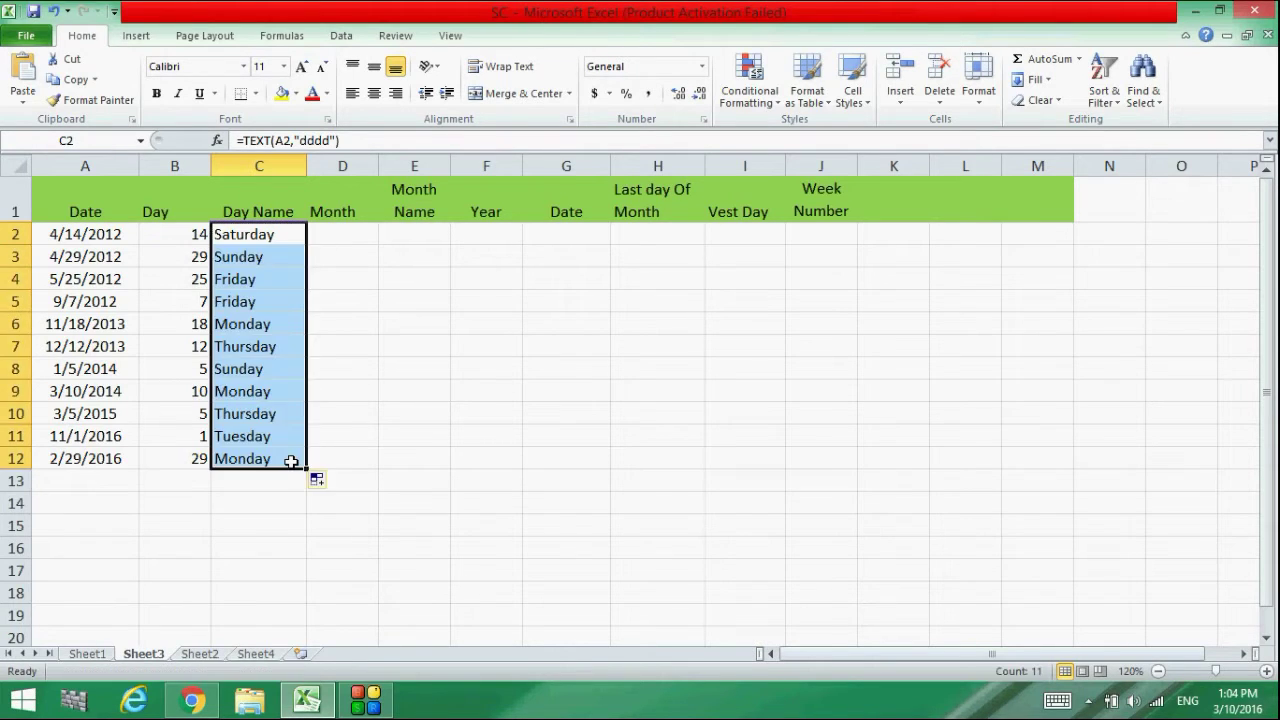
pyautogui.click(349, 381)
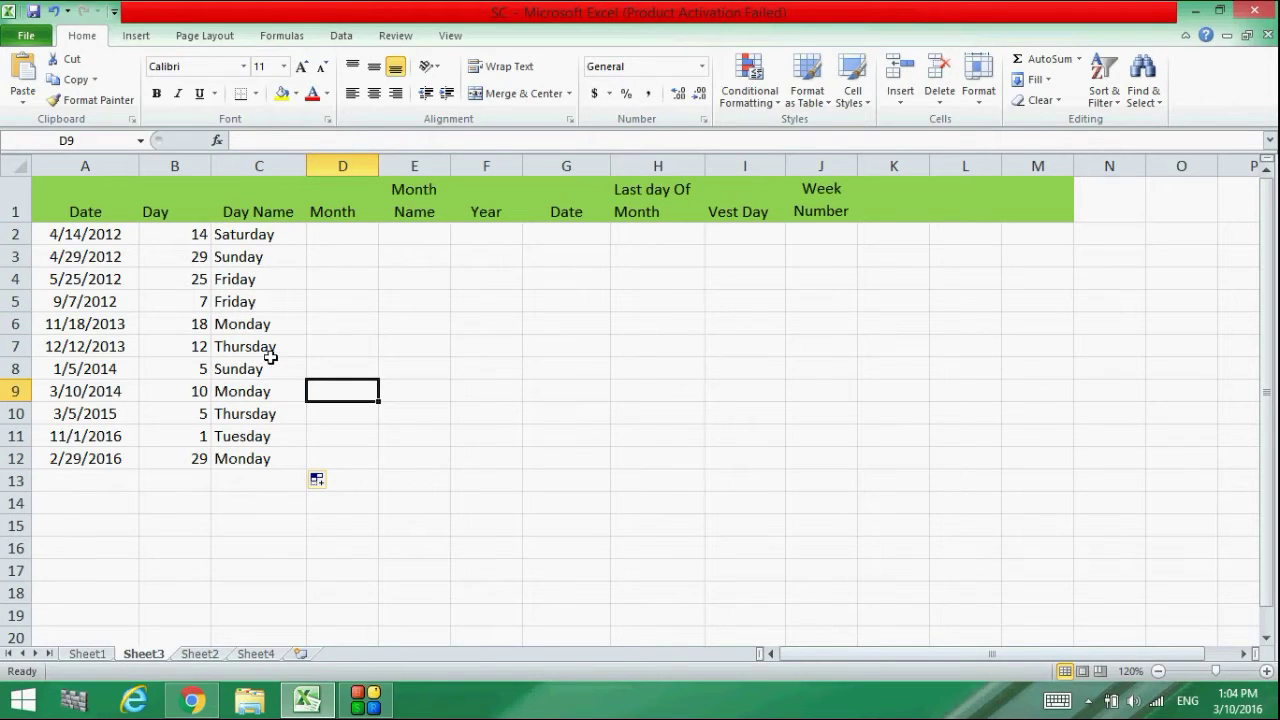
# - Enter =MONTH(A2) in D2 and fill it down to D12
pyautogui.click(323, 240)
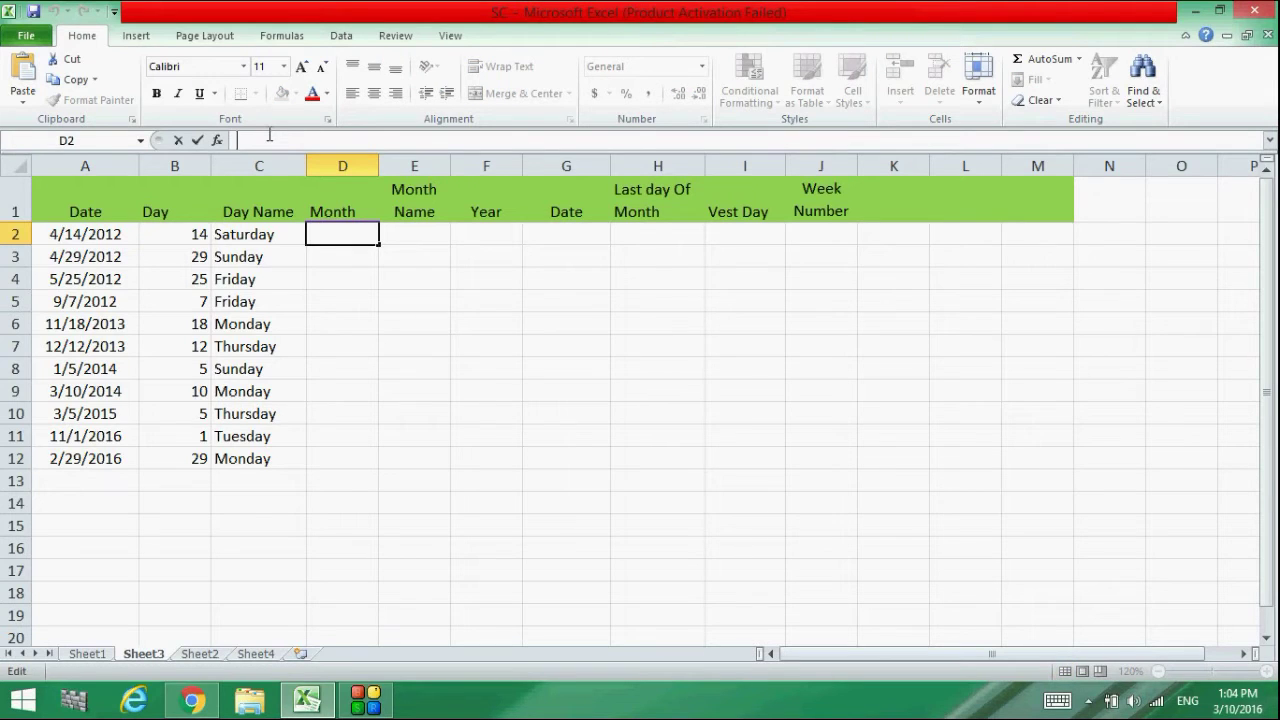
pyautogui.write('=month')
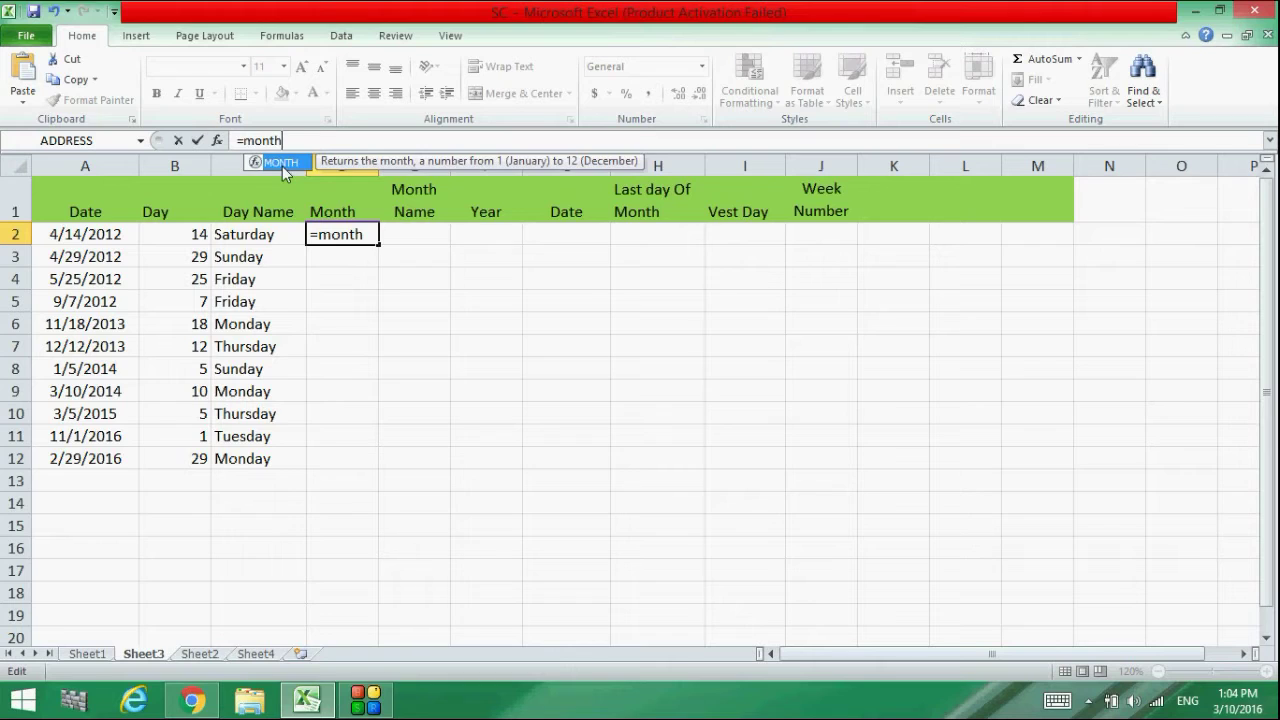
pyautogui.doubleClick(282, 163)
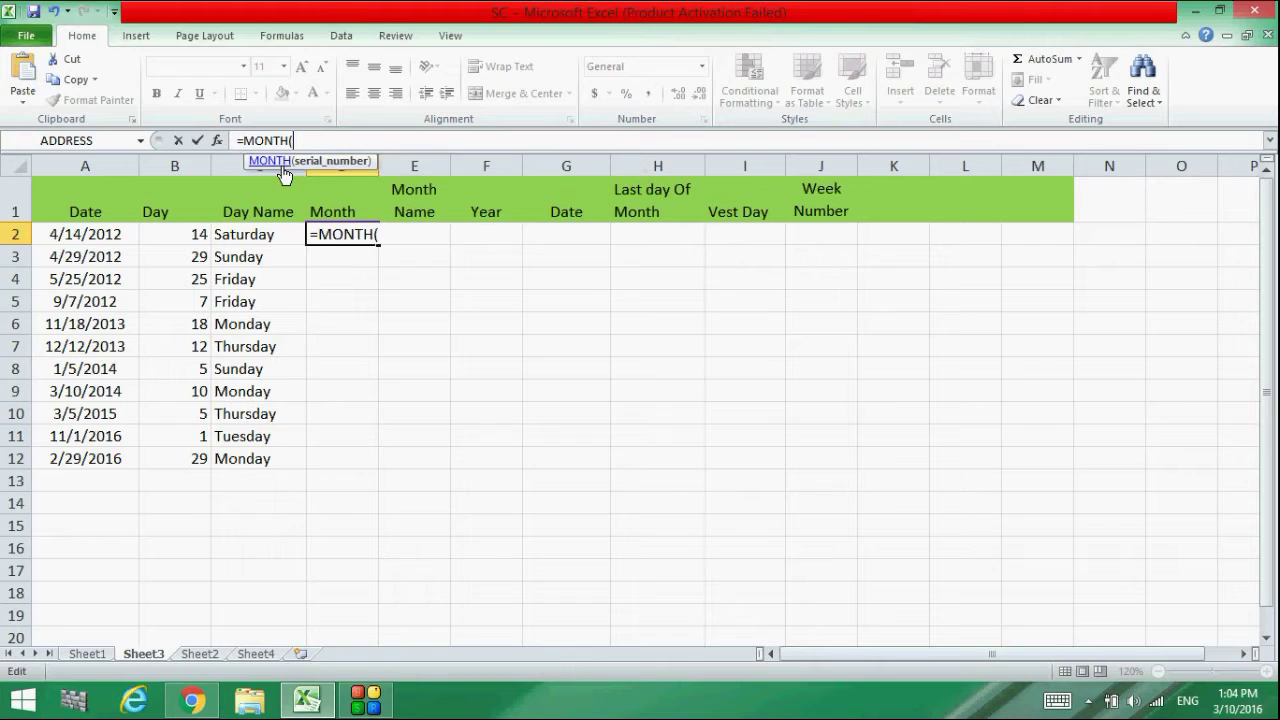
pyautogui.click(114, 236)
pyautogui.write(')')
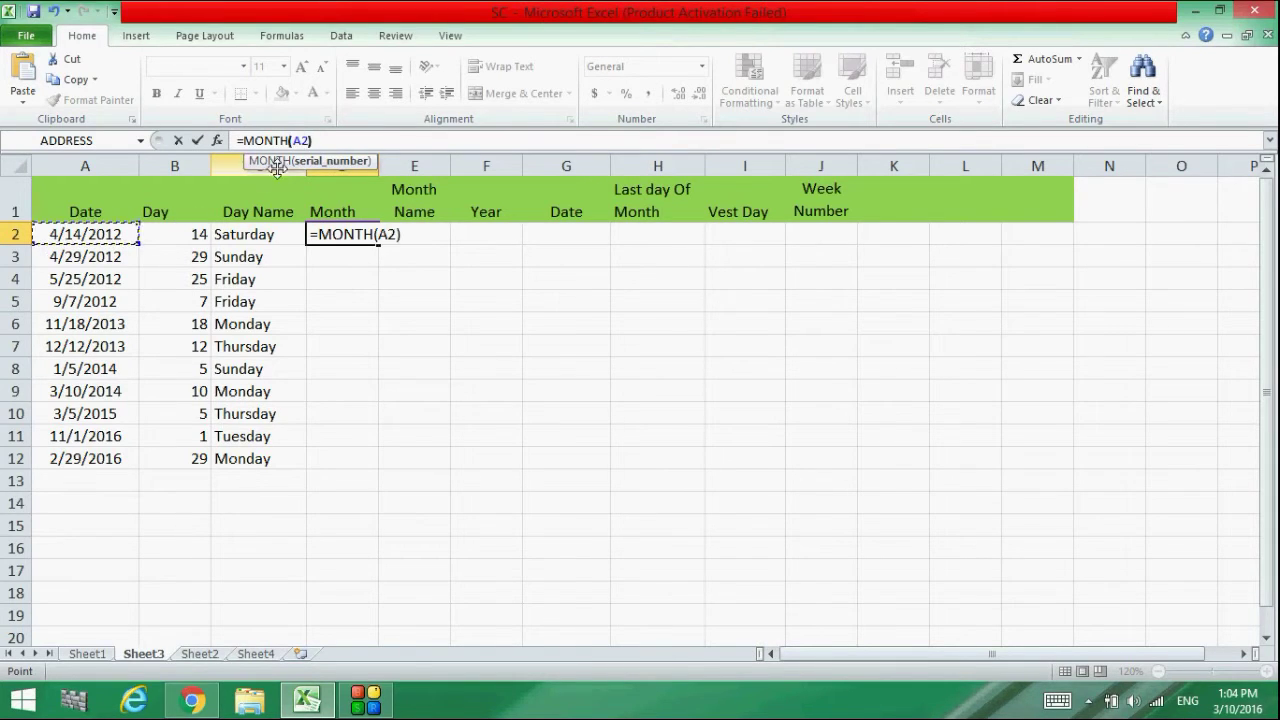
pyautogui.press('Return')
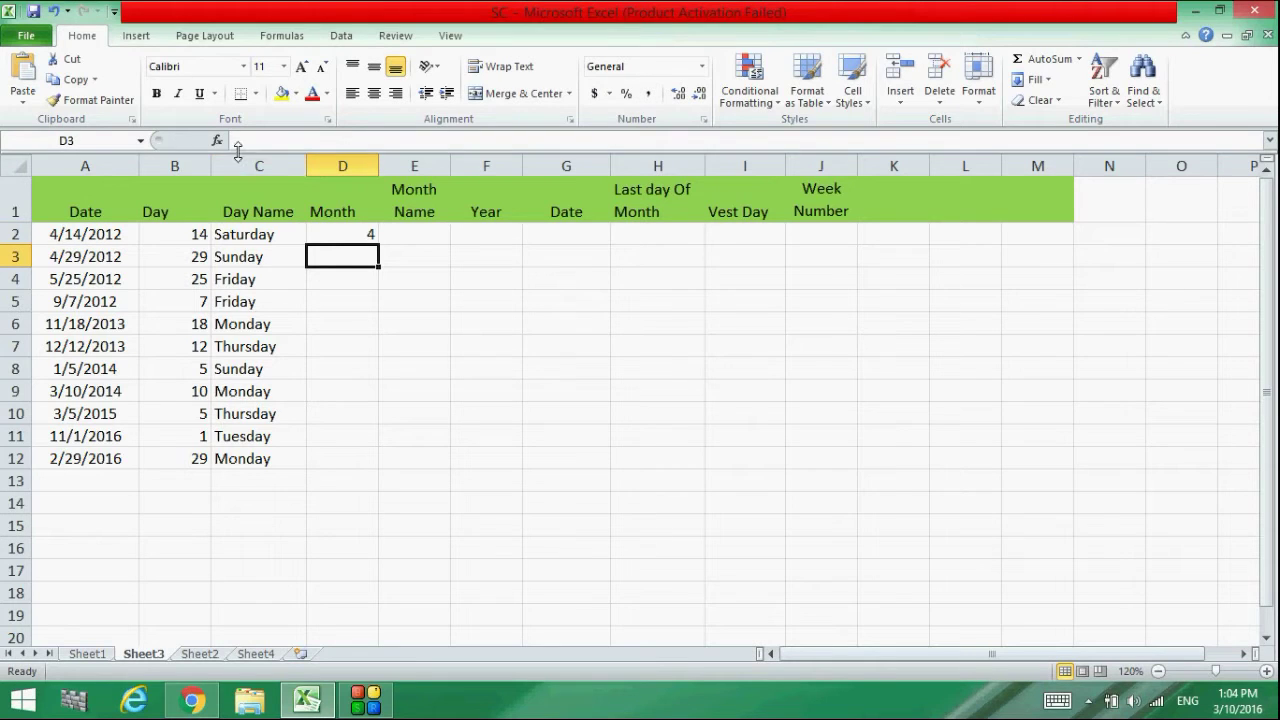
pyautogui.click(358, 234)
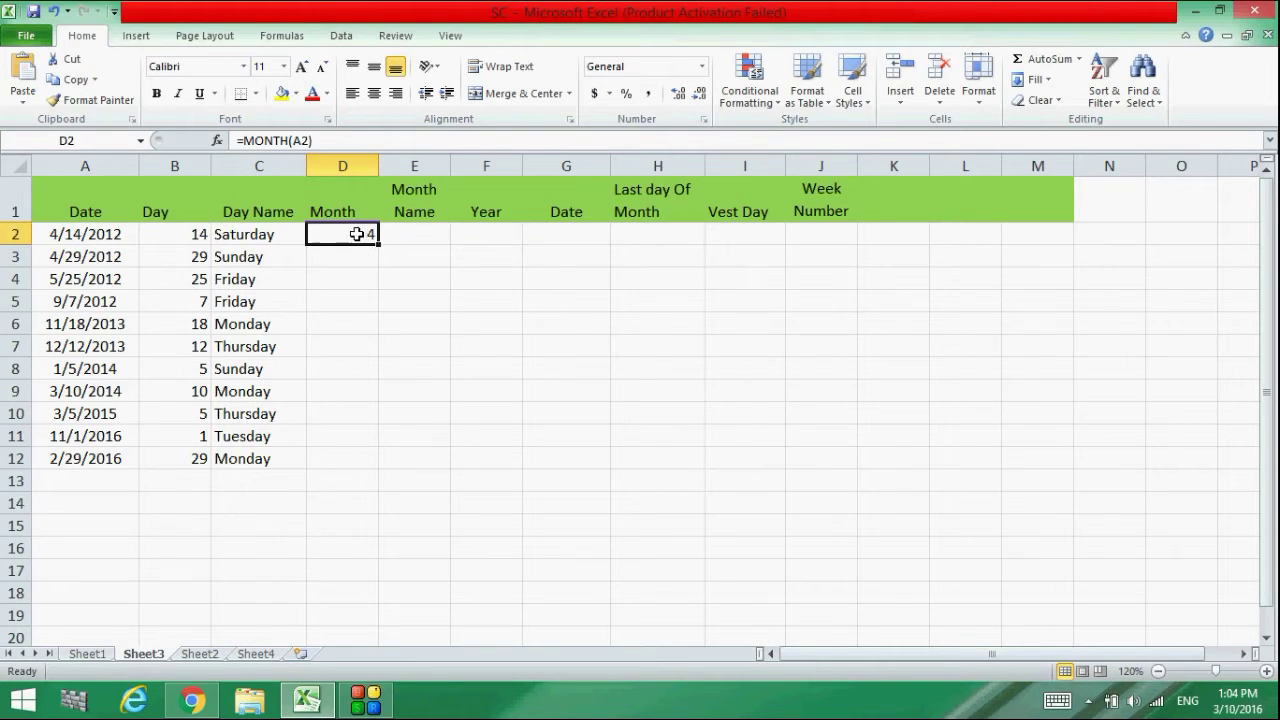
pyautogui.moveTo(378, 244); pyautogui.dragTo(355, 465)
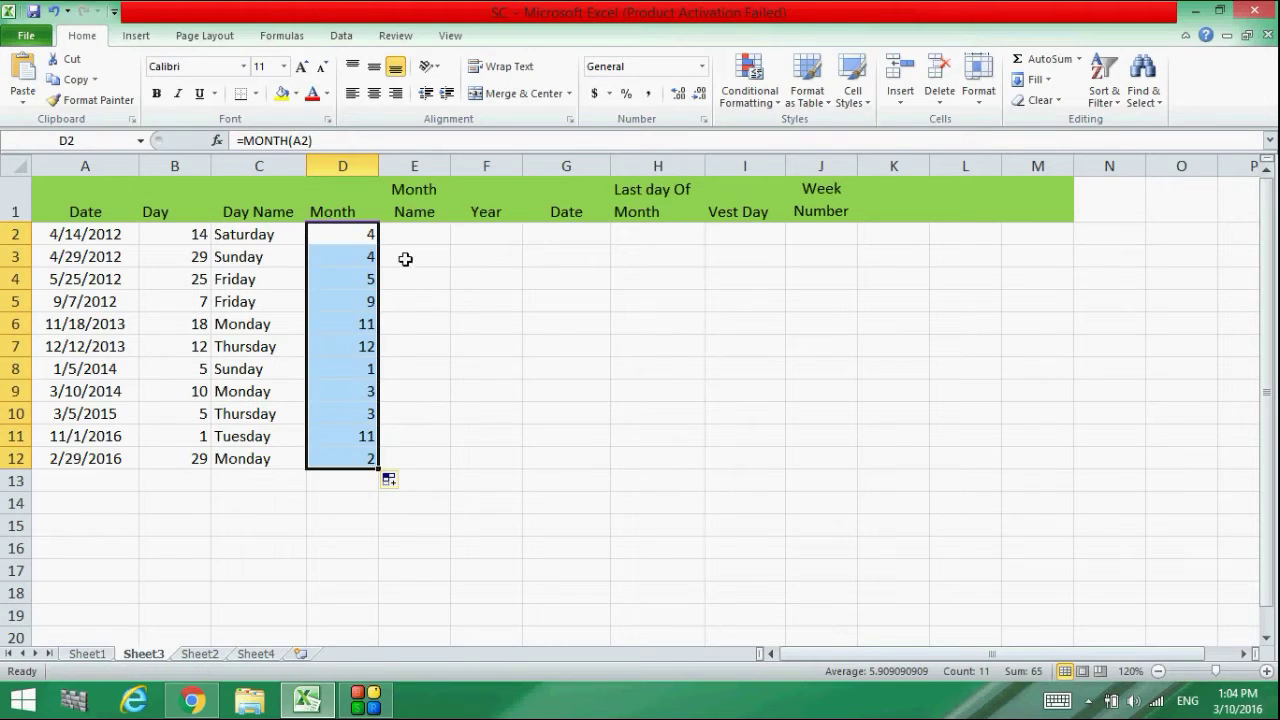
pyautogui.doubleClick(407, 236)
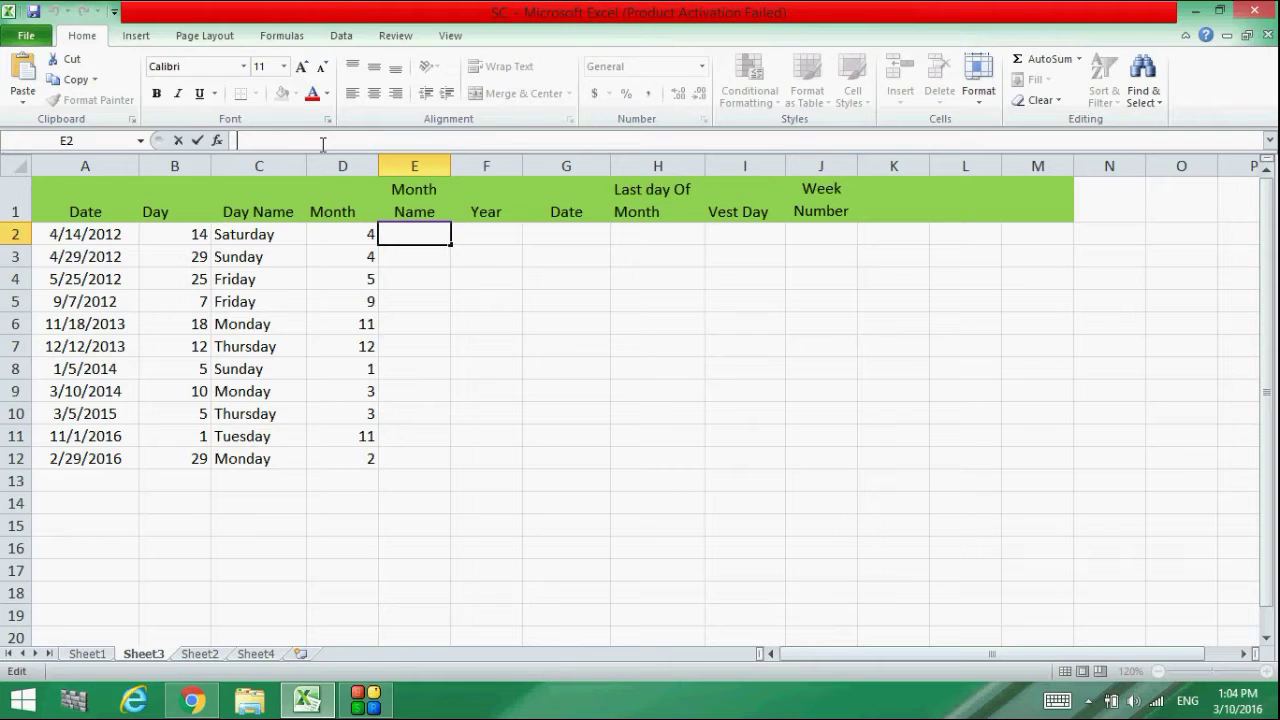
# - Enter =TEXT(A2,"mmm") in E2 to show the abbreviated month name
pyautogui.write('=tex')
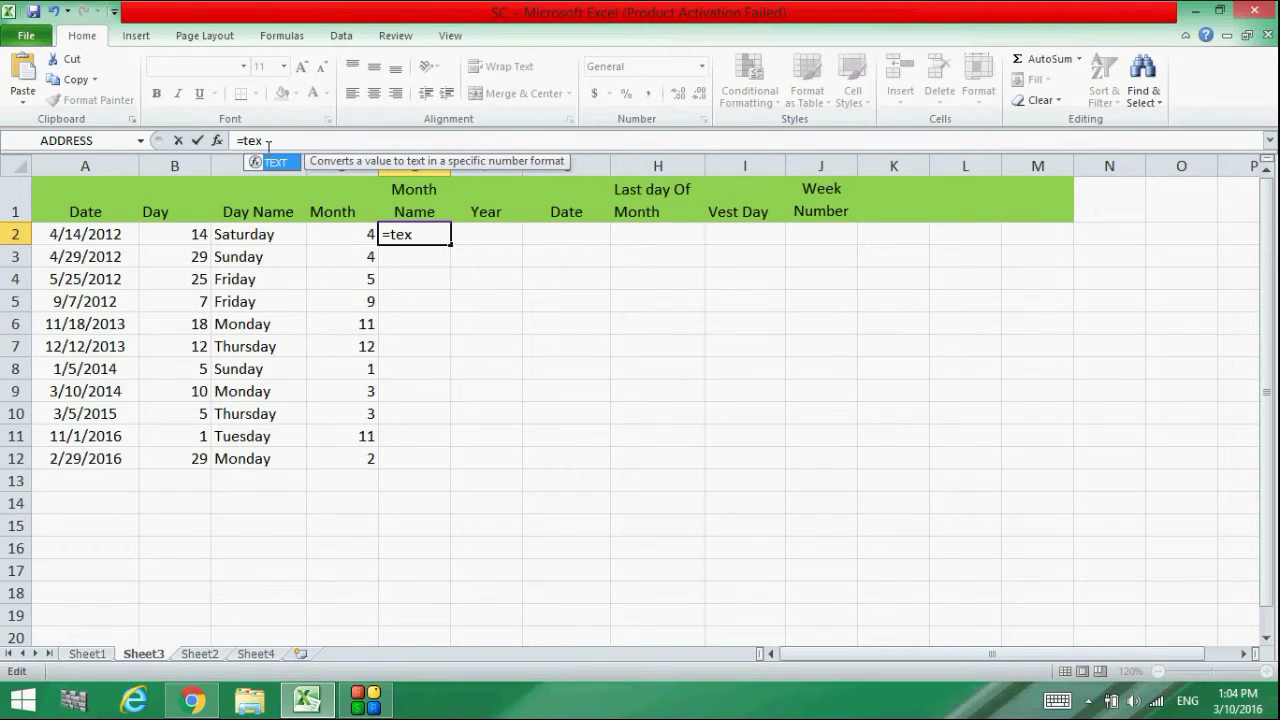
pyautogui.click(260, 166)
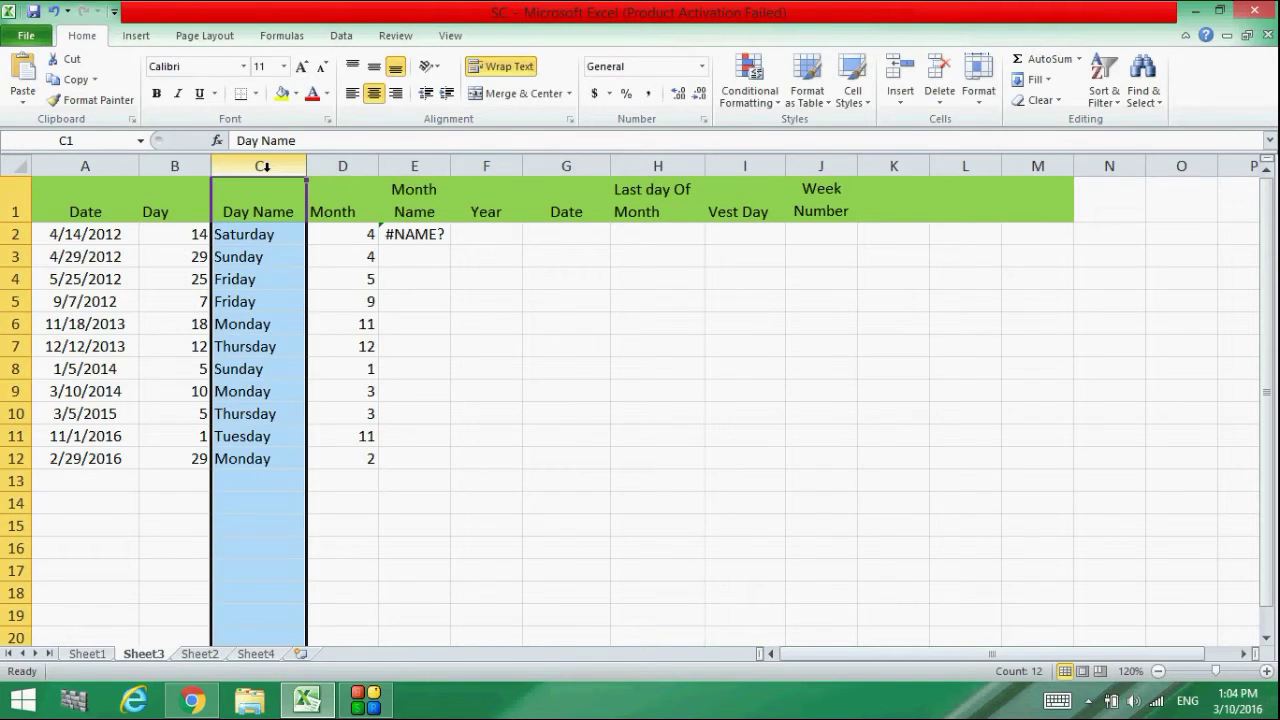
pyautogui.click(443, 247)
pyautogui.doubleClick(445, 234)
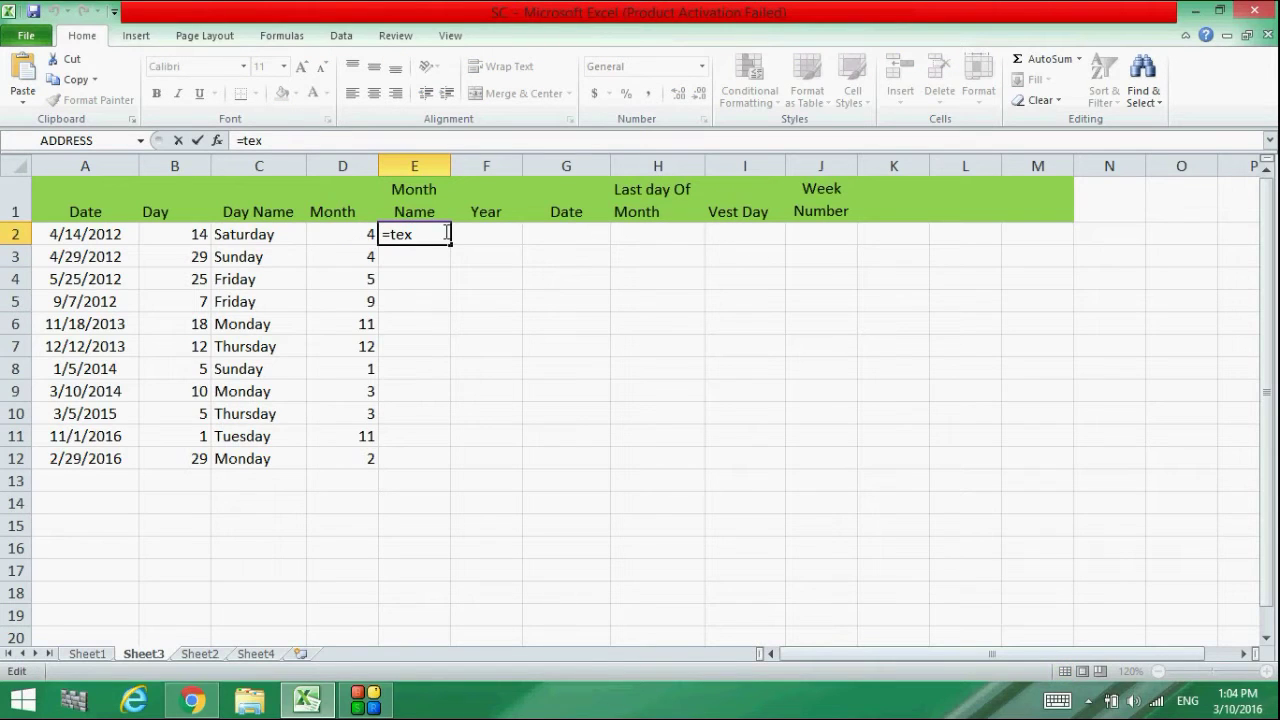
pyautogui.write('t()')
pyautogui.click(420, 234)
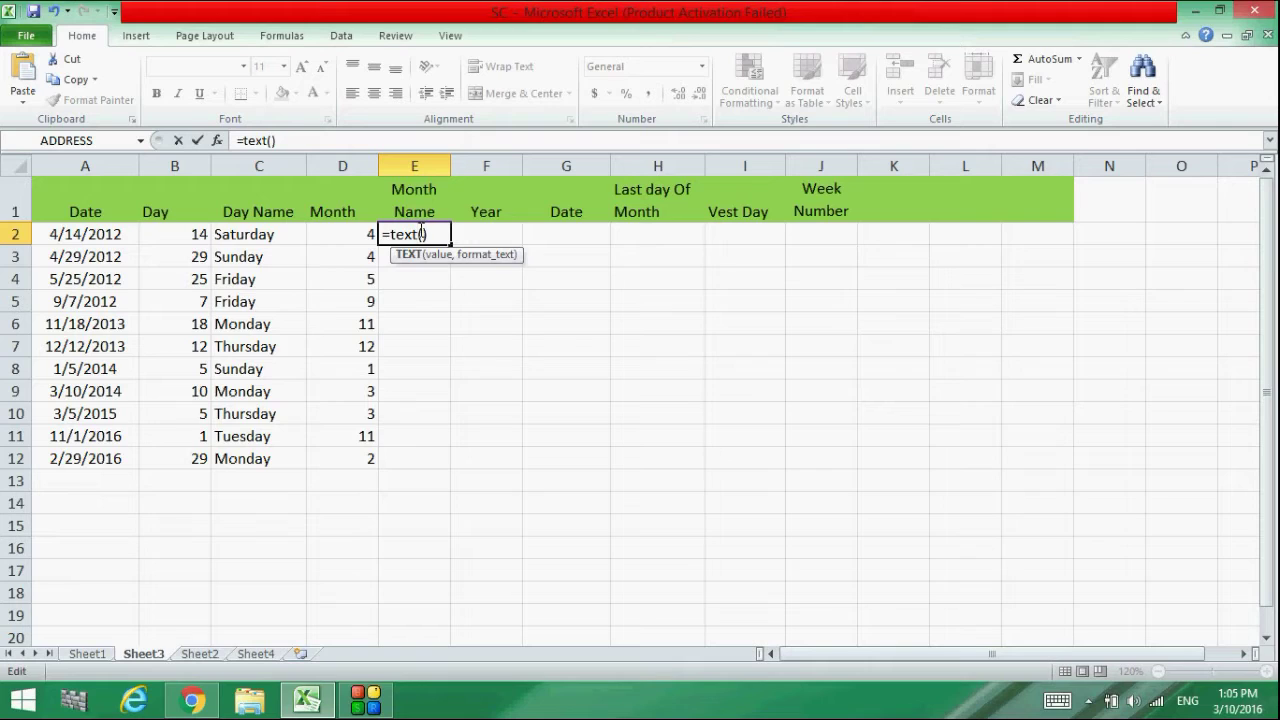
pyautogui.click(117, 238)
pyautogui.write(',')
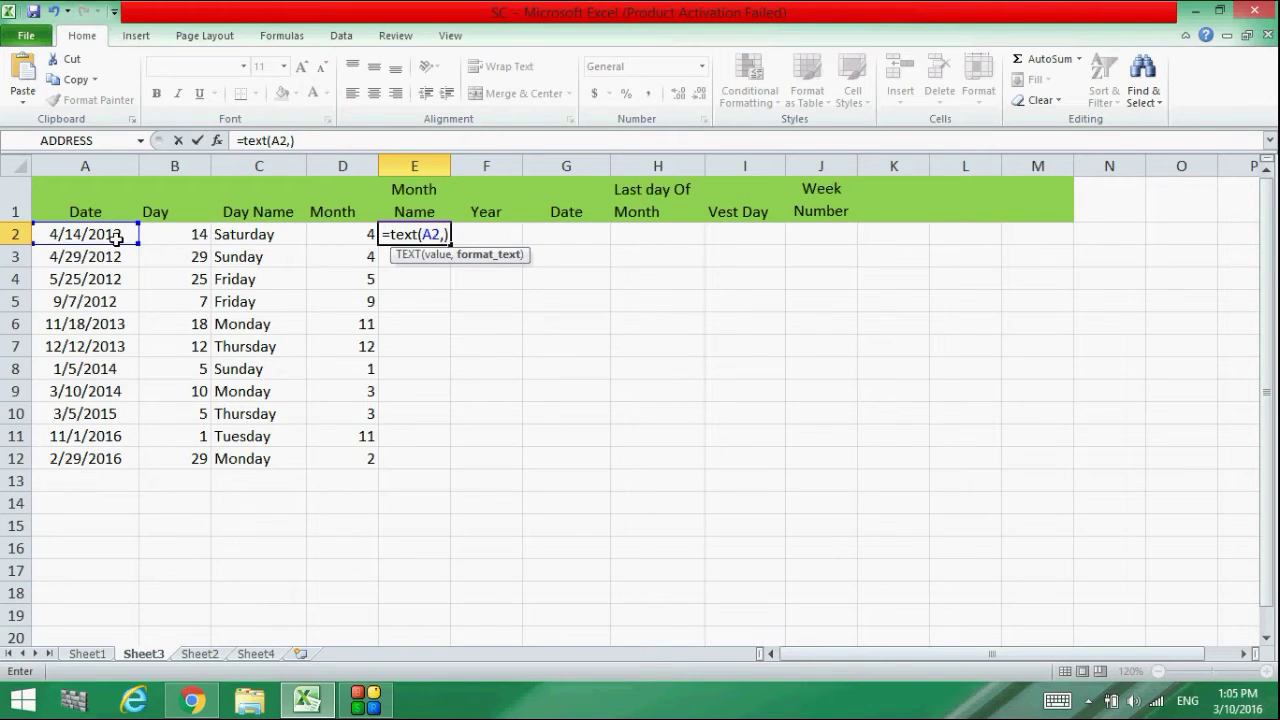
pyautogui.write('"')
pyautogui.write('mmm')
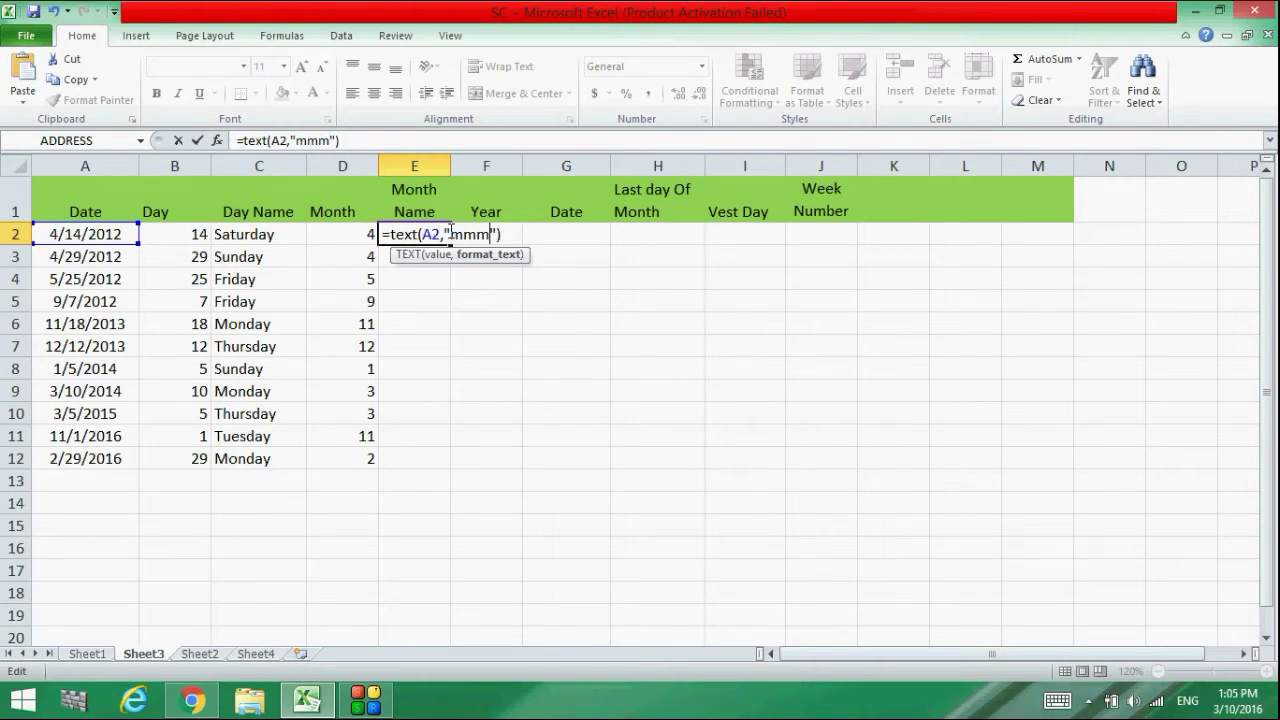
pyautogui.press('Return')
# - Change E2's format code to "mmmm", fill it down to E12, and widen column E
pyautogui.doubleClick(432, 233)
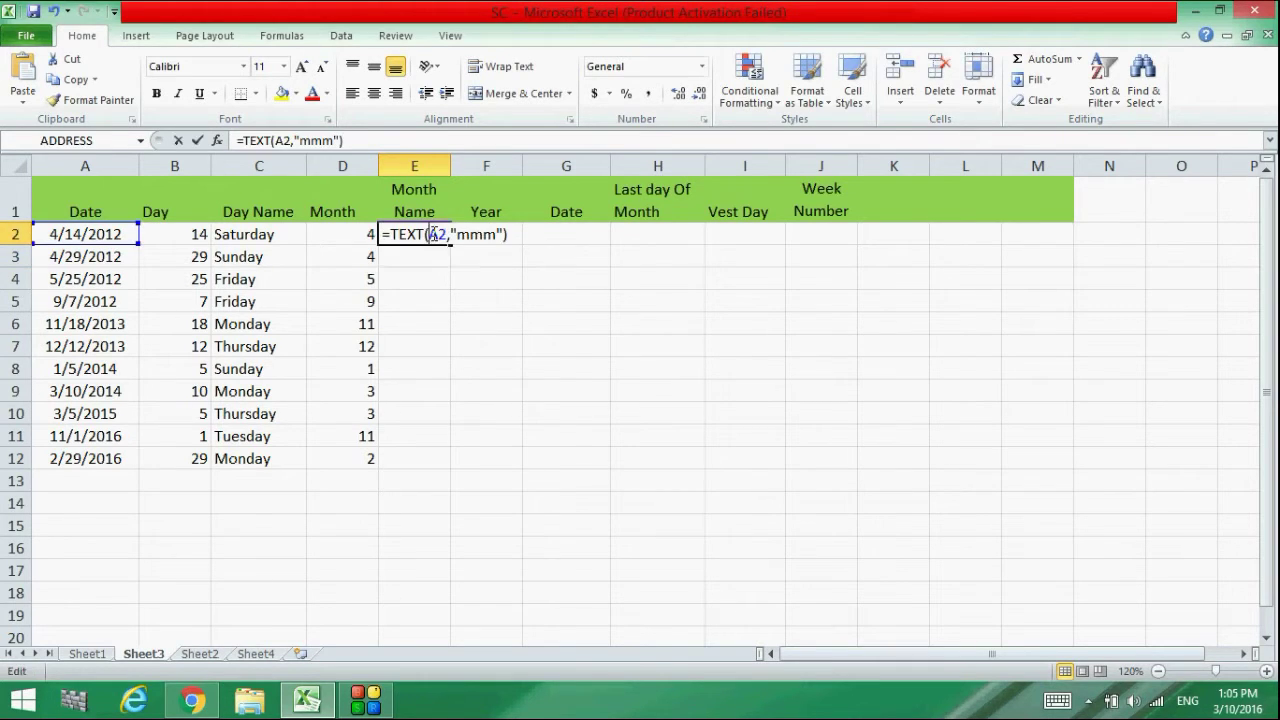
pyautogui.click(498, 236)
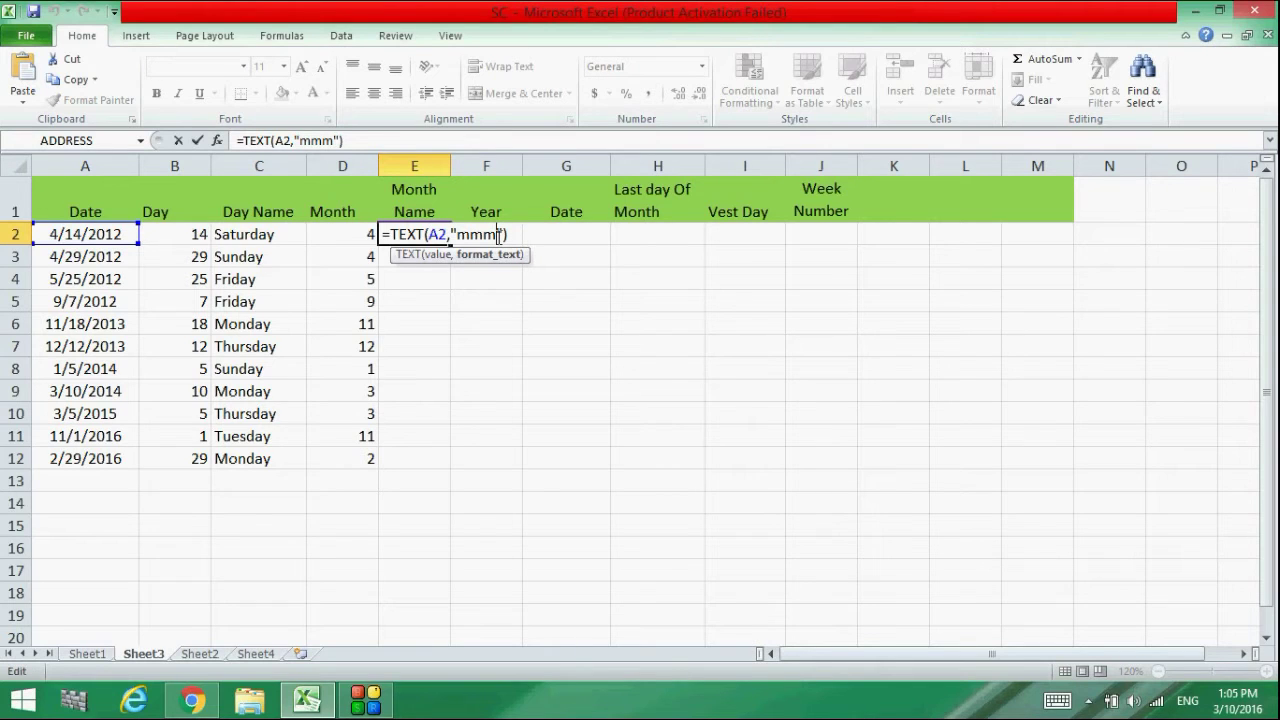
pyautogui.write('m')
pyautogui.press('Return')
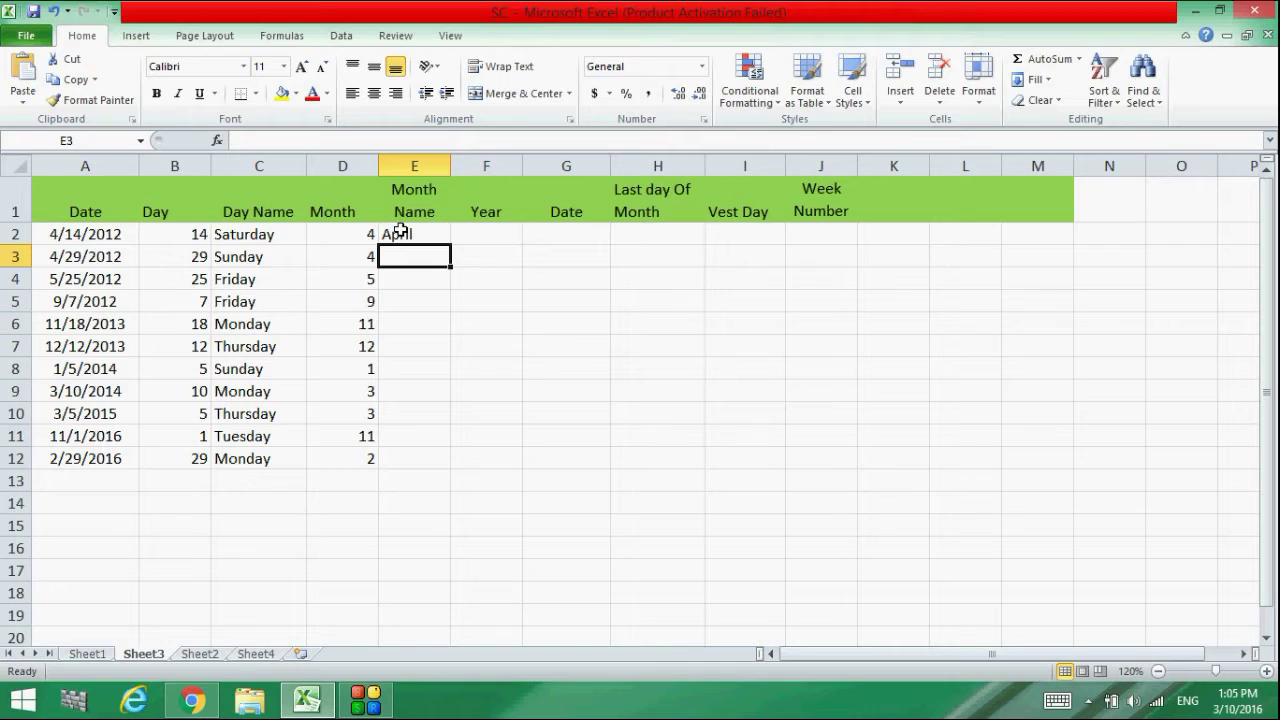
pyautogui.click(425, 240)
pyautogui.moveTo(452, 243); pyautogui.dragTo(461, 478)
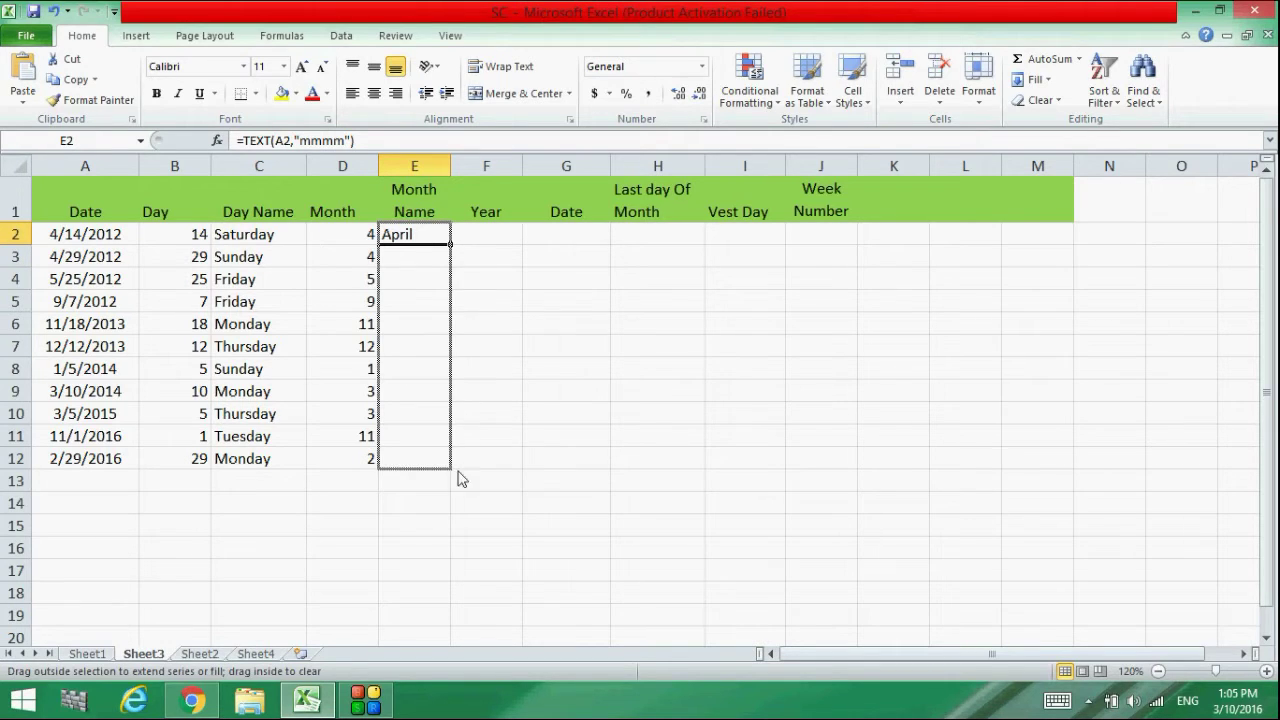
pyautogui.click(514, 413)
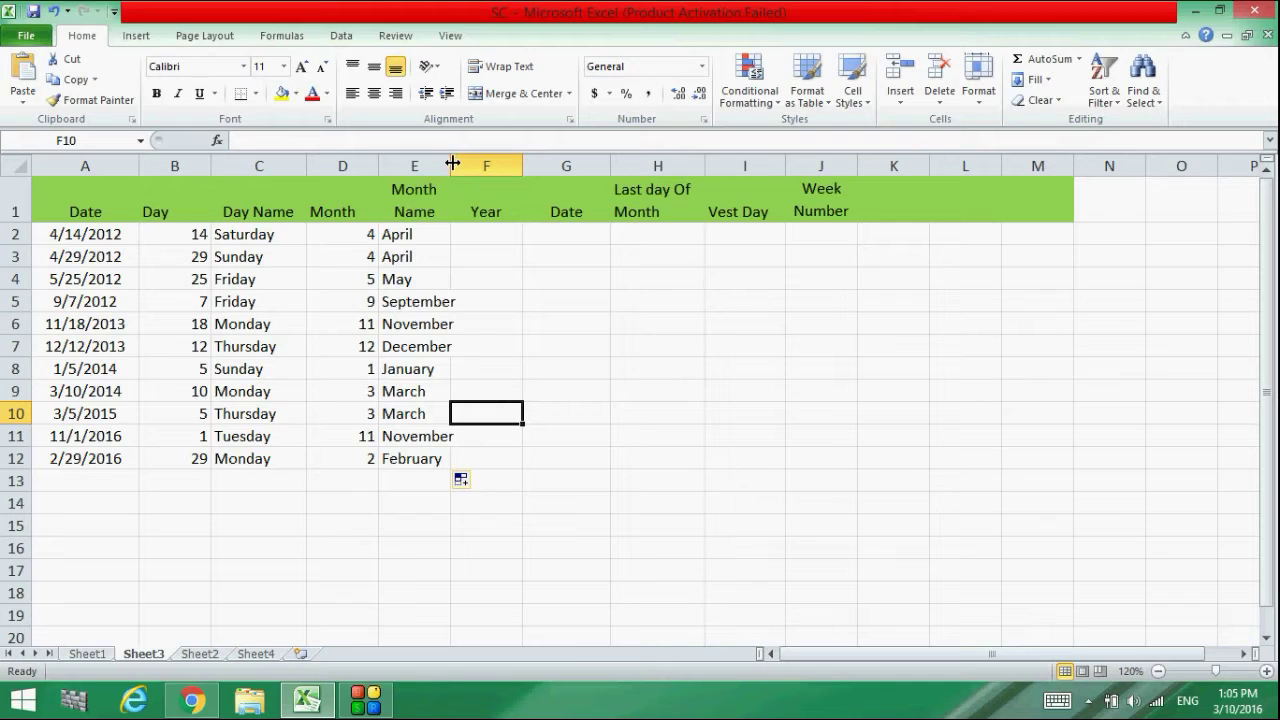
pyautogui.moveTo(452, 163); pyautogui.dragTo(470, 163)
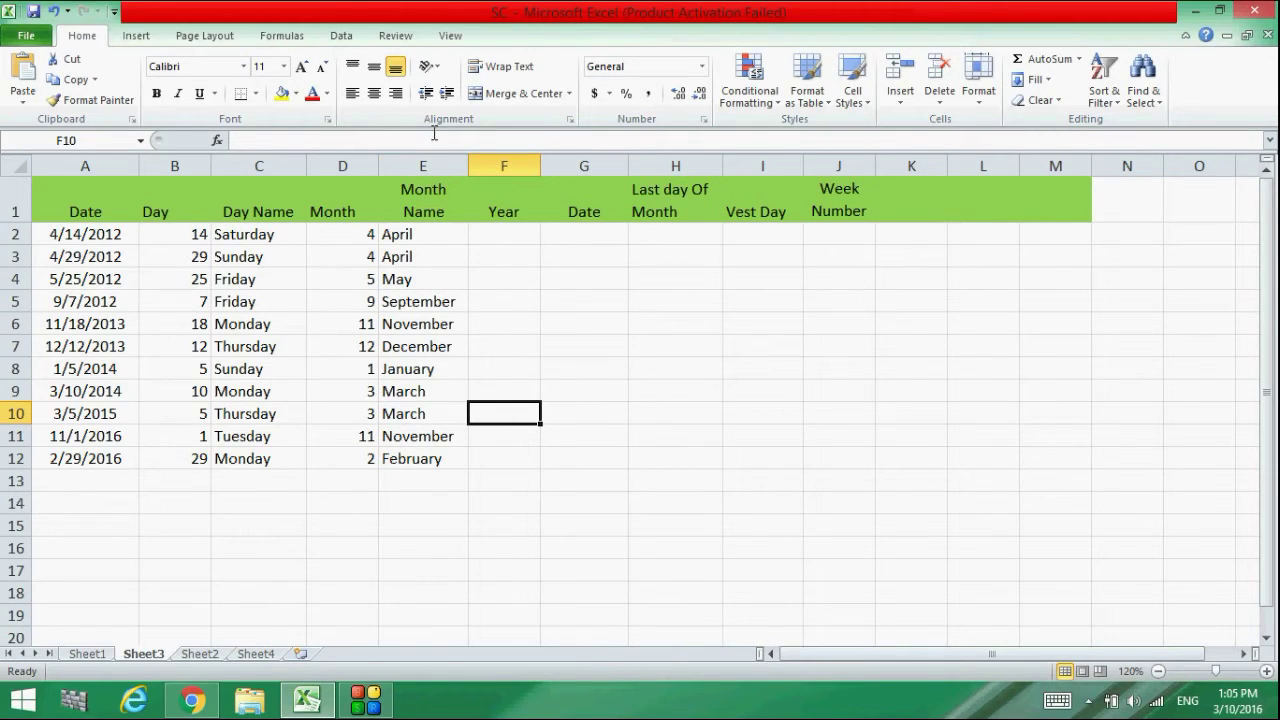
pyautogui.doubleClick(497, 234)
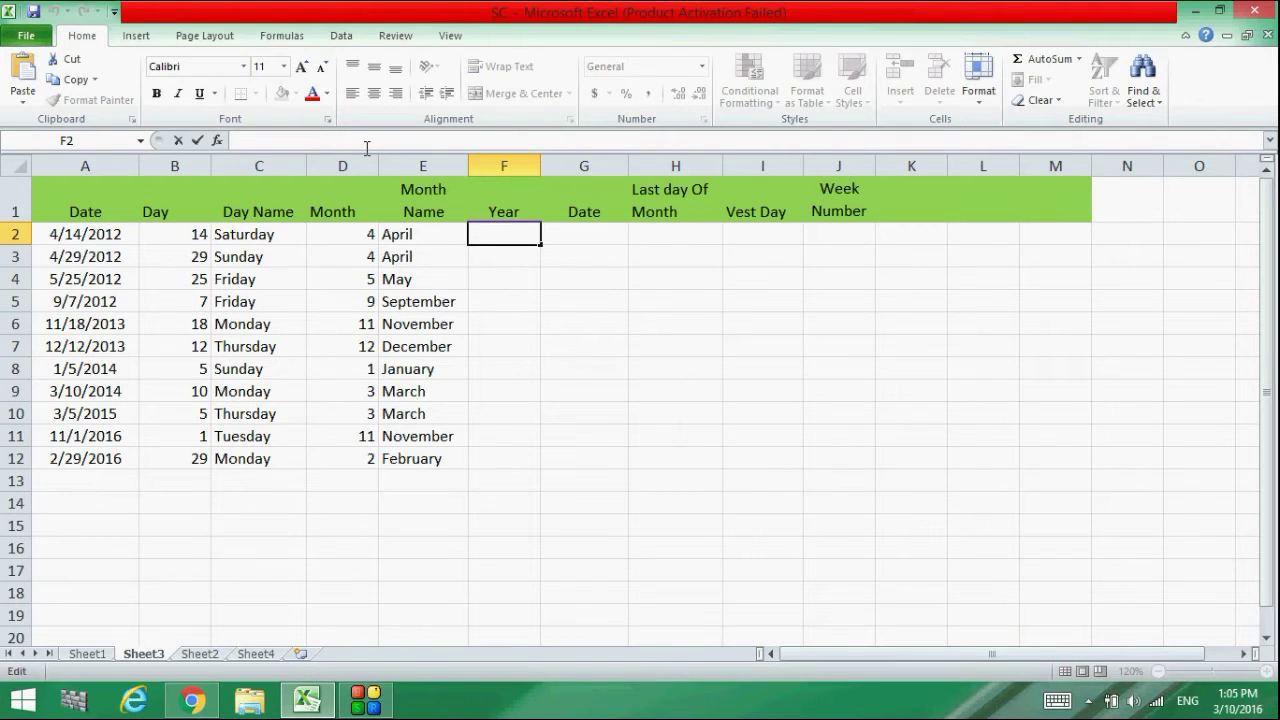
# - Enter =YEAR(A2) in F2, showing 2012
pyautogui.write('=year')
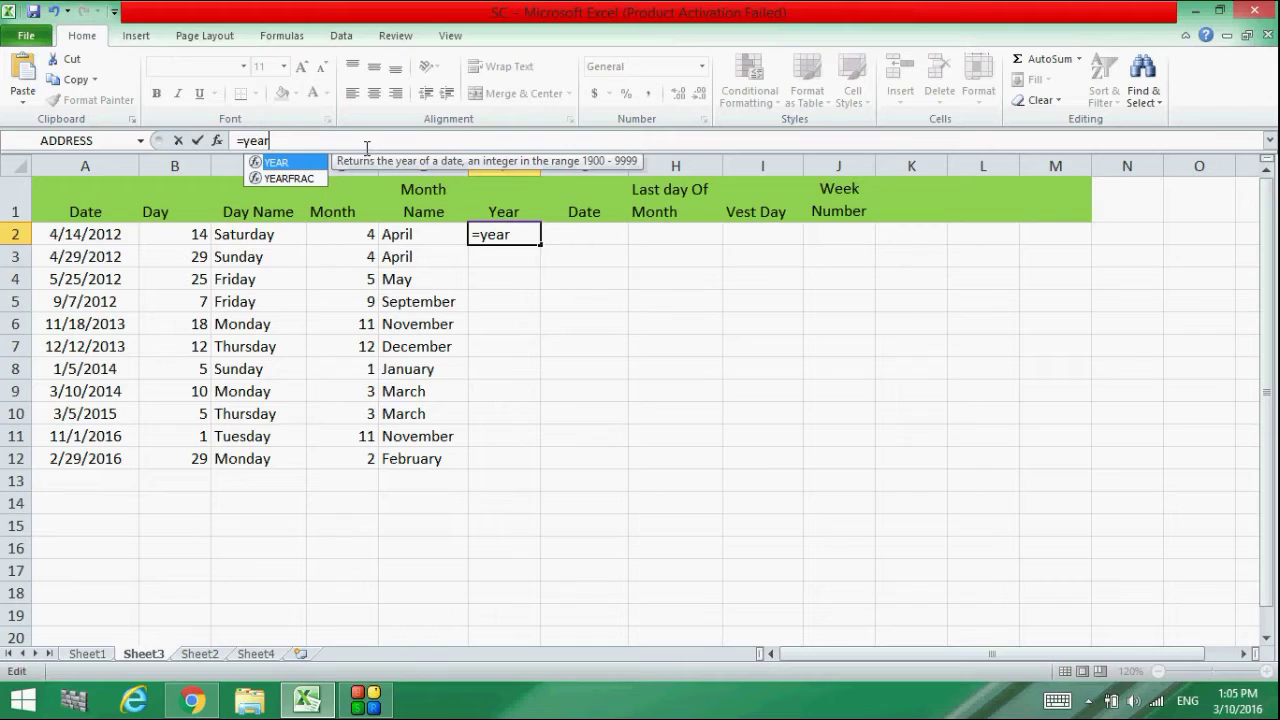
pyautogui.write('()')
pyautogui.click(271, 140)
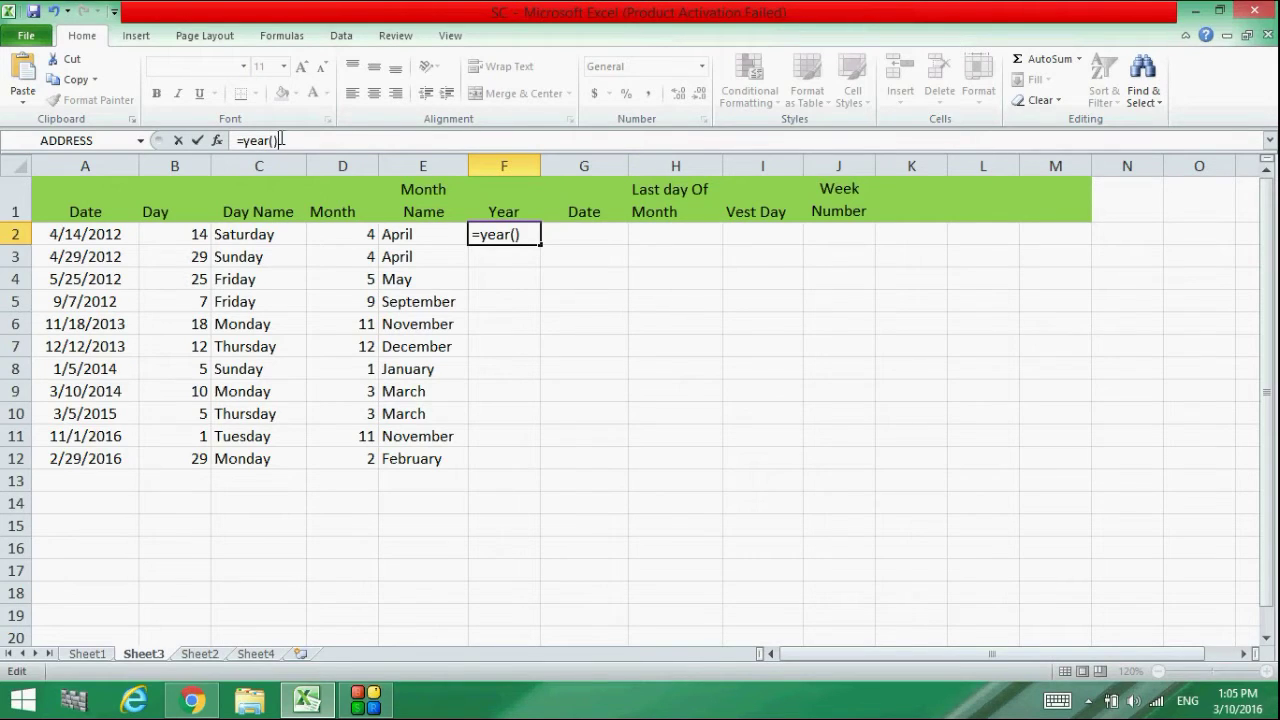
pyautogui.press('BackSpace')
pyautogui.press('BackSpace')
pyautogui.click(282, 179)
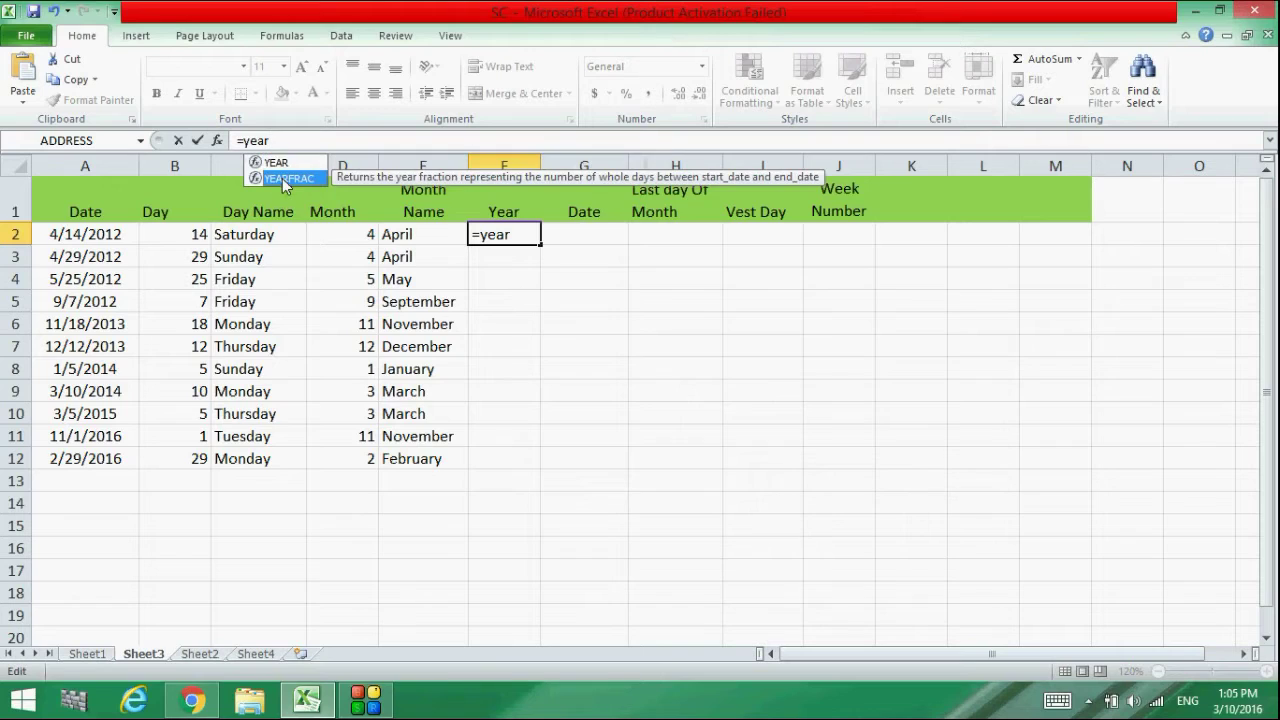
pyautogui.click(287, 164)
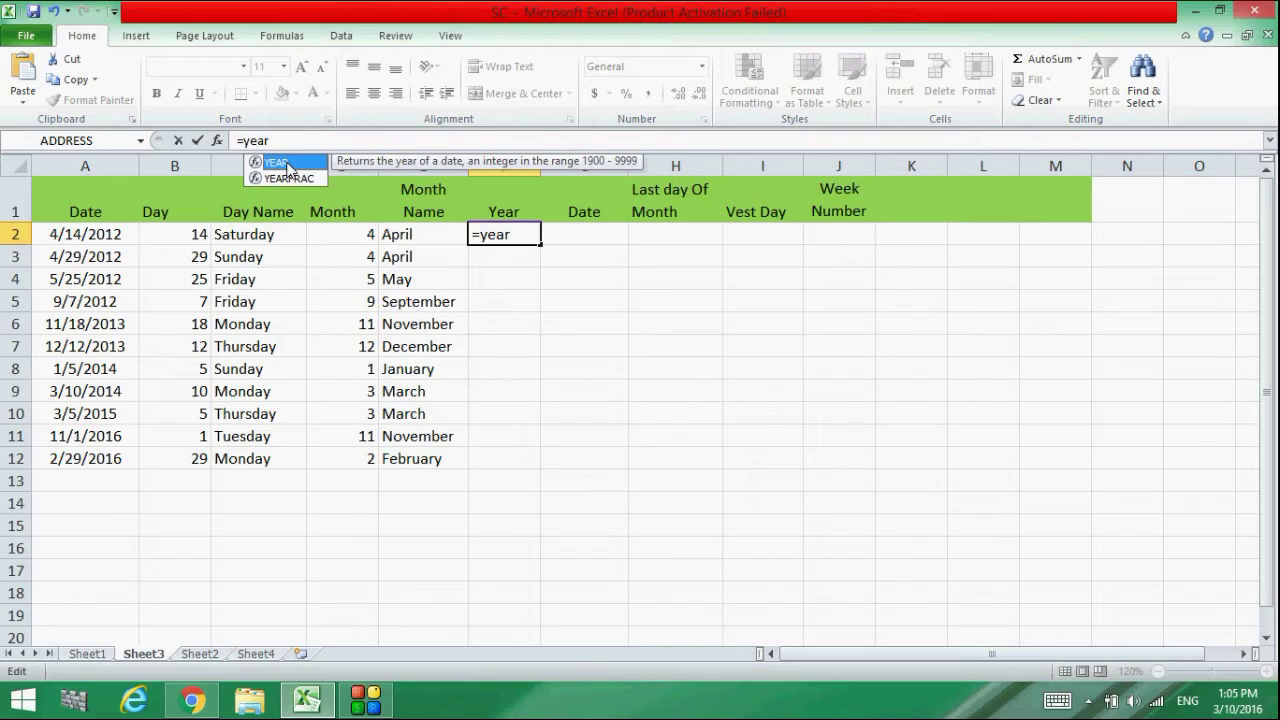
pyautogui.doubleClick(287, 164)
pyautogui.click(102, 234)
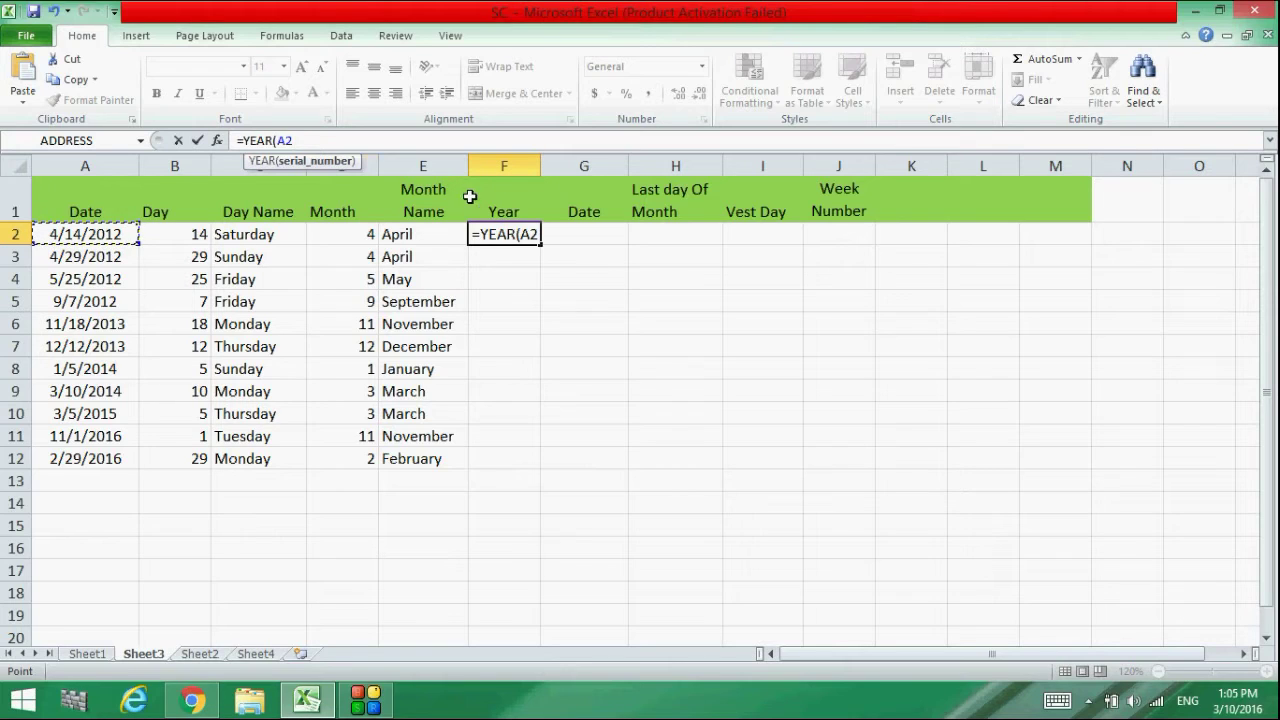
pyautogui.click(307, 136)
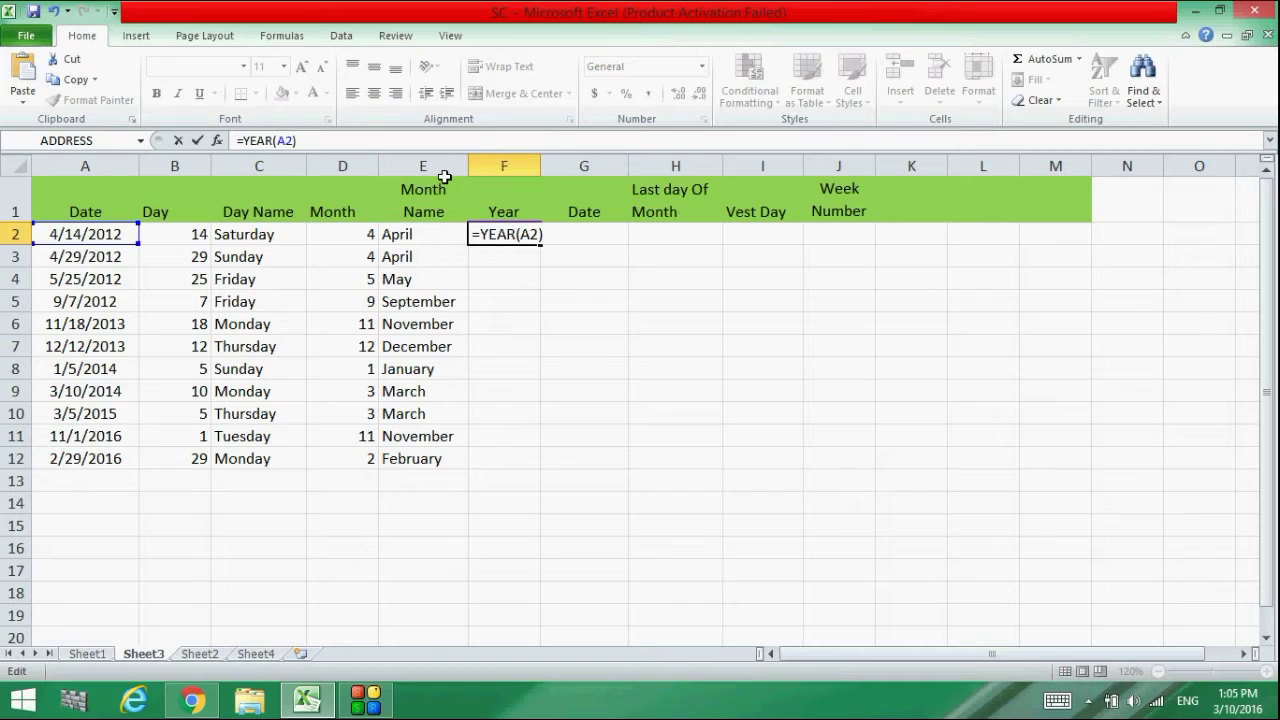
pyautogui.press('Return')
# - Copy the YEAR formula down to F12, giving years through 2016
pyautogui.click(528, 232)
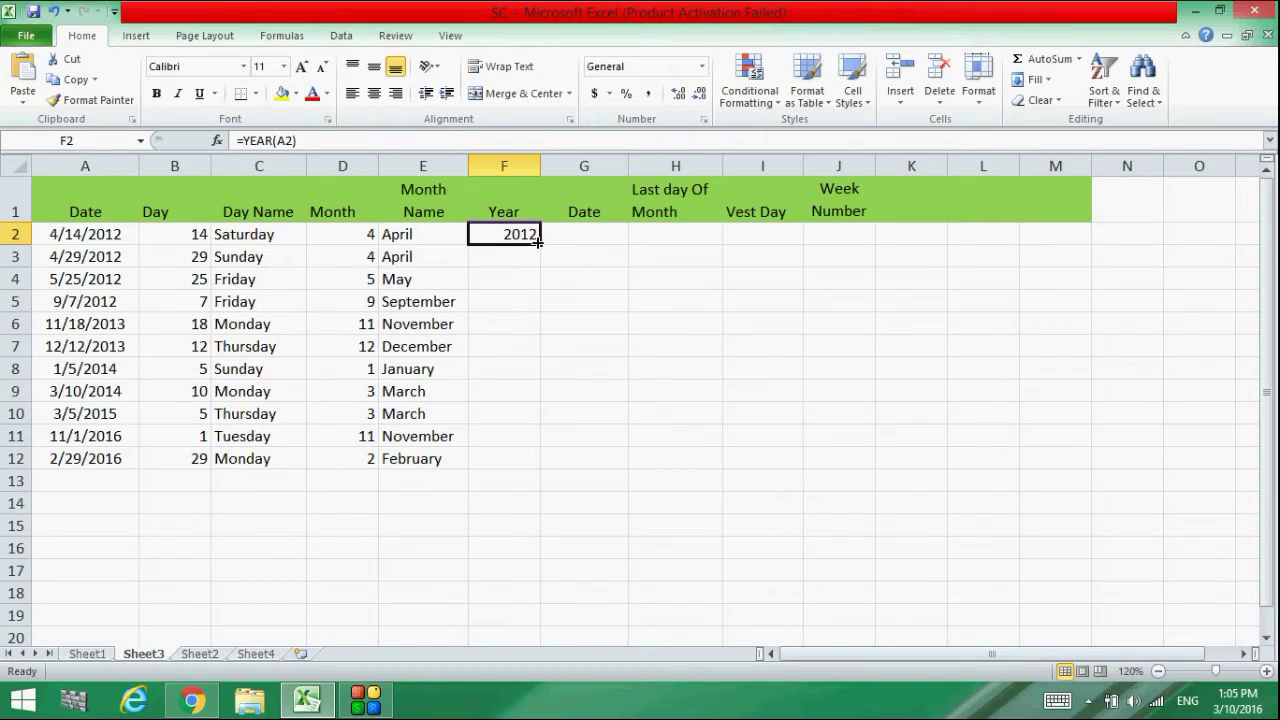
pyautogui.moveTo(538, 245); pyautogui.dragTo(543, 470)
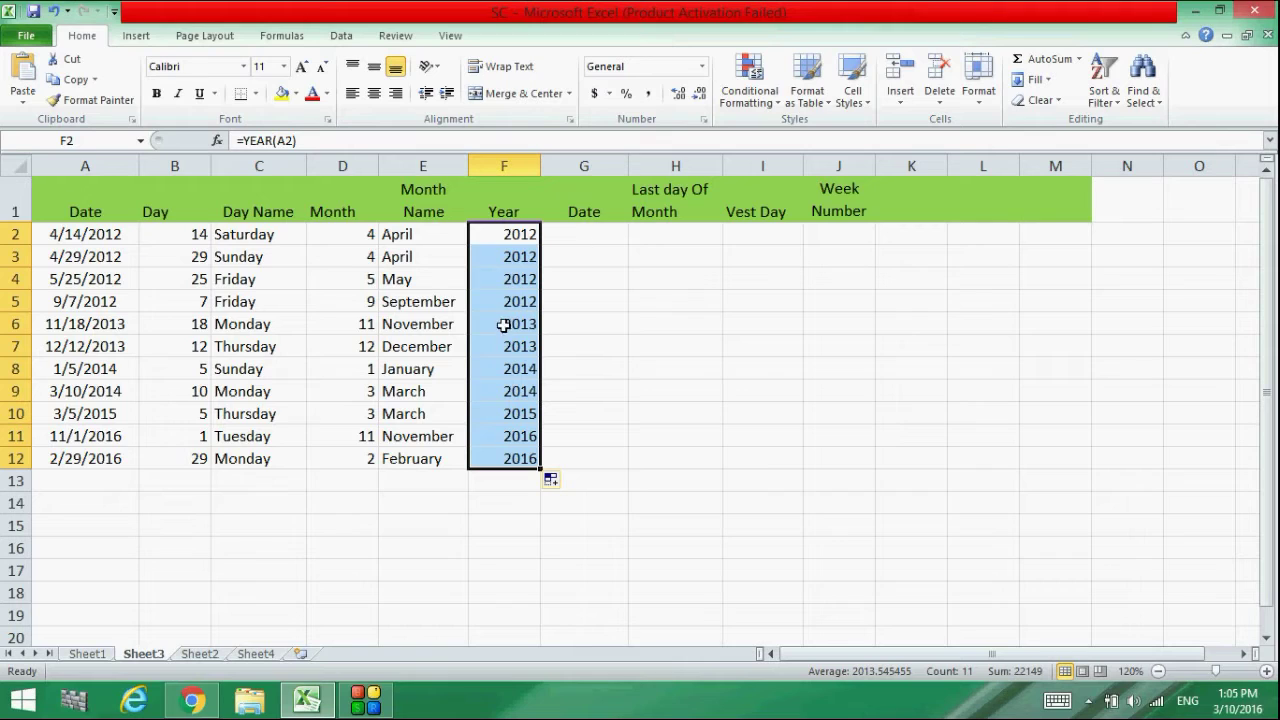
pyautogui.click(575, 249)
pyautogui.click(576, 237)
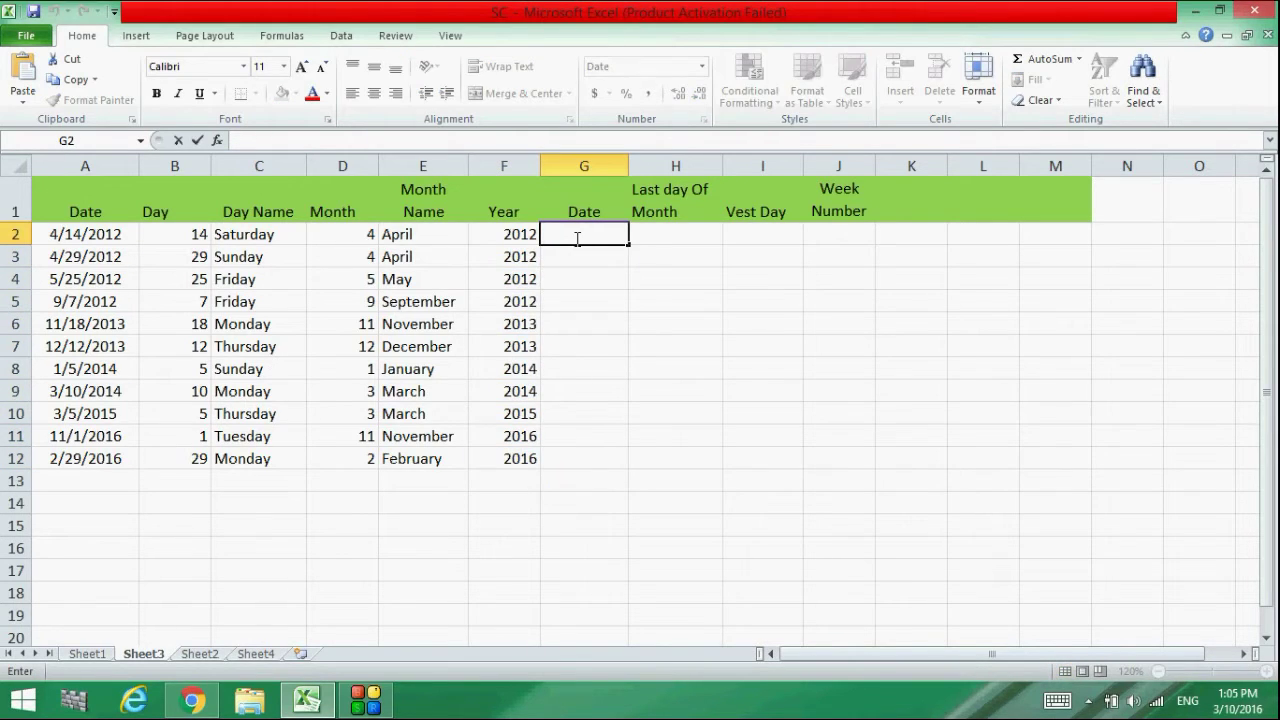
# - Check the number format of cells G3 and G2 without changing anything
pyautogui.click(600, 260)
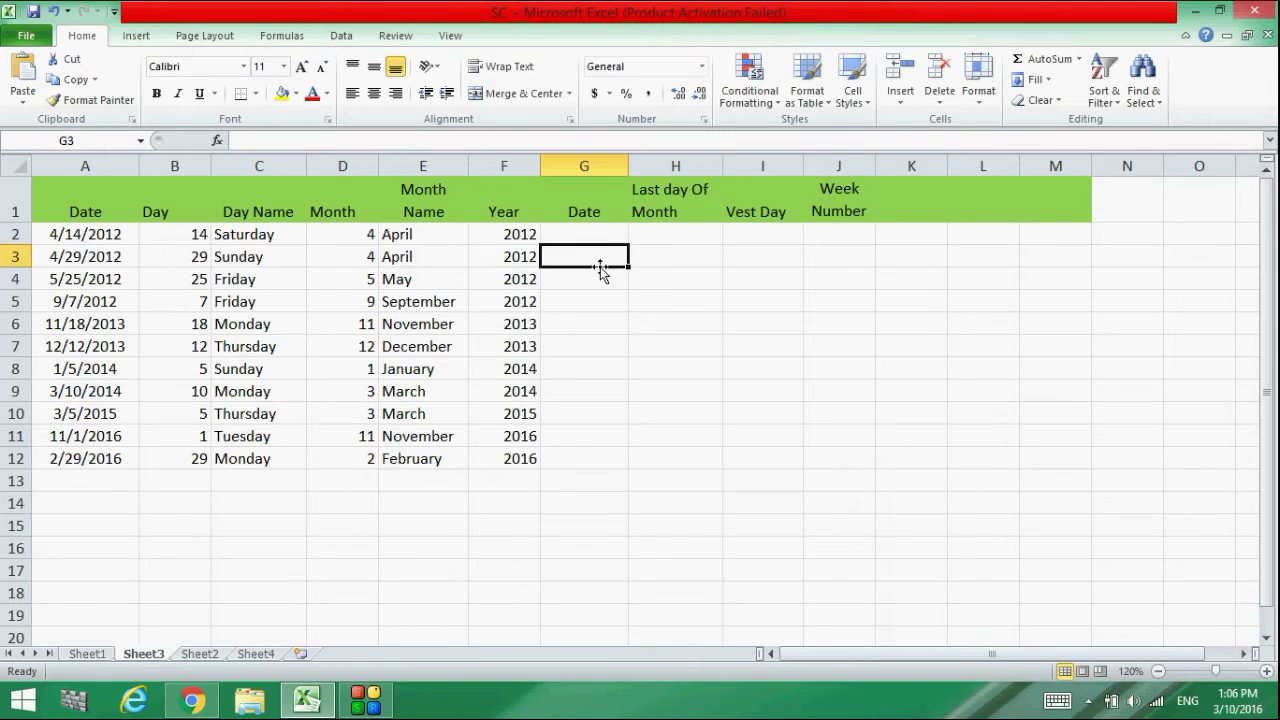
pyautogui.click(587, 237)
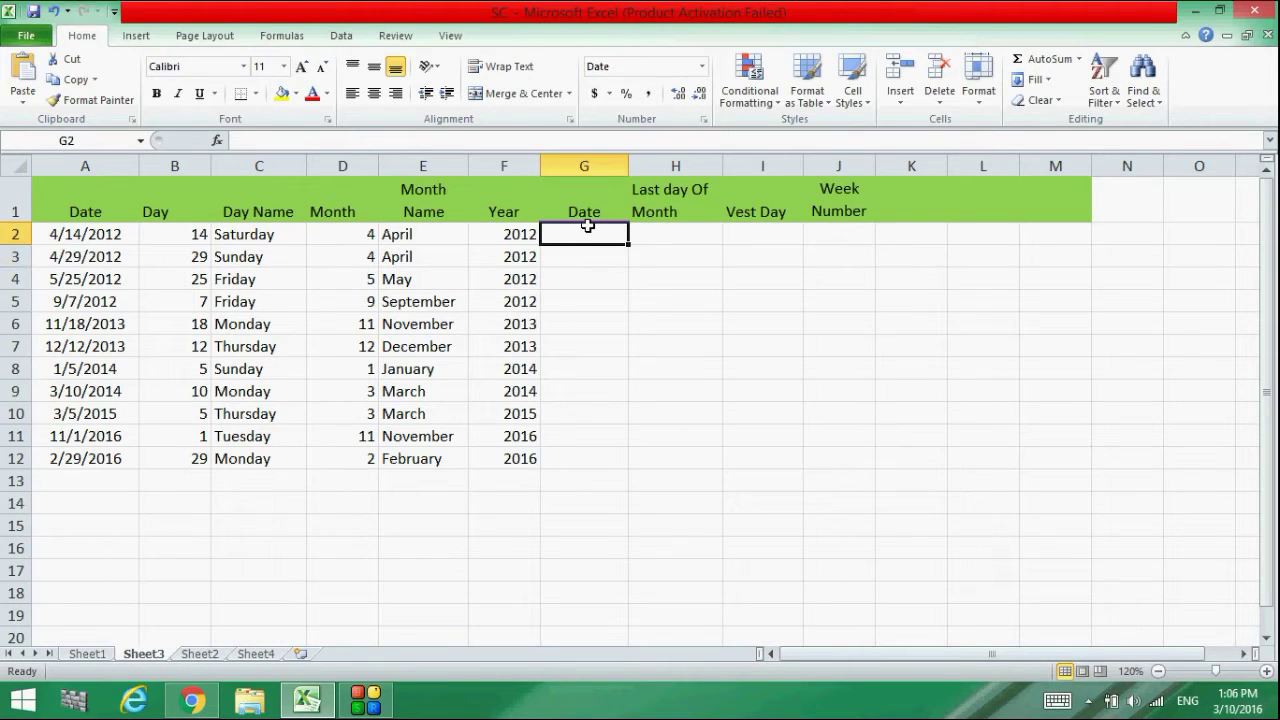
pyautogui.click(597, 273)
pyautogui.click(590, 232)
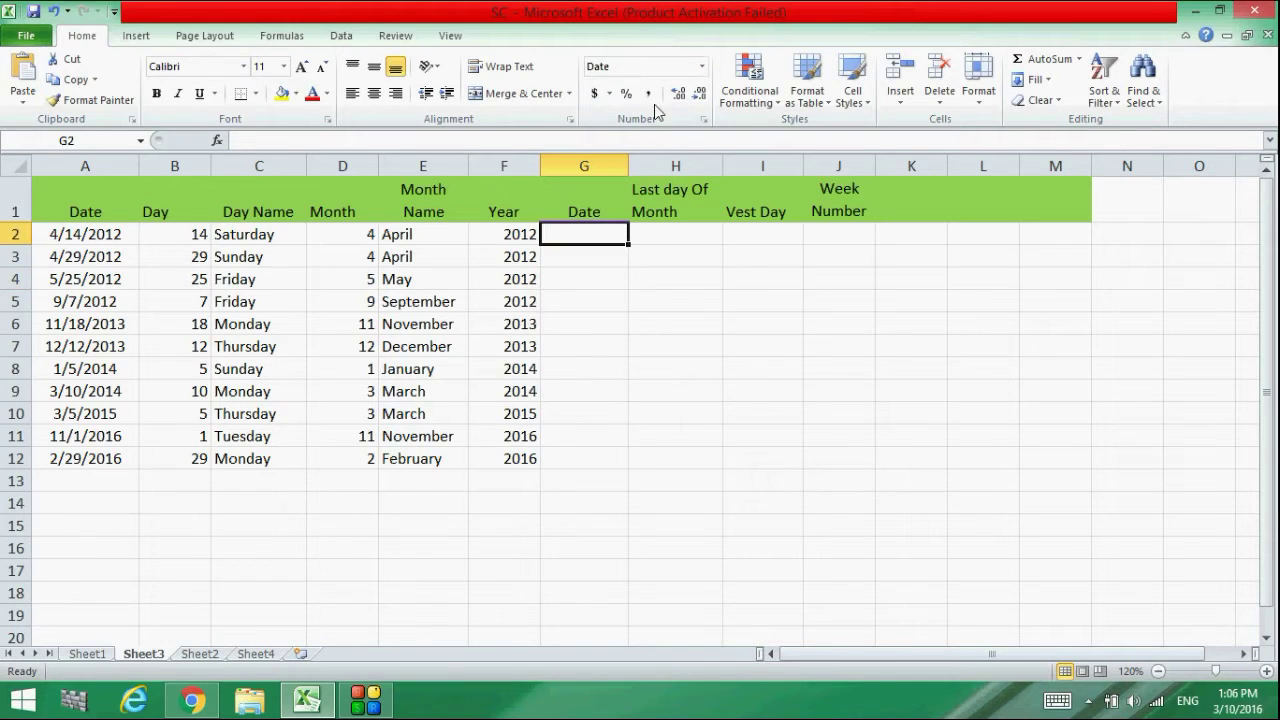
pyautogui.click(701, 66)
pyautogui.click(917, 312)
# - Enter =DATE(2014,5,2) in G2 so it displays 5/2/2014
pyautogui.doubleClick(580, 240)
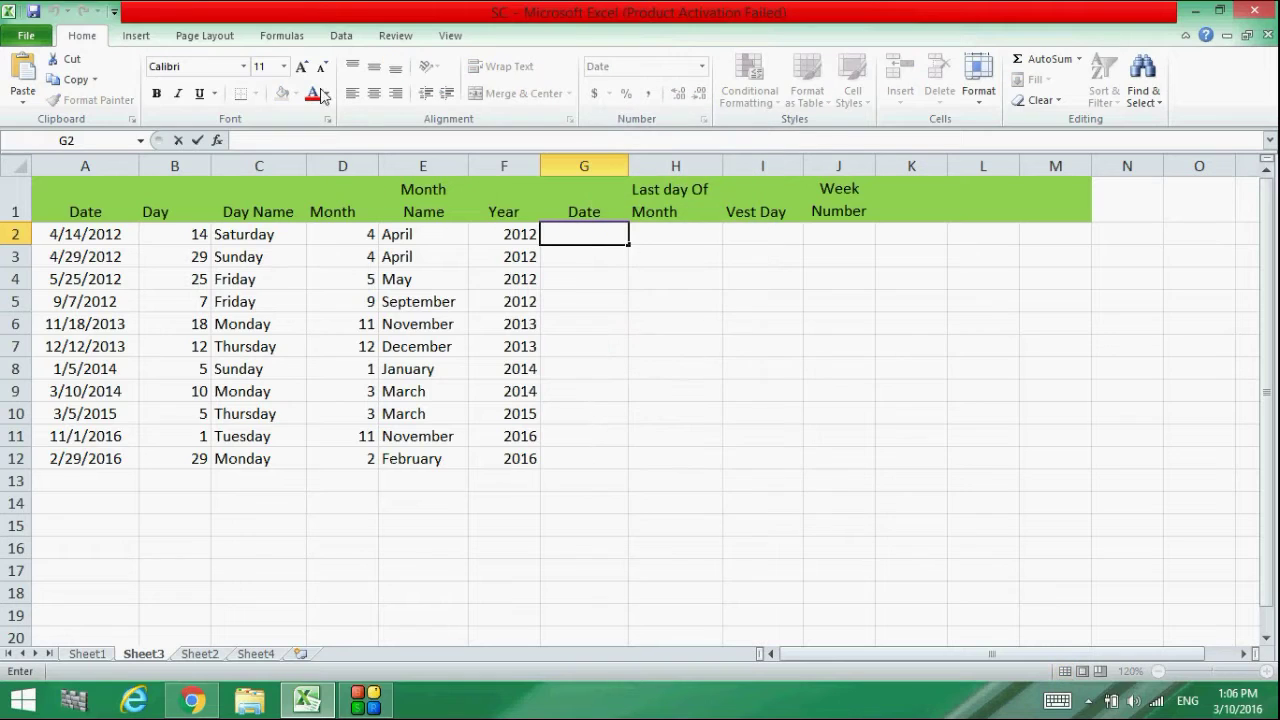
pyautogui.click(279, 36)
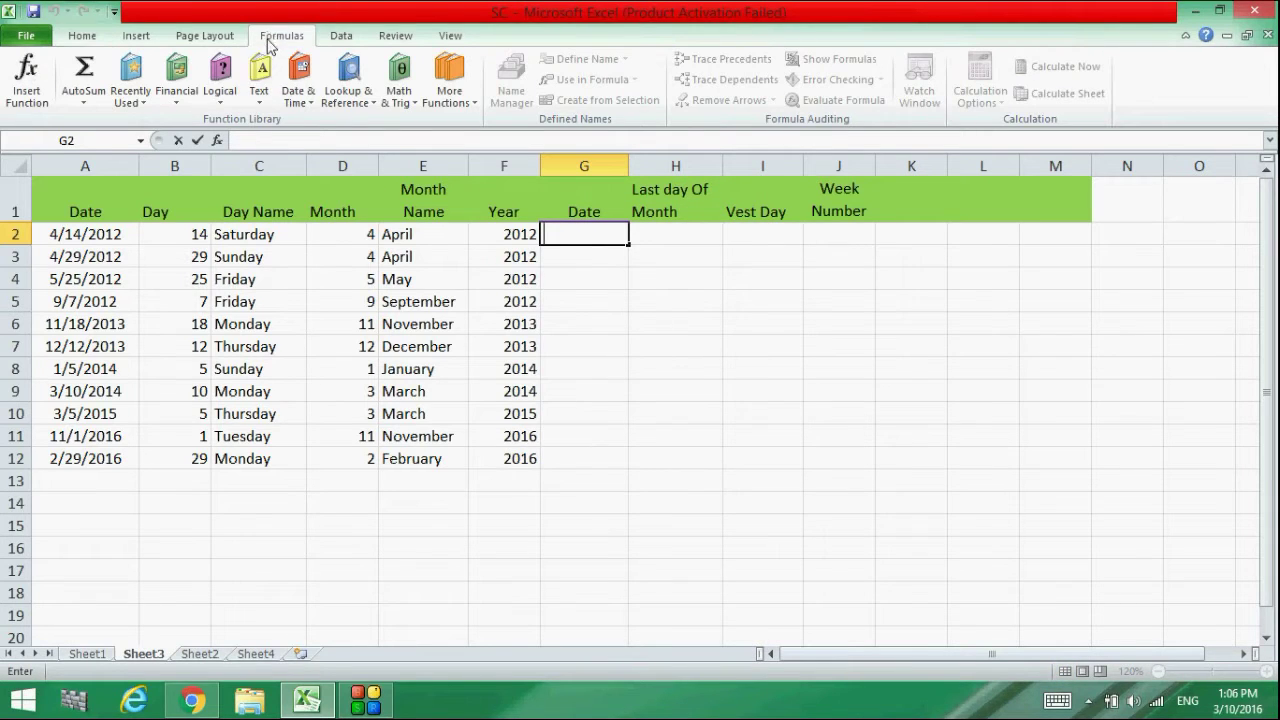
pyautogui.click(297, 100)
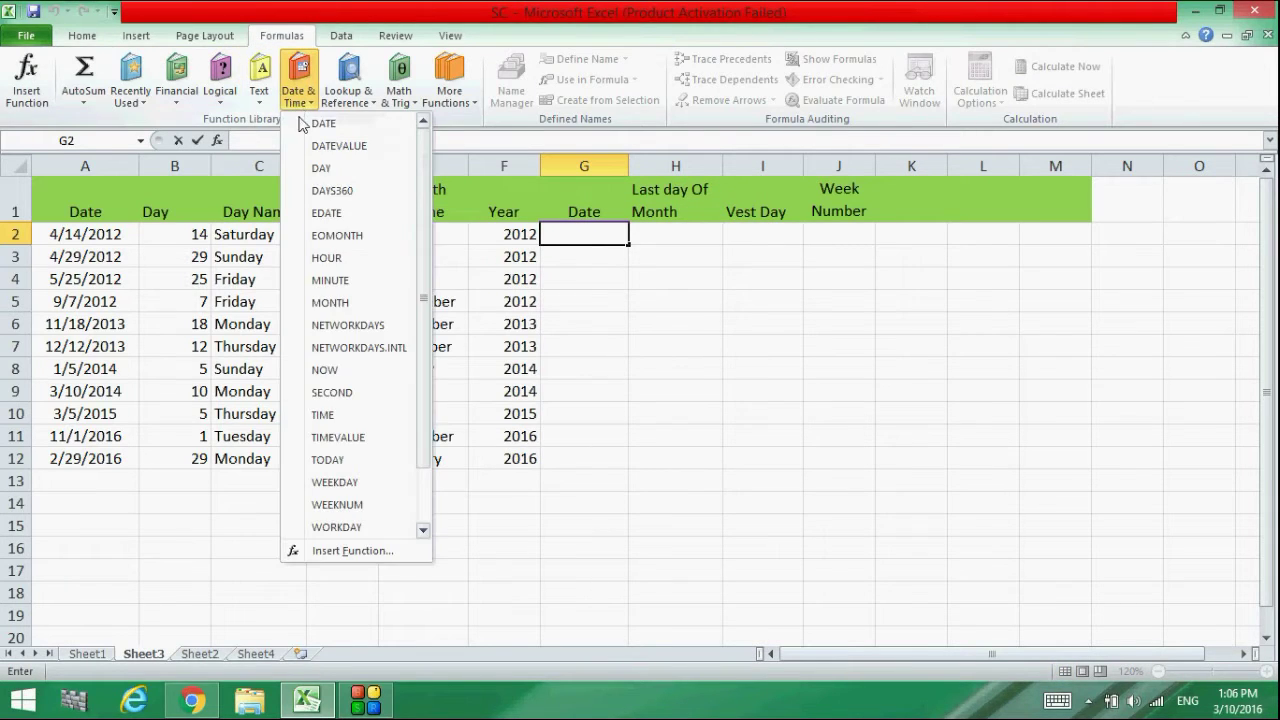
pyautogui.click(312, 127)
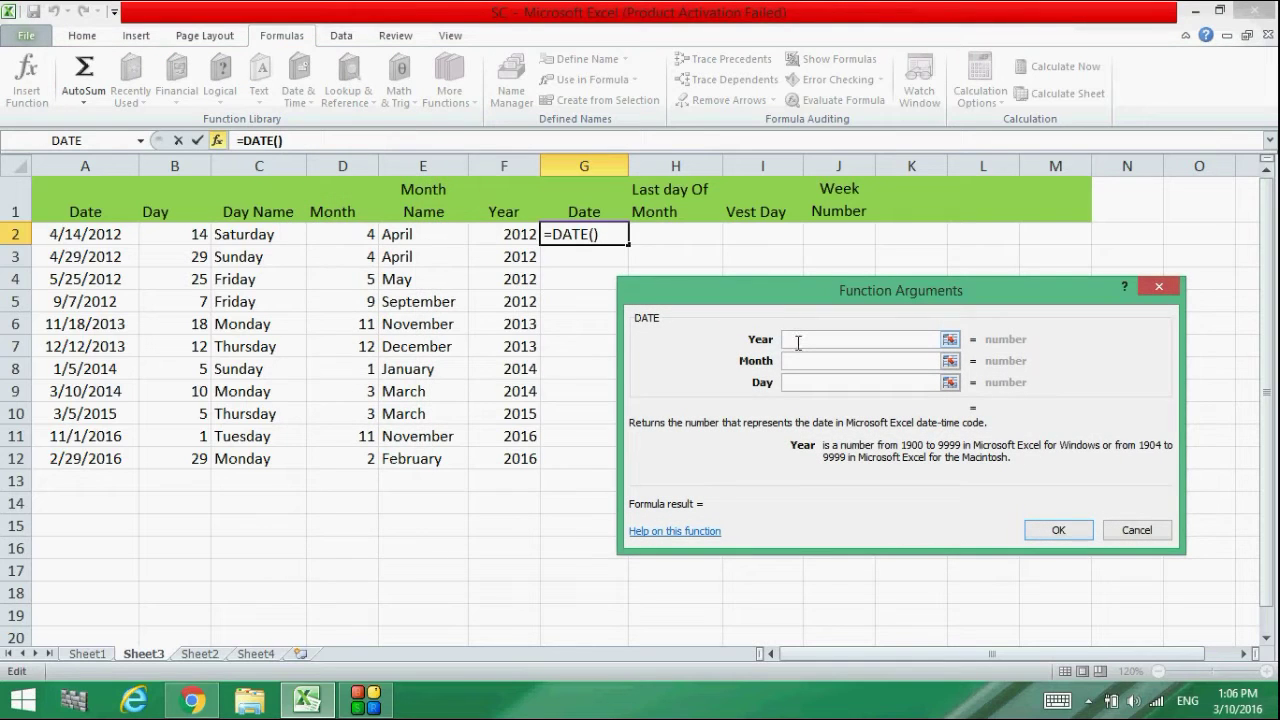
pyautogui.write('2014')
pyautogui.click(801, 360)
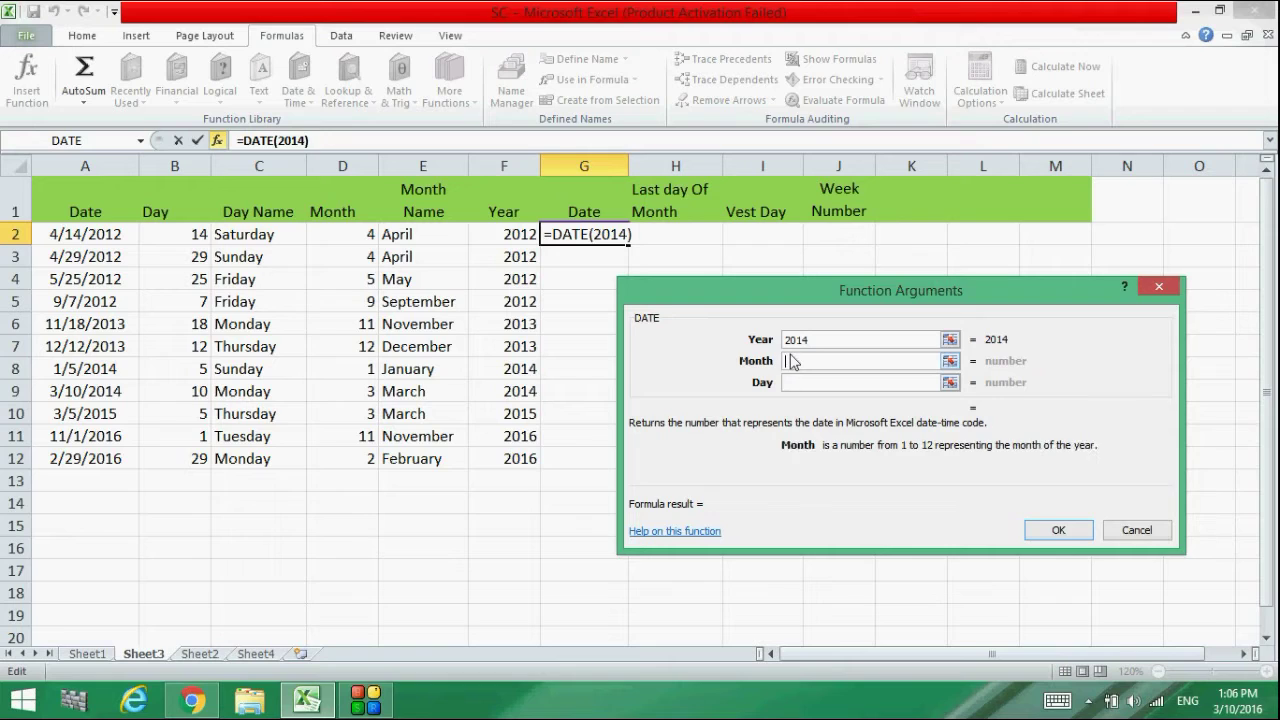
pyautogui.write('5')
pyautogui.click(803, 382)
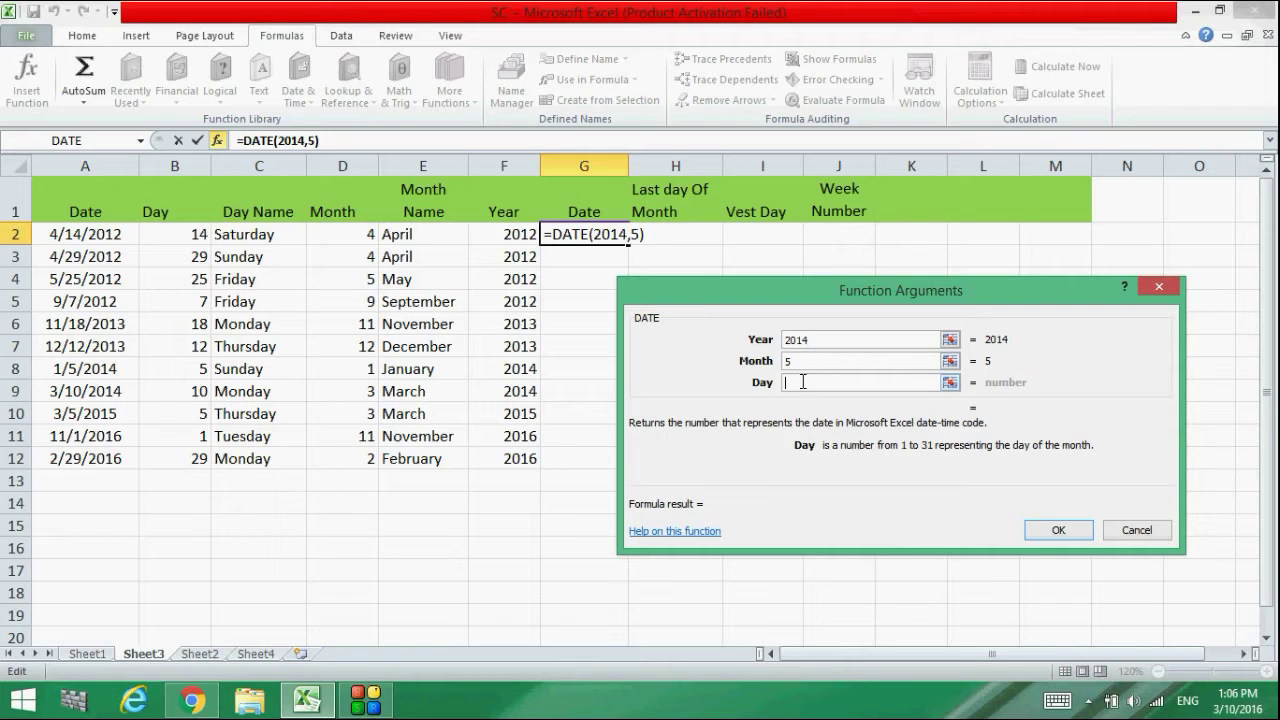
pyautogui.write(',2')
pyautogui.press('Return')
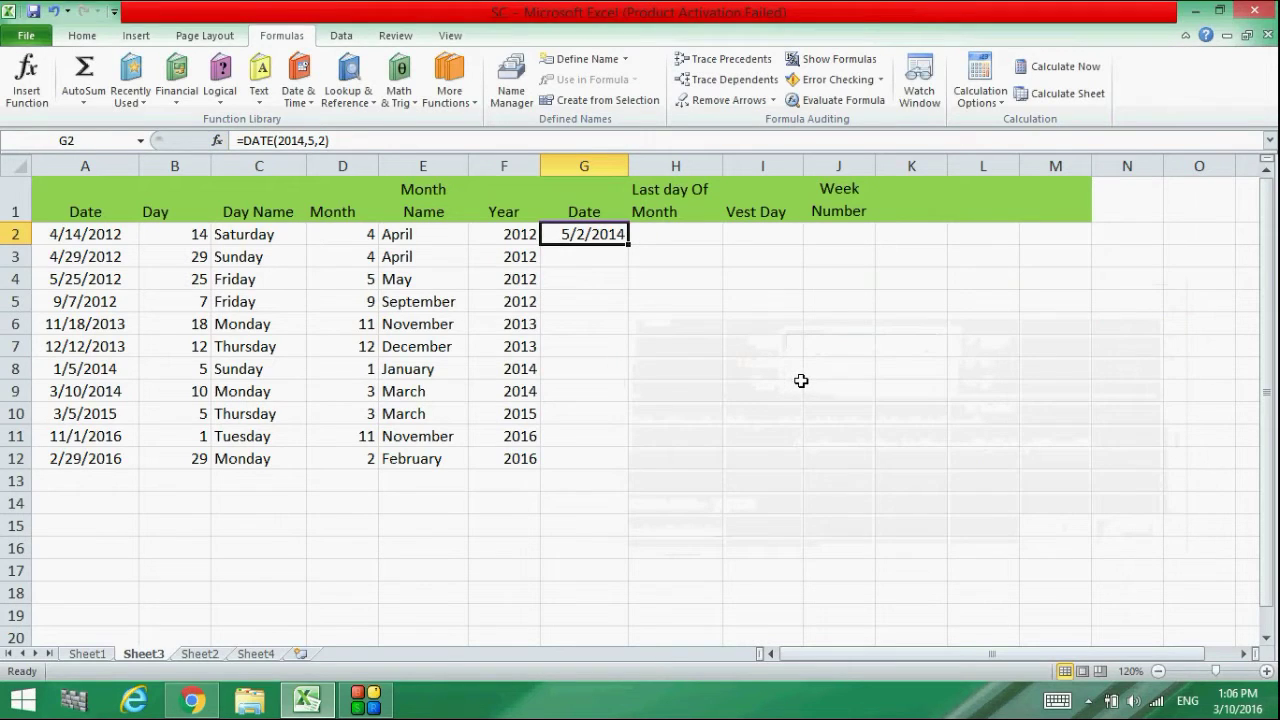
pyautogui.click(589, 273)
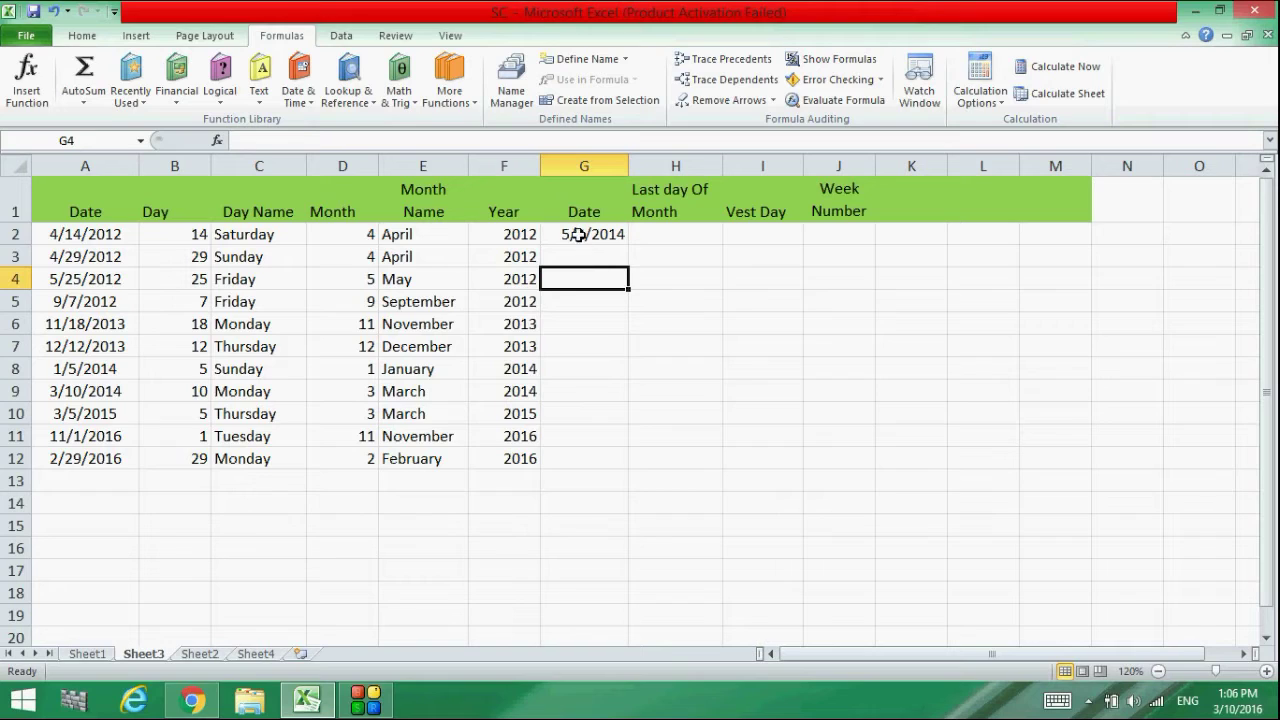
pyautogui.click(579, 233)
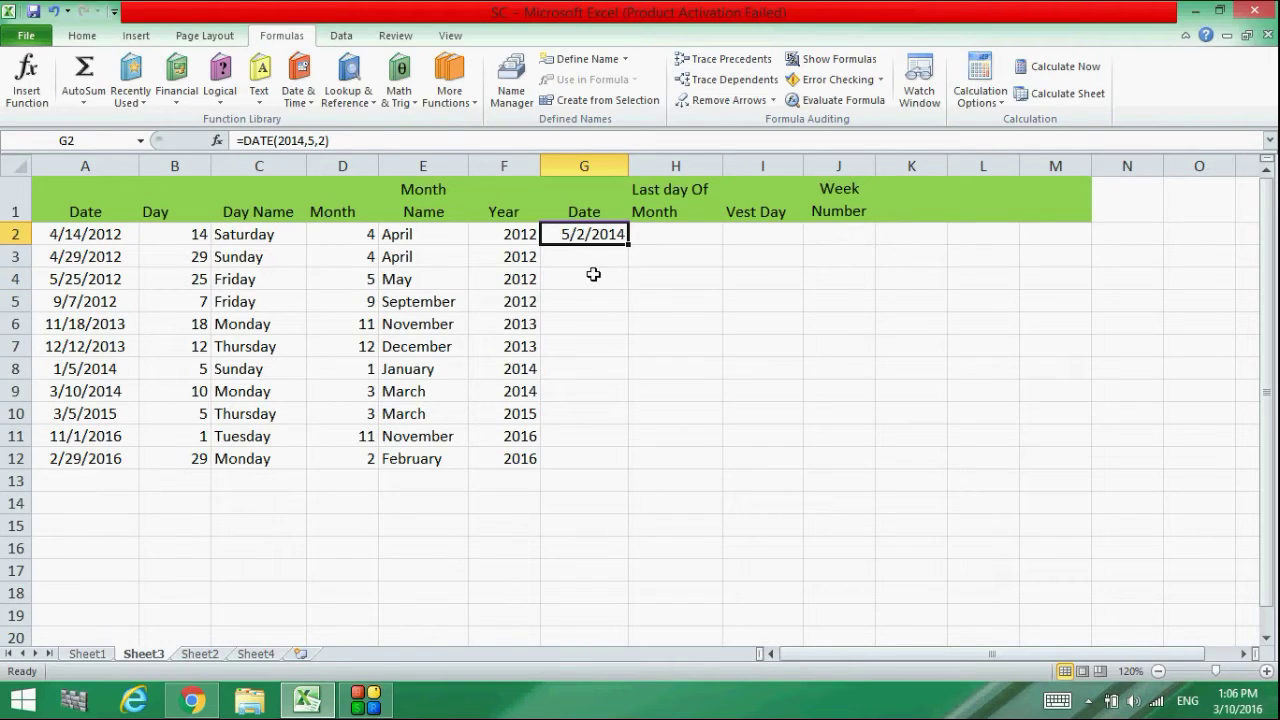
pyautogui.click(593, 275)
pyautogui.click(597, 226)
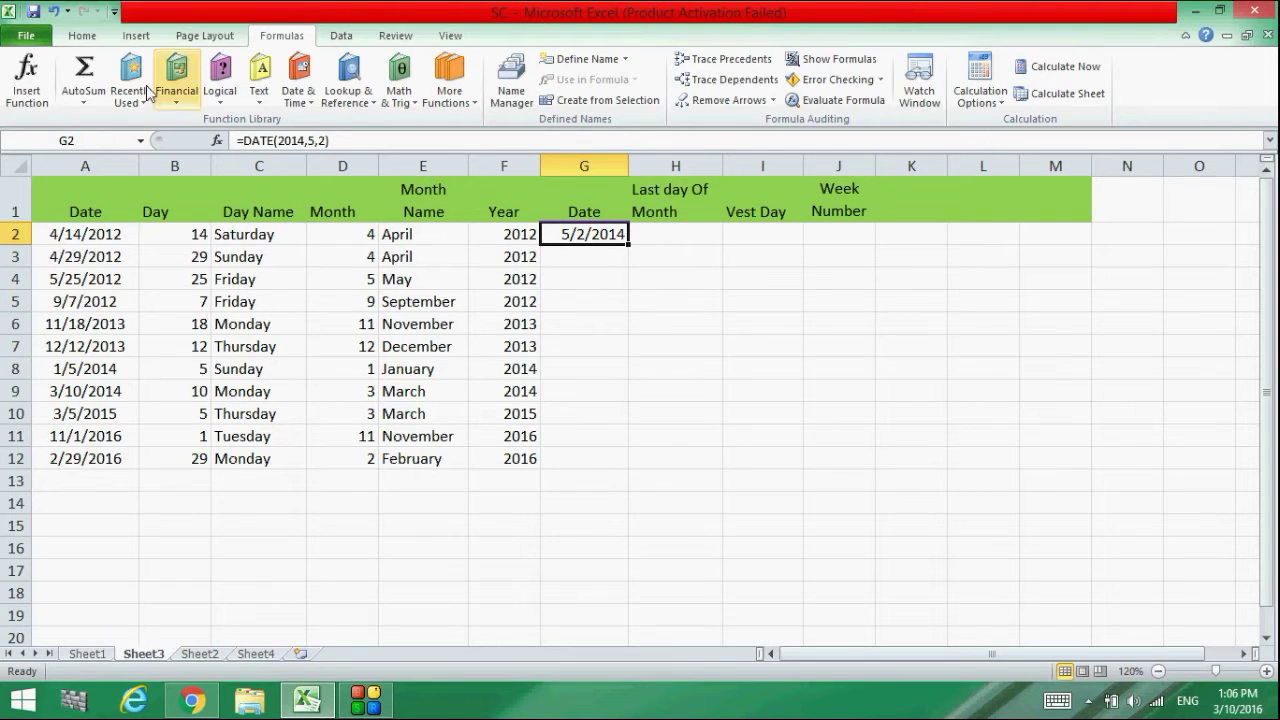
pyautogui.click(82, 35)
pyautogui.click(702, 66)
pyautogui.click(655, 101)
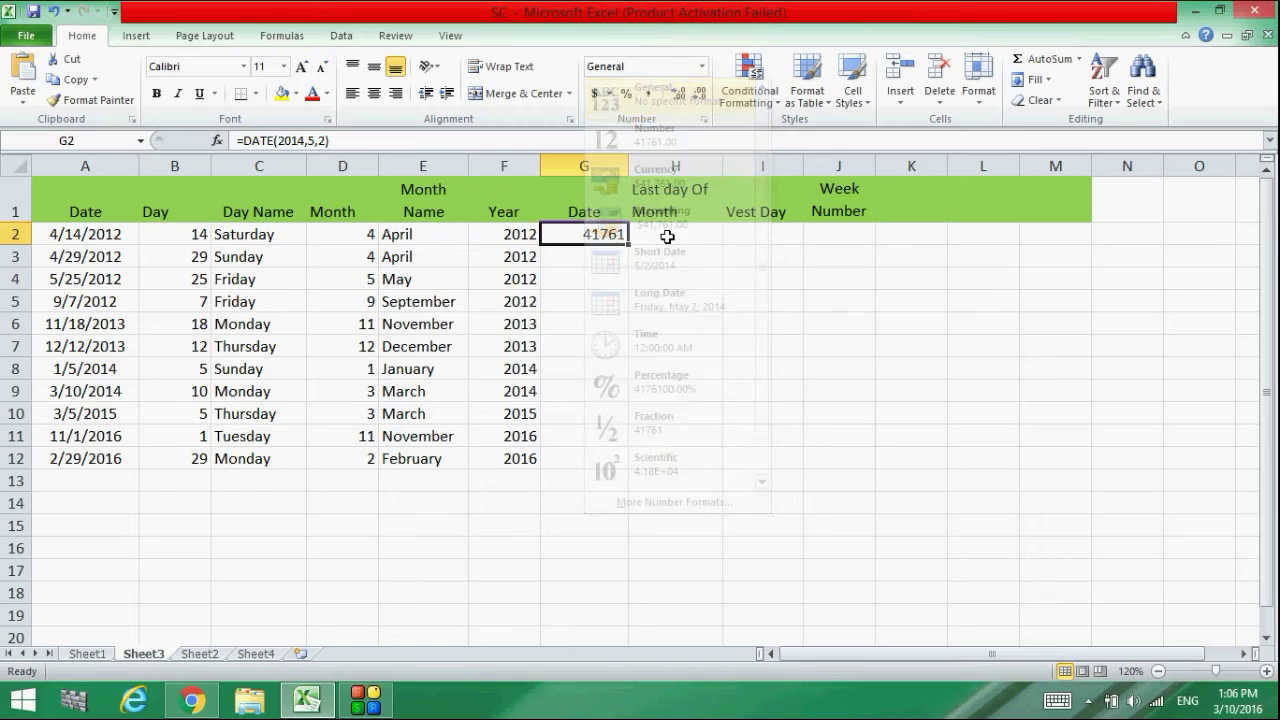
pyautogui.click(663, 255)
pyautogui.click(600, 234)
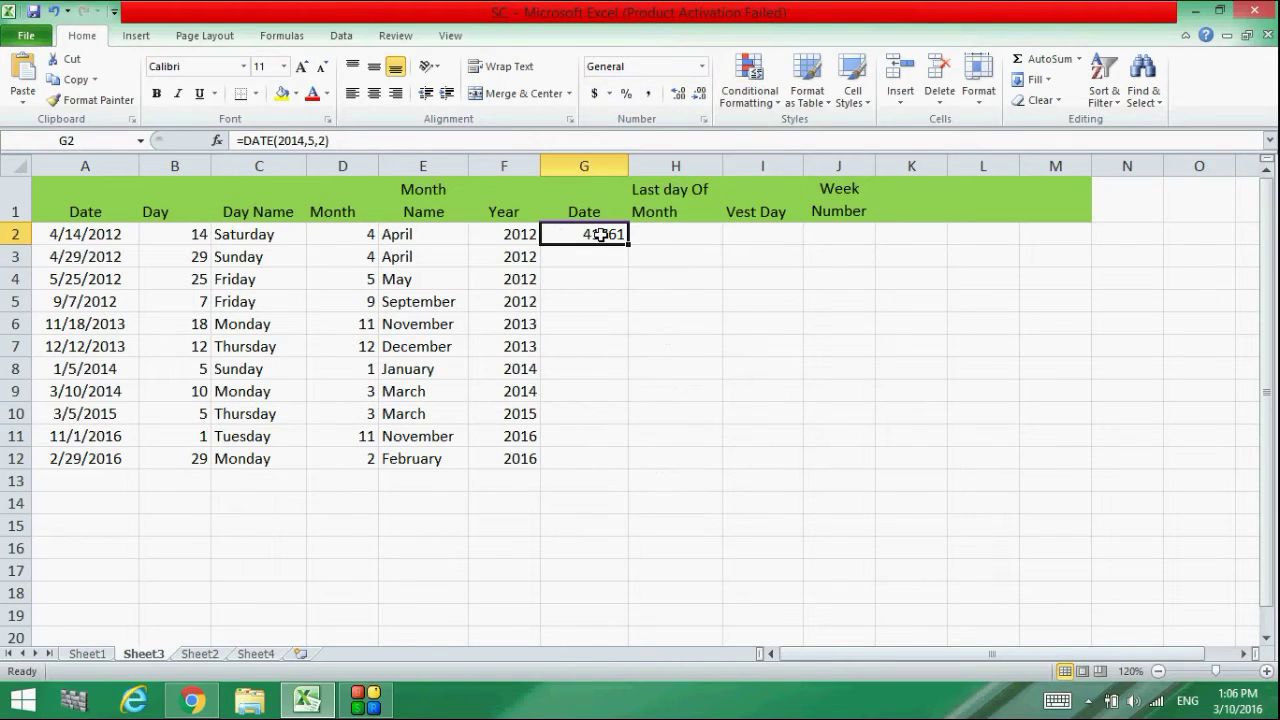
pyautogui.click(702, 66)
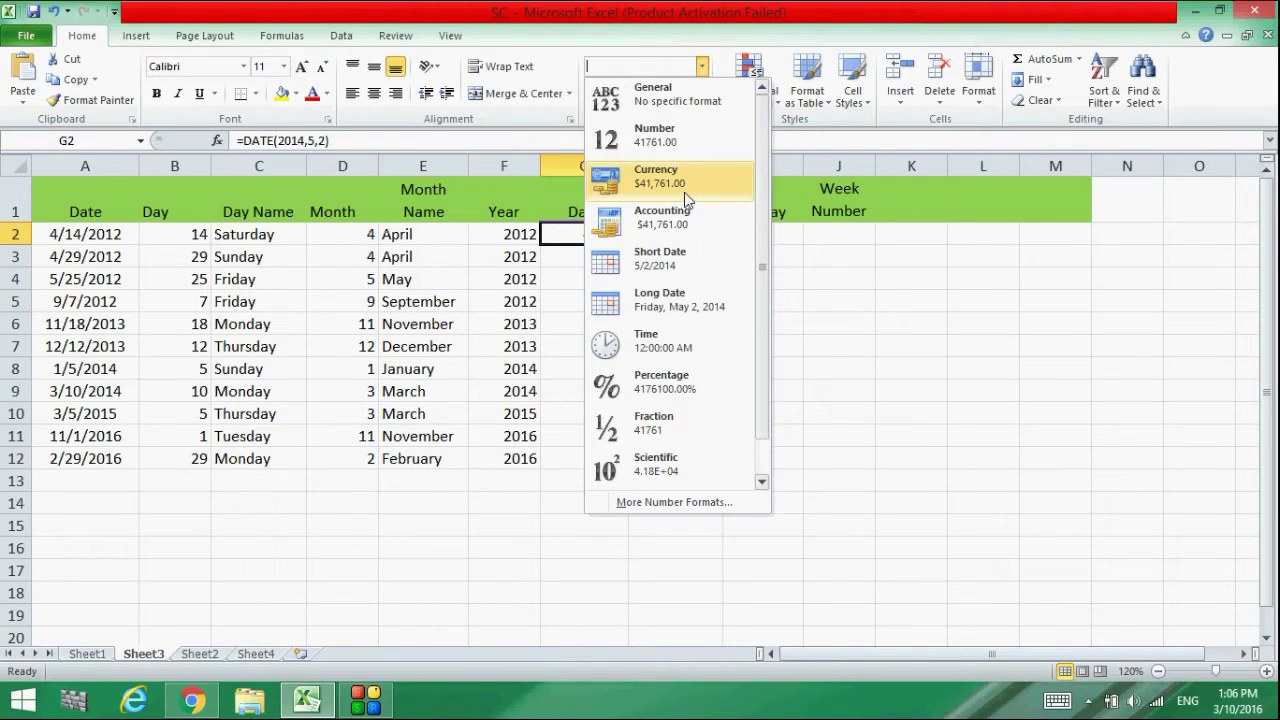
pyautogui.click(668, 261)
pyautogui.click(667, 261)
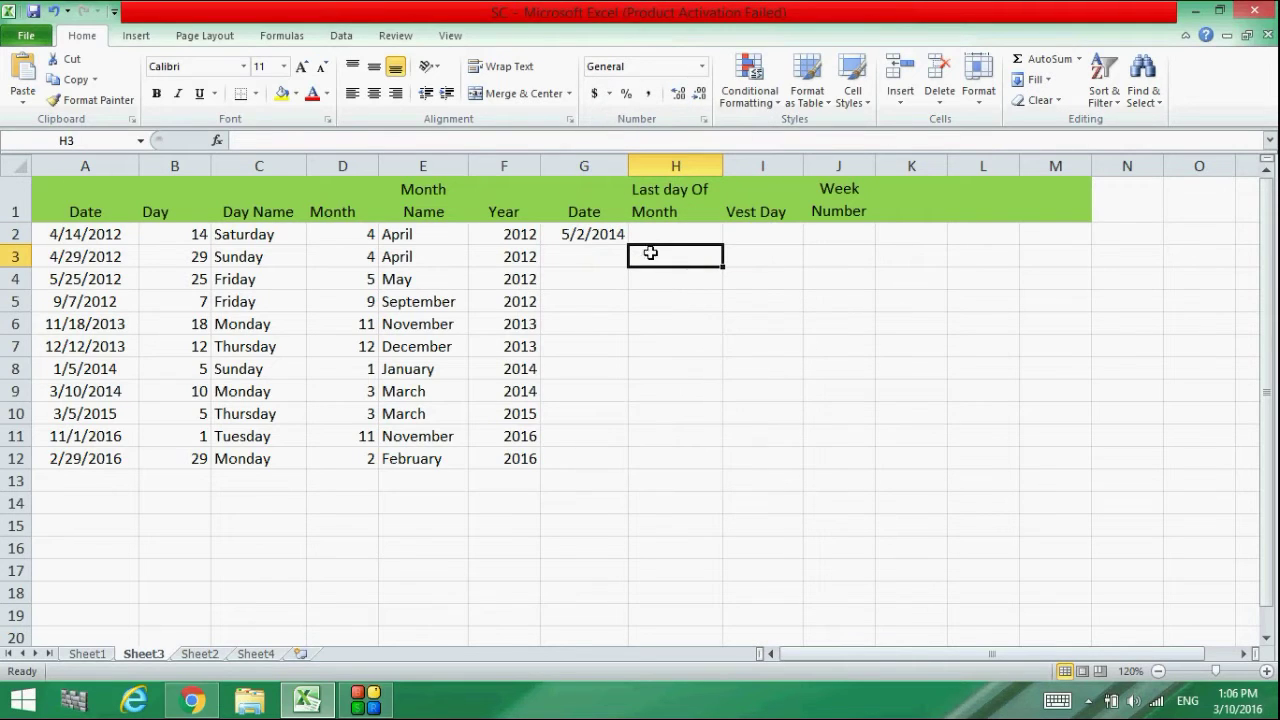
pyautogui.click(652, 238)
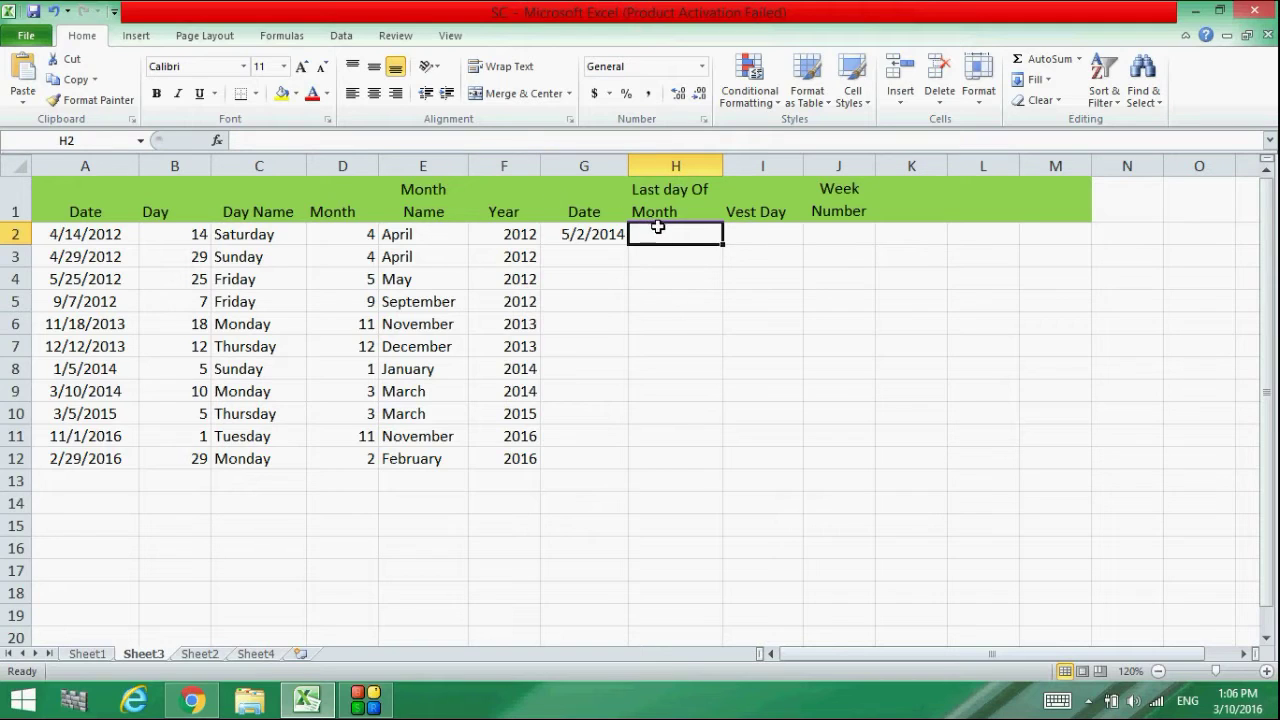
pyautogui.click(54, 231)
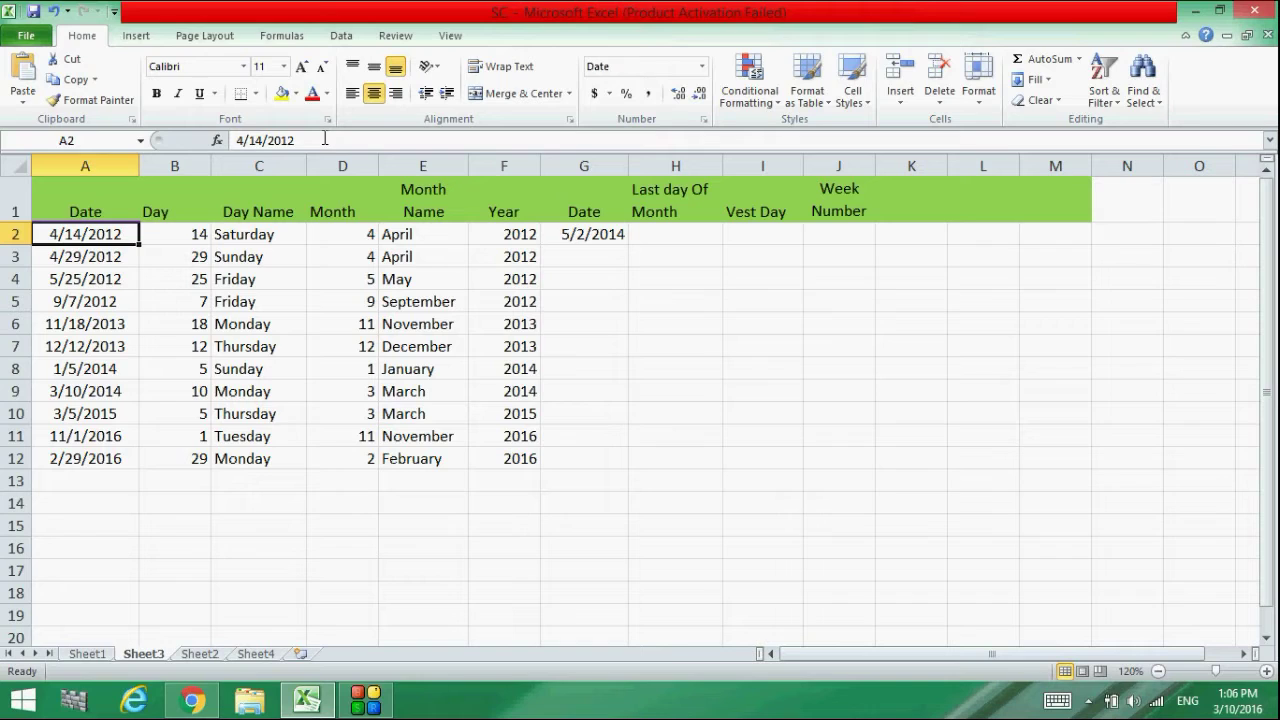
pyautogui.click(663, 240)
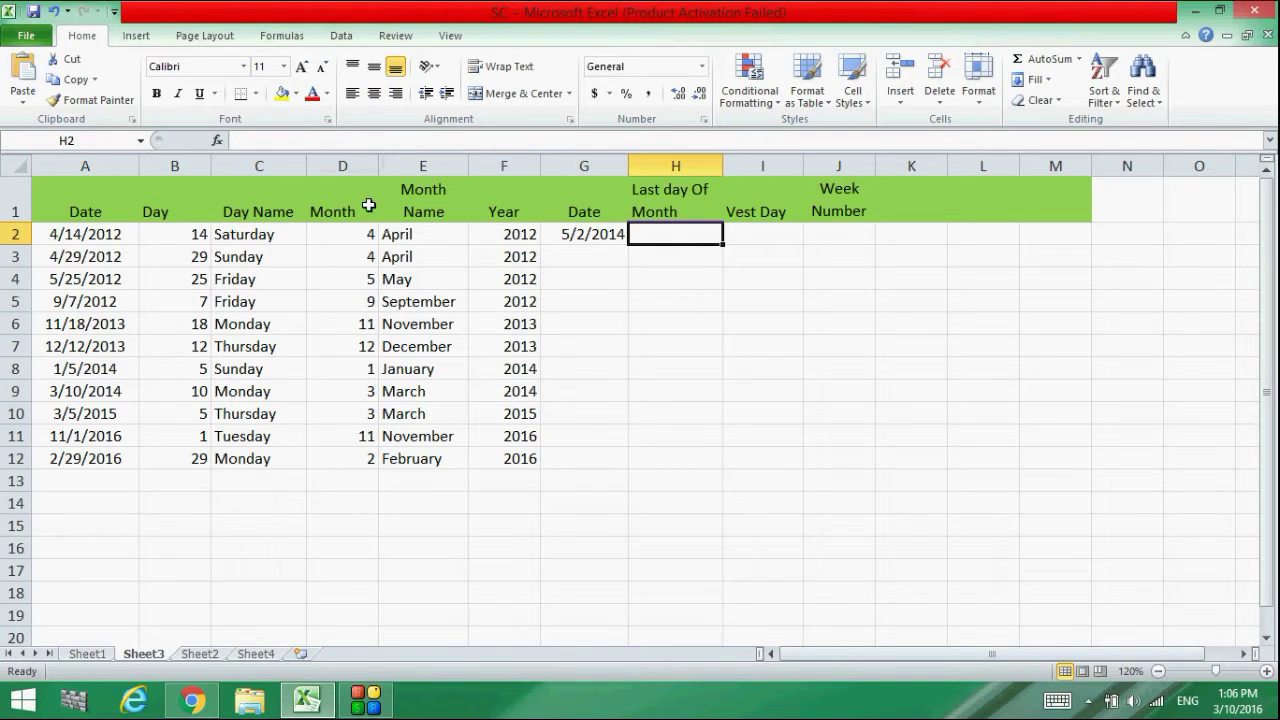
pyautogui.click(310, 147)
pyautogui.write('=eo')
pyautogui.doubleClick(296, 162)
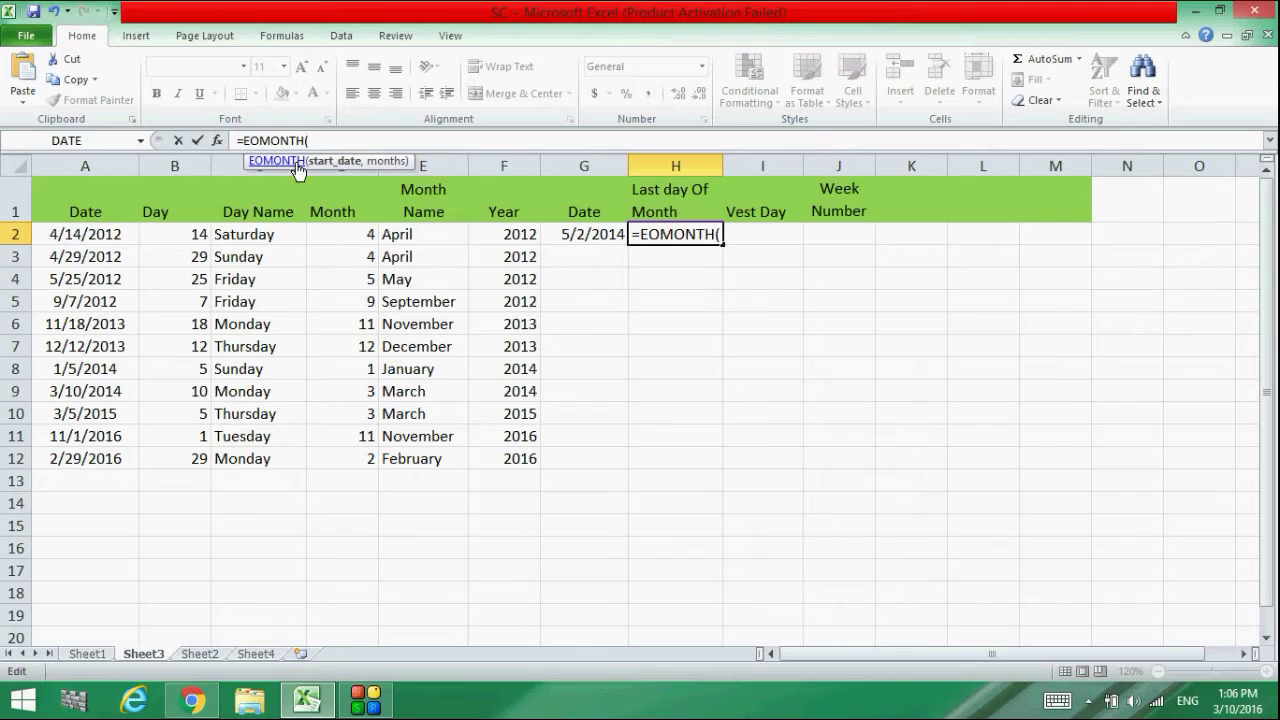
pyautogui.click(96, 234)
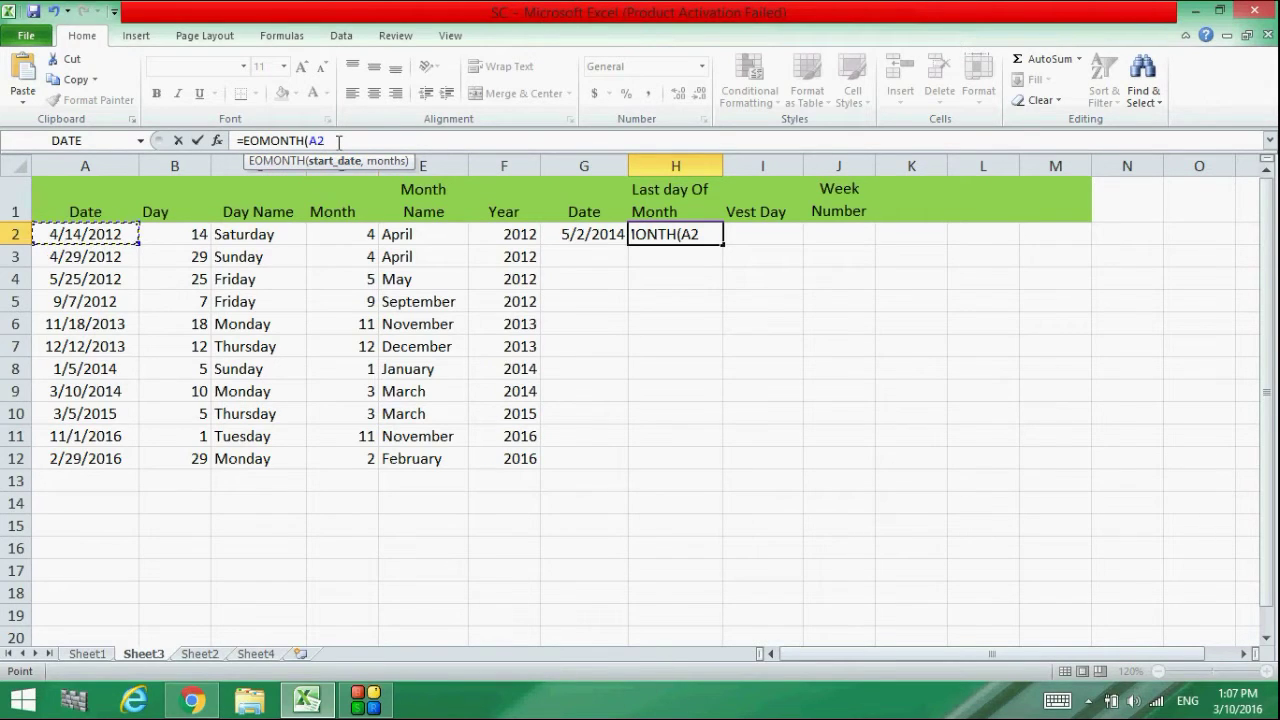
pyautogui.write(',0')
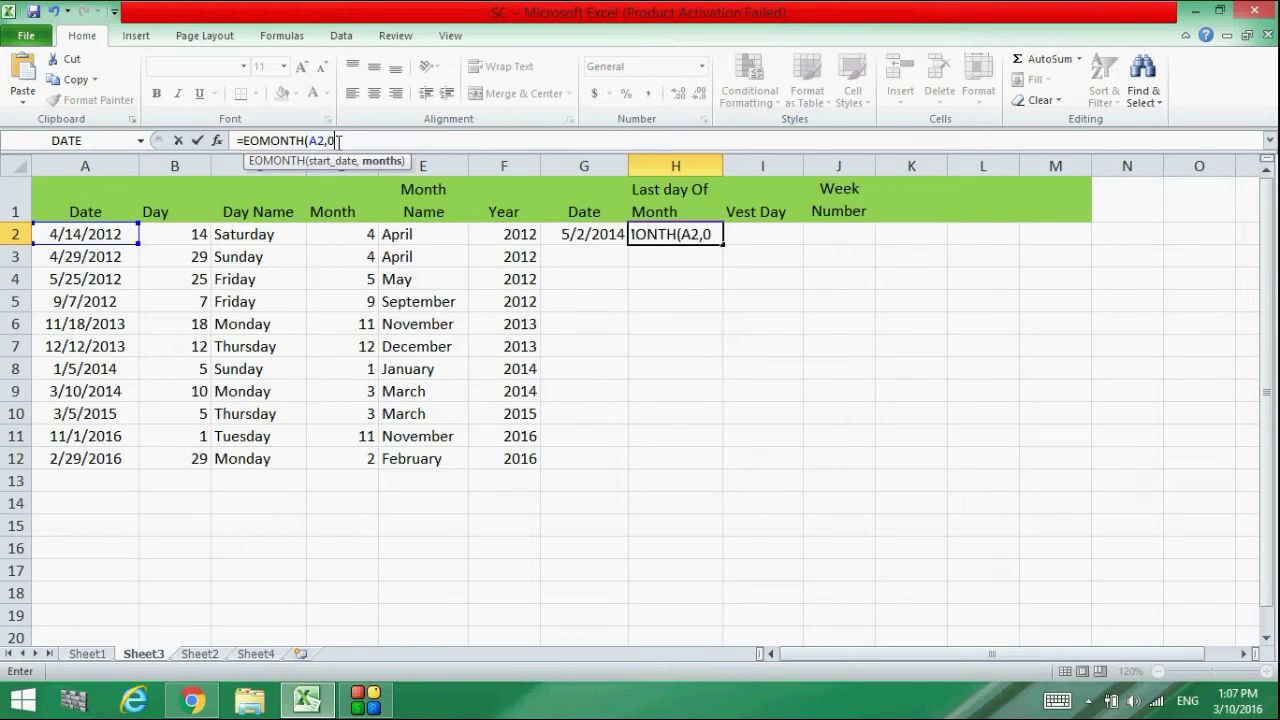
pyautogui.write(')')
pyautogui.press('Return')
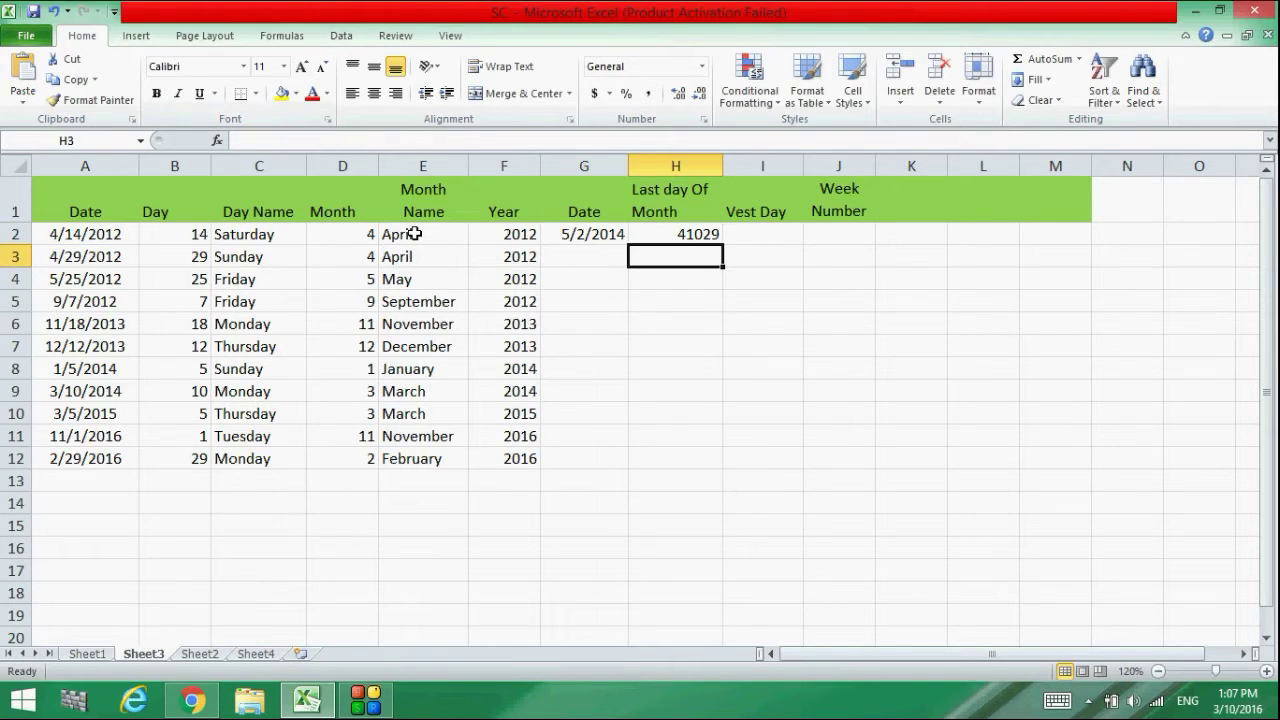
pyautogui.click(708, 233)
pyautogui.moveTo(723, 245); pyautogui.dragTo(712, 460)
pyautogui.click(750, 414)
pyautogui.click(685, 236)
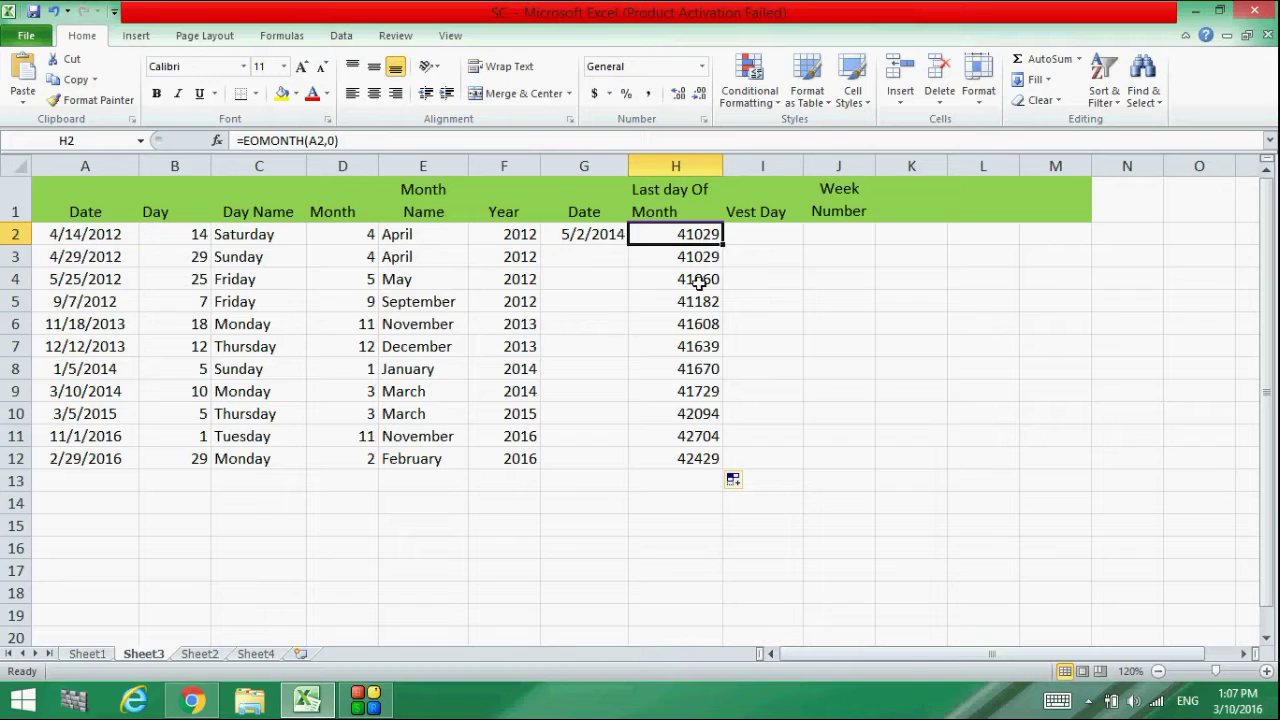
pyautogui.moveTo(703, 235); pyautogui.dragTo(703, 457)
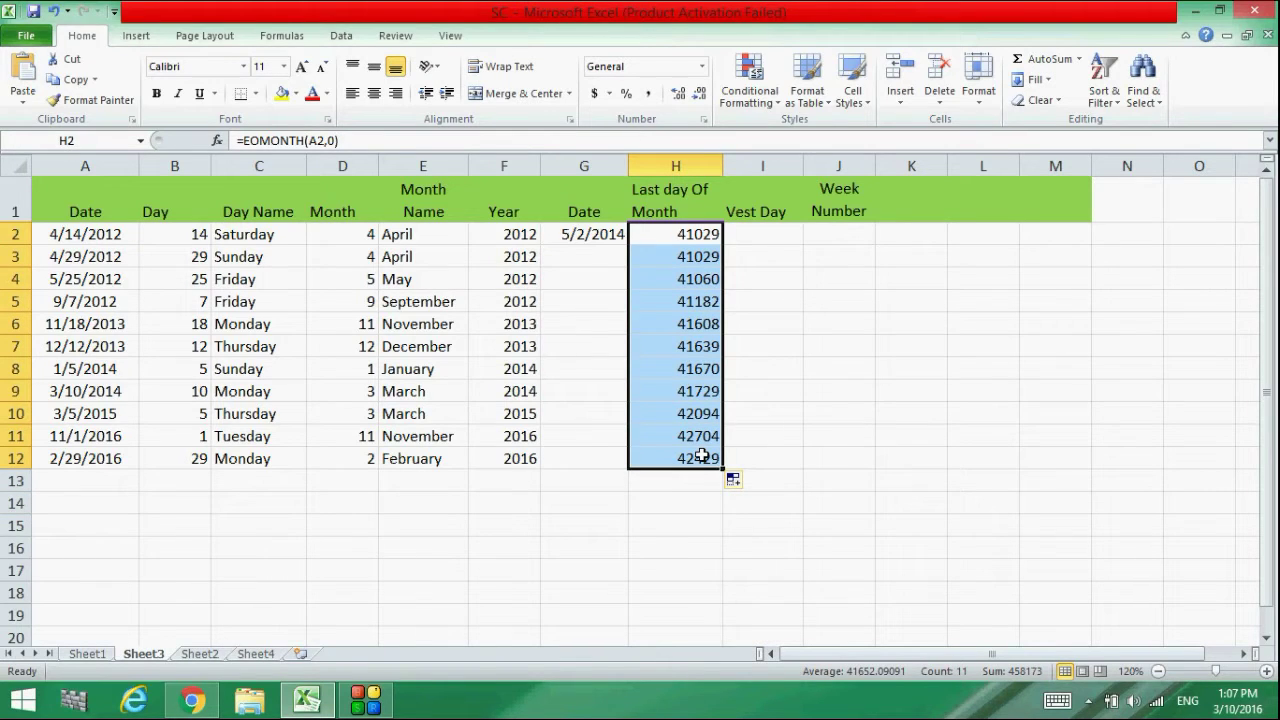
pyautogui.press('Delete')
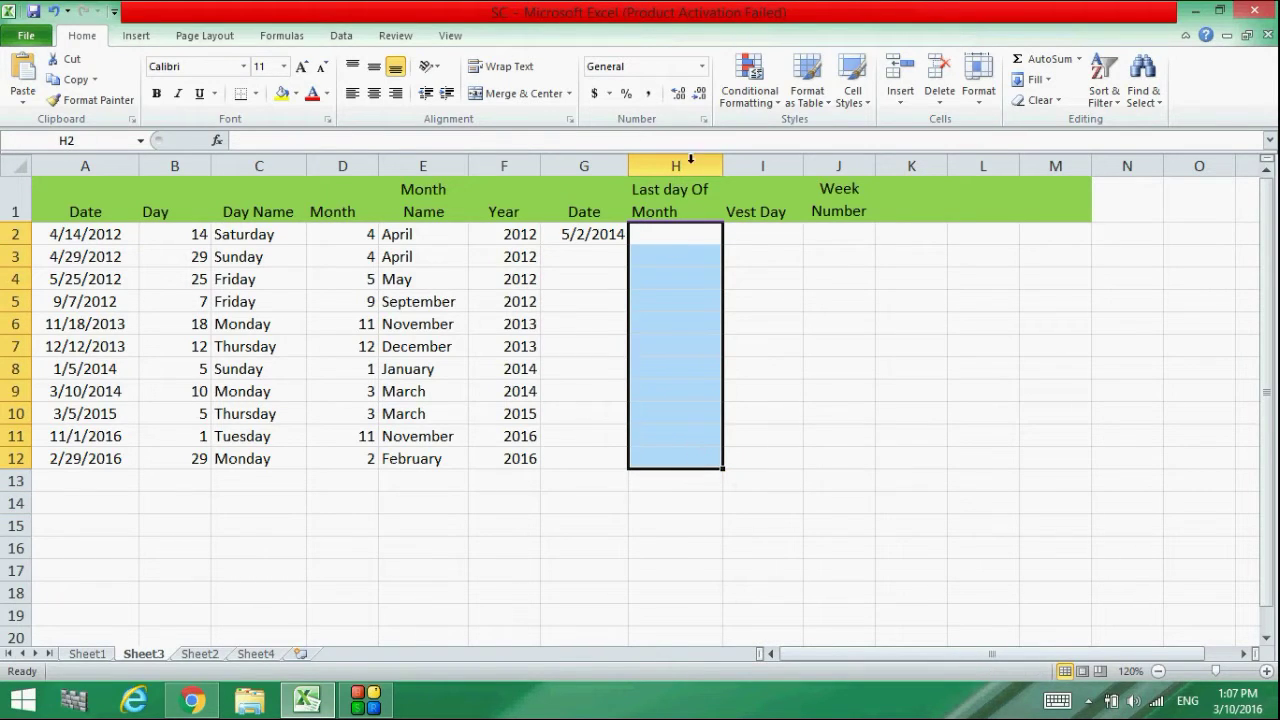
# - Give cell H2 the Short Date number format
pyautogui.click(667, 234)
pyautogui.click(664, 252)
pyautogui.click(664, 238)
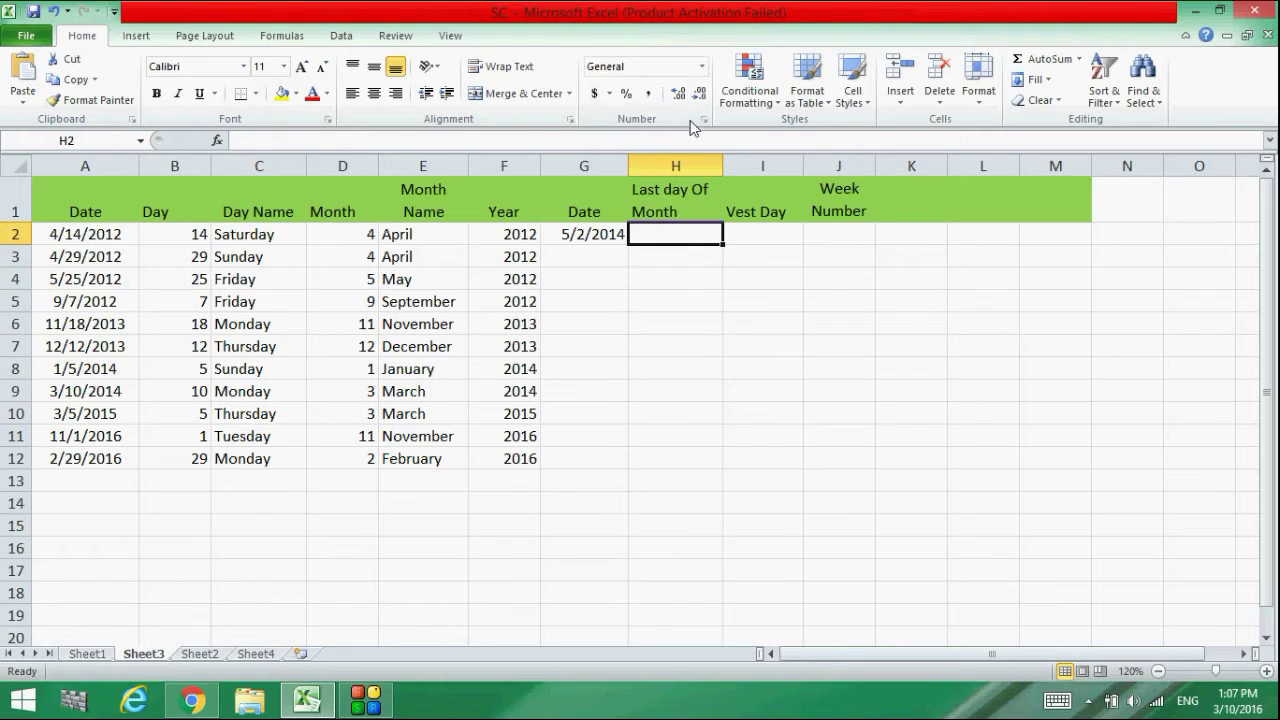
pyautogui.click(703, 67)
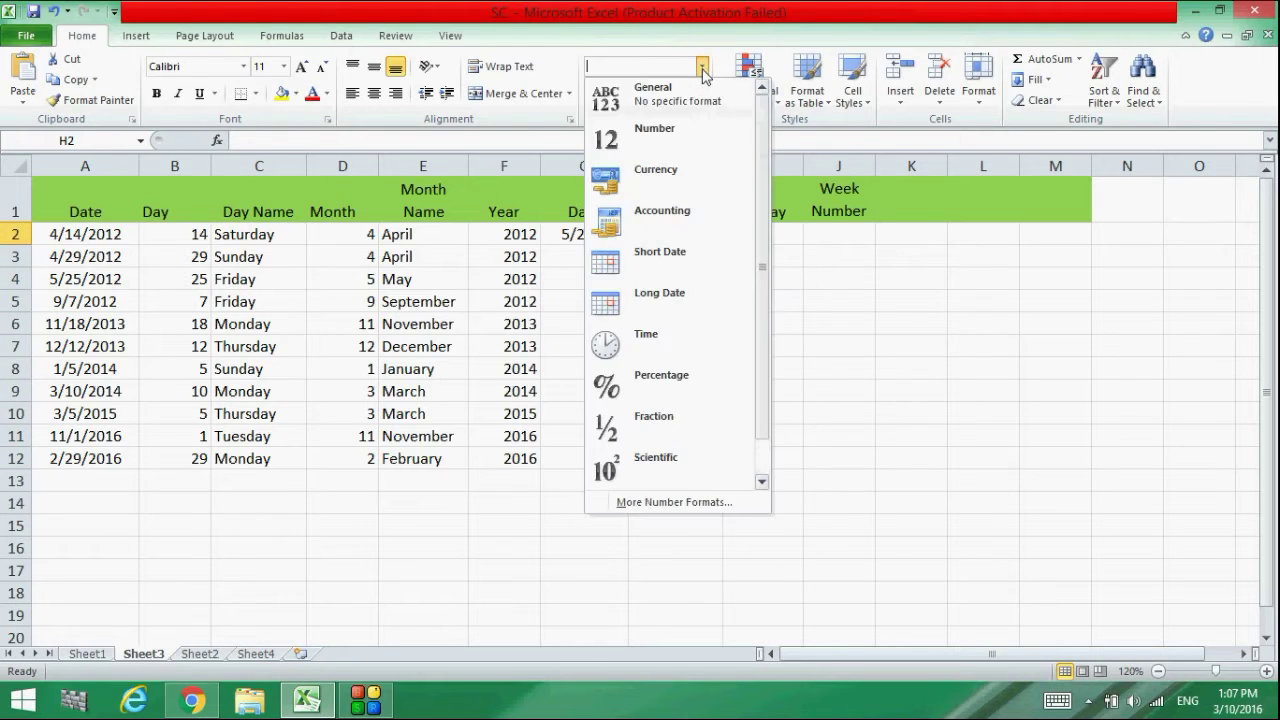
pyautogui.click(651, 270)
# - Enter =EOMONTH(A2,0) in H2 to get the end of A2's month
pyautogui.click(489, 147)
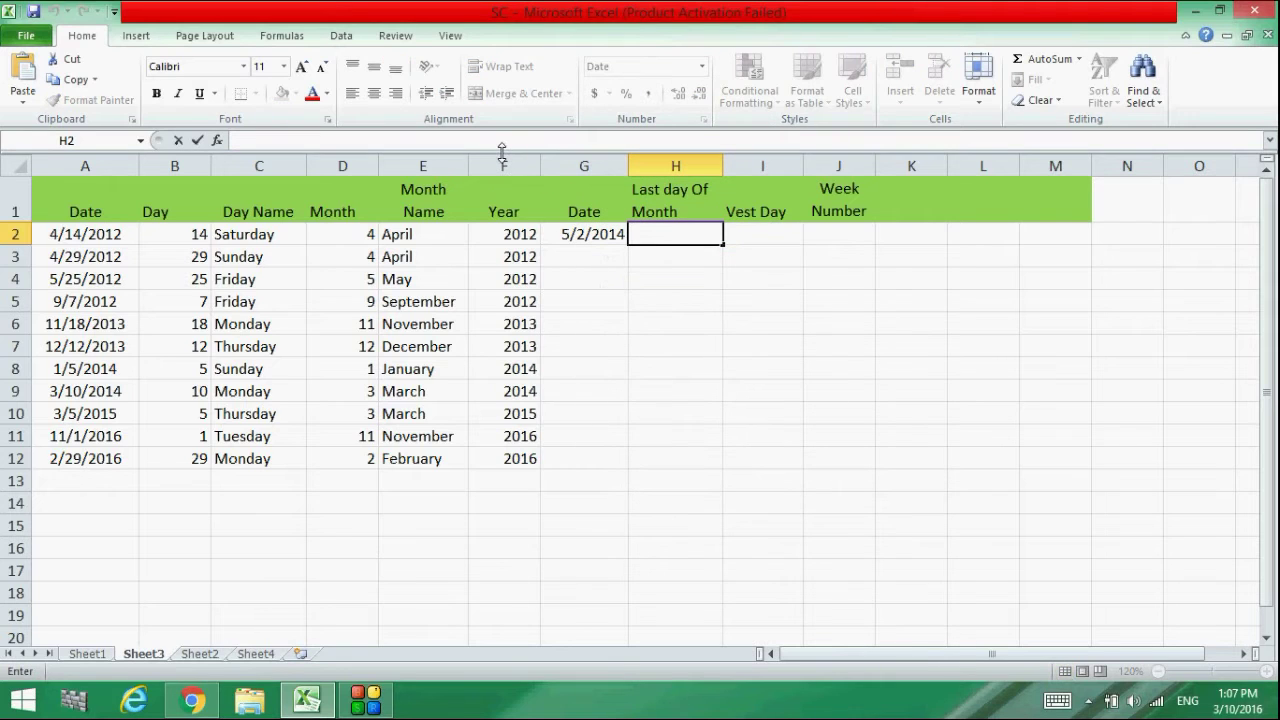
pyautogui.write('=eomo')
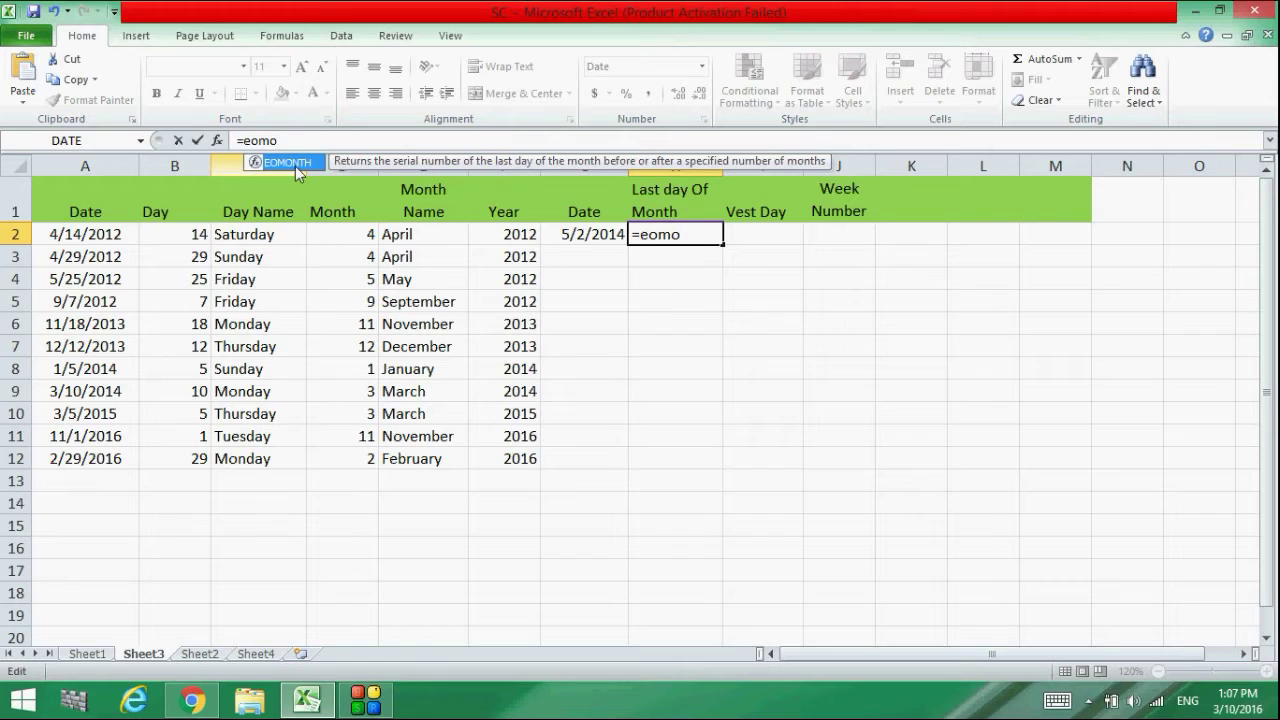
pyautogui.doubleClick(295, 166)
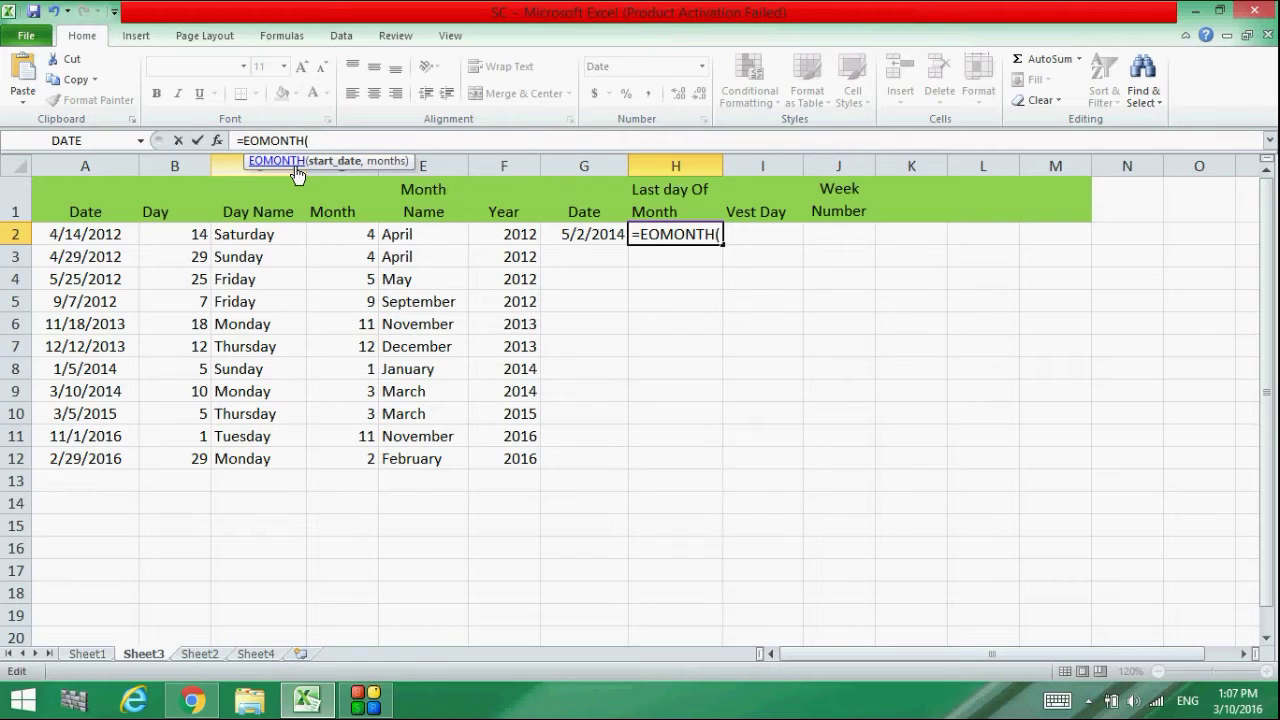
pyautogui.click(64, 233)
pyautogui.write(',0')
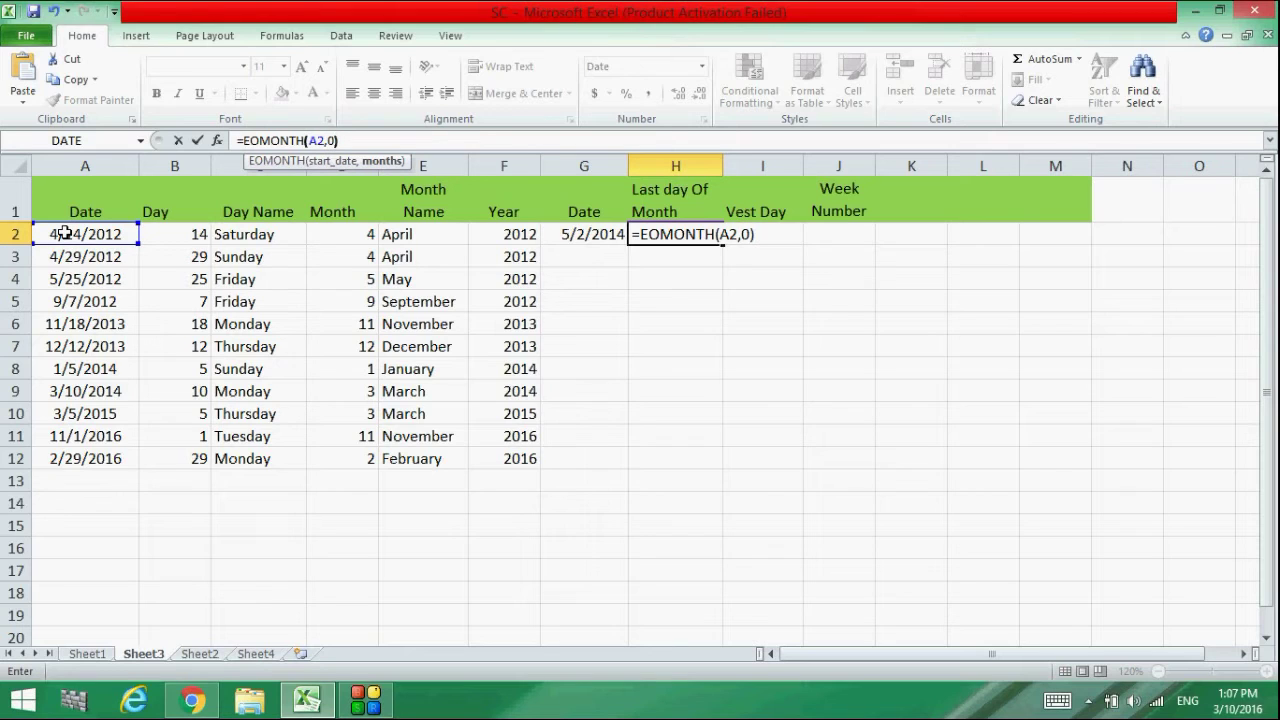
pyautogui.press('Return')
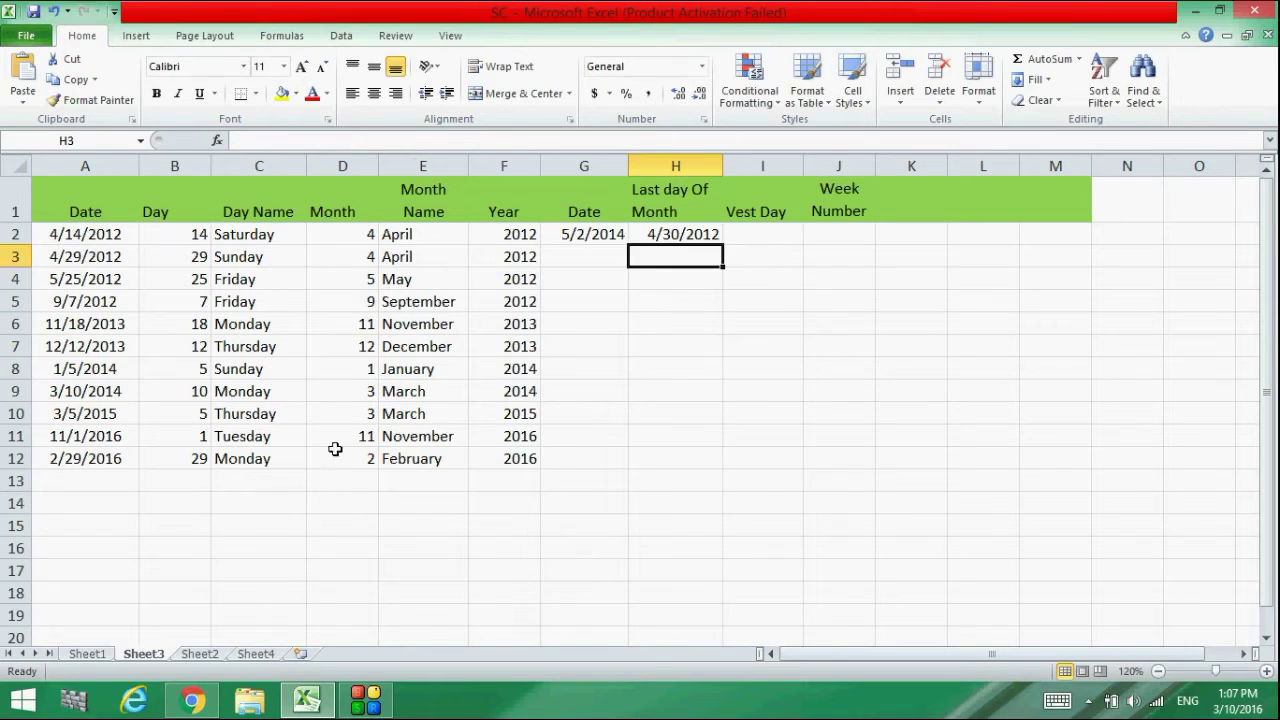
# - Fill the H2 EOMONTH formula down to H12
pyautogui.click(677, 234)
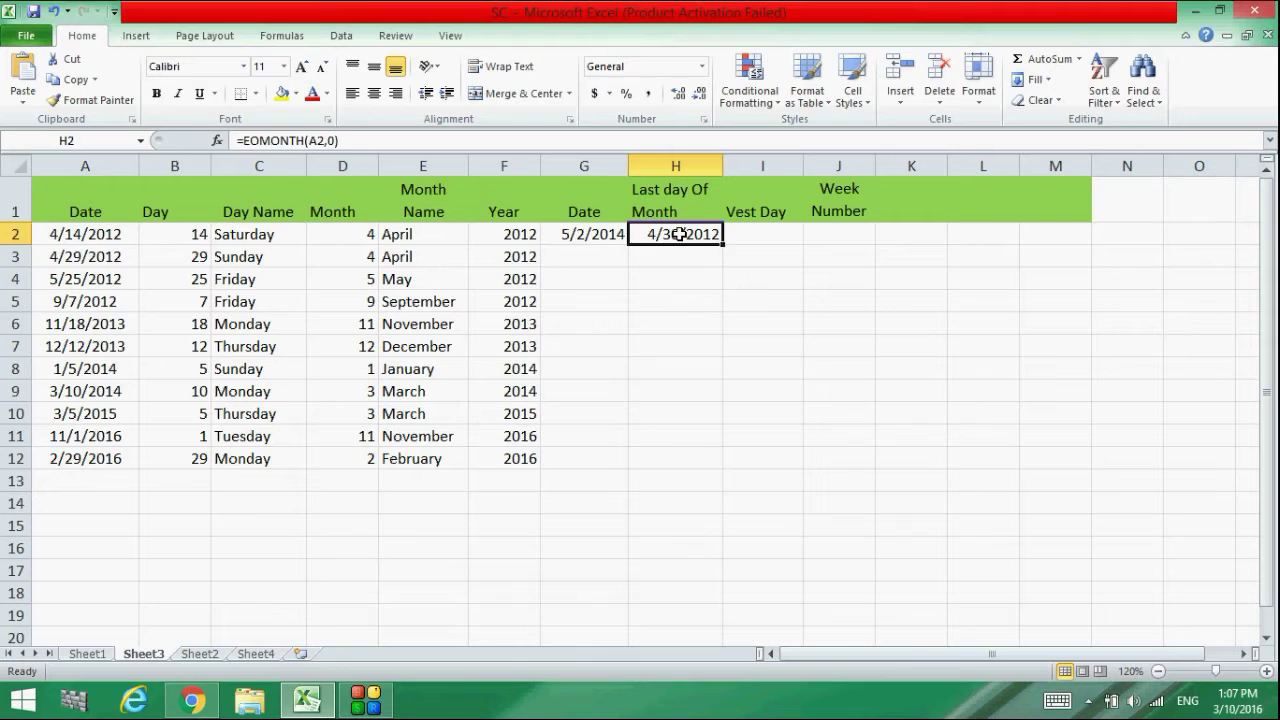
pyautogui.moveTo(725, 267); pyautogui.dragTo(734, 480)
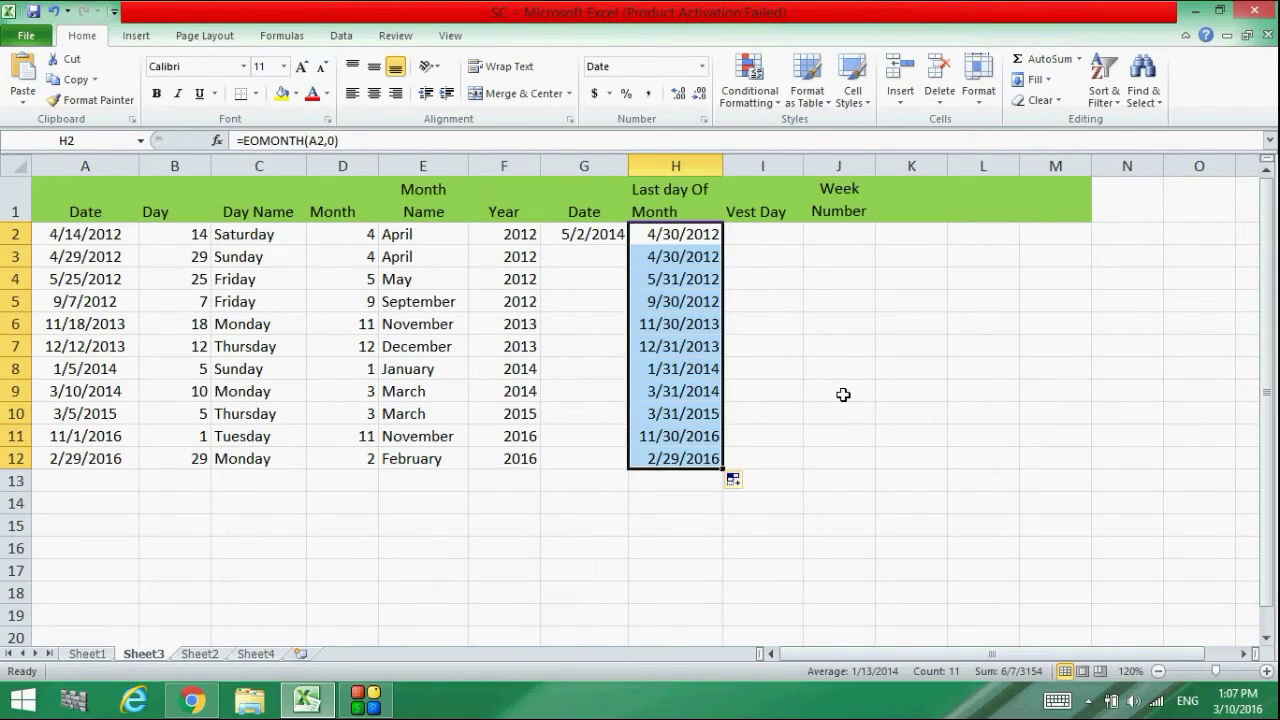
pyautogui.click(838, 391)
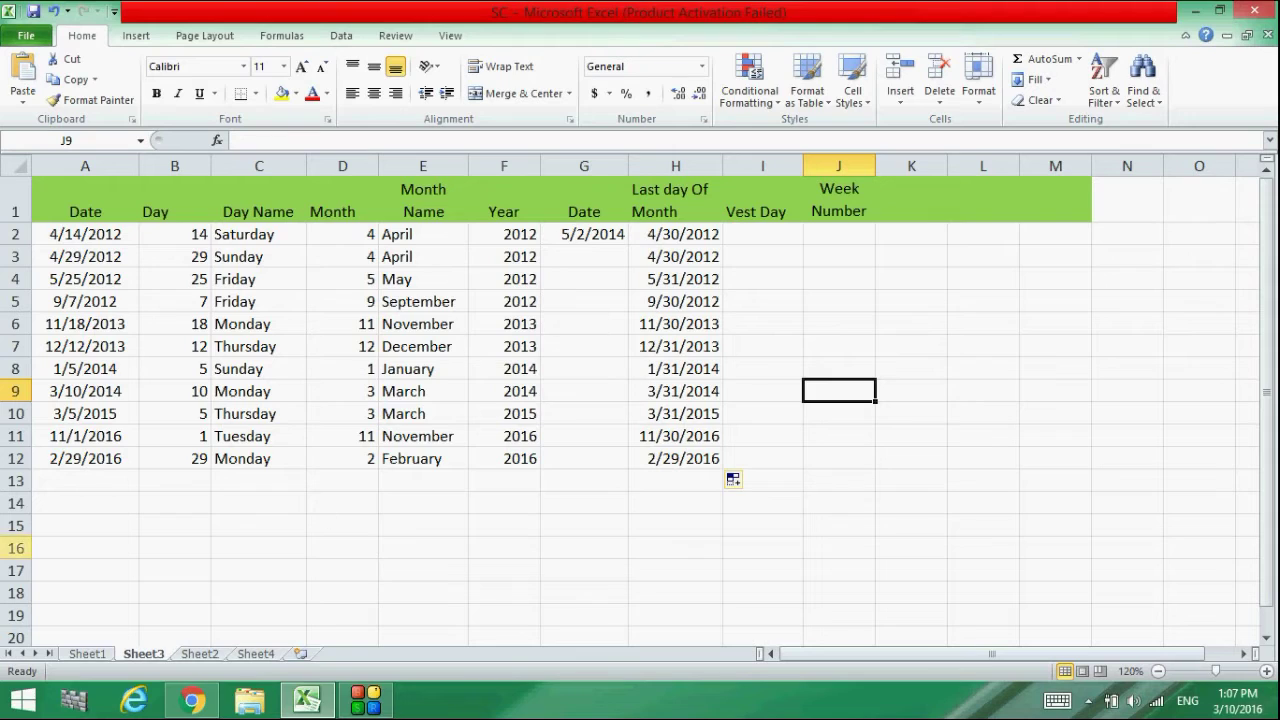
# - Compare the A dates with their H results in rows 4, 5, 6 and 12, including 2/29/2016
pyautogui.click(74, 325)
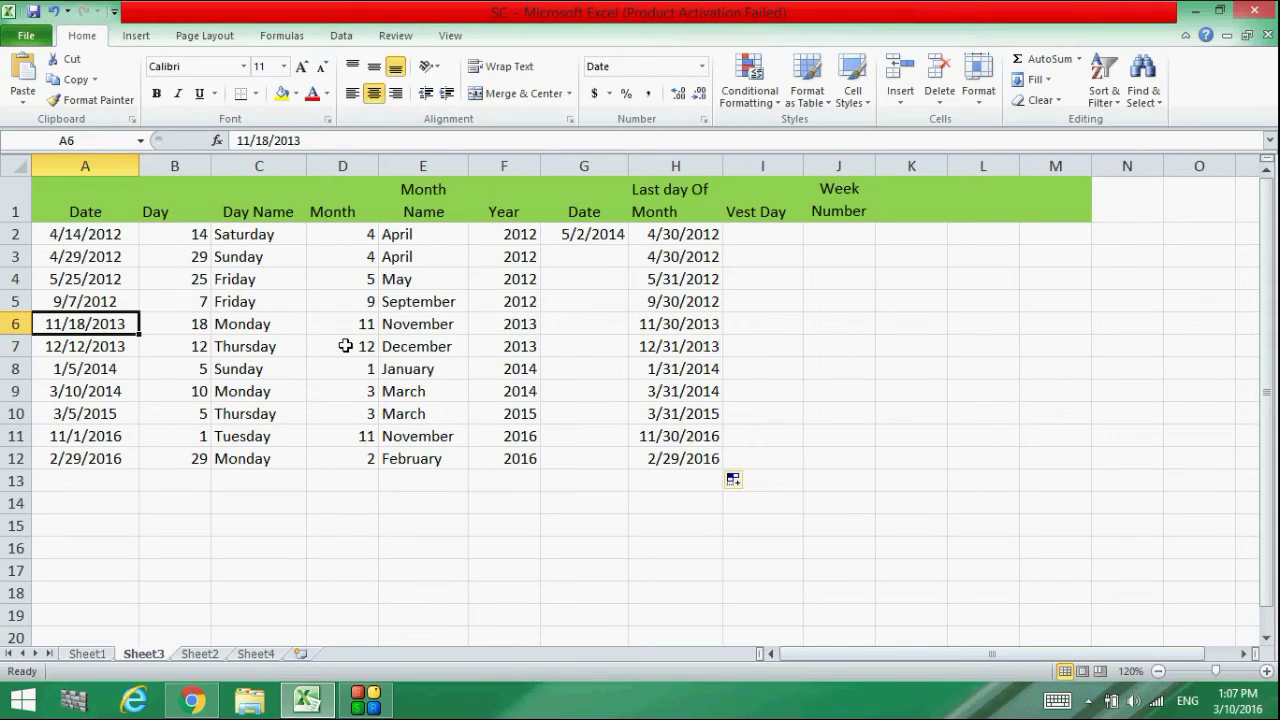
pyautogui.click(665, 325)
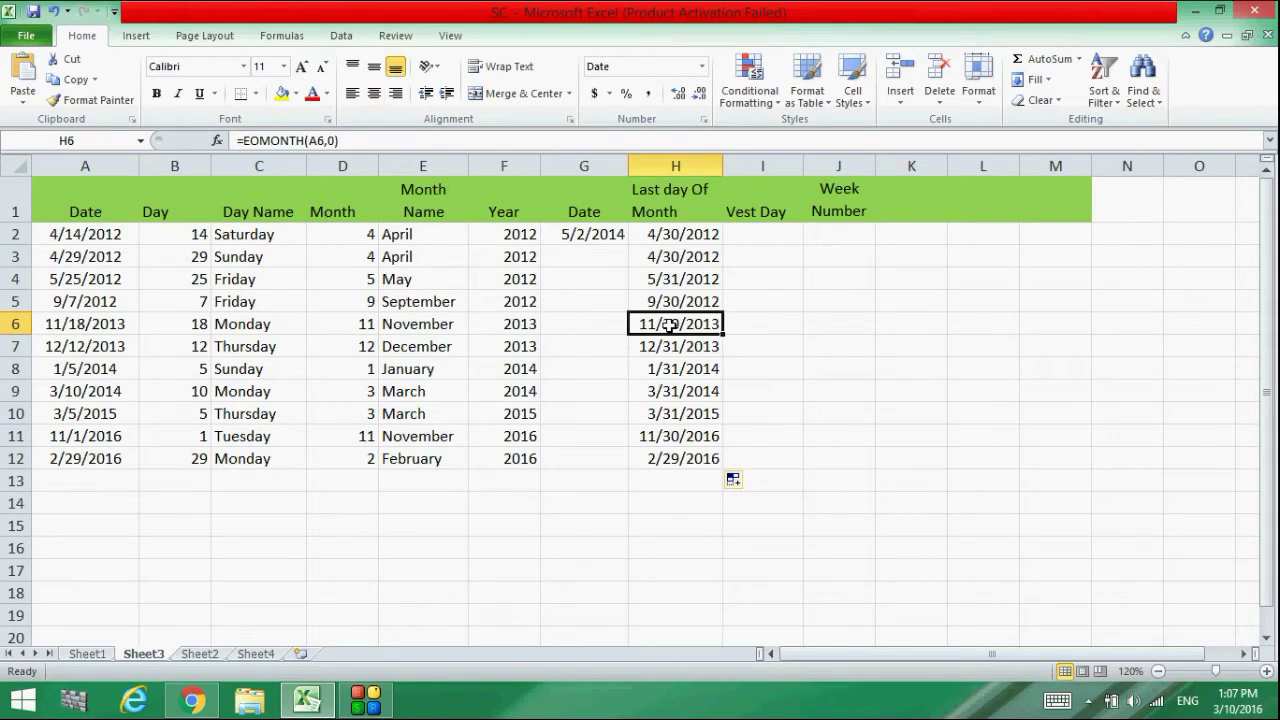
pyautogui.click(107, 281)
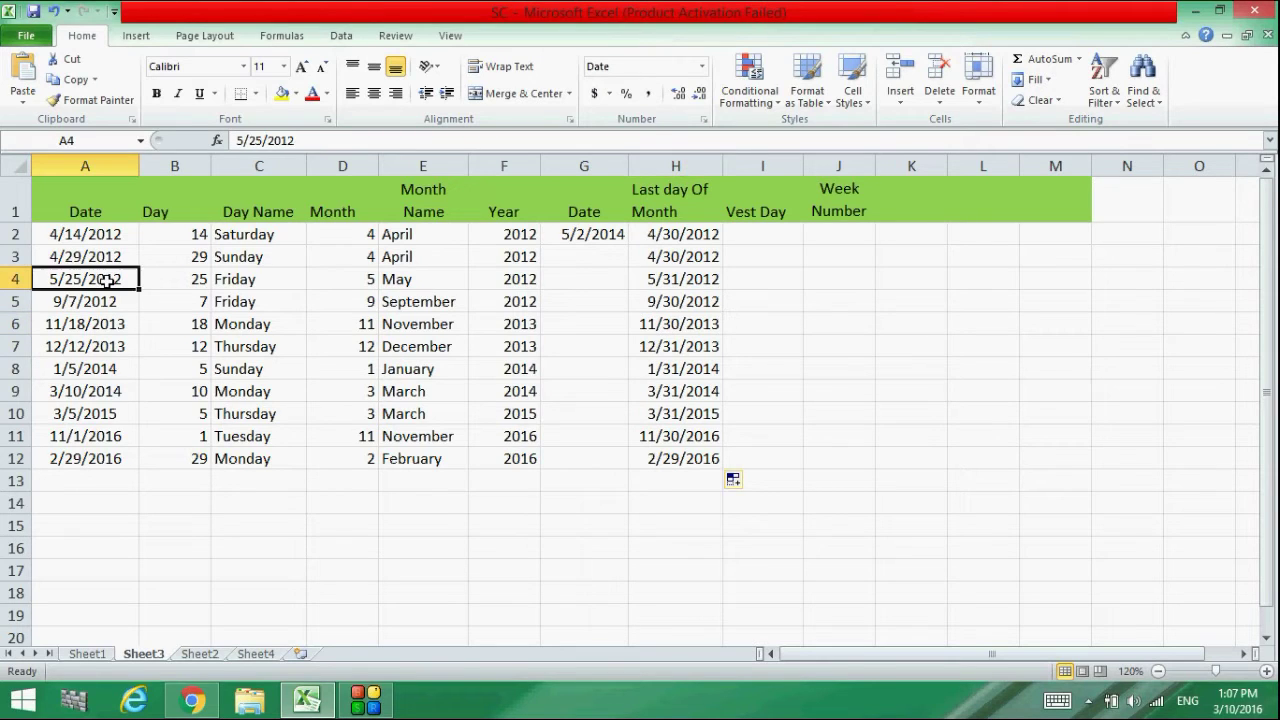
pyautogui.click(676, 277)
pyautogui.click(108, 458)
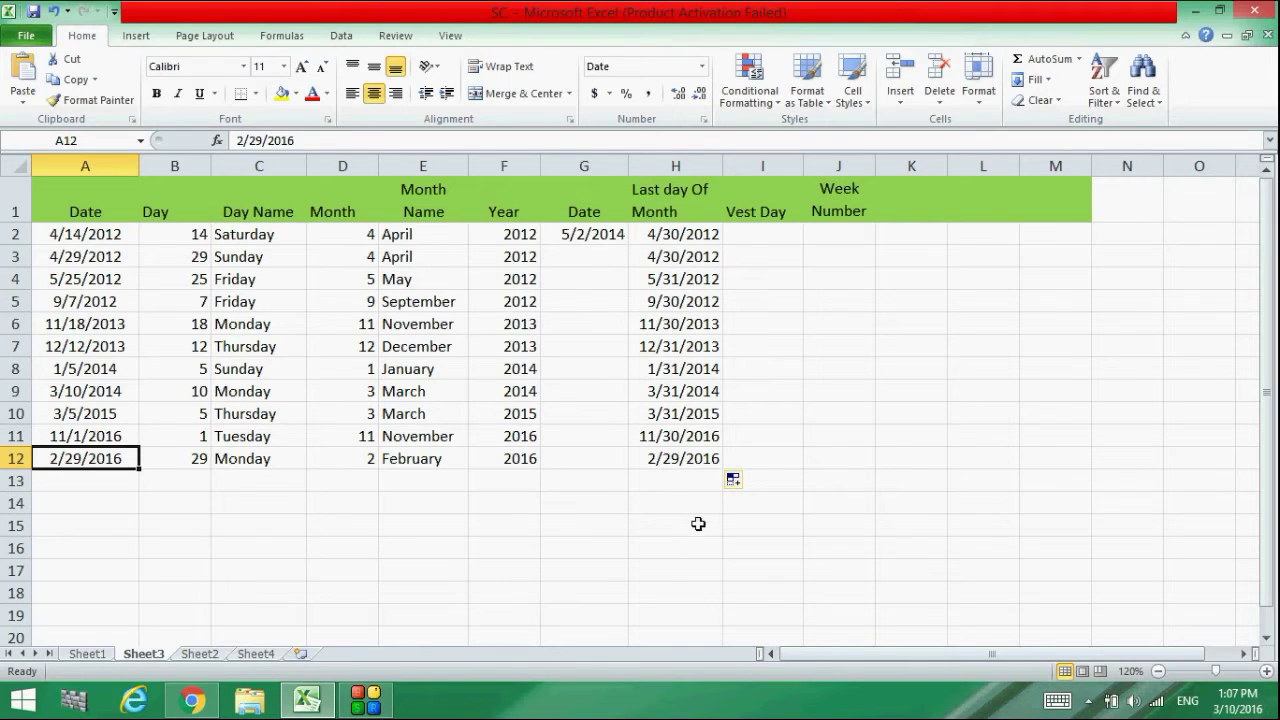
pyautogui.click(669, 467)
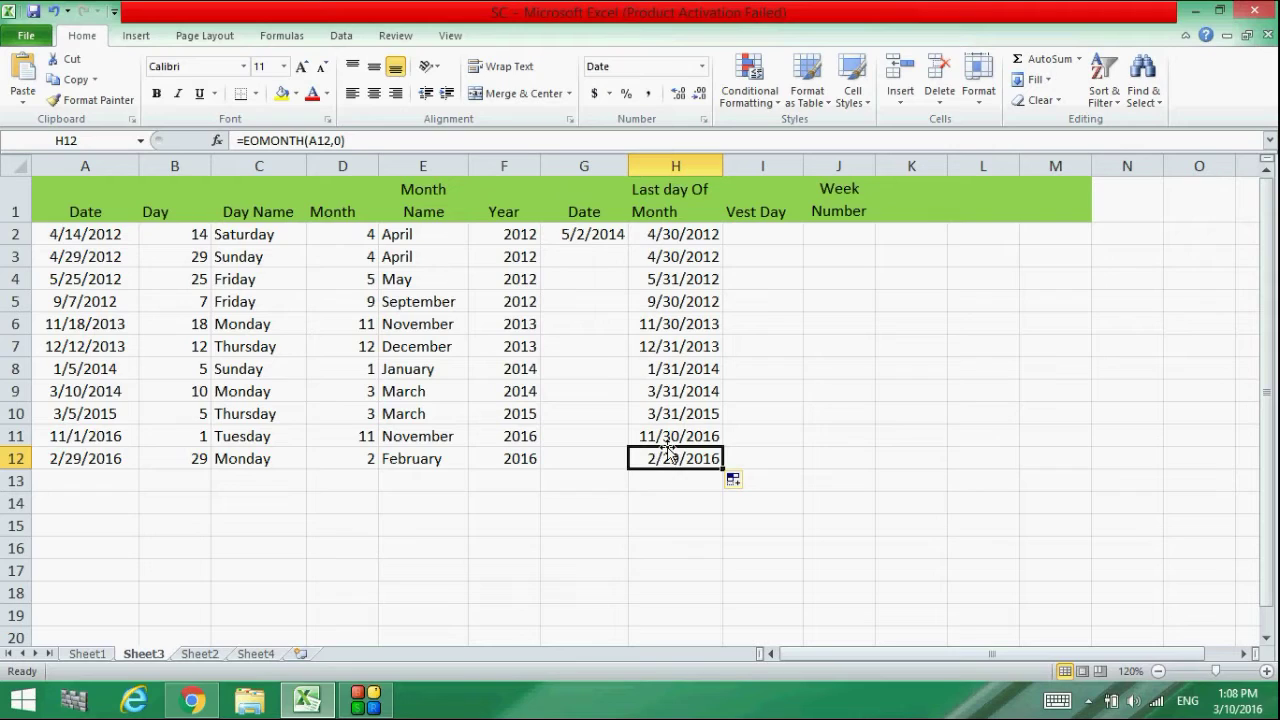
pyautogui.click(661, 296)
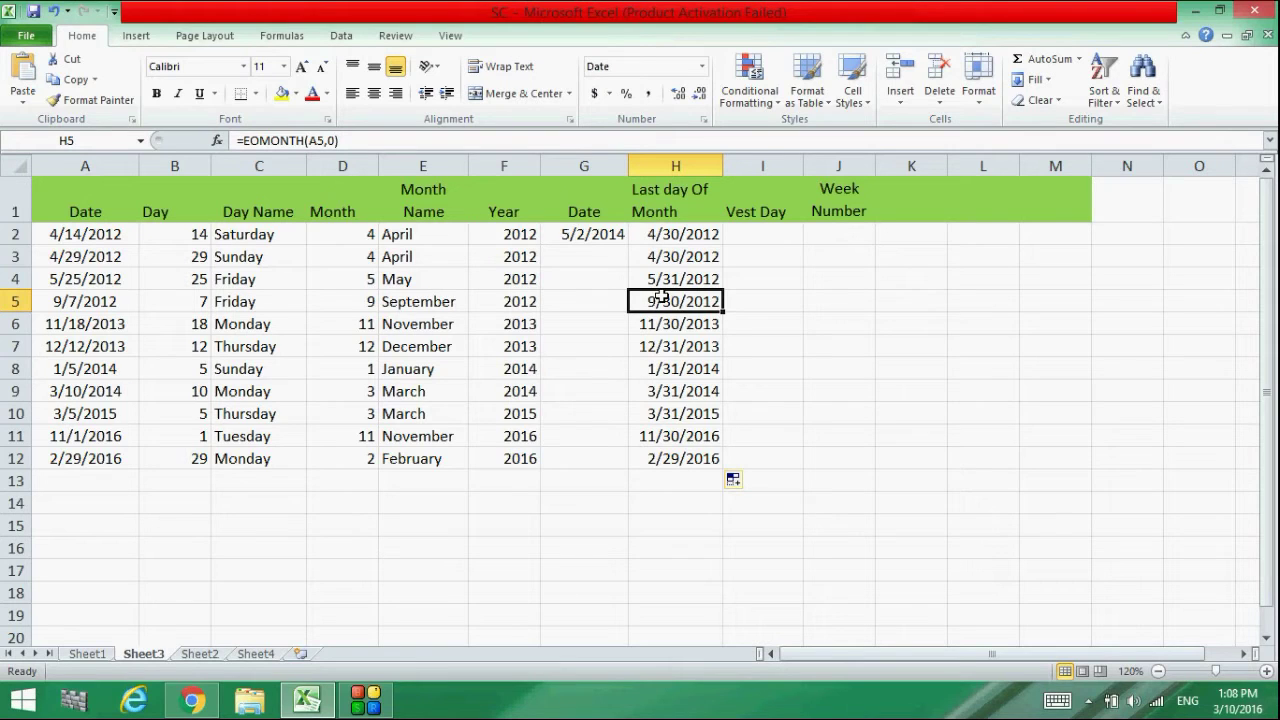
pyautogui.click(686, 233)
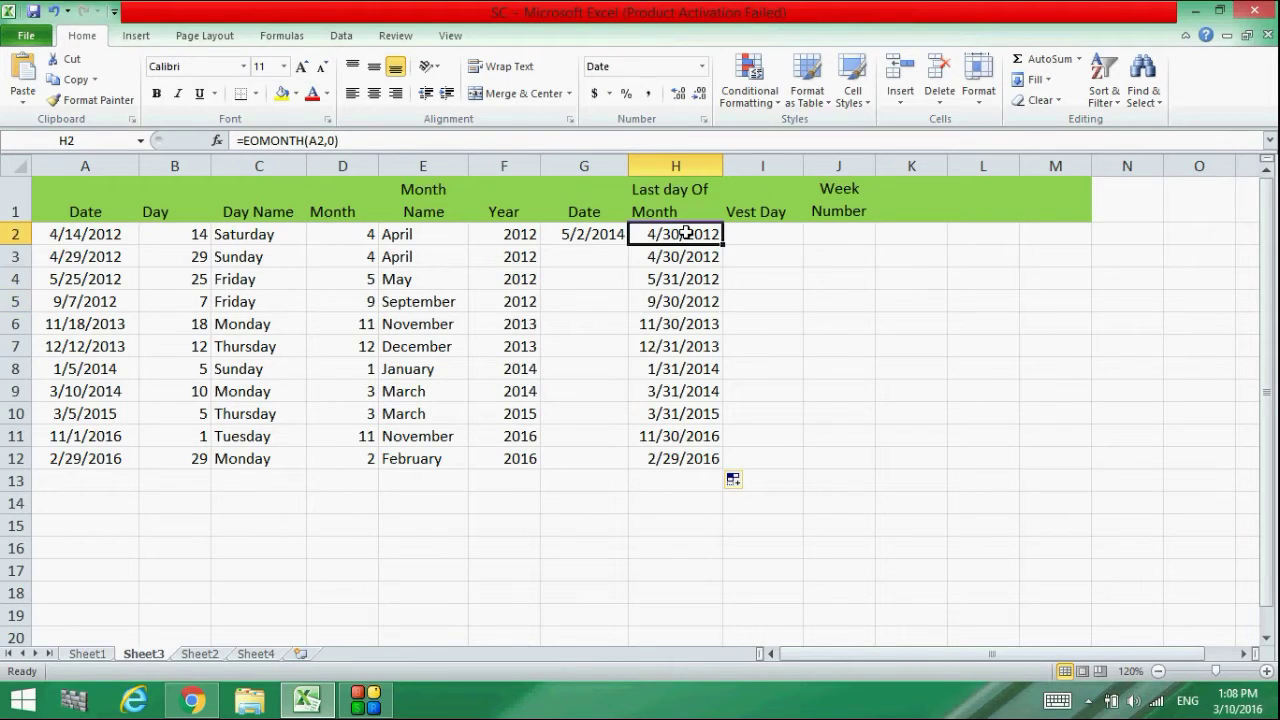
# - Clear H2:H12 and re-enter H2 as =EOMONTH(A2,2), showing 6/30/2012
pyautogui.moveTo(676, 238); pyautogui.dragTo(682, 455)
pyautogui.press('Delete')
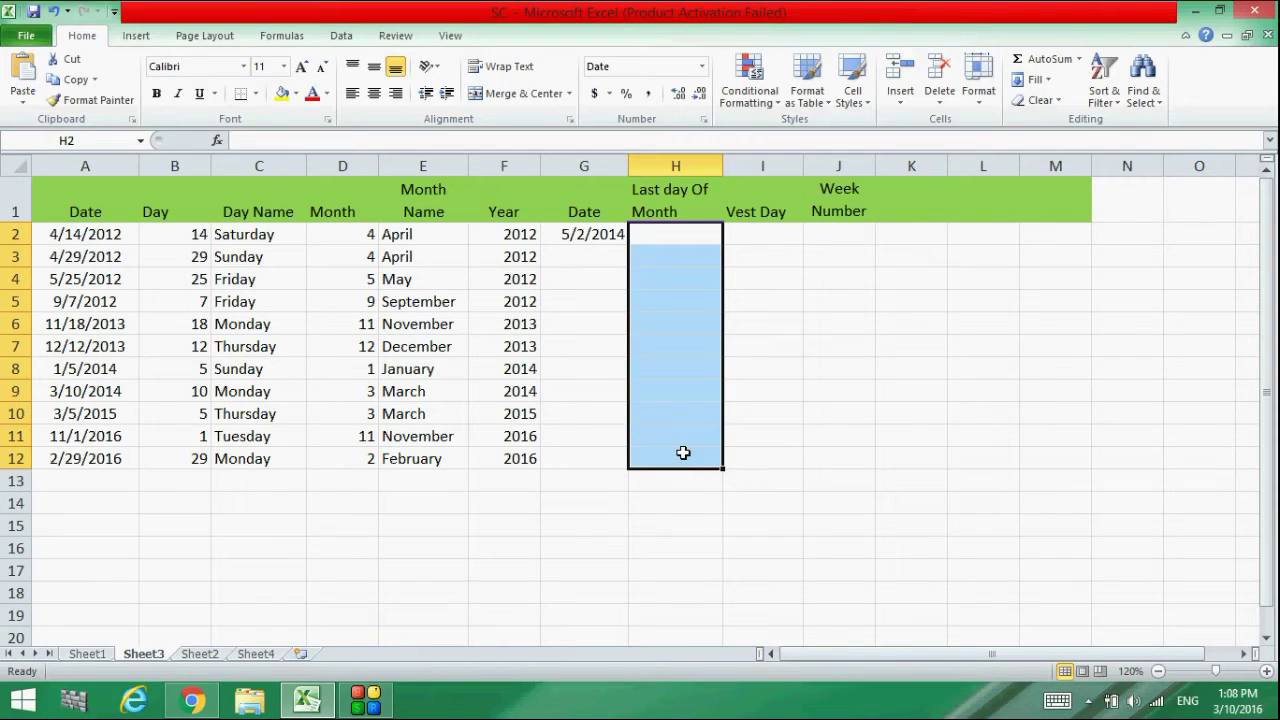
pyautogui.doubleClick(663, 232)
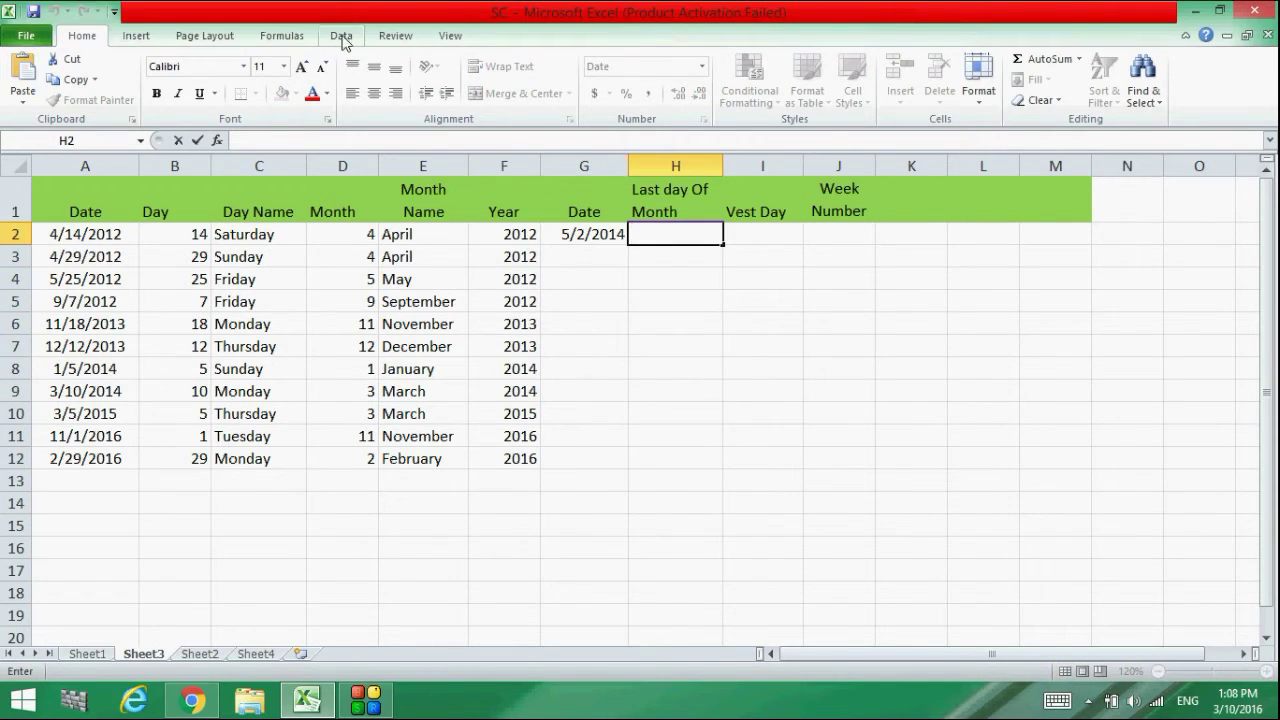
pyautogui.write('=emonth')
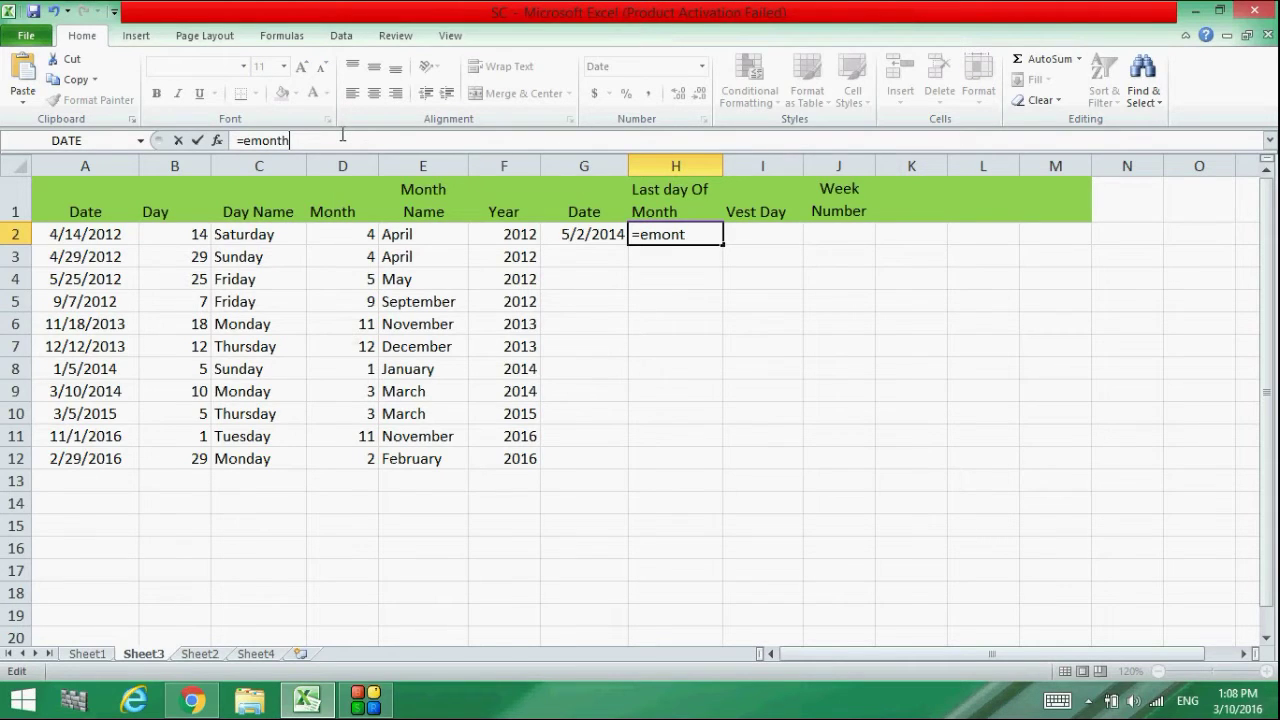
pyautogui.write('(')
pyautogui.write('o')
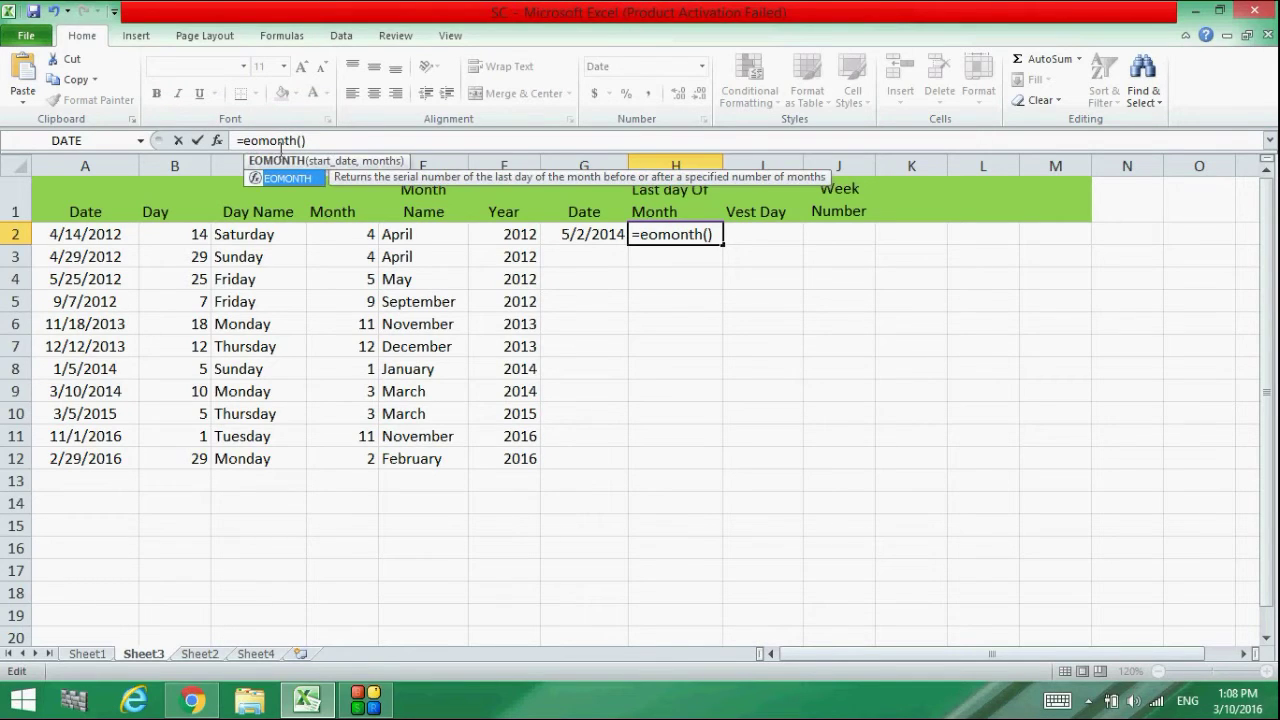
pyautogui.doubleClick(279, 178)
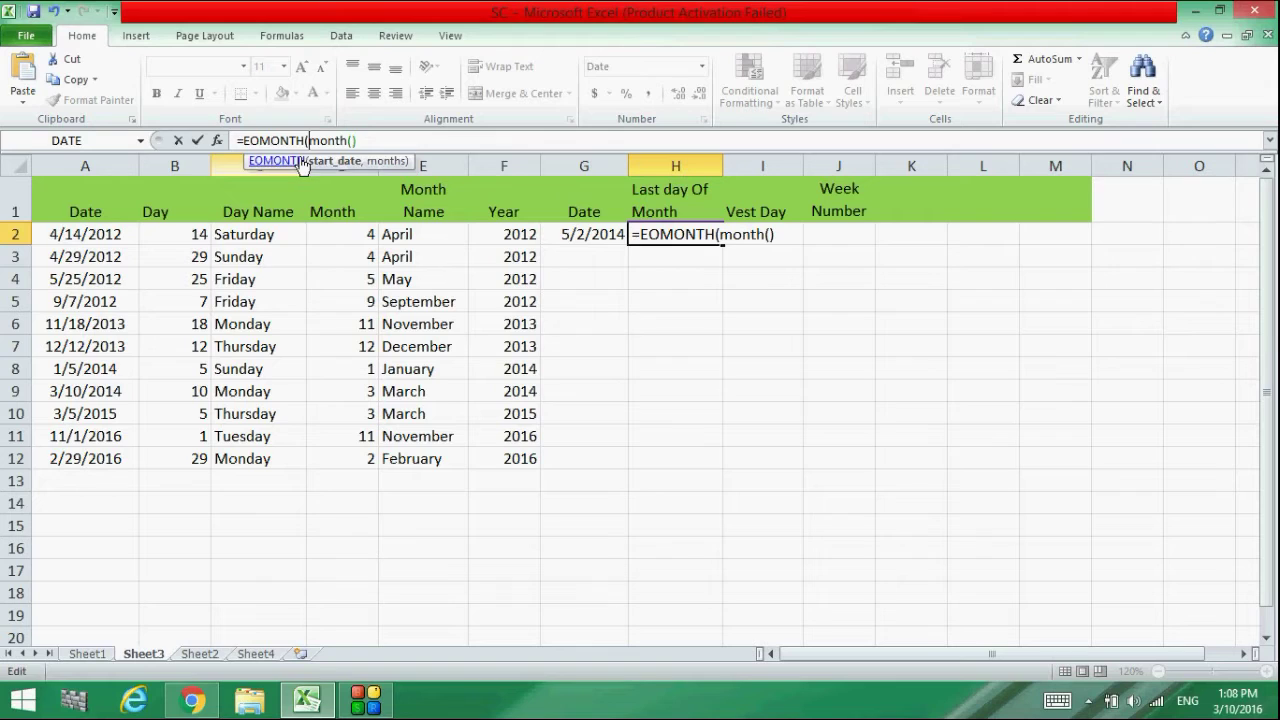
pyautogui.moveTo(369, 132); pyautogui.dragTo(322, 133)
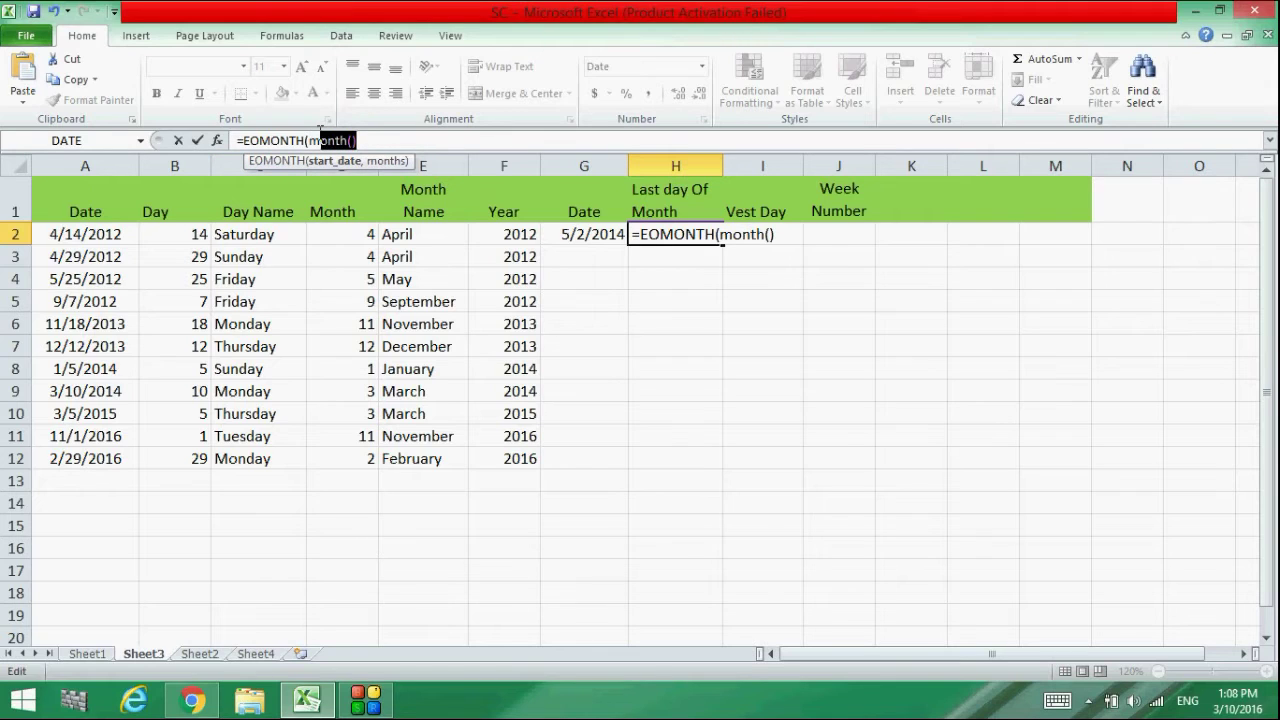
pyautogui.press('BackSpace')
pyautogui.press('BackSpace')
pyautogui.press('BackSpace')
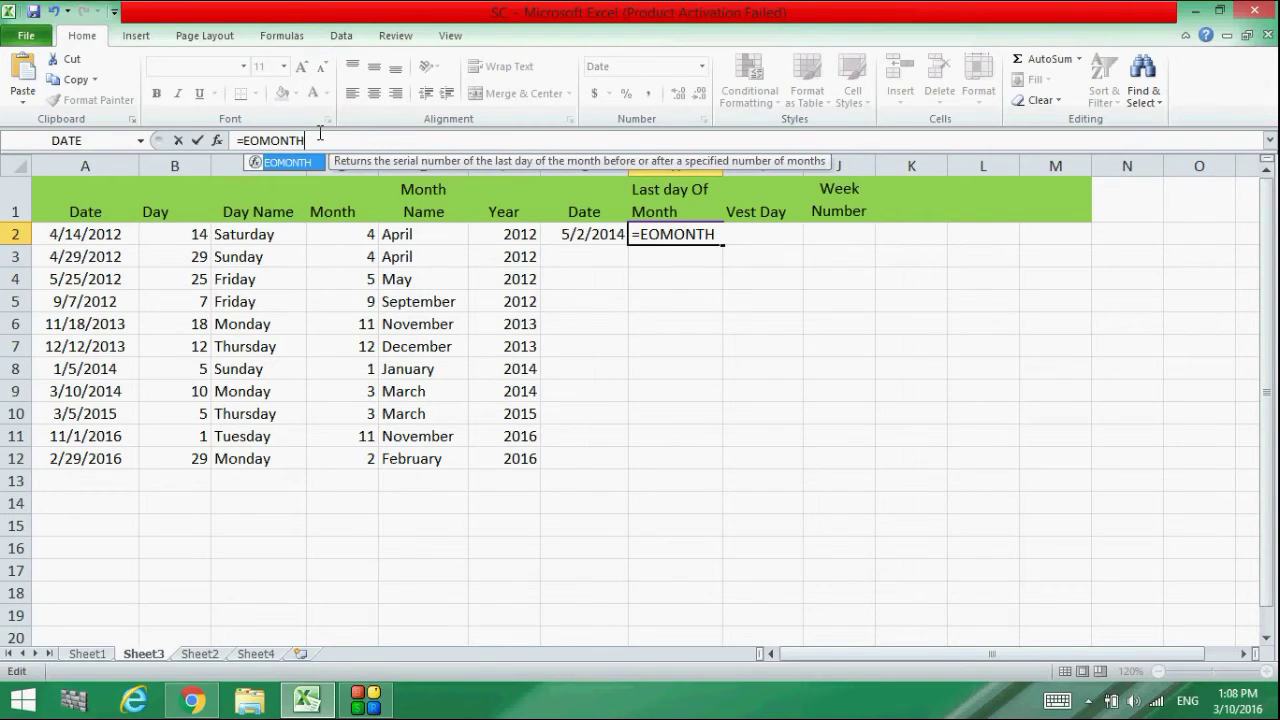
pyautogui.write('()')
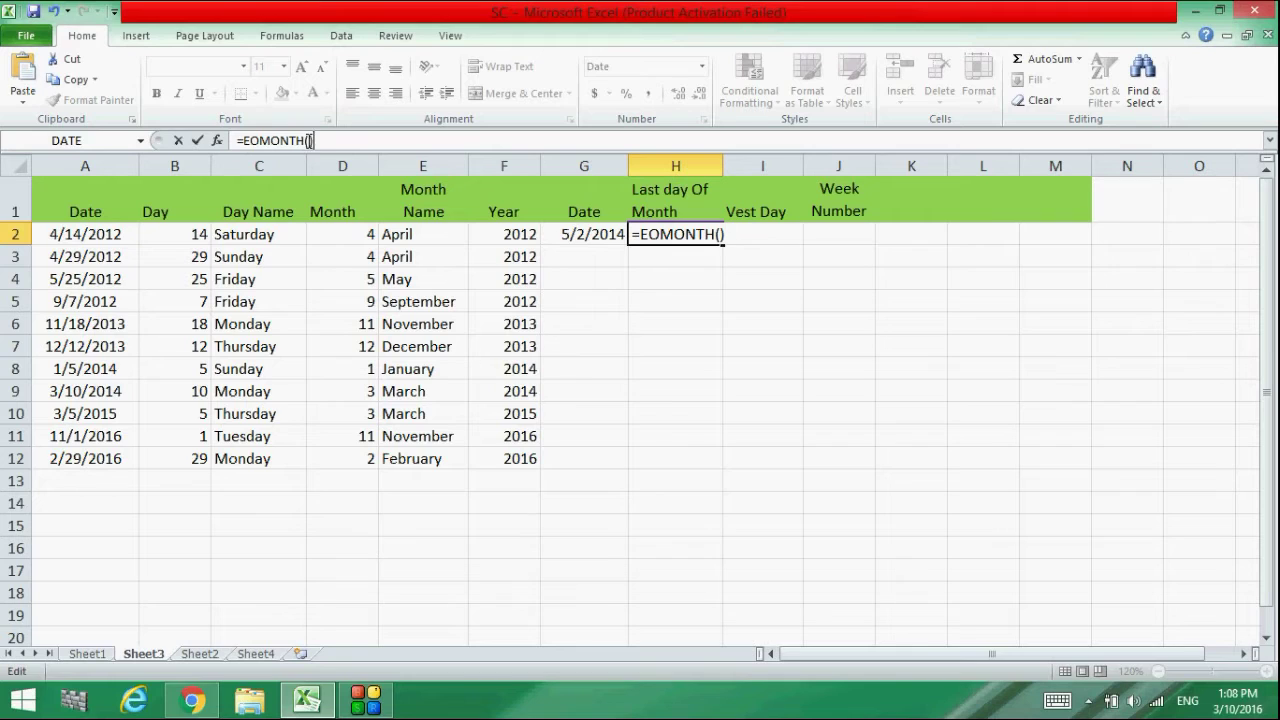
pyautogui.click(108, 232)
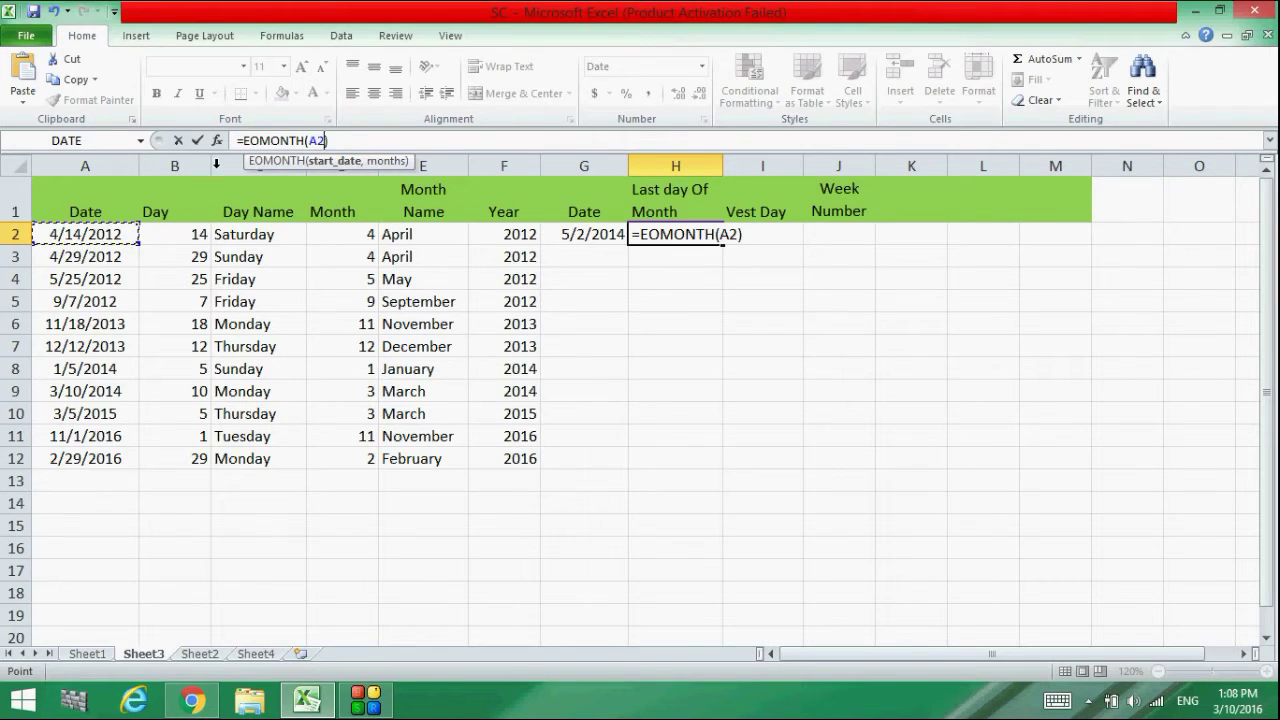
pyautogui.write(',2')
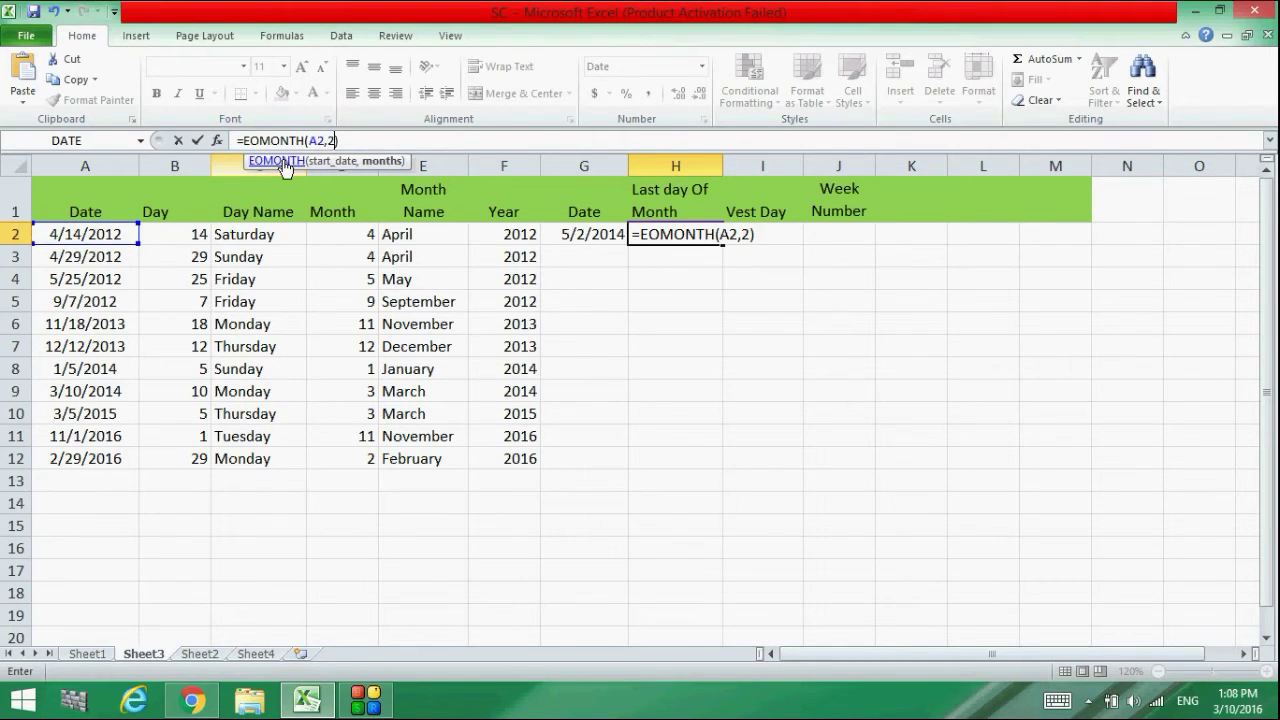
pyautogui.press('Return')
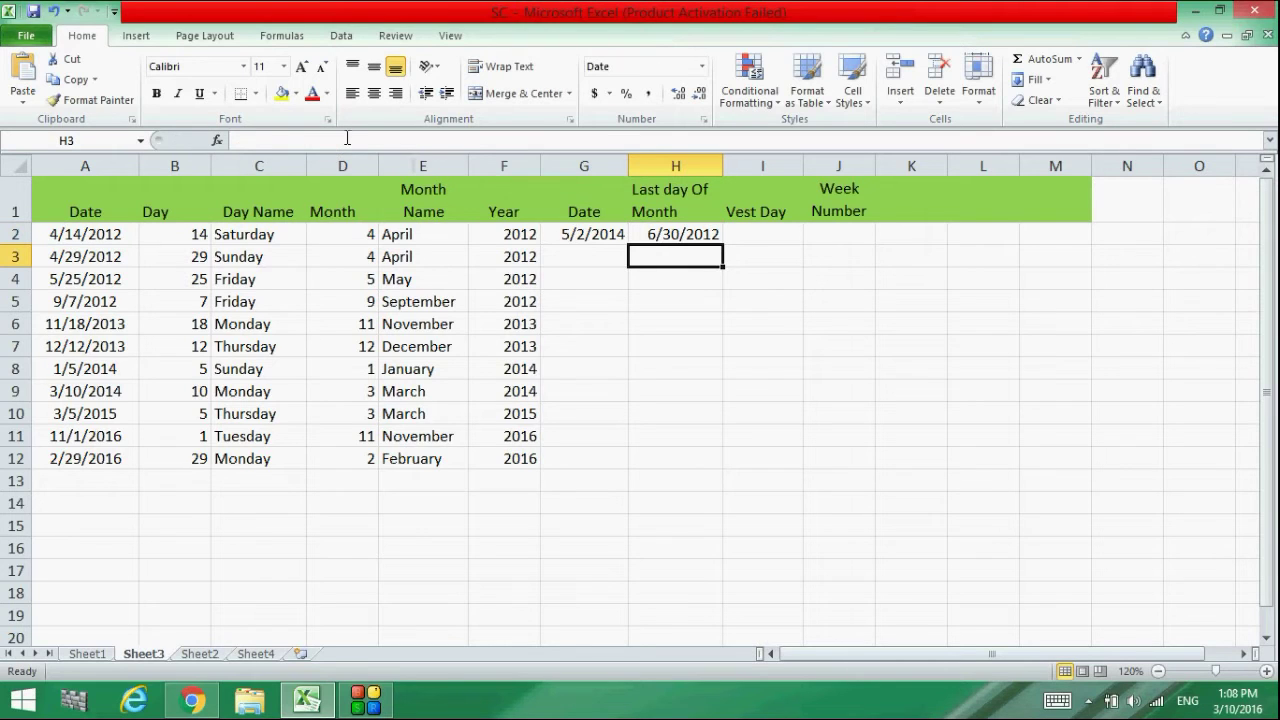
pyautogui.click(699, 233)
# - Fill =EOMONTH(A2,2) down to H12, giving 6/30/2012 through 4/30/2016
pyautogui.moveTo(727, 247); pyautogui.dragTo(719, 462)
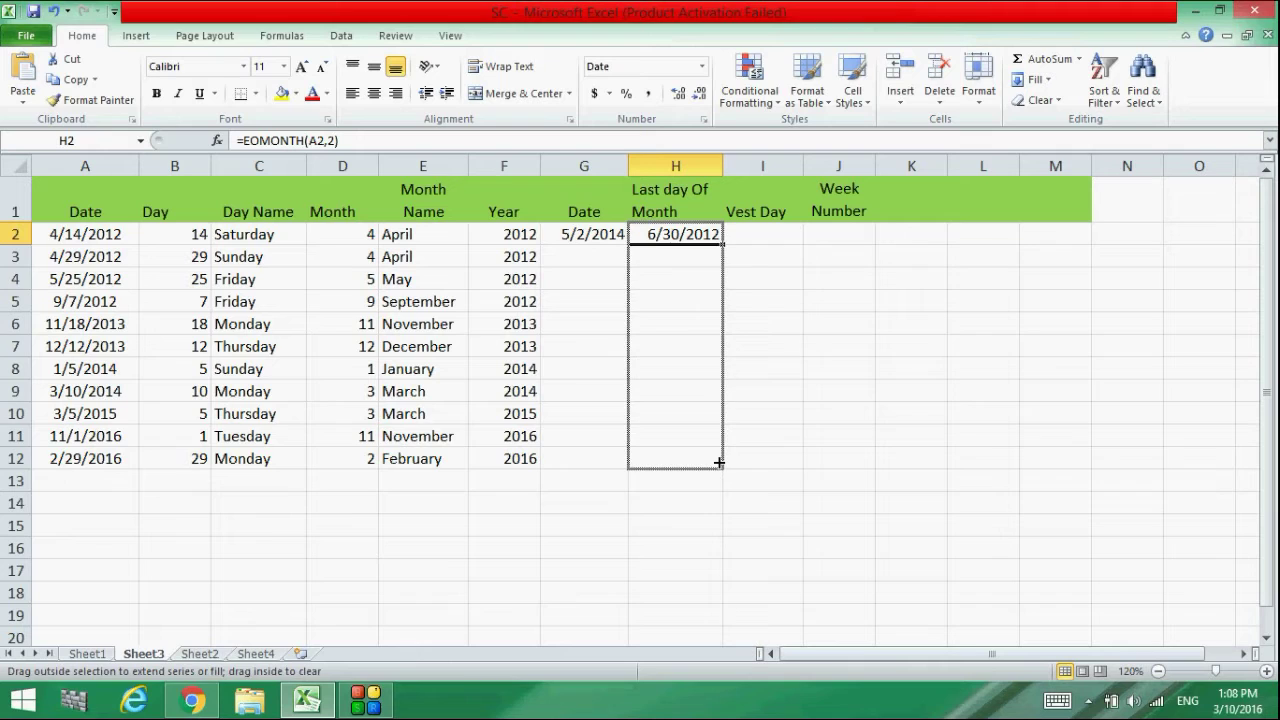
pyautogui.click(776, 393)
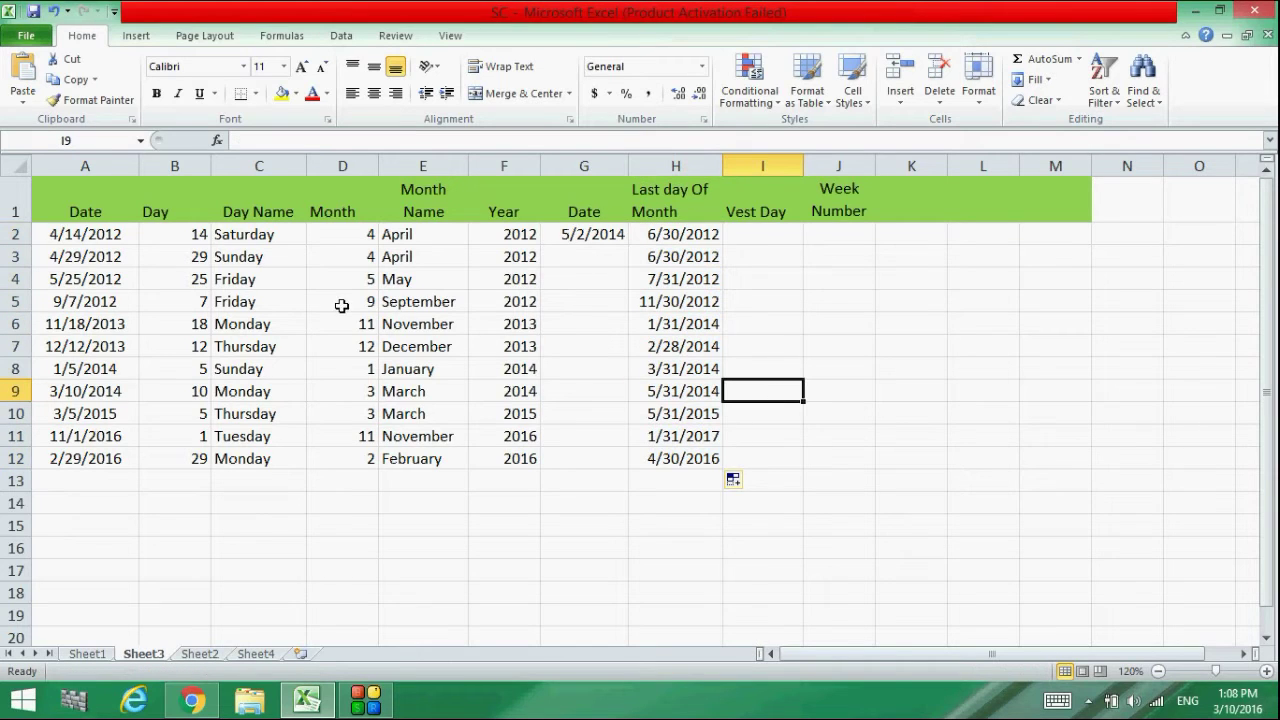
pyautogui.click(62, 234)
pyautogui.click(644, 239)
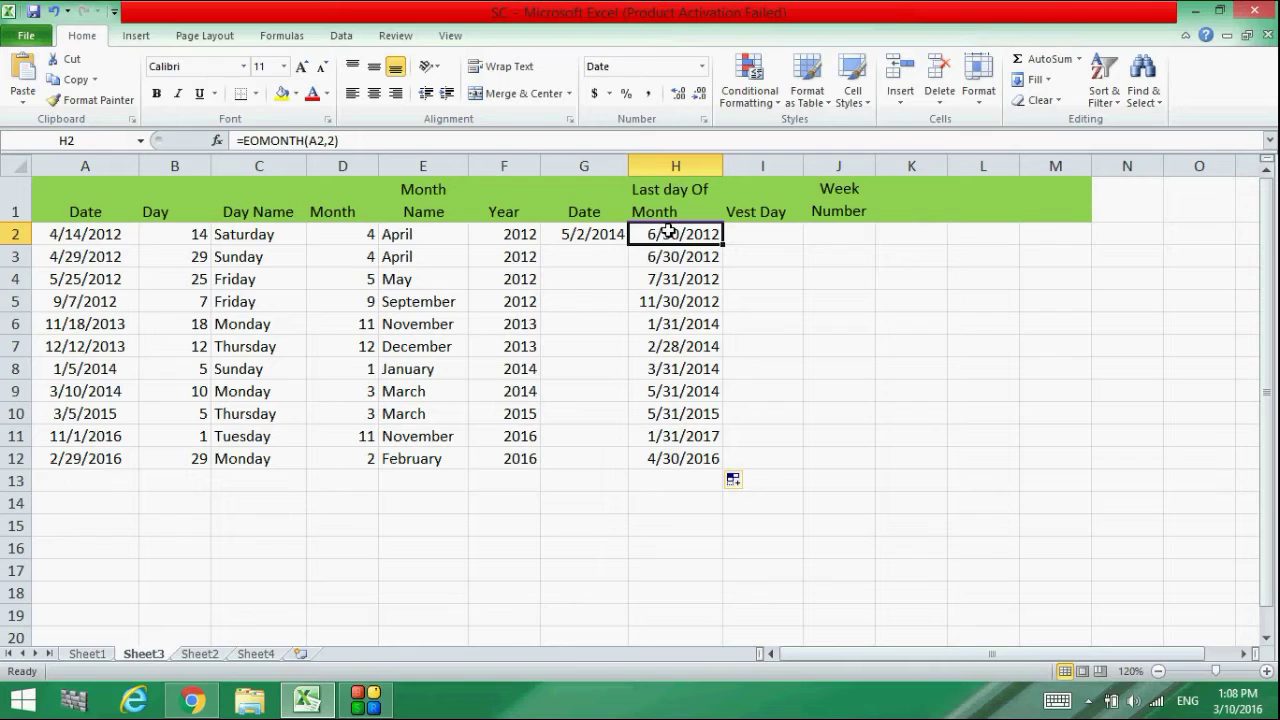
# - Compare the A4 date against the EOMONTH formulas in H2 and H4
pyautogui.click(78, 284)
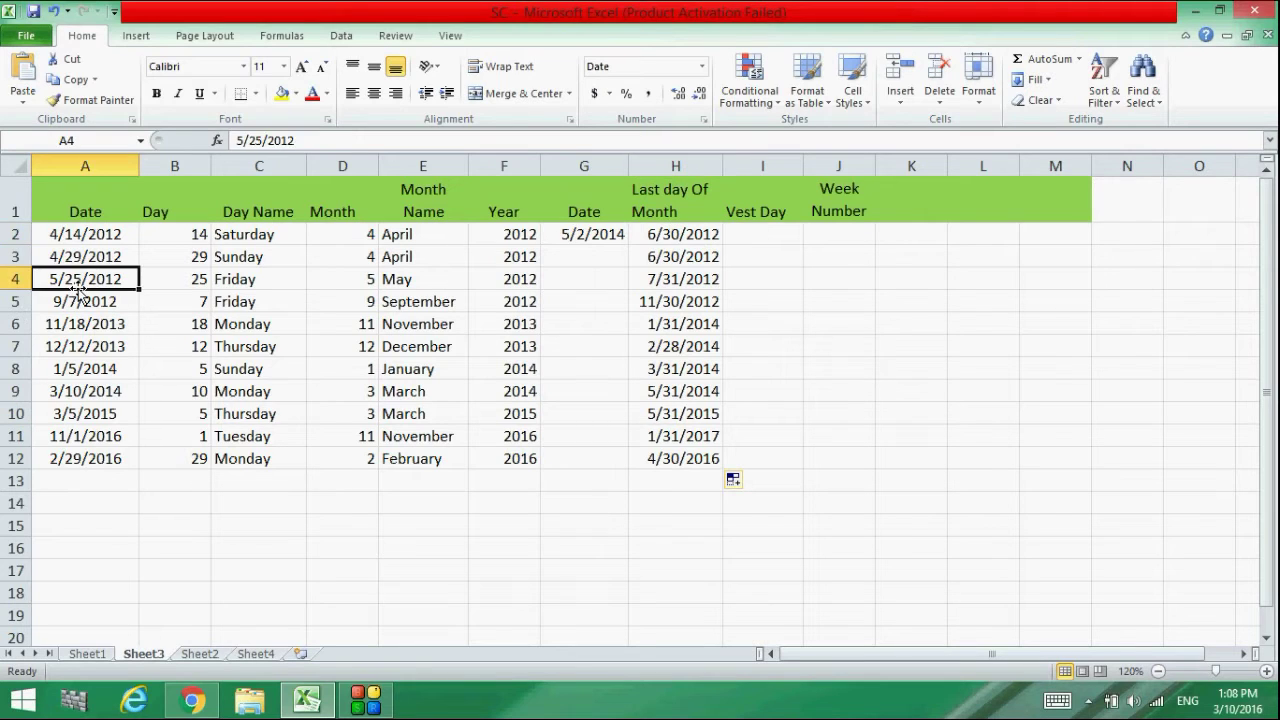
pyautogui.click(676, 238)
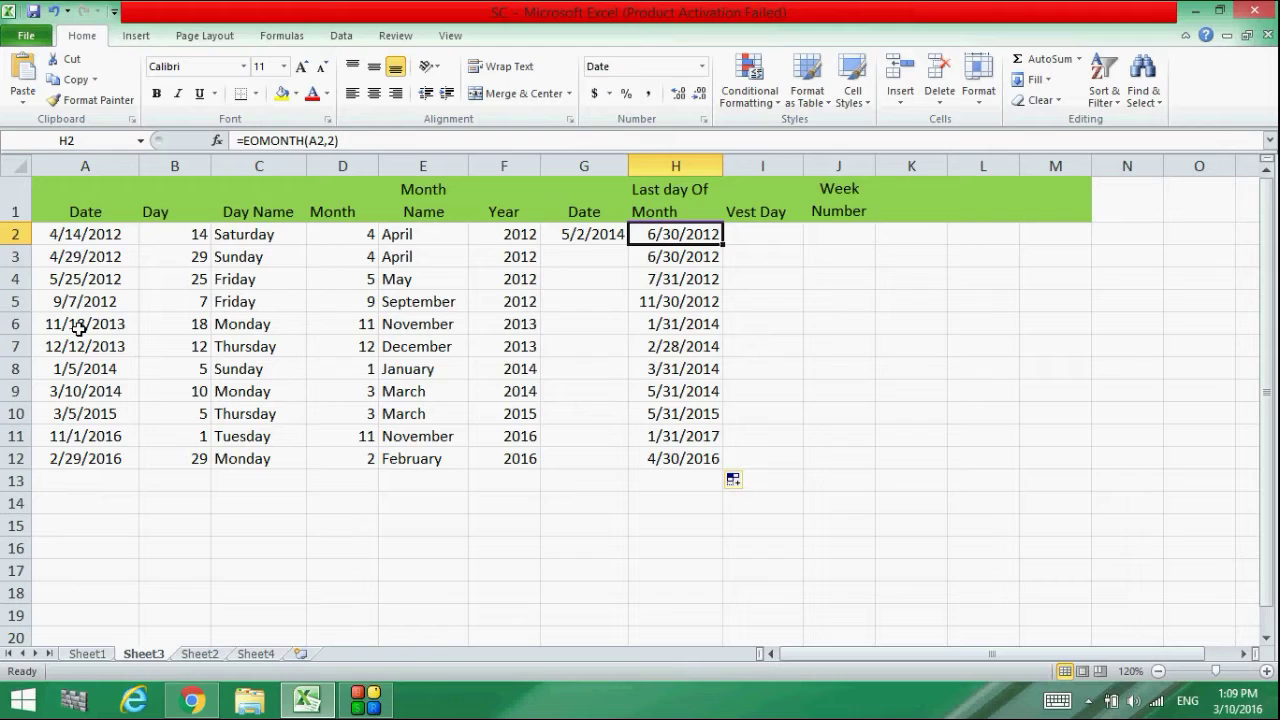
pyautogui.click(79, 328)
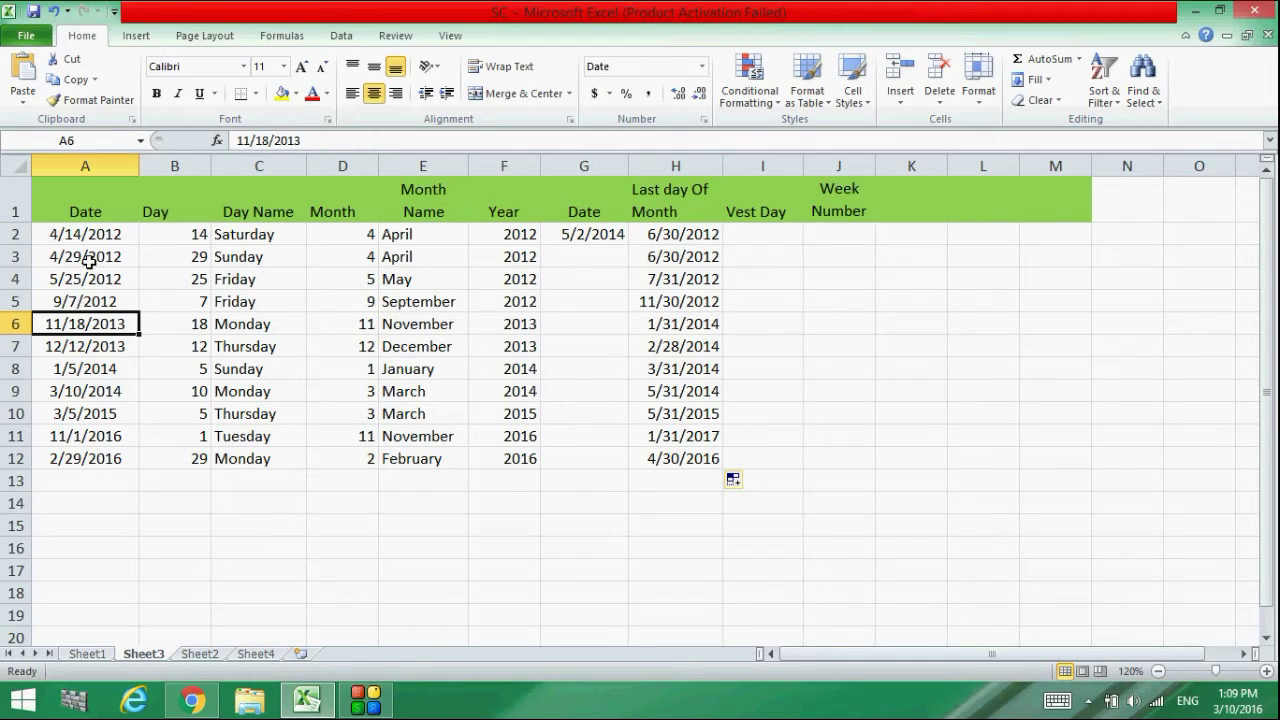
pyautogui.click(90, 281)
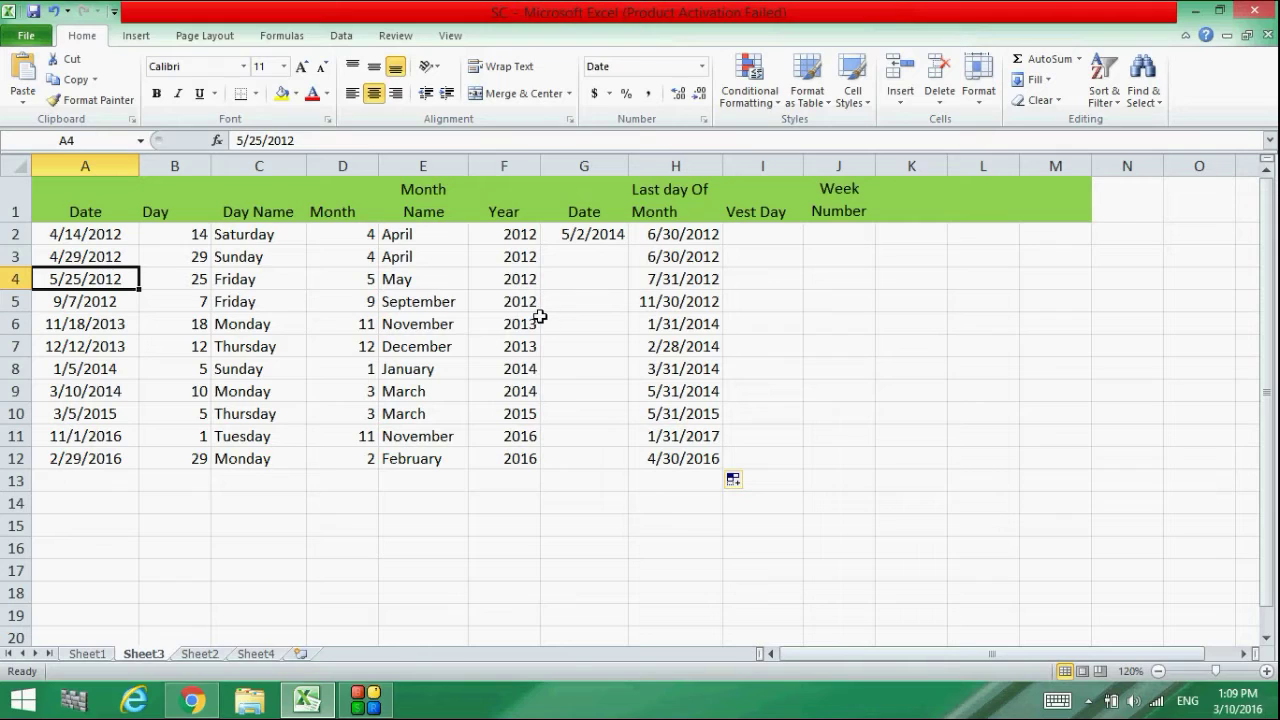
pyautogui.click(655, 283)
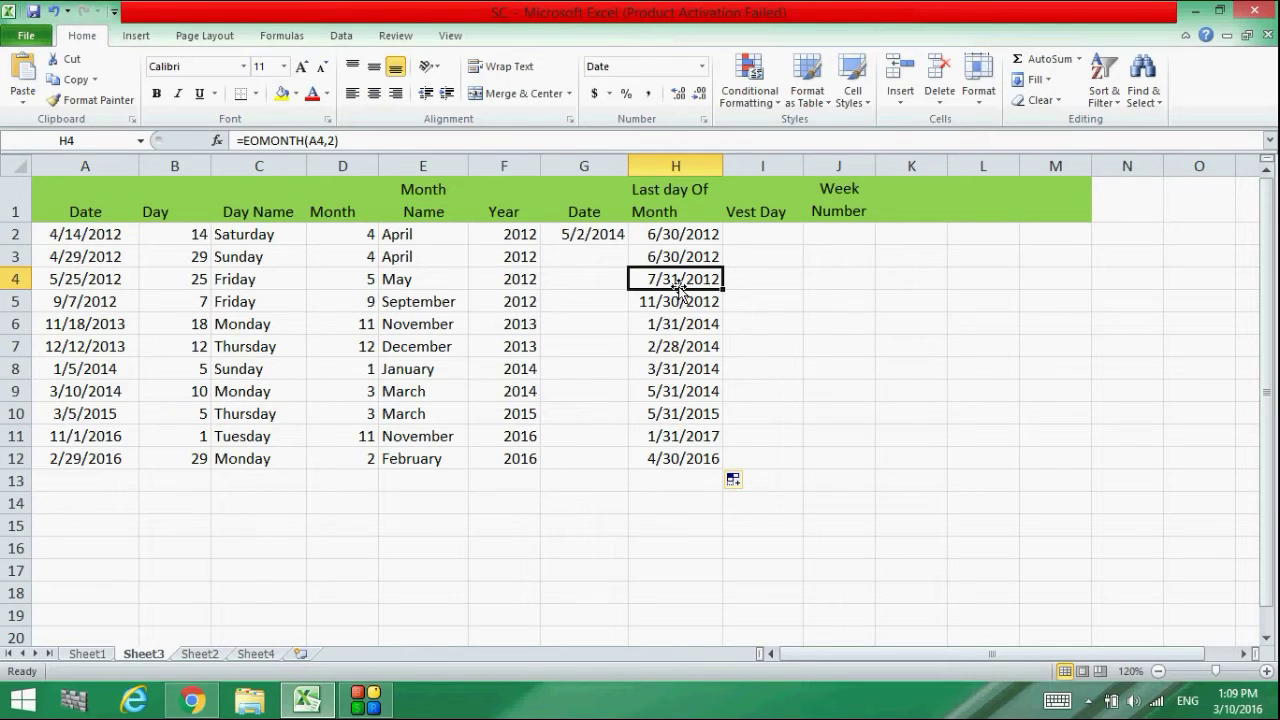
pyautogui.click(330, 141)
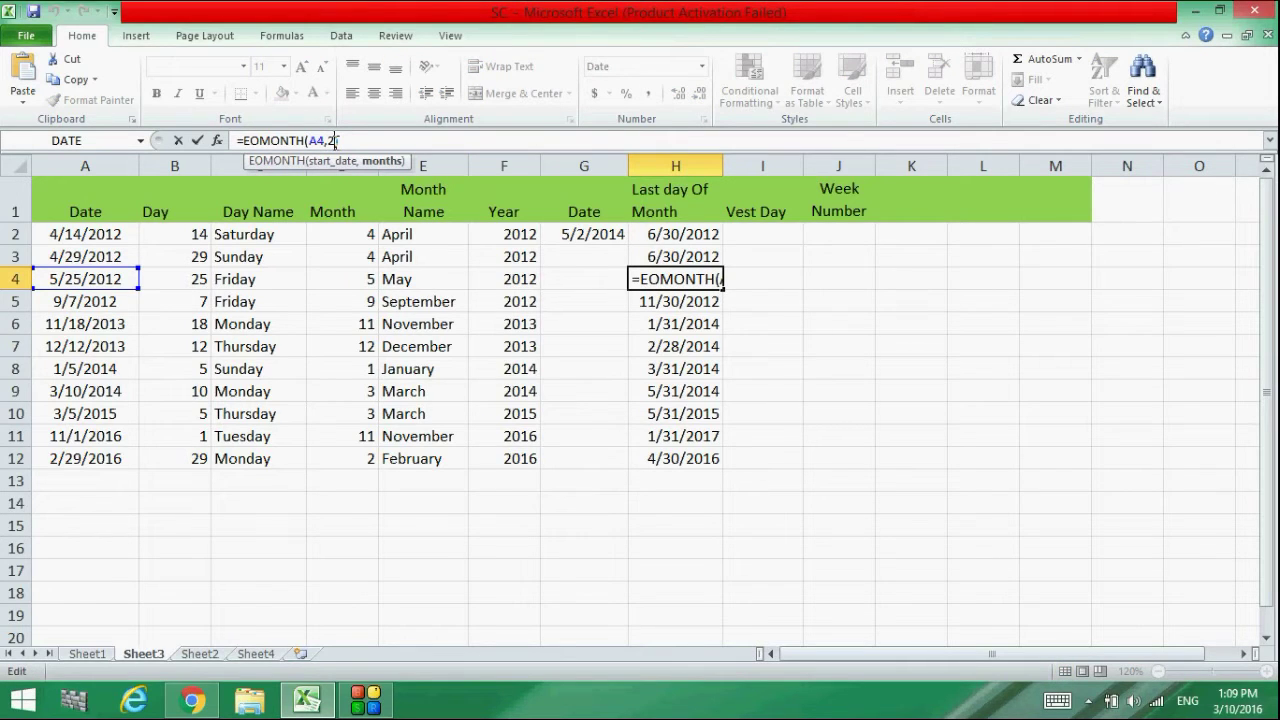
pyautogui.click(640, 236)
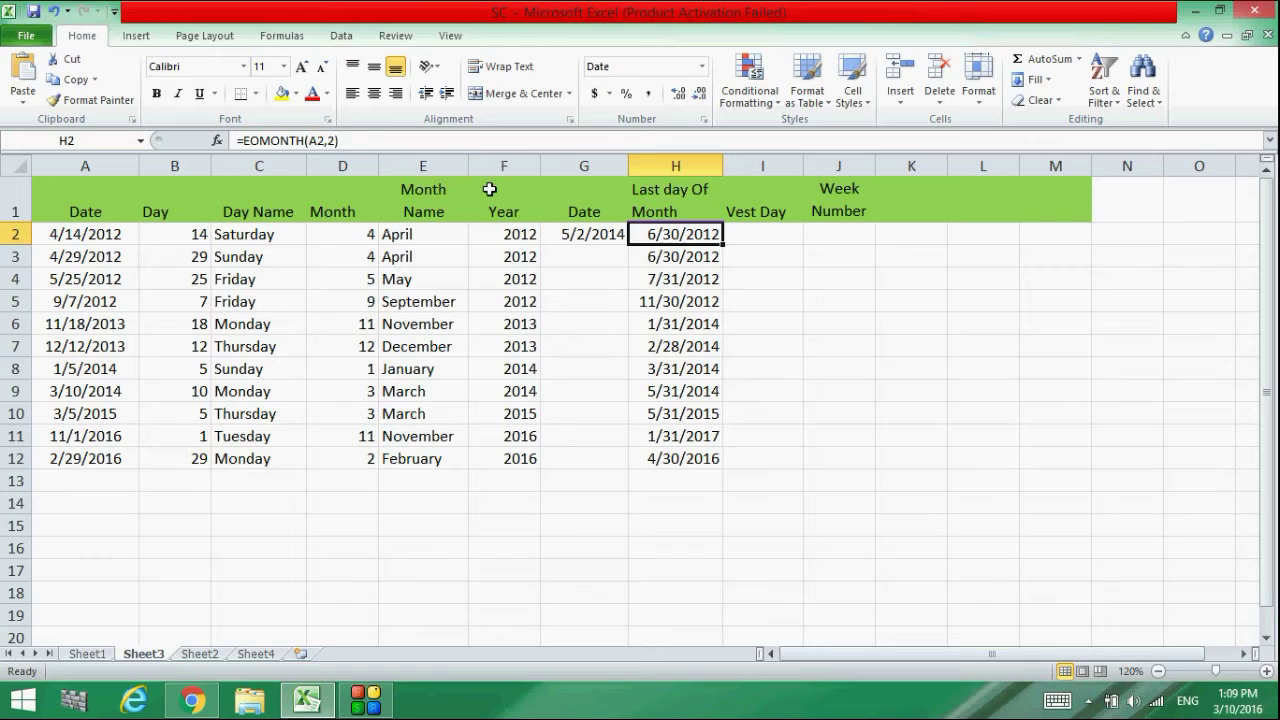
# - Change H2 to =EOMONTH(A2,-1) and fill it down to H12
pyautogui.click(335, 141)
pyautogui.press('BackSpace')
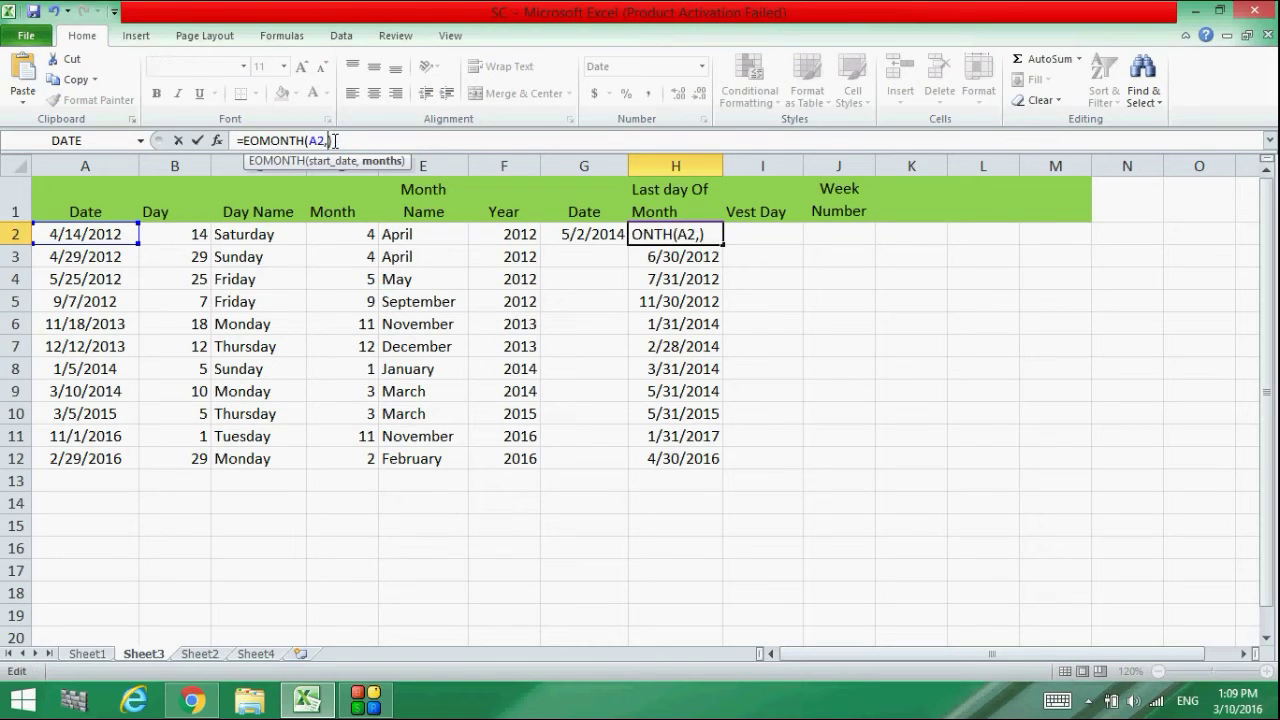
pyautogui.write('-1')
pyautogui.press('Return')
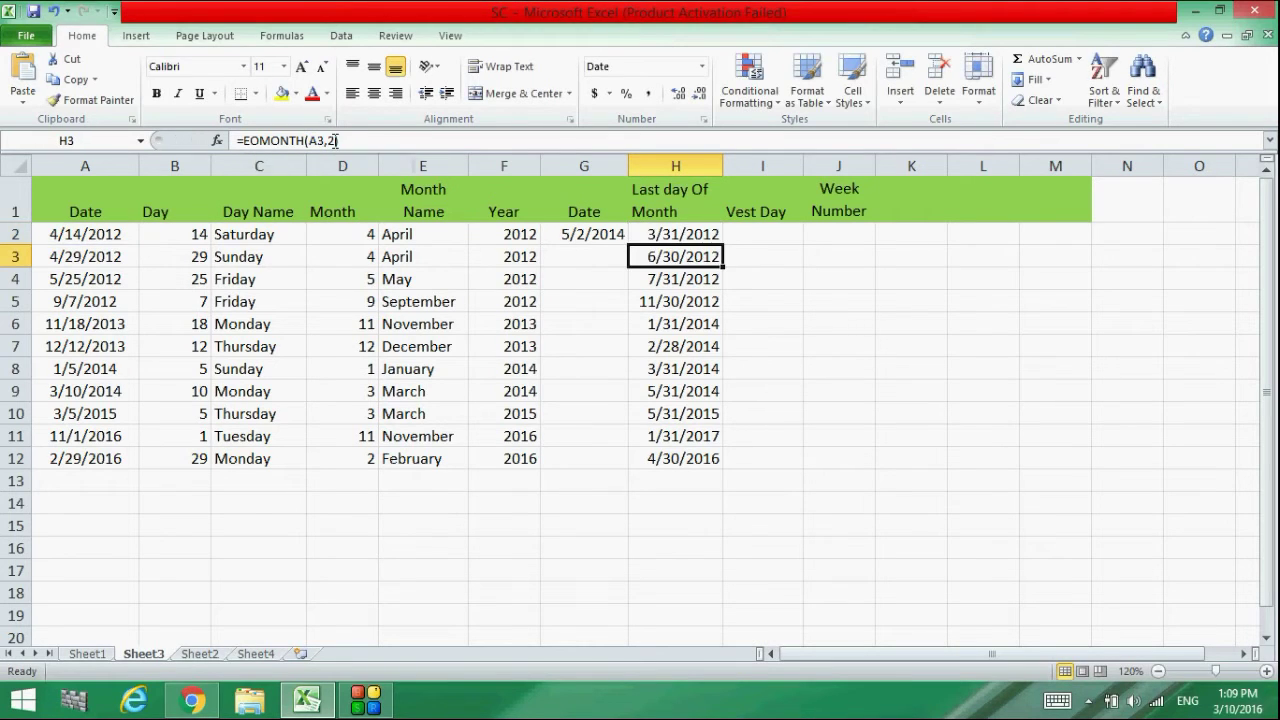
pyautogui.click(690, 234)
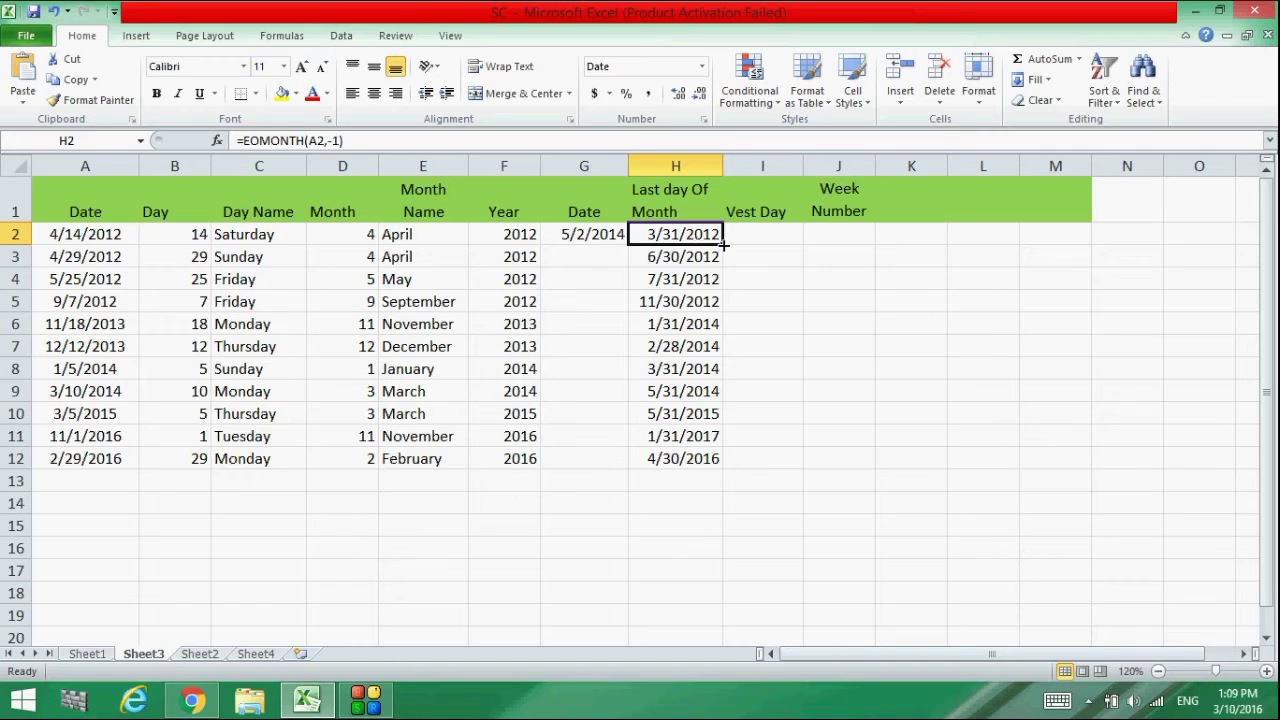
pyautogui.moveTo(723, 244); pyautogui.dragTo(720, 462)
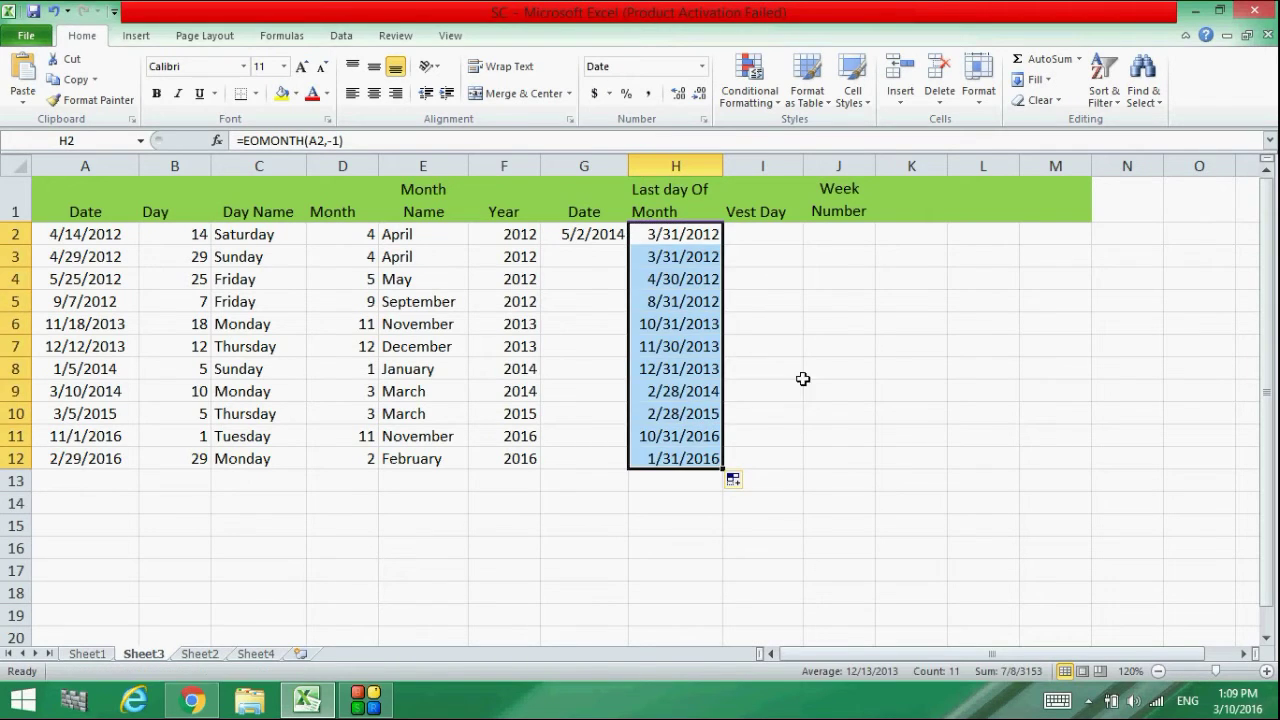
pyautogui.click(845, 323)
pyautogui.click(662, 232)
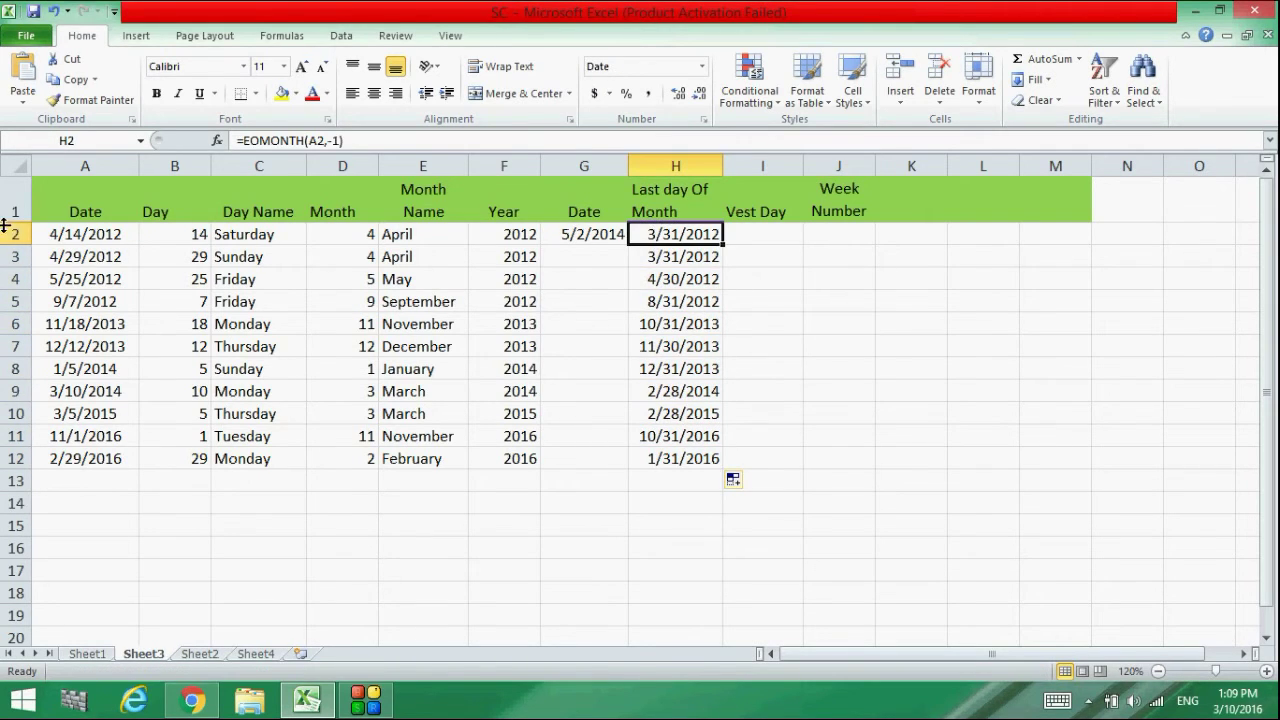
pyautogui.click(80, 236)
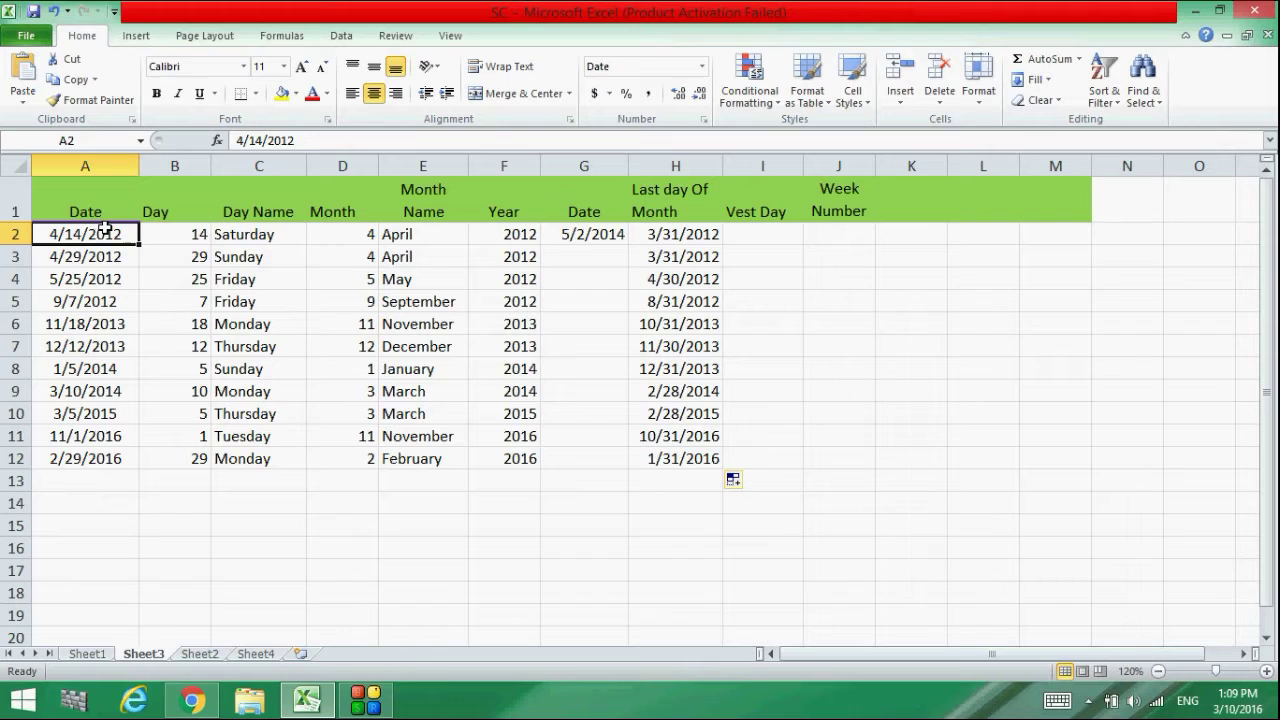
# - Change H2 back to =EOMONTH(A2,0) and fill it down to H12 again
pyautogui.click(680, 232)
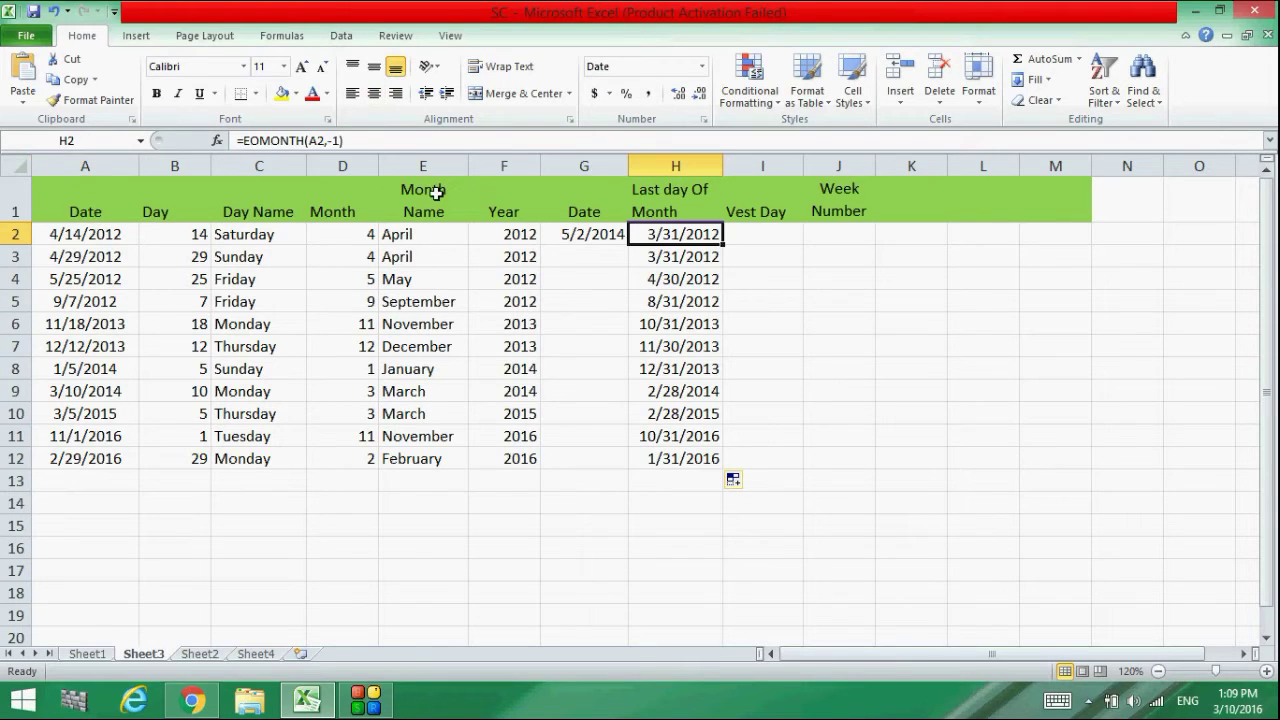
pyautogui.click(337, 141)
pyautogui.press('BackSpace')
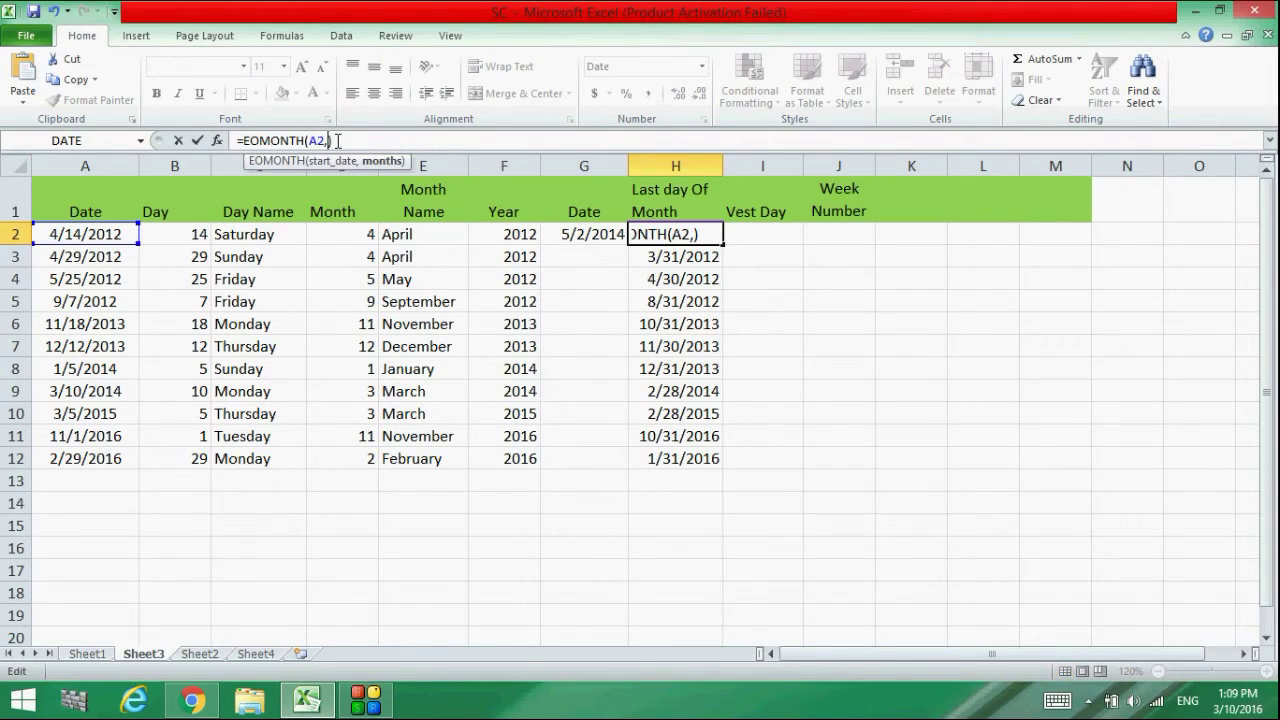
pyautogui.write('0')
pyautogui.click(348, 141)
pyautogui.press('Return')
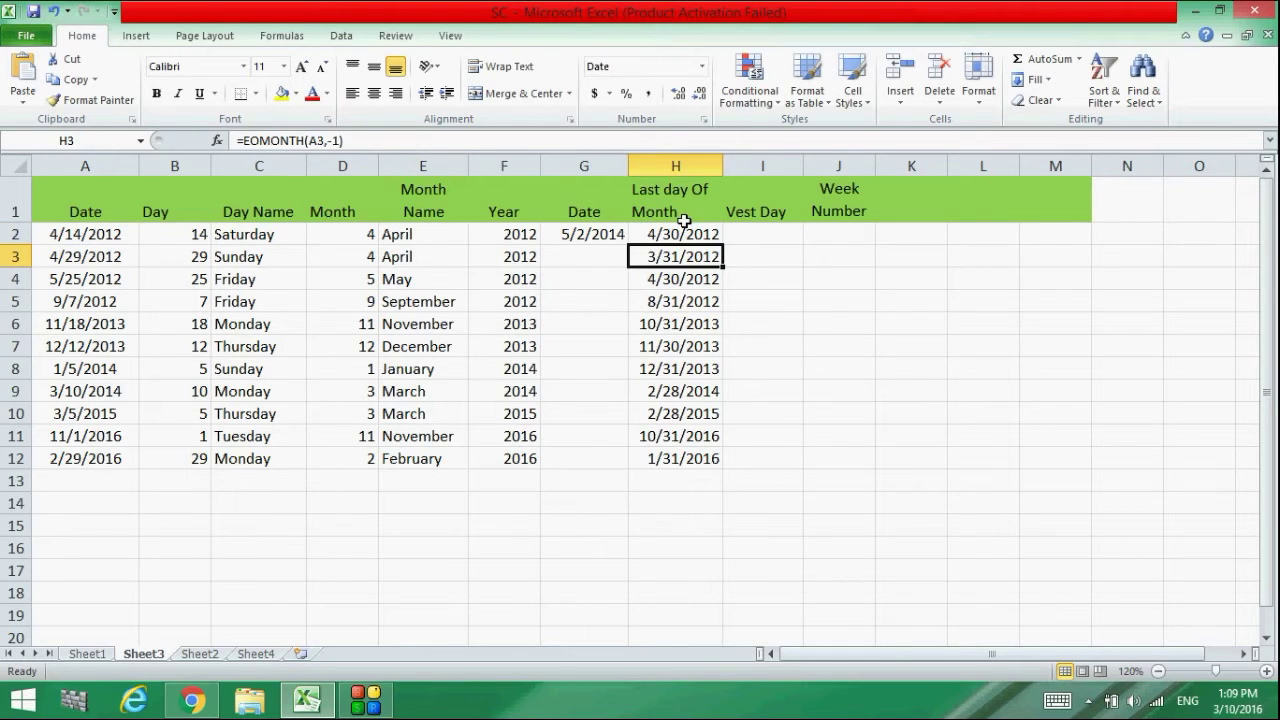
pyautogui.click(688, 230)
pyautogui.moveTo(724, 244); pyautogui.dragTo(731, 458)
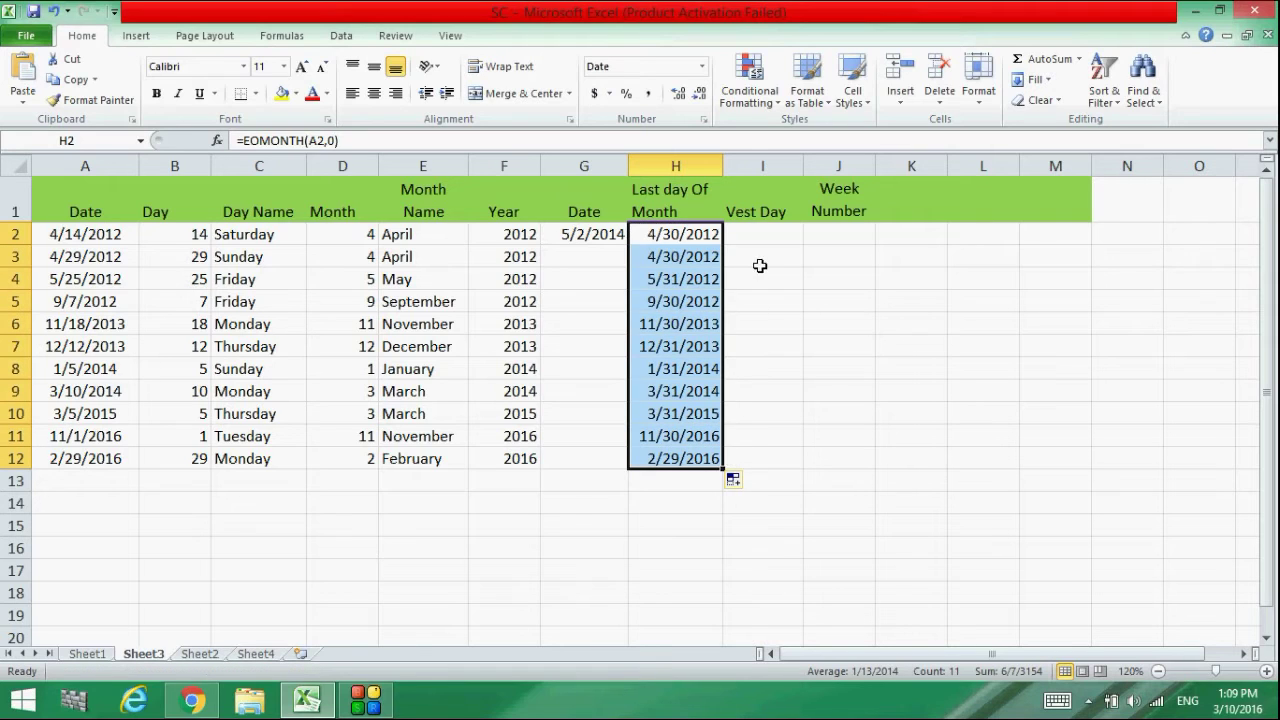
pyautogui.click(759, 235)
pyautogui.write('=')
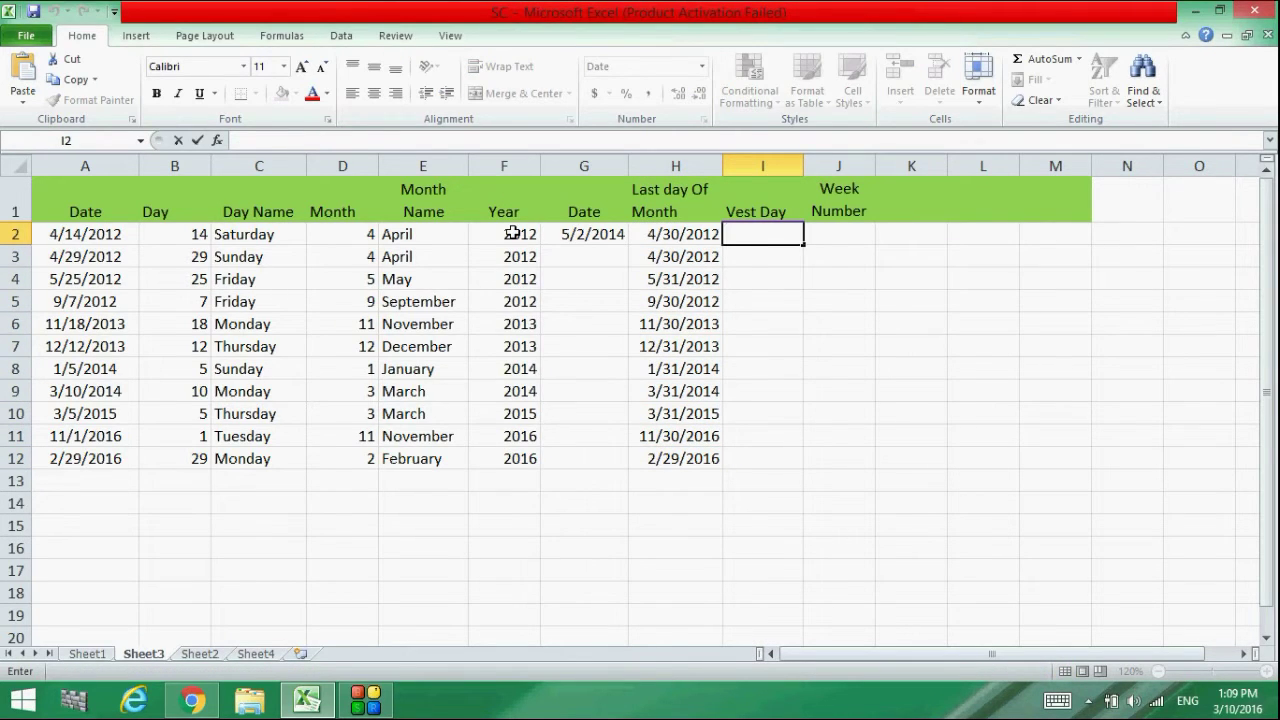
# - Enter =EDATE(A2,1) in I2 for the first Vest Day
pyautogui.click(54, 252)
pyautogui.click(62, 236)
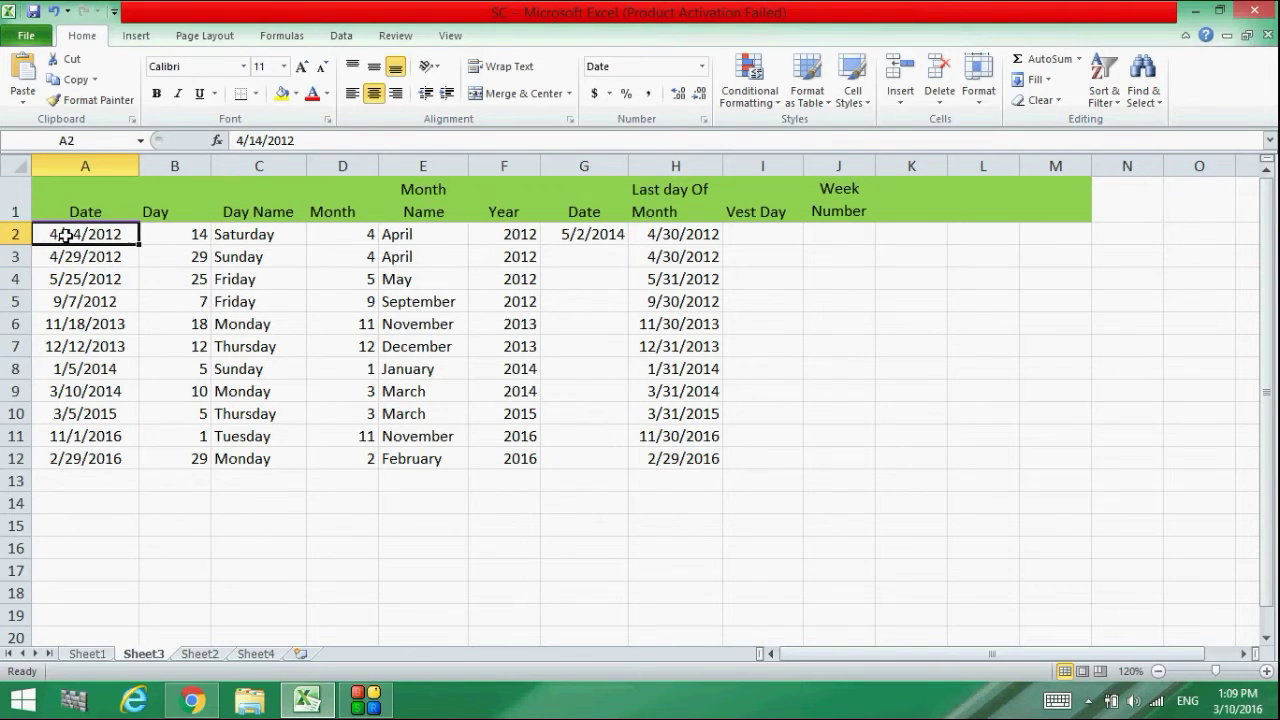
pyautogui.click(743, 234)
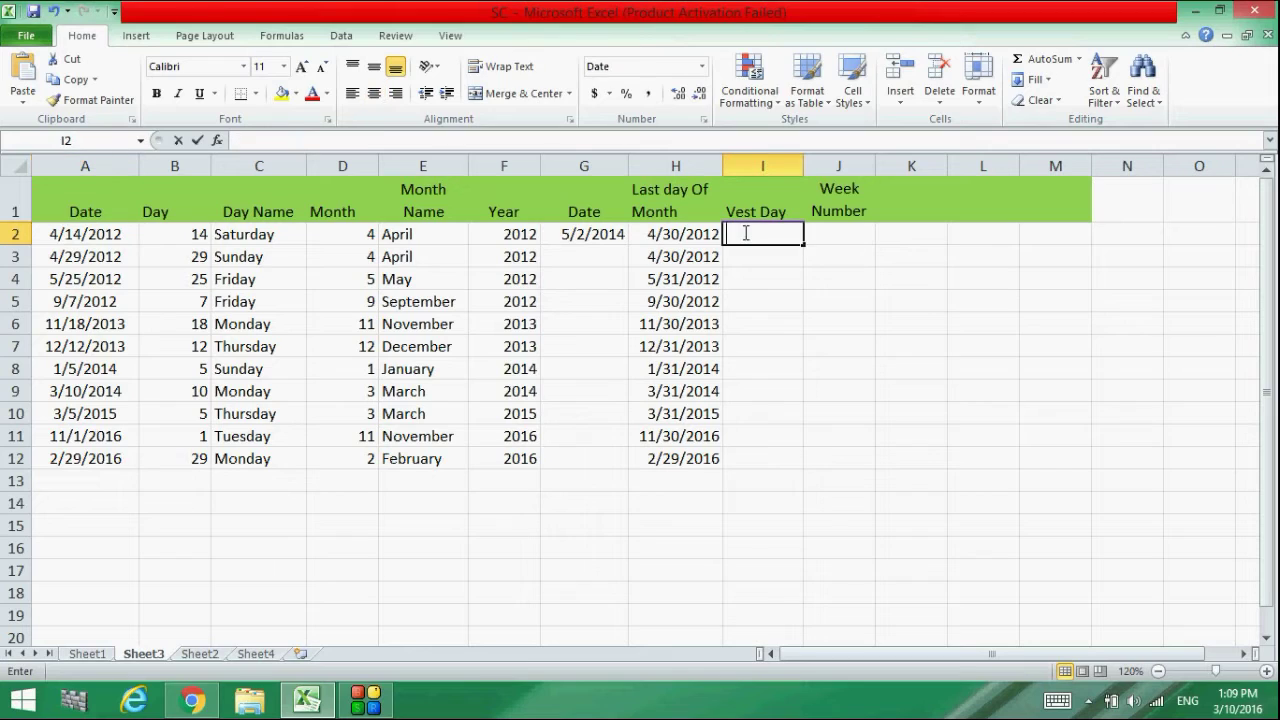
pyautogui.press('BackSpace')
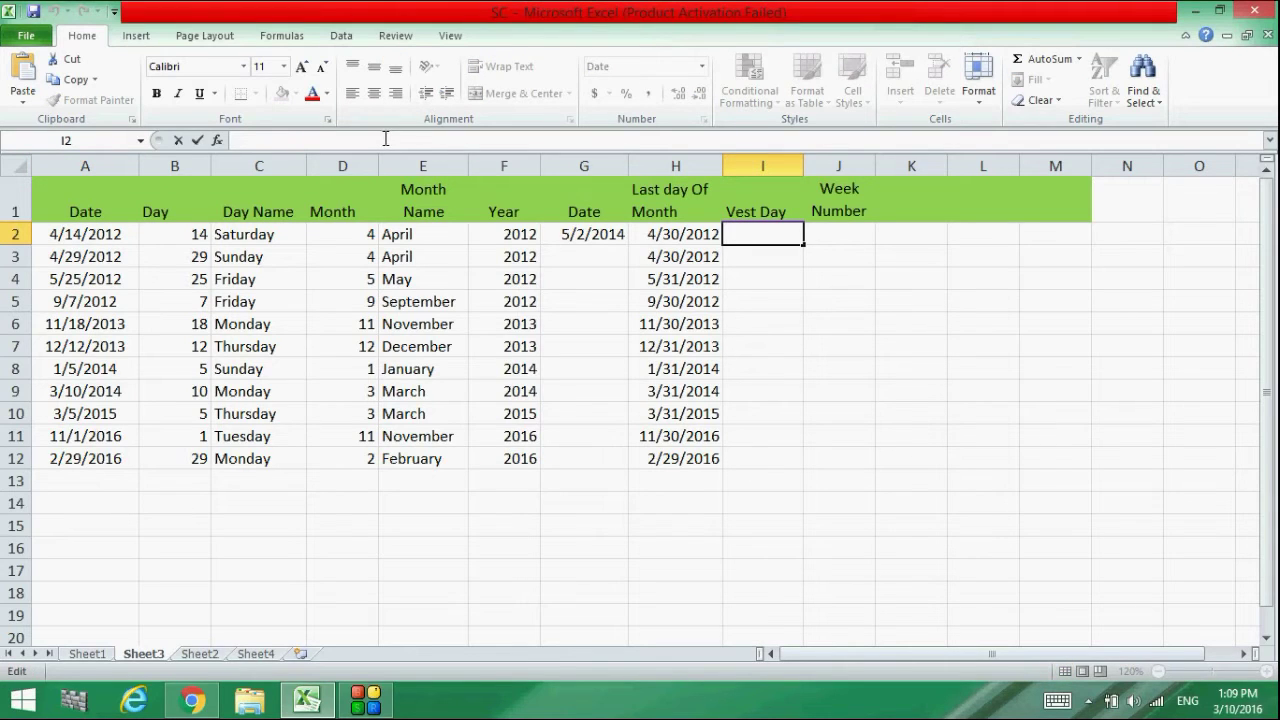
pyautogui.write('=')
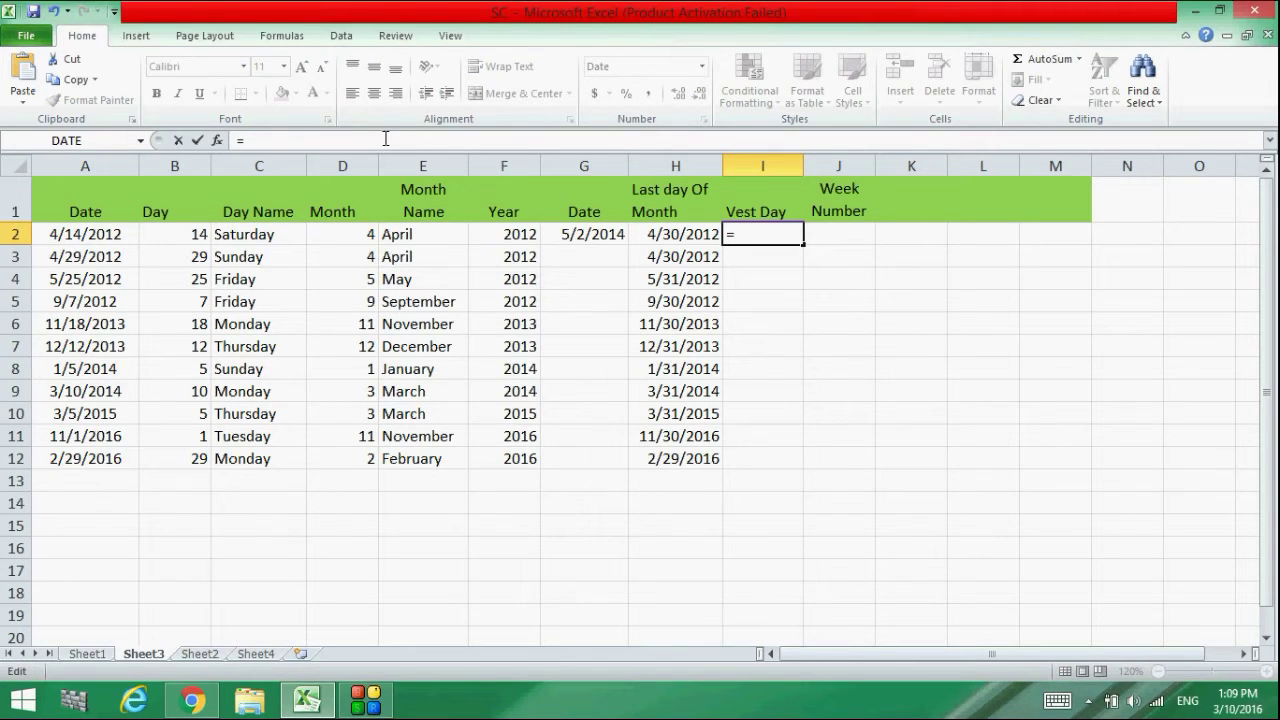
pyautogui.write('ed')
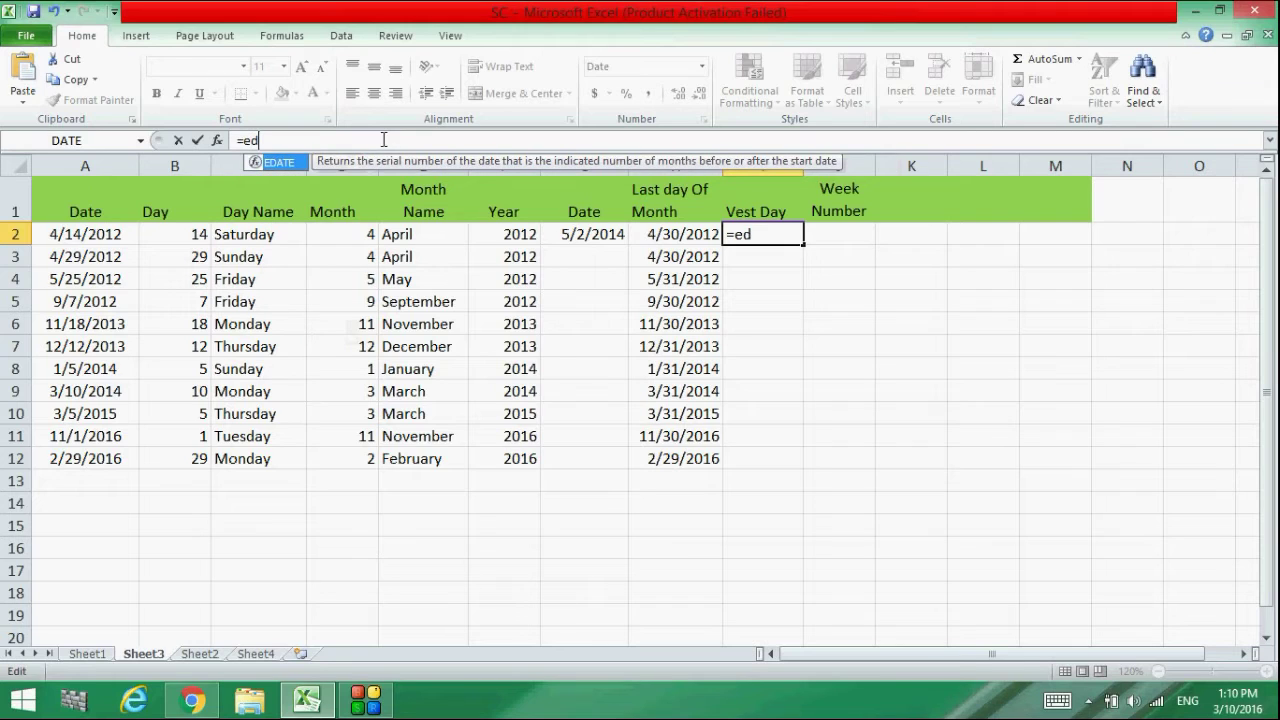
pyautogui.doubleClick(279, 162)
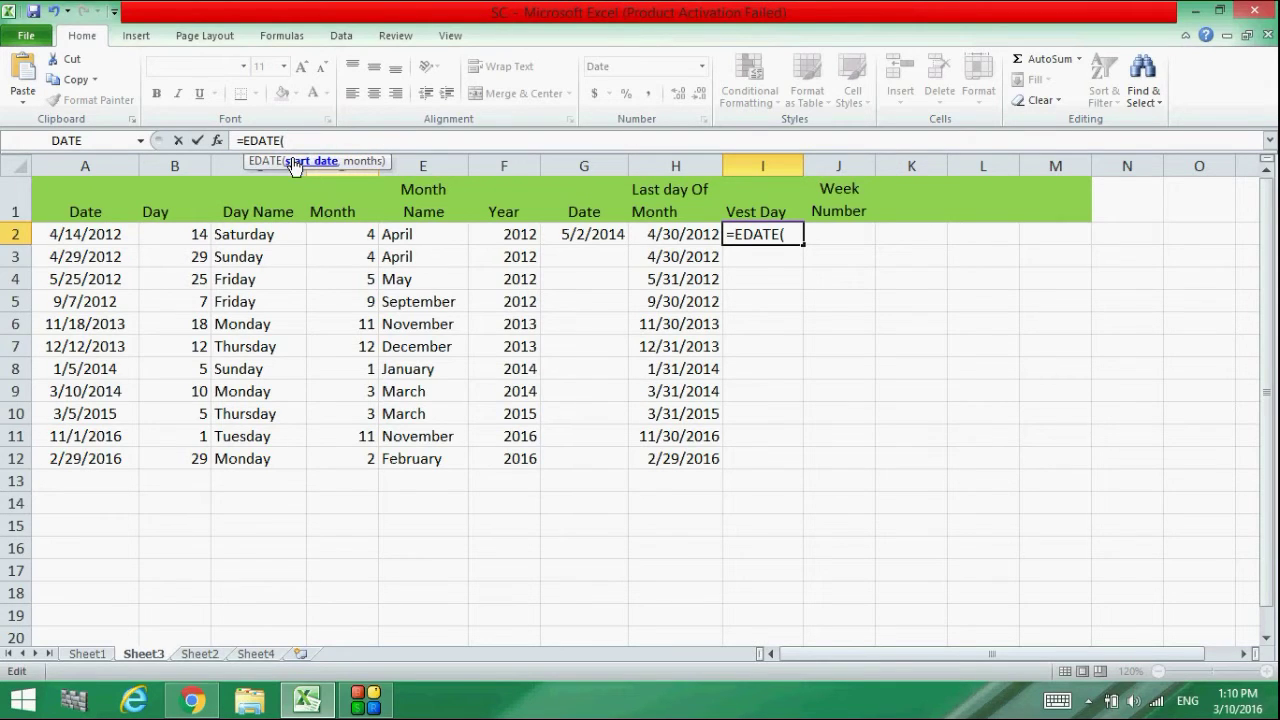
pyautogui.click(103, 238)
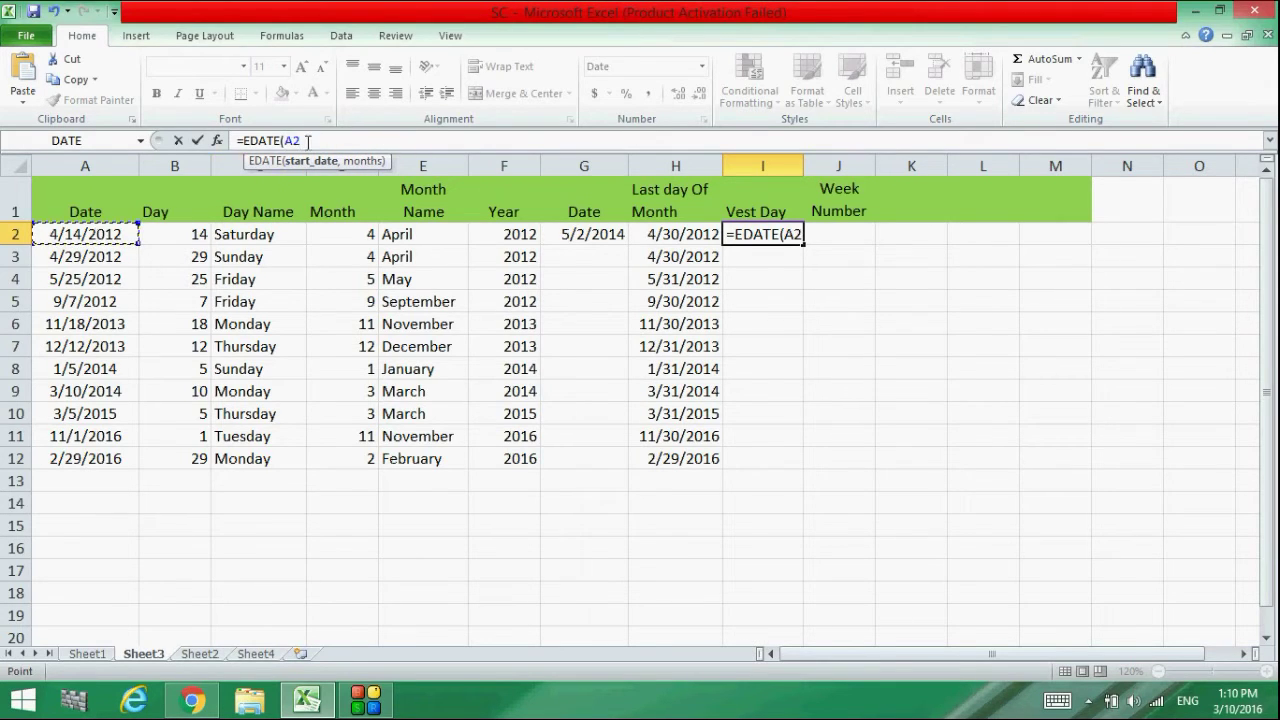
pyautogui.write(',')
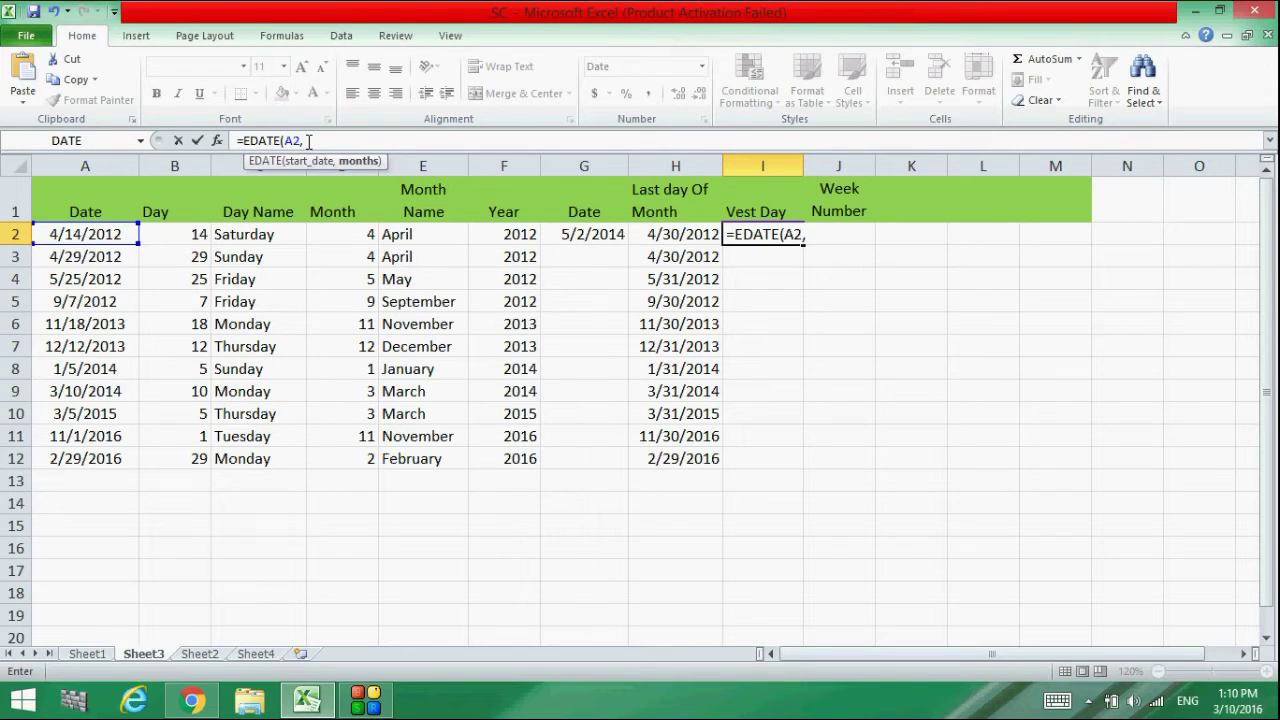
pyautogui.write(')')
pyautogui.press('Return')
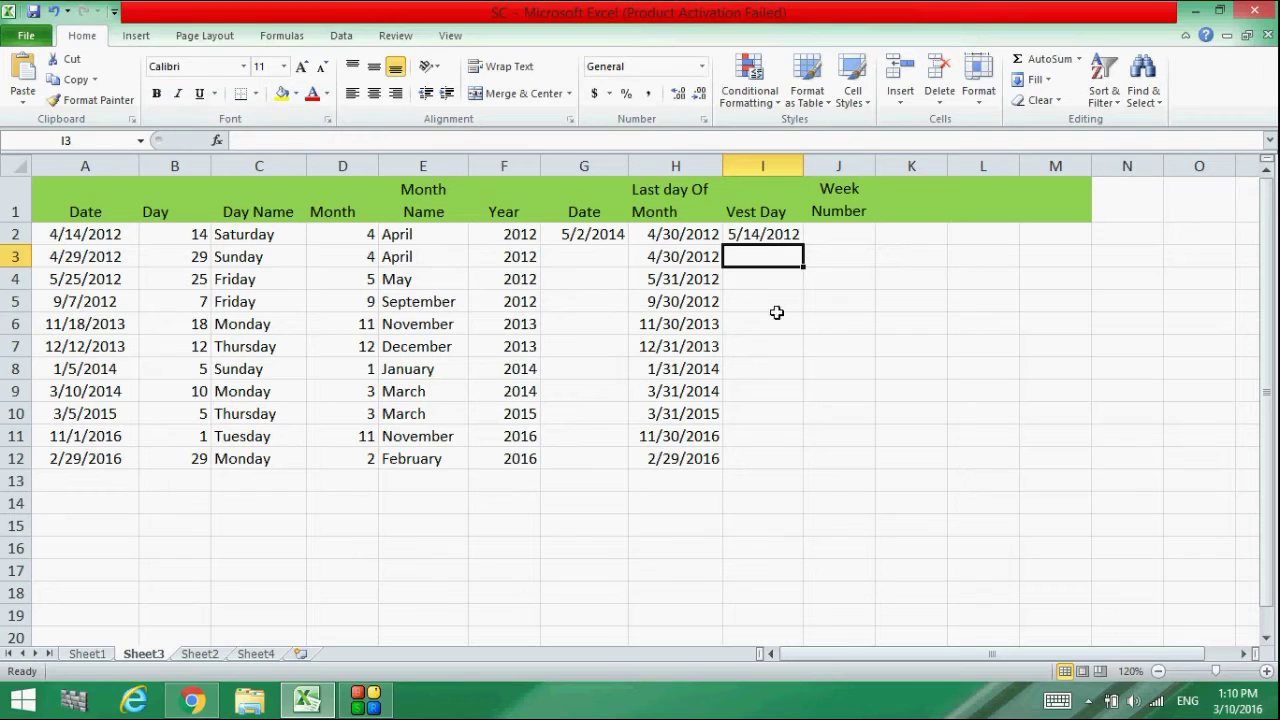
# - Fill the EDATE formula down to I12 and widen column I to show every date
pyautogui.click(763, 234)
pyautogui.moveTo(802, 245); pyautogui.dragTo(812, 470)
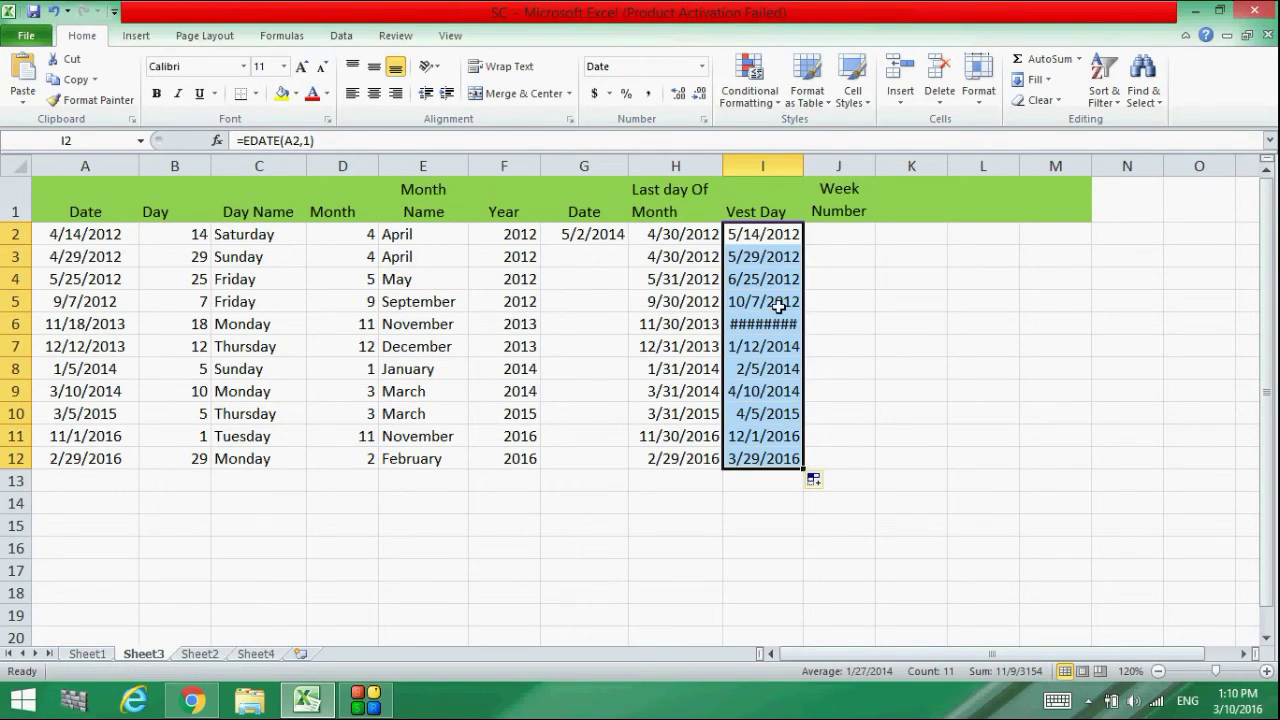
pyautogui.click(766, 320)
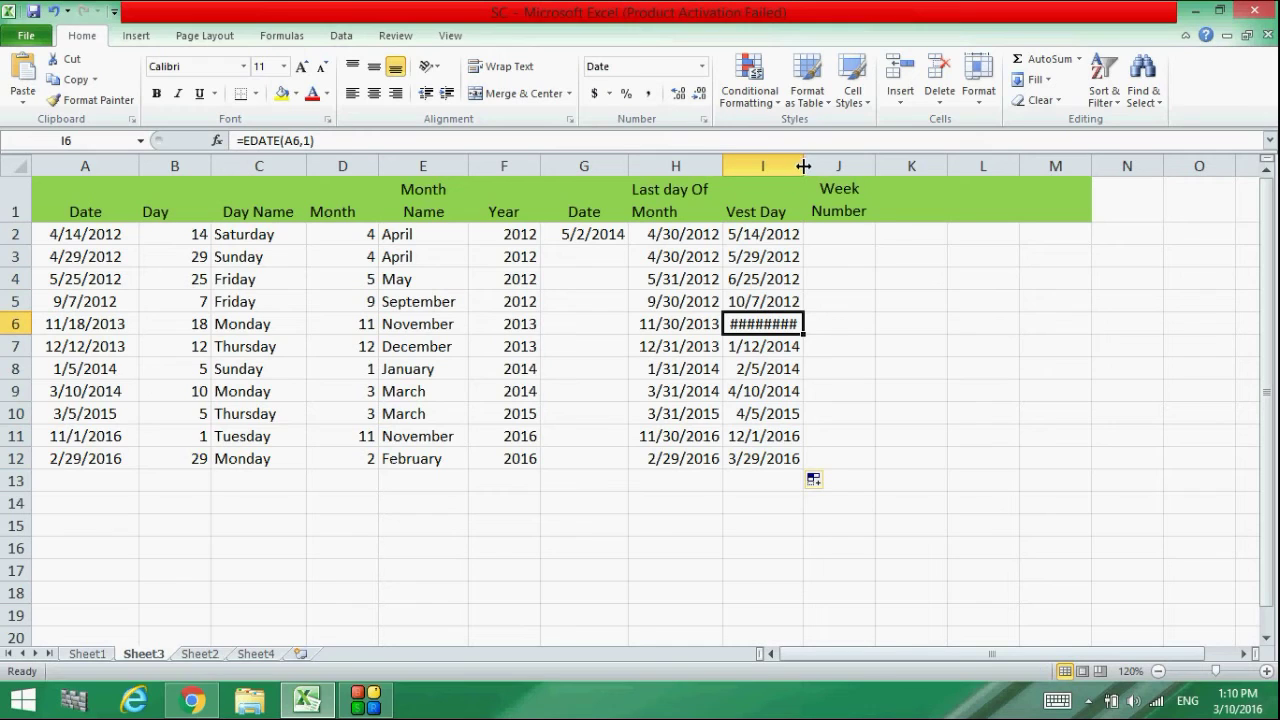
pyautogui.moveTo(803, 166); pyautogui.dragTo(817, 166)
pyautogui.click(784, 306)
pyautogui.click(781, 253)
pyautogui.click(779, 232)
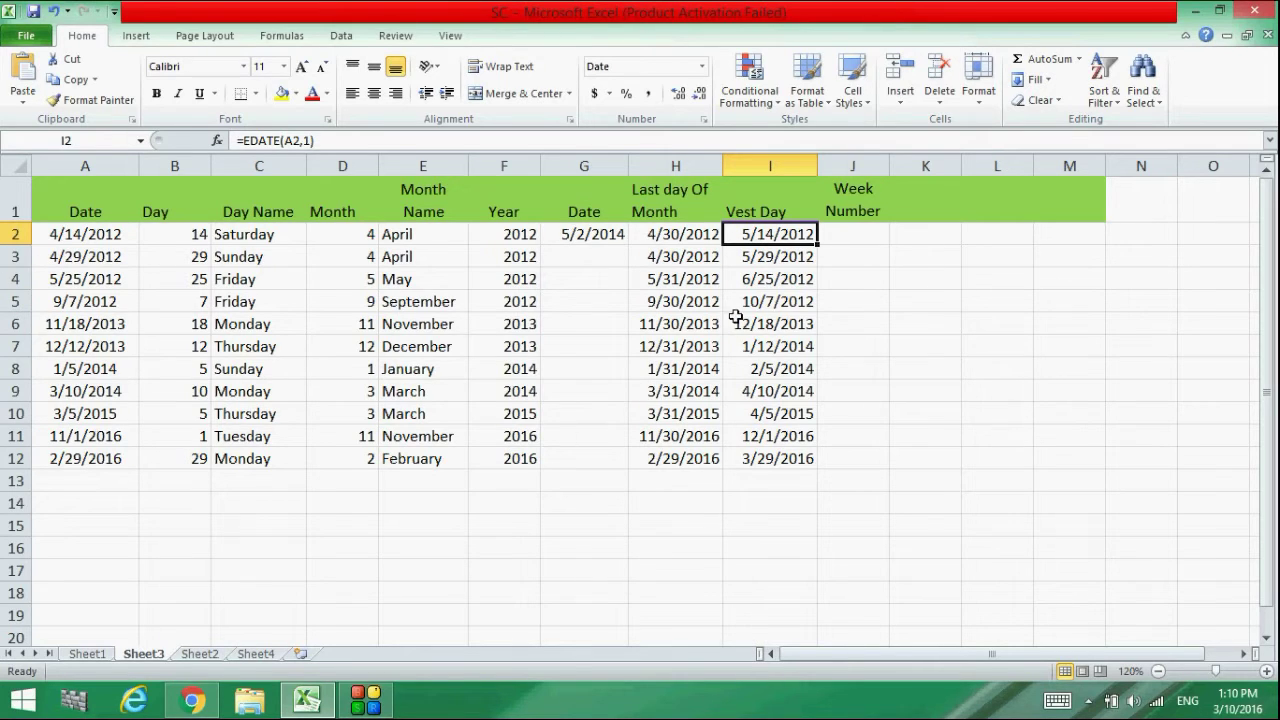
pyautogui.click(308, 140)
# - Change I2's months argument to -2 and fill it down to I12
pyautogui.click(308, 140)
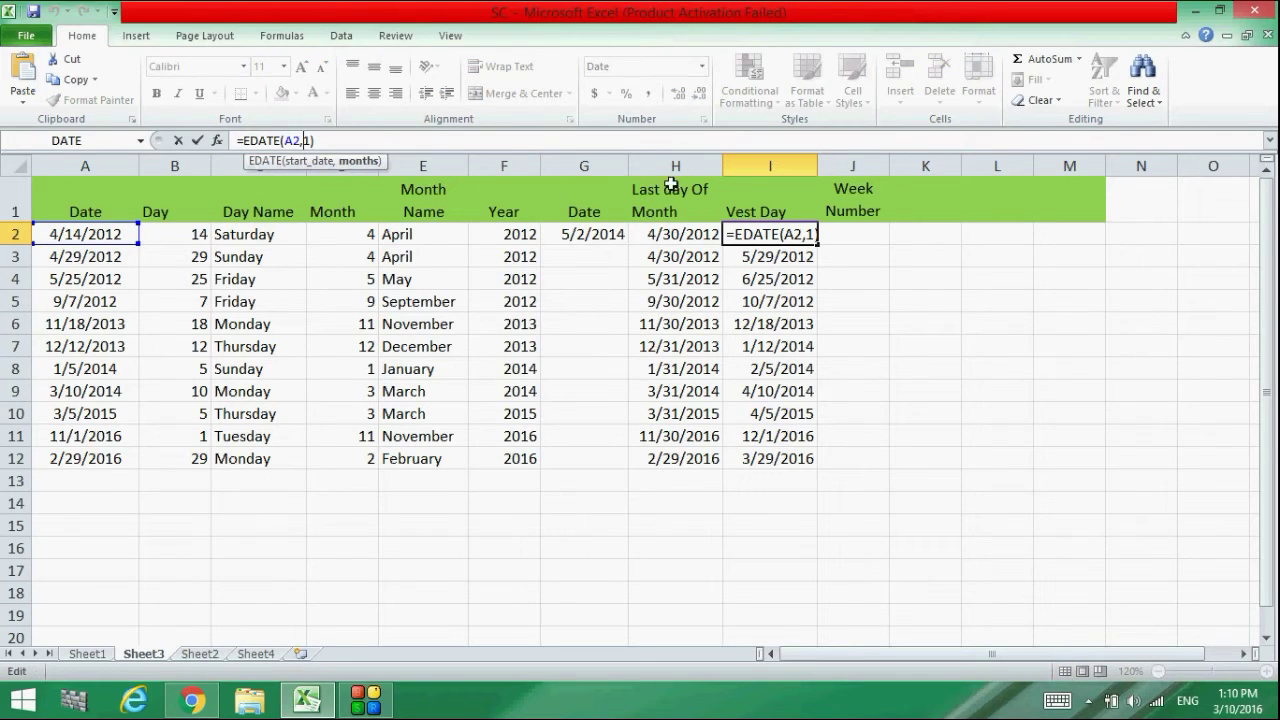
pyautogui.press('BackSpace')
pyautogui.write('2')
pyautogui.click(329, 140)
pyautogui.press('Return')
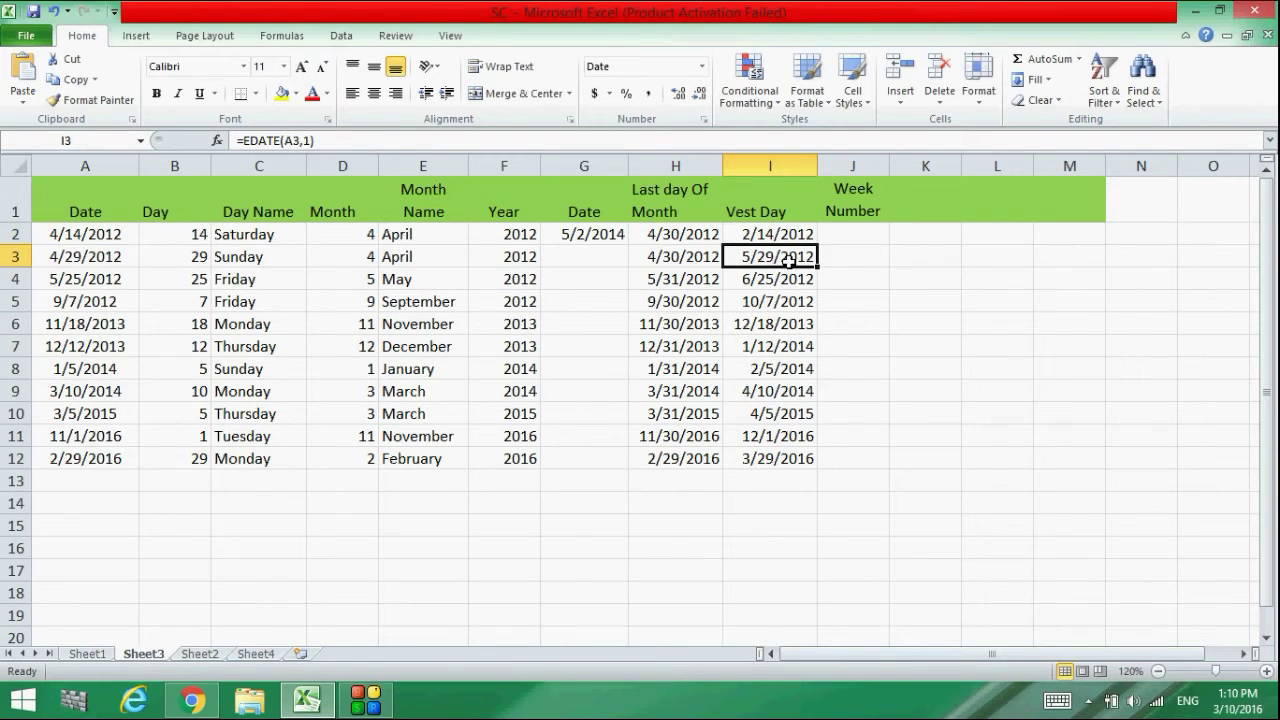
pyautogui.click(807, 234)
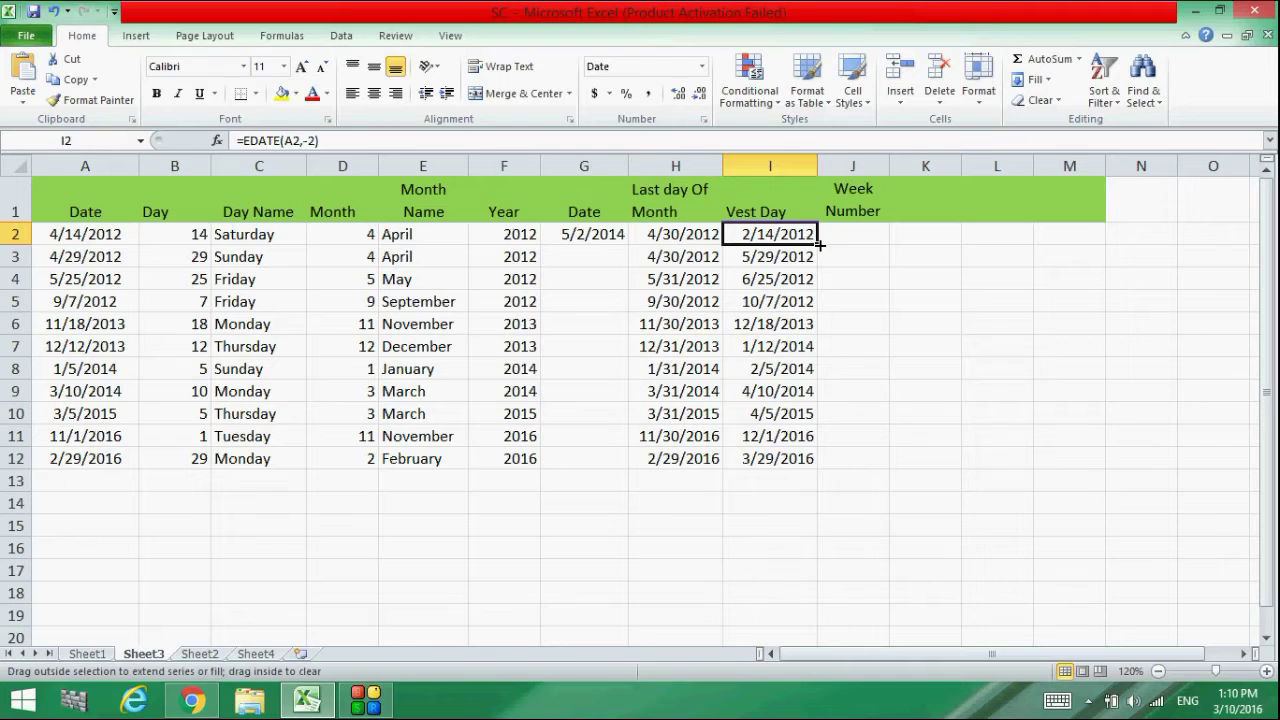
pyautogui.moveTo(818, 244); pyautogui.dragTo(826, 460)
pyautogui.click(868, 390)
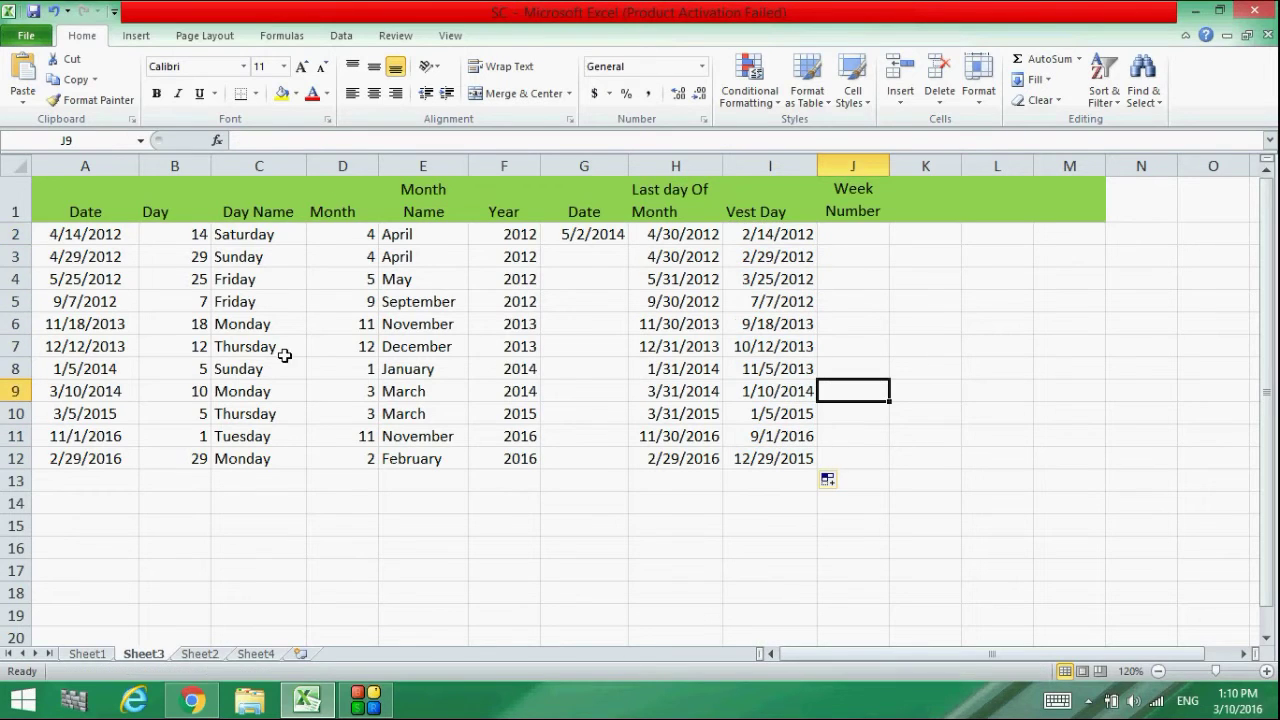
# - Compare the I2 and I3 results against the original date in A2
pyautogui.click(756, 234)
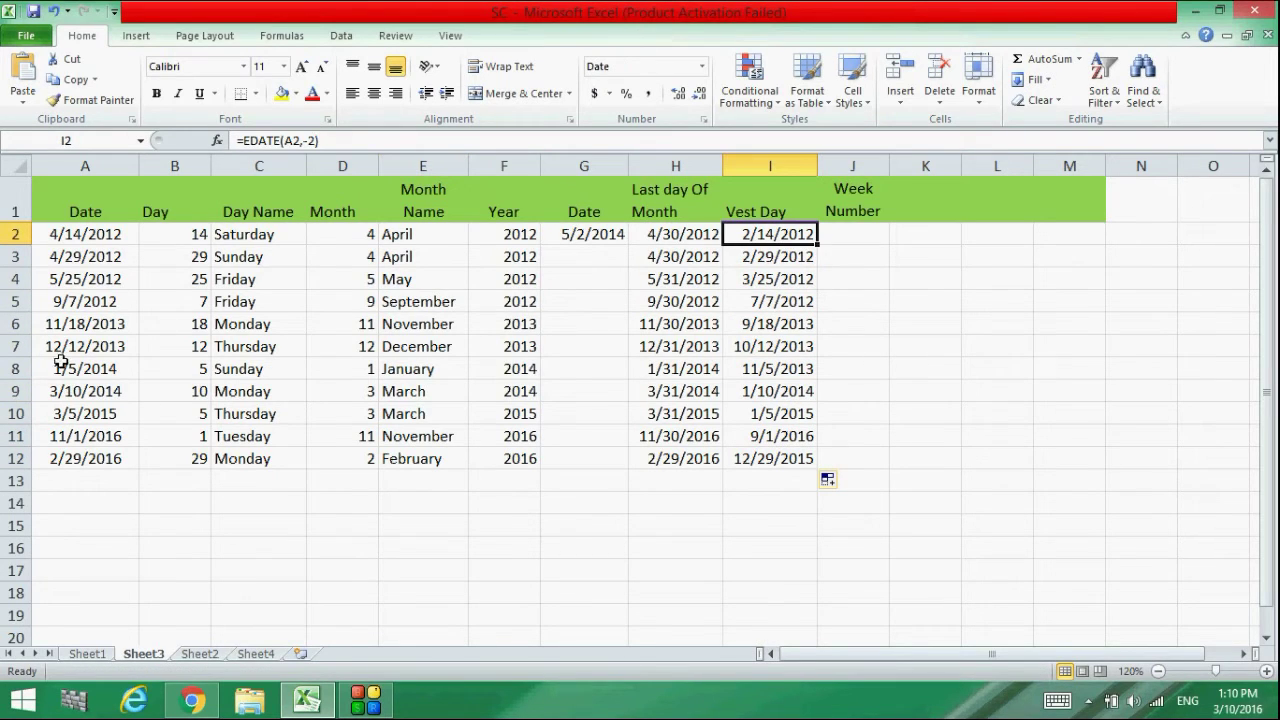
pyautogui.click(62, 228)
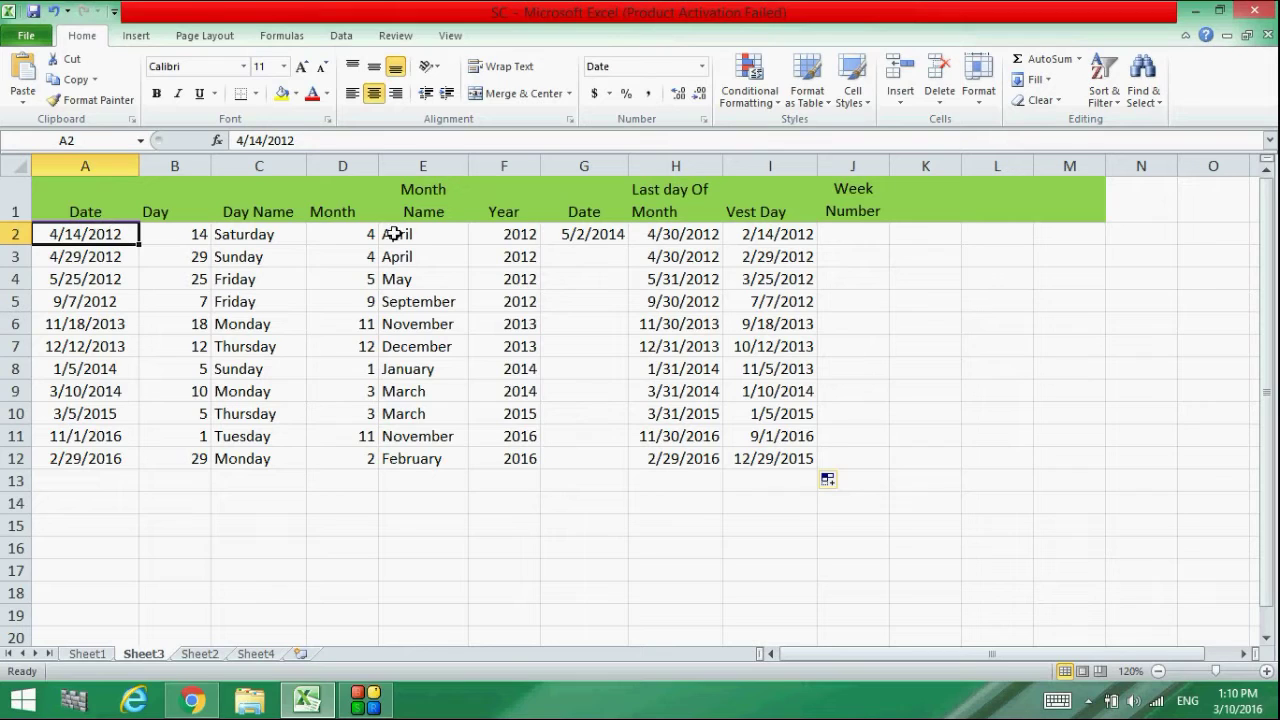
pyautogui.click(768, 254)
pyautogui.click(748, 216)
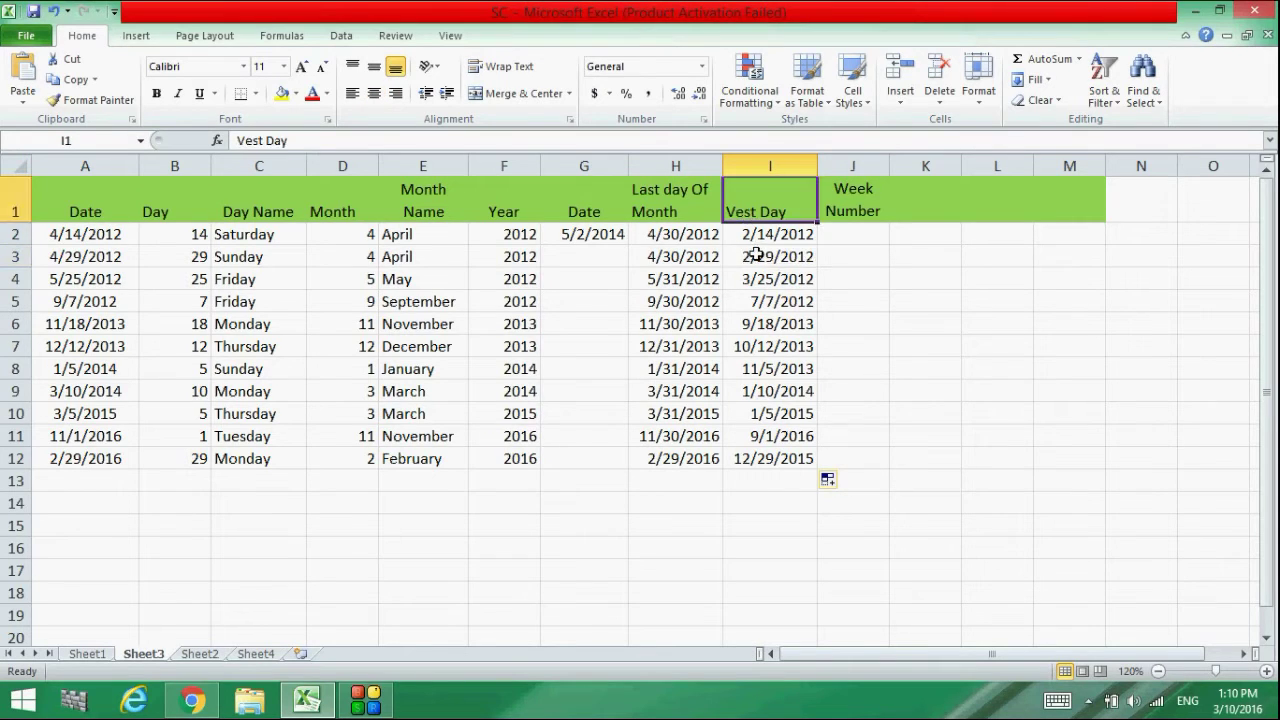
pyautogui.click(751, 252)
pyautogui.click(755, 230)
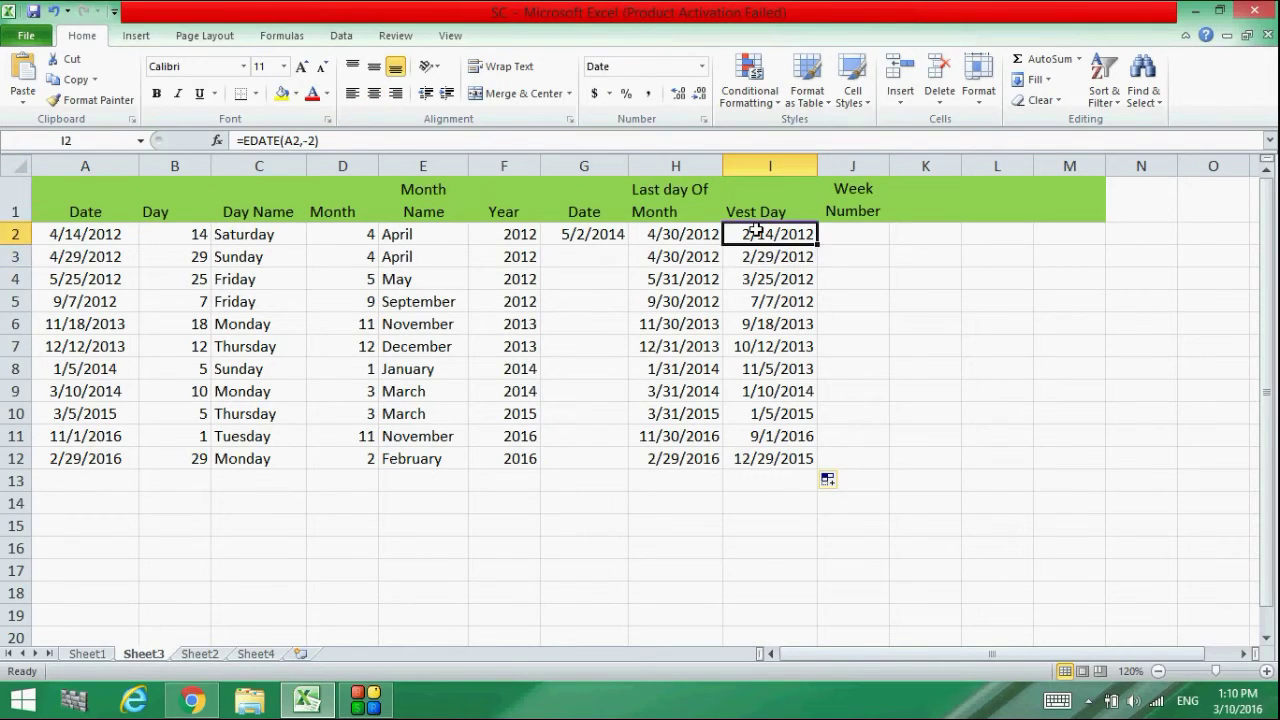
# - Revise I2 to 0 months, then settle on =EDATE(A2,2)
pyautogui.click(315, 140)
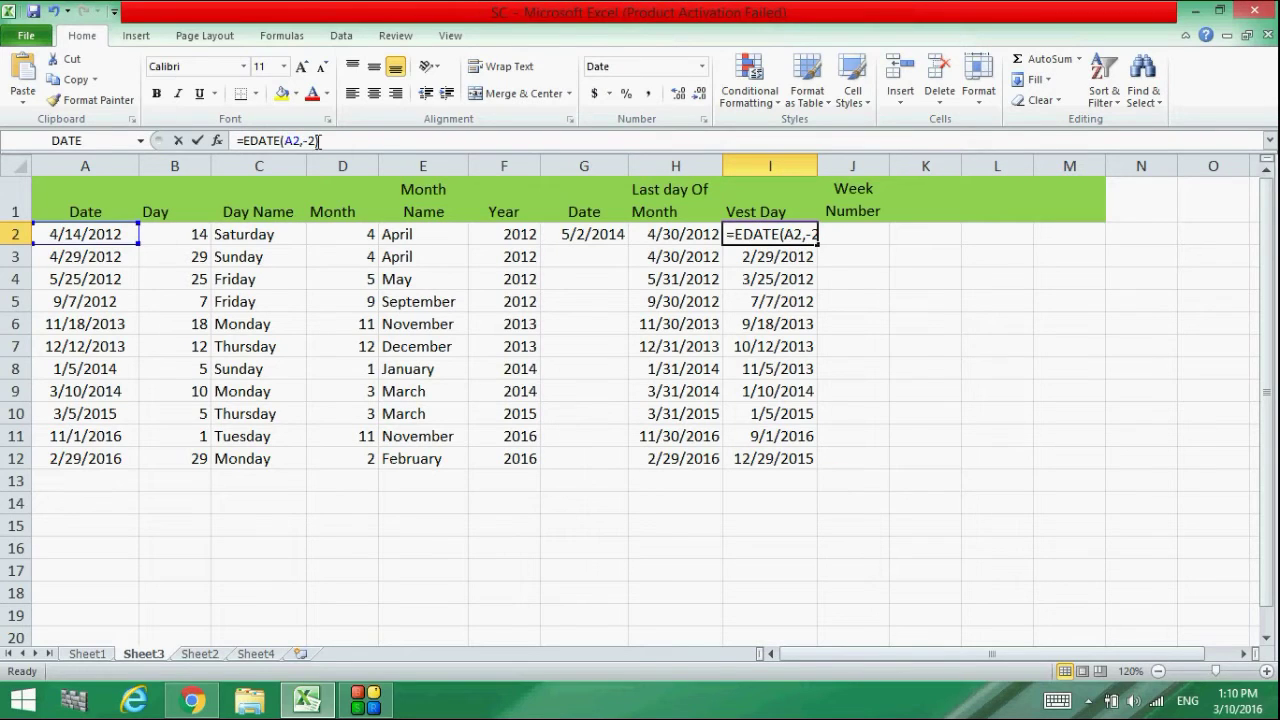
pyautogui.press('BackSpace')
pyautogui.press('BackSpace')
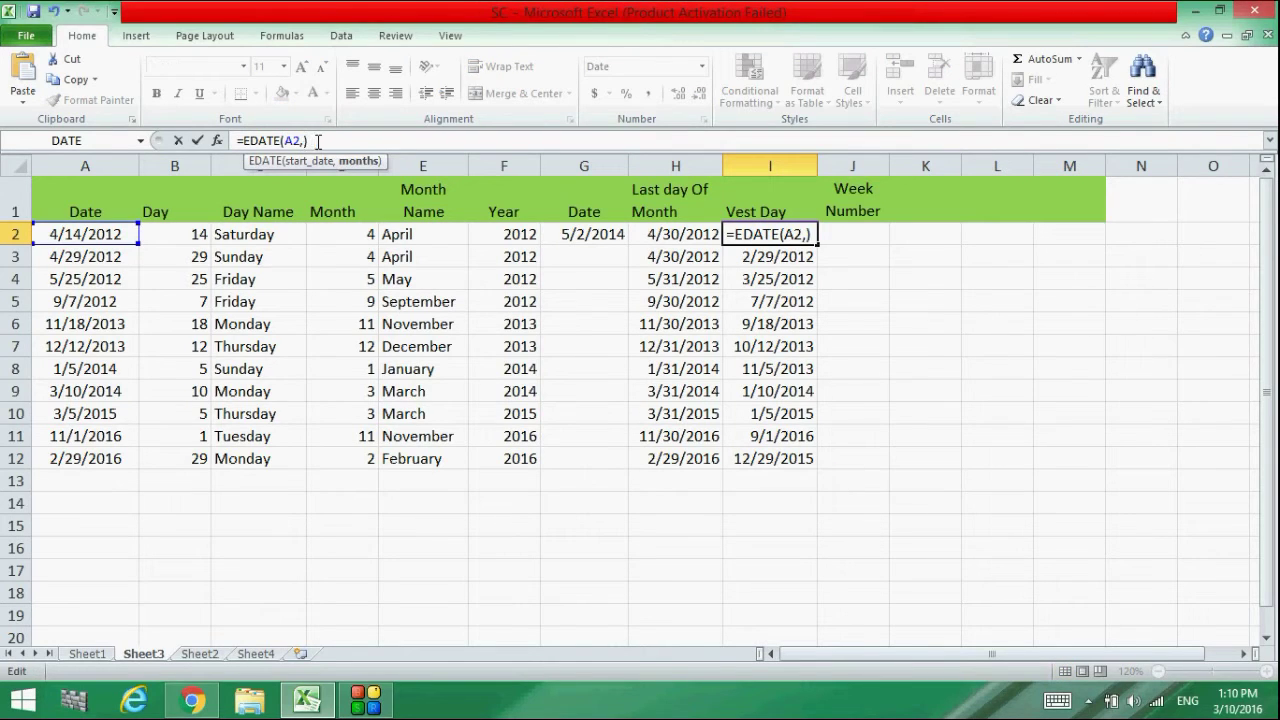
pyautogui.write('0')
pyautogui.press('Return')
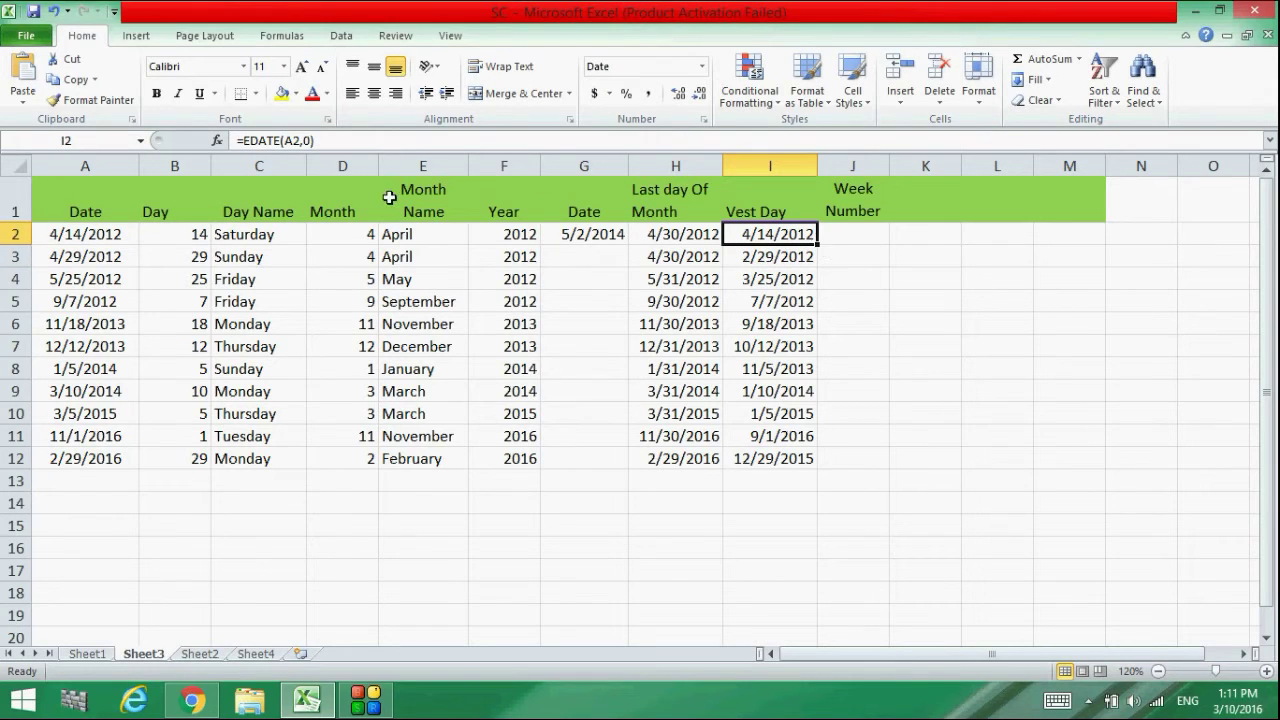
pyautogui.click(307, 141)
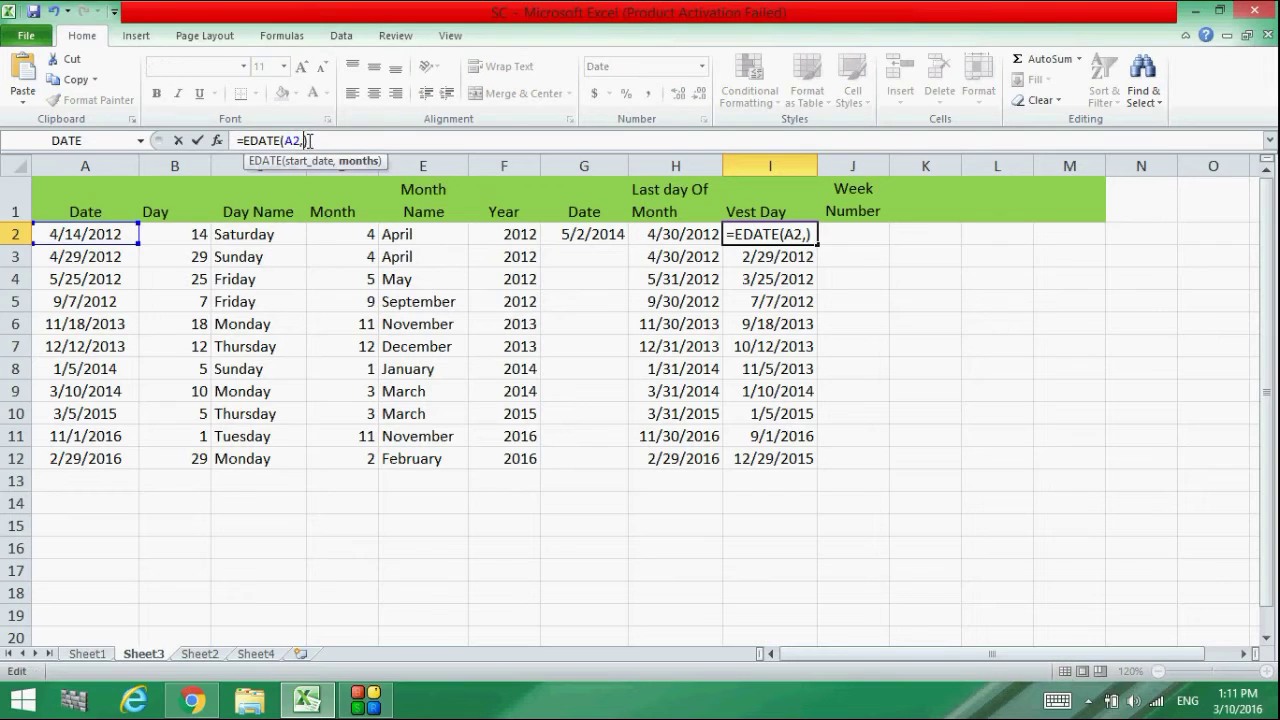
pyautogui.write('2')
pyautogui.press('Return')
# - Fill =EDATE(A2,2) down to I12, giving 6/14/2012 through 4/29/2016
pyautogui.click(782, 232)
pyautogui.moveTo(817, 241); pyautogui.dragTo(810, 472)
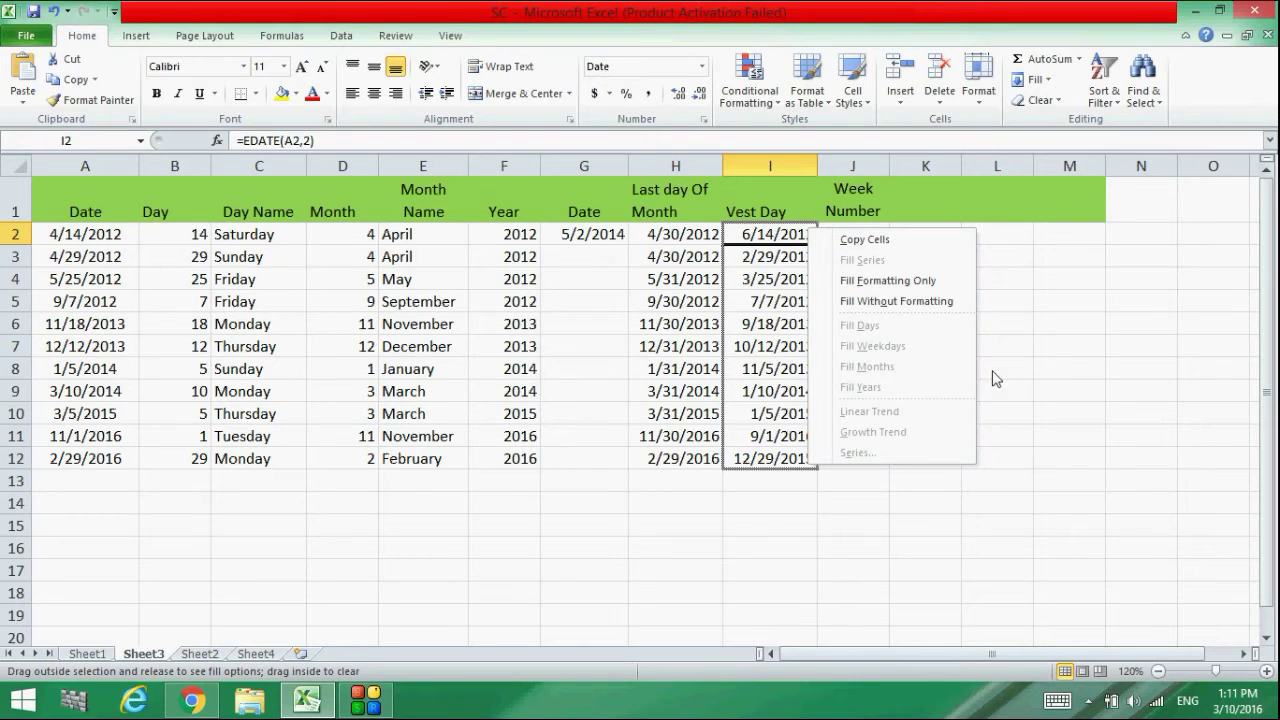
pyautogui.press('Escape')
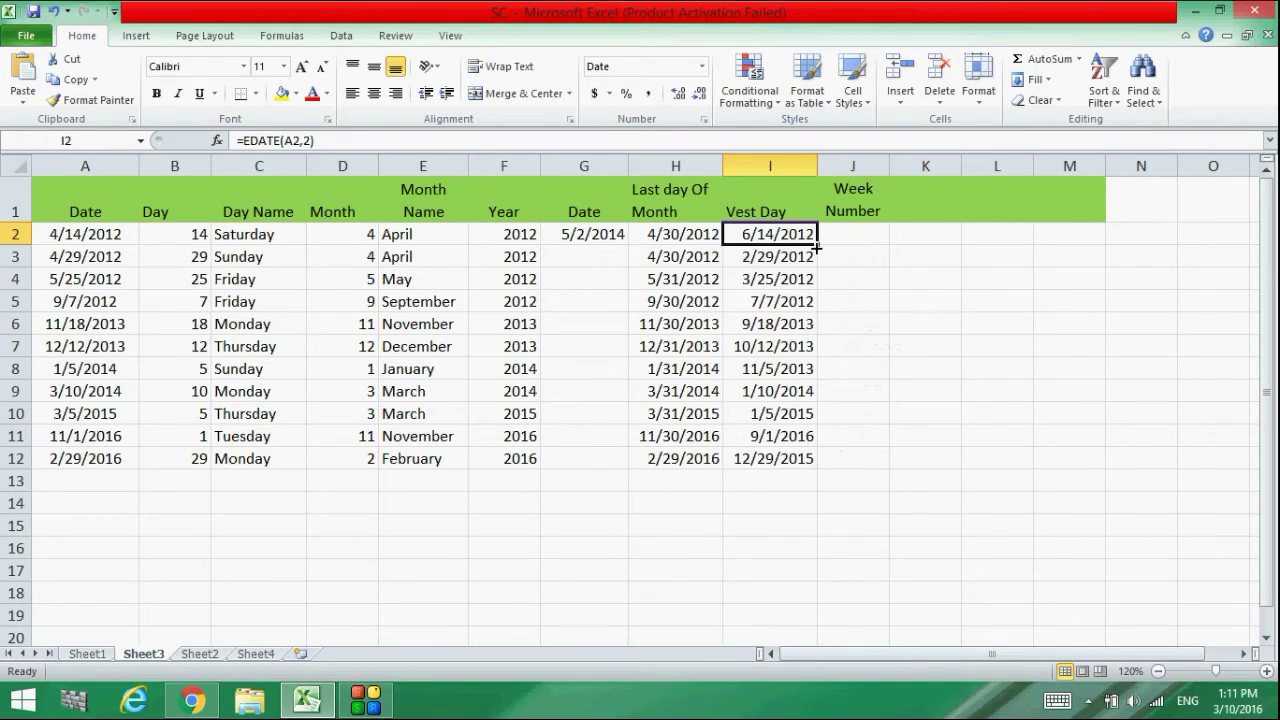
pyautogui.moveTo(817, 247); pyautogui.dragTo(815, 456)
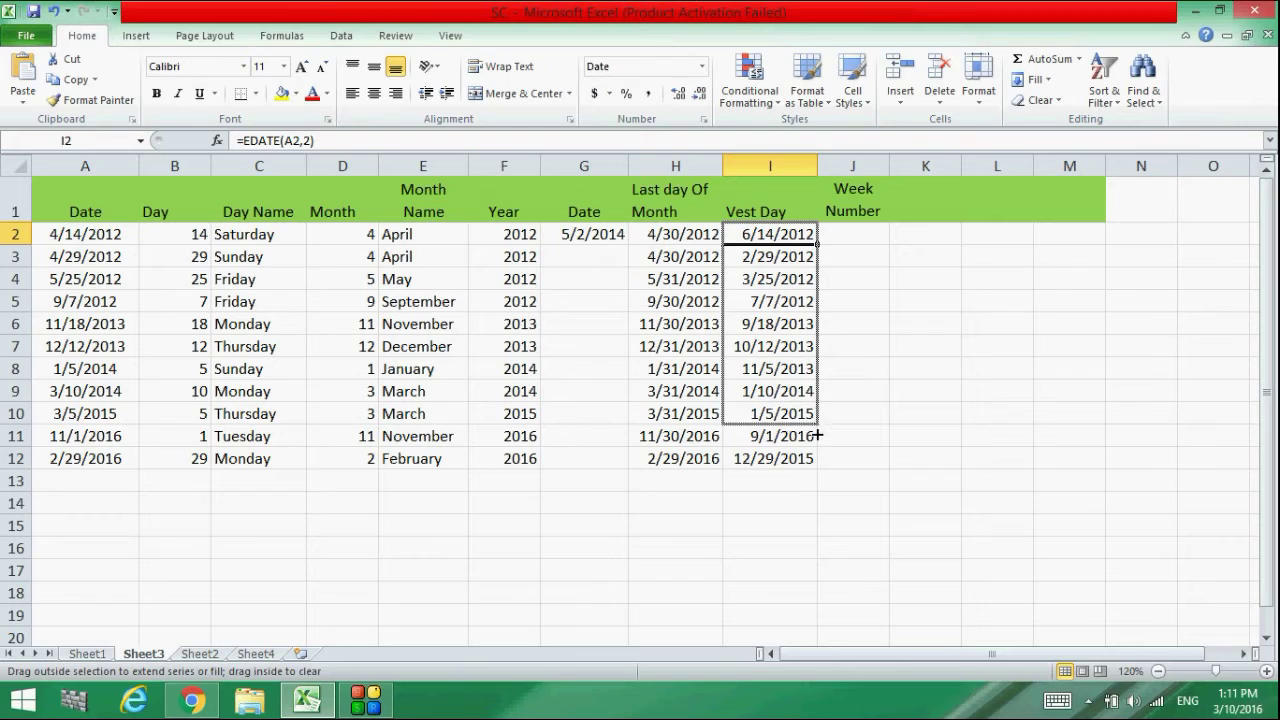
pyautogui.moveTo(815, 456); pyautogui.dragTo(817, 466)
pyautogui.click(876, 393)
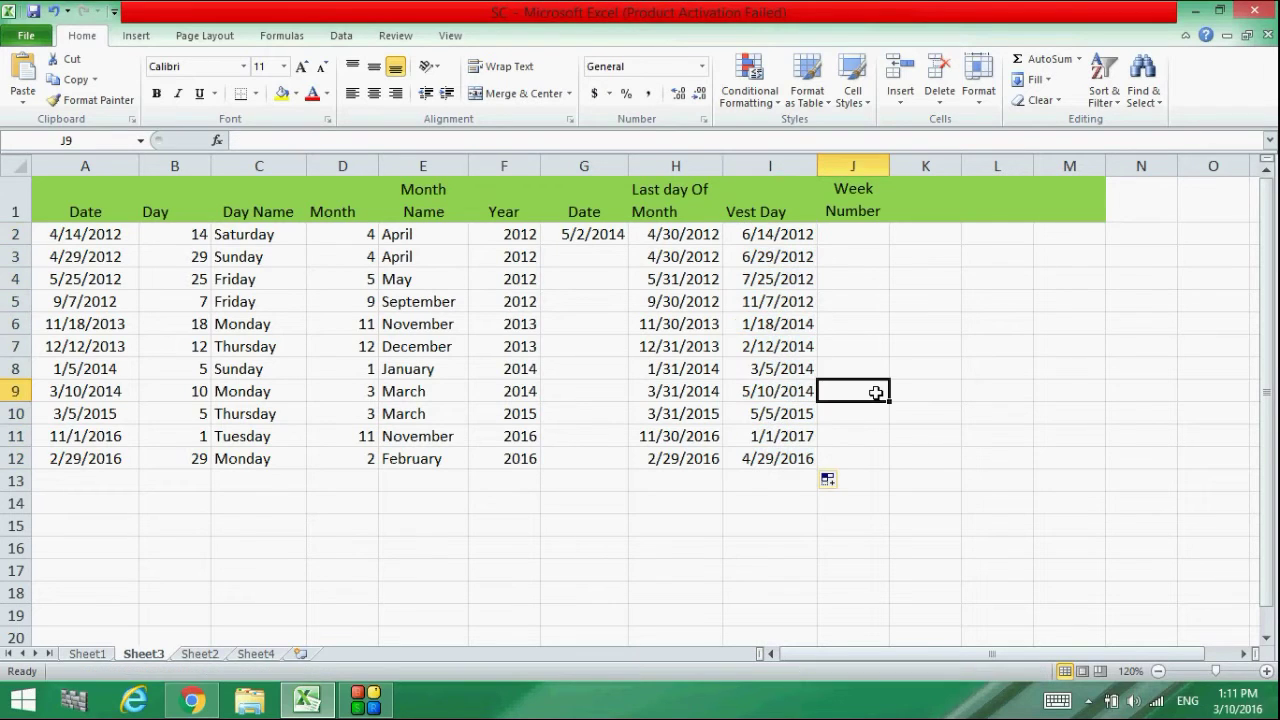
pyautogui.click(846, 234)
pyautogui.doubleClick(846, 234)
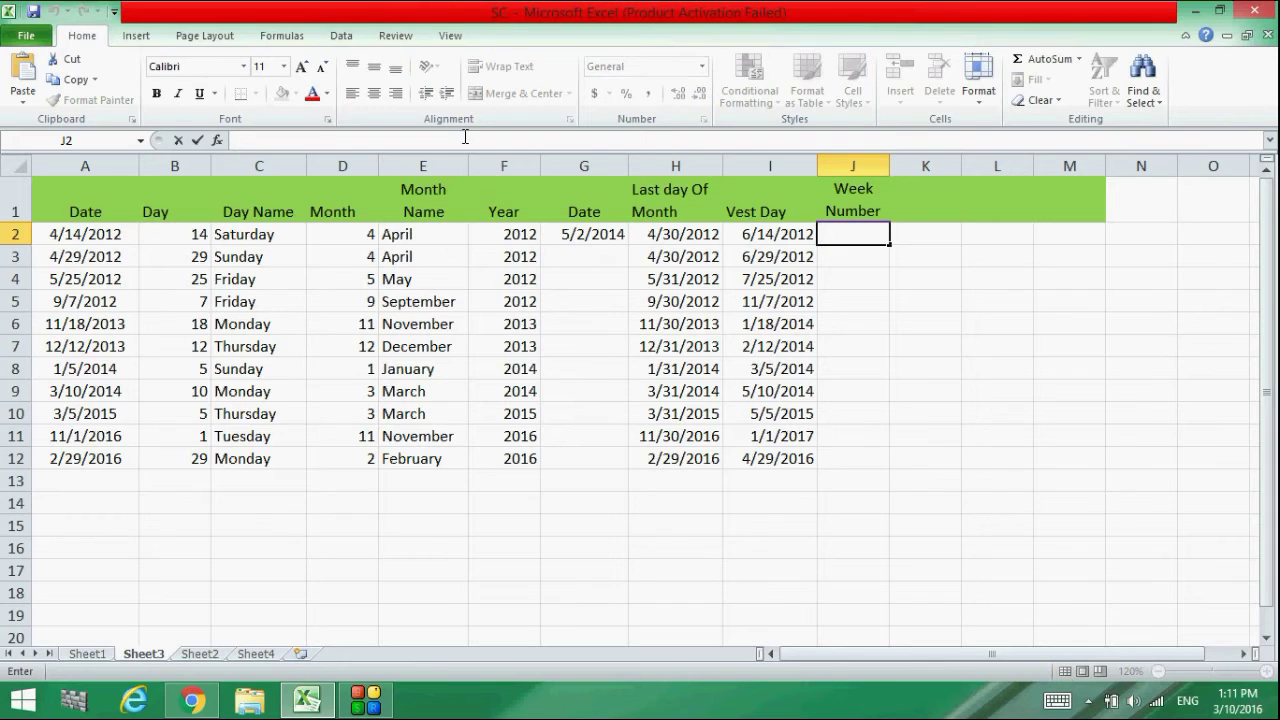
# - Enter =WEEKNUM(A2) in J2
pyautogui.write('=w')
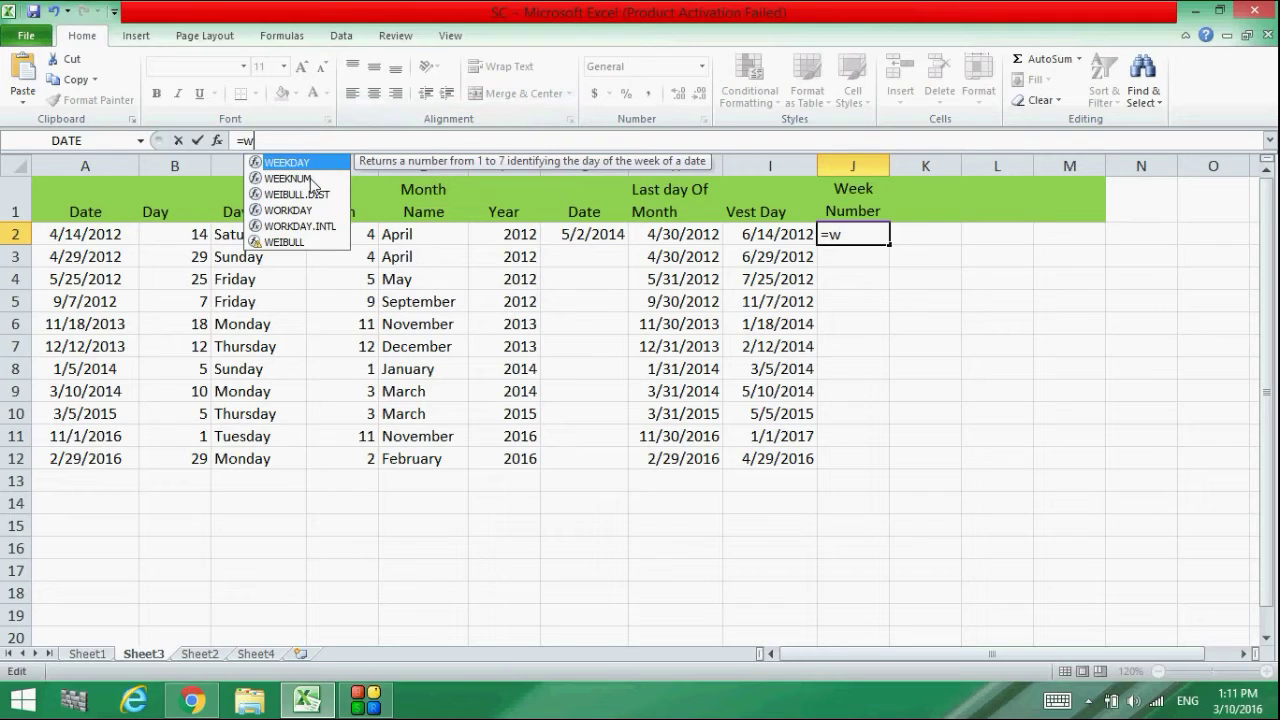
pyautogui.doubleClick(288, 178)
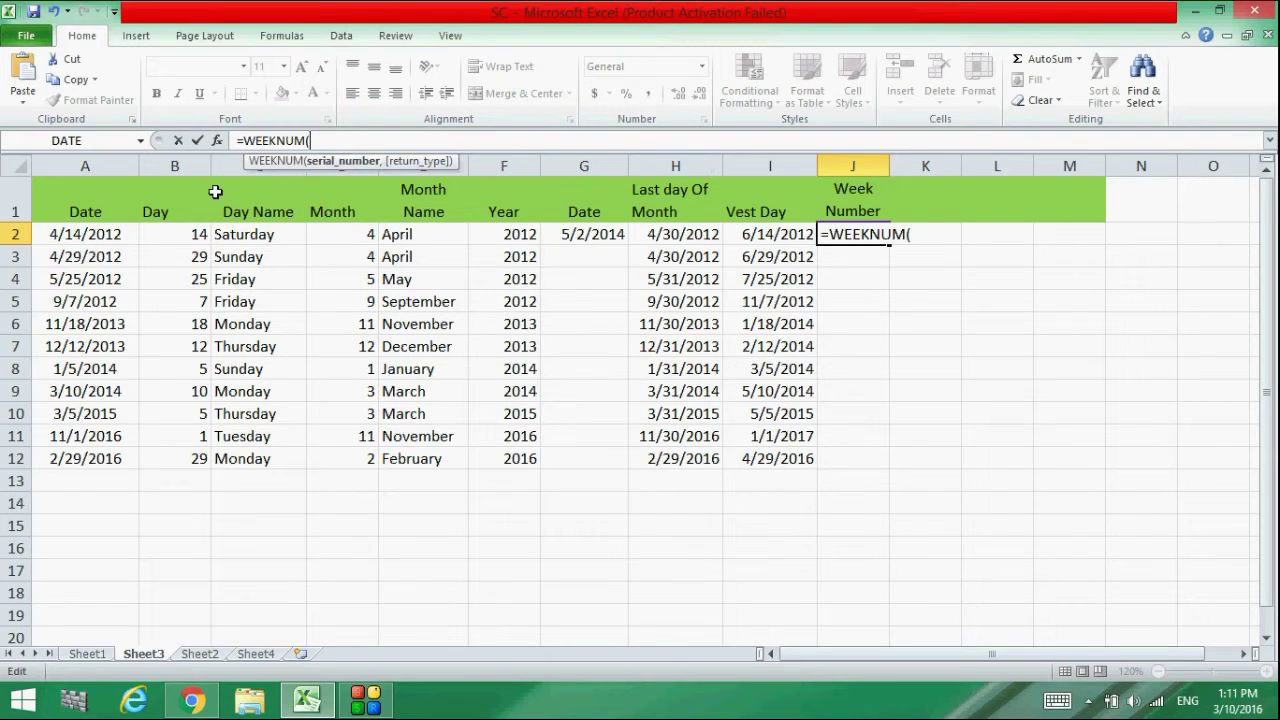
pyautogui.click(96, 242)
pyautogui.write(')')
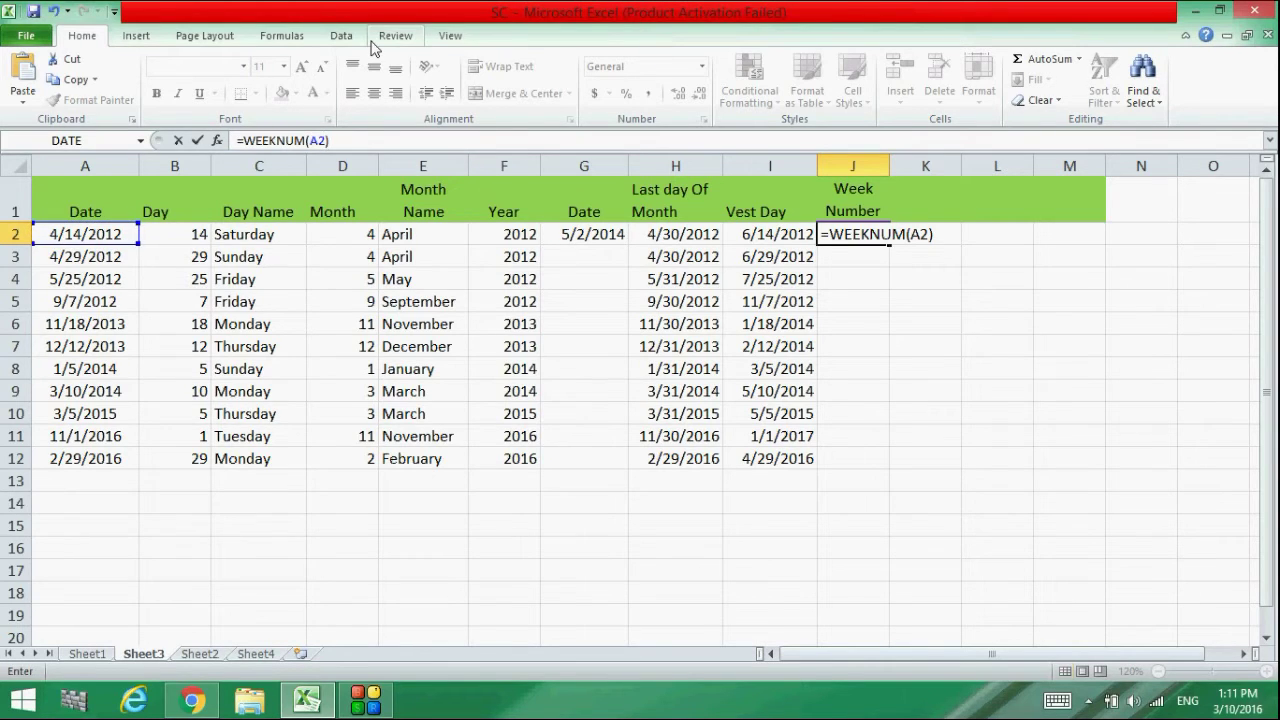
pyautogui.press('Return')
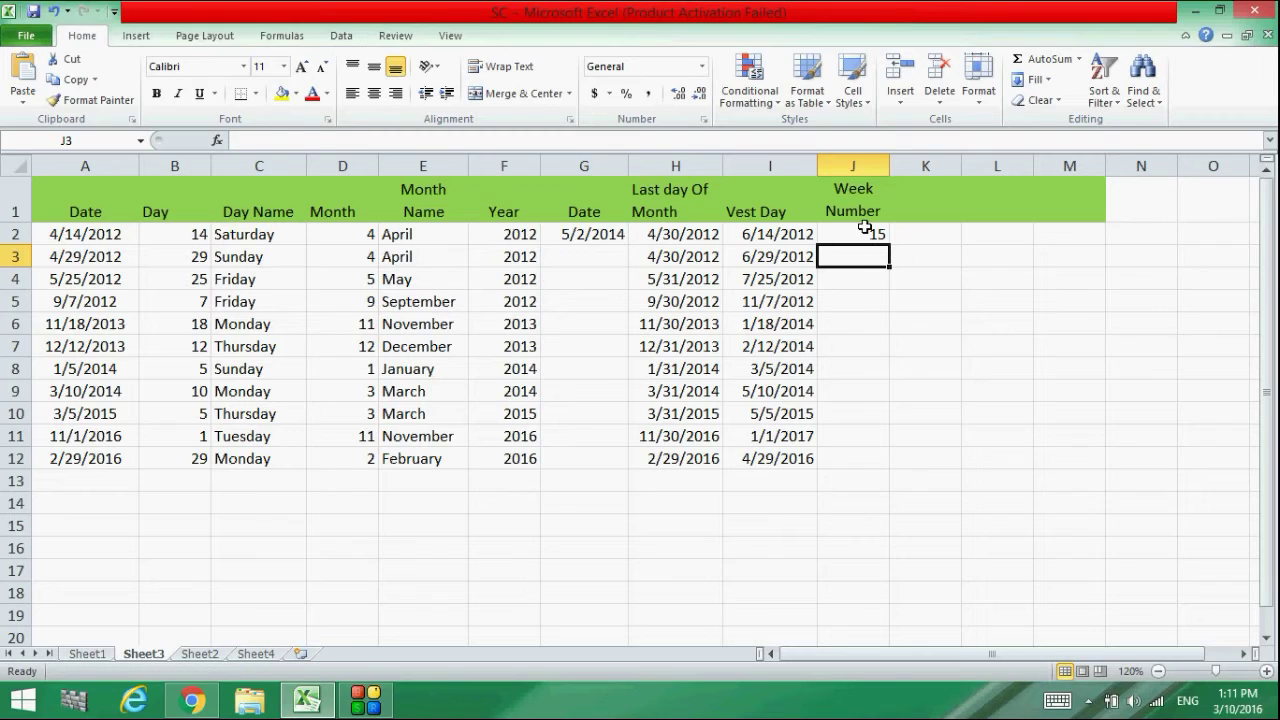
# - Fill the WEEKNUM formula down to J12, then switch to Sheet2
pyautogui.click(864, 232)
pyautogui.moveTo(890, 244); pyautogui.dragTo(903, 430)
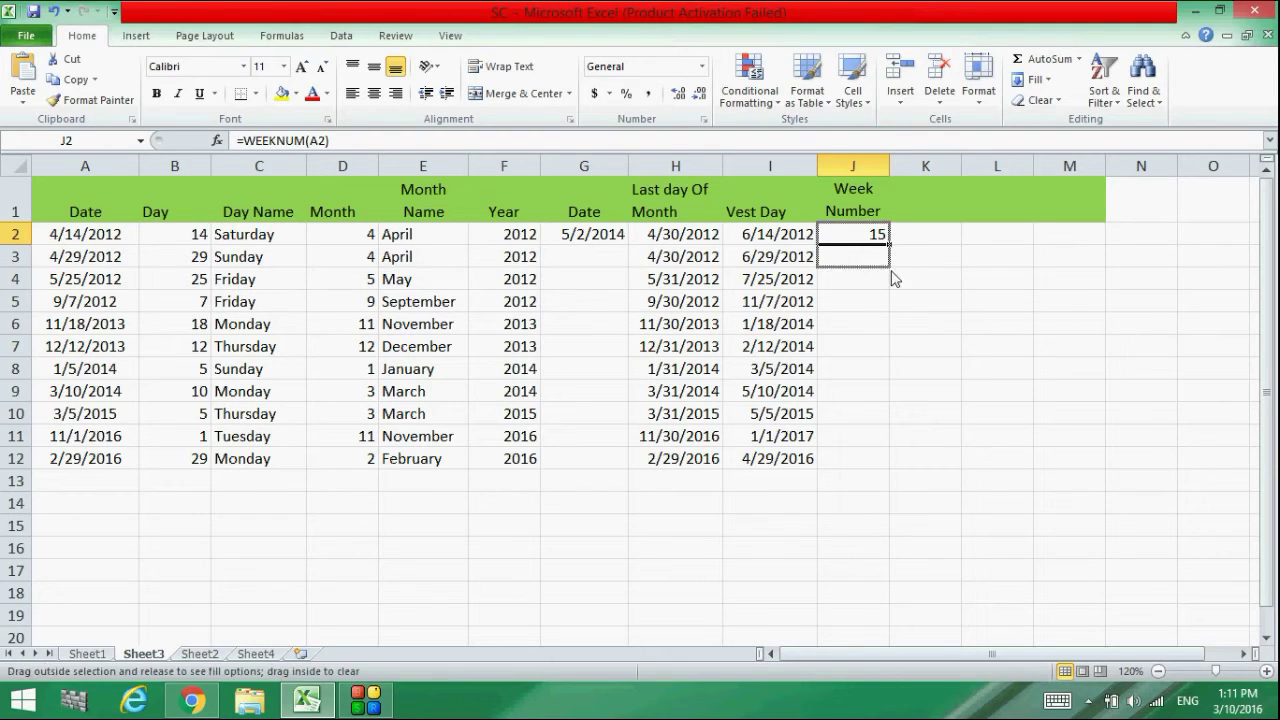
pyautogui.moveTo(903, 430); pyautogui.dragTo(903, 470)
pyautogui.press('Escape')
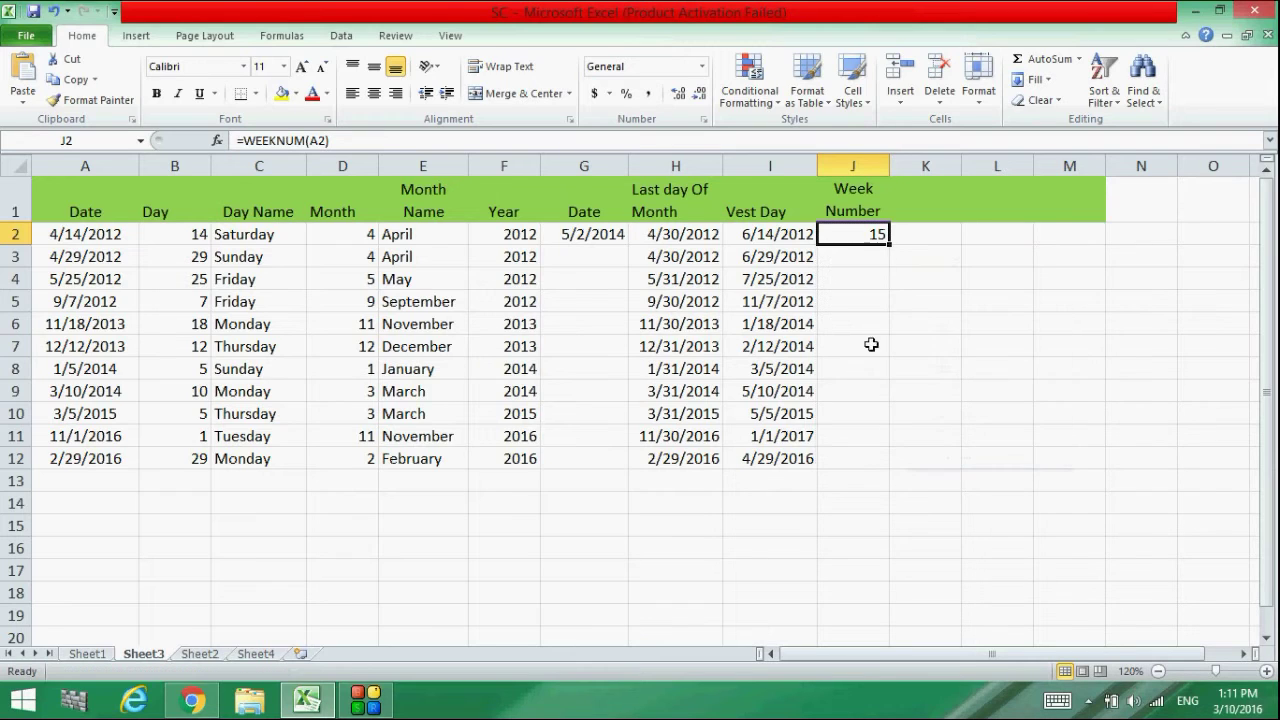
pyautogui.moveTo(890, 247); pyautogui.dragTo(845, 460)
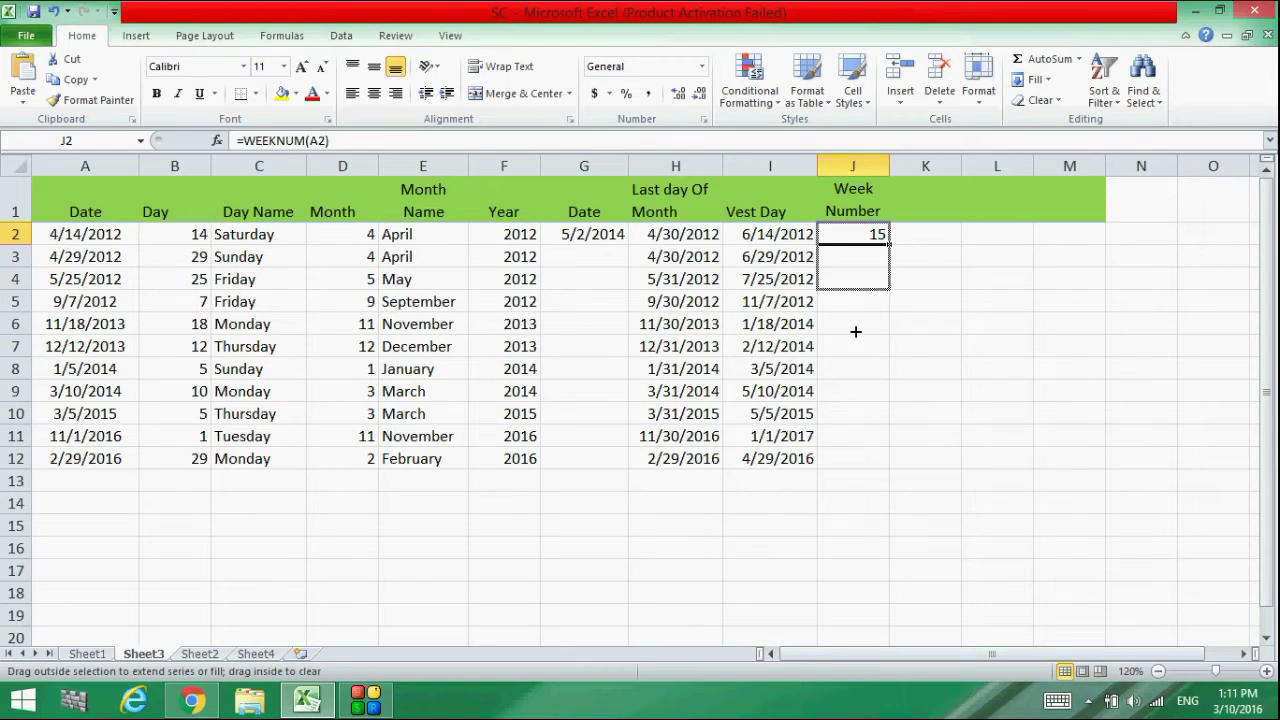
pyautogui.click(948, 370)
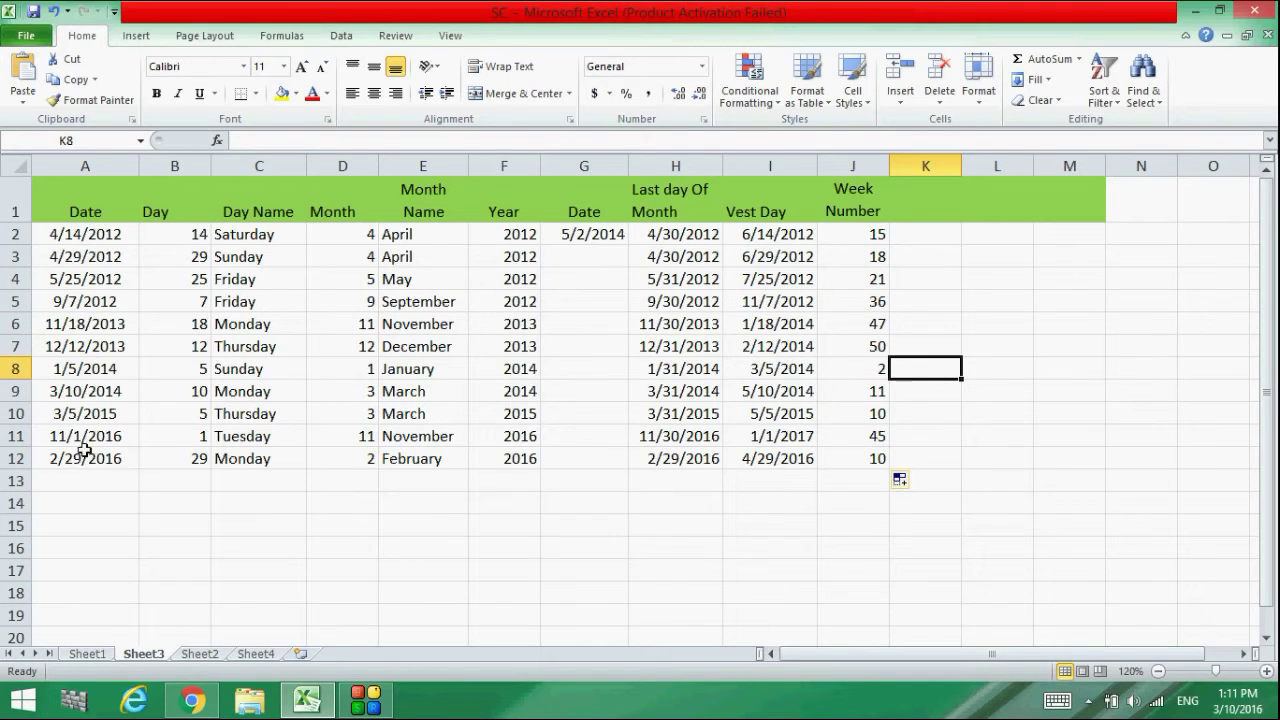
pyautogui.click(875, 452)
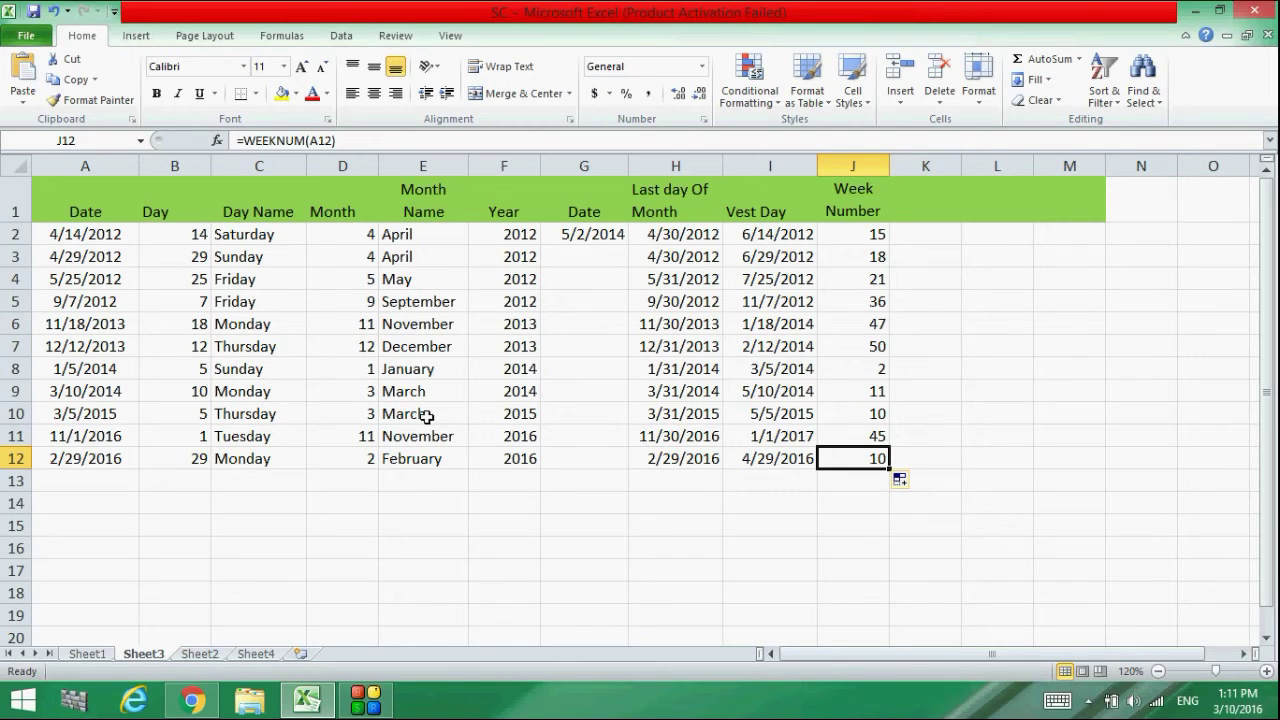
pyautogui.click(200, 655)
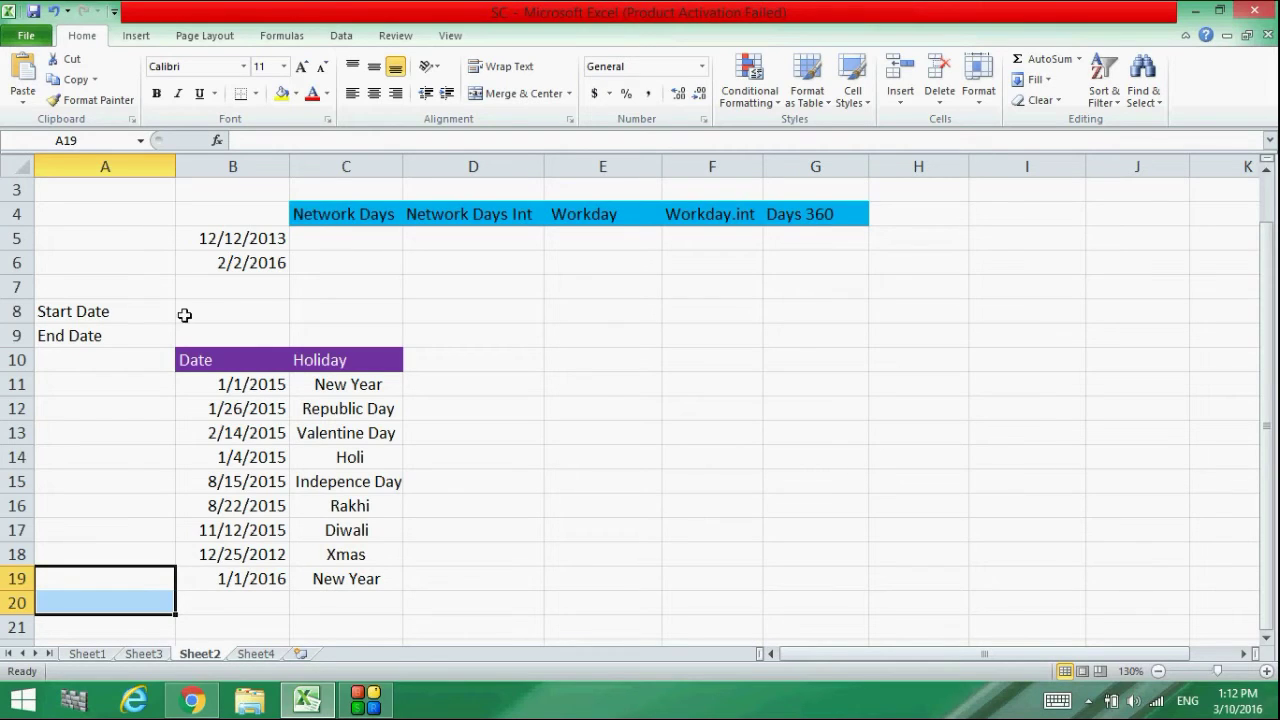
# - Clear the misplaced Start Date and End Date labels from A8 and A9
pyautogui.click(74, 312)
pyautogui.press('Delete')
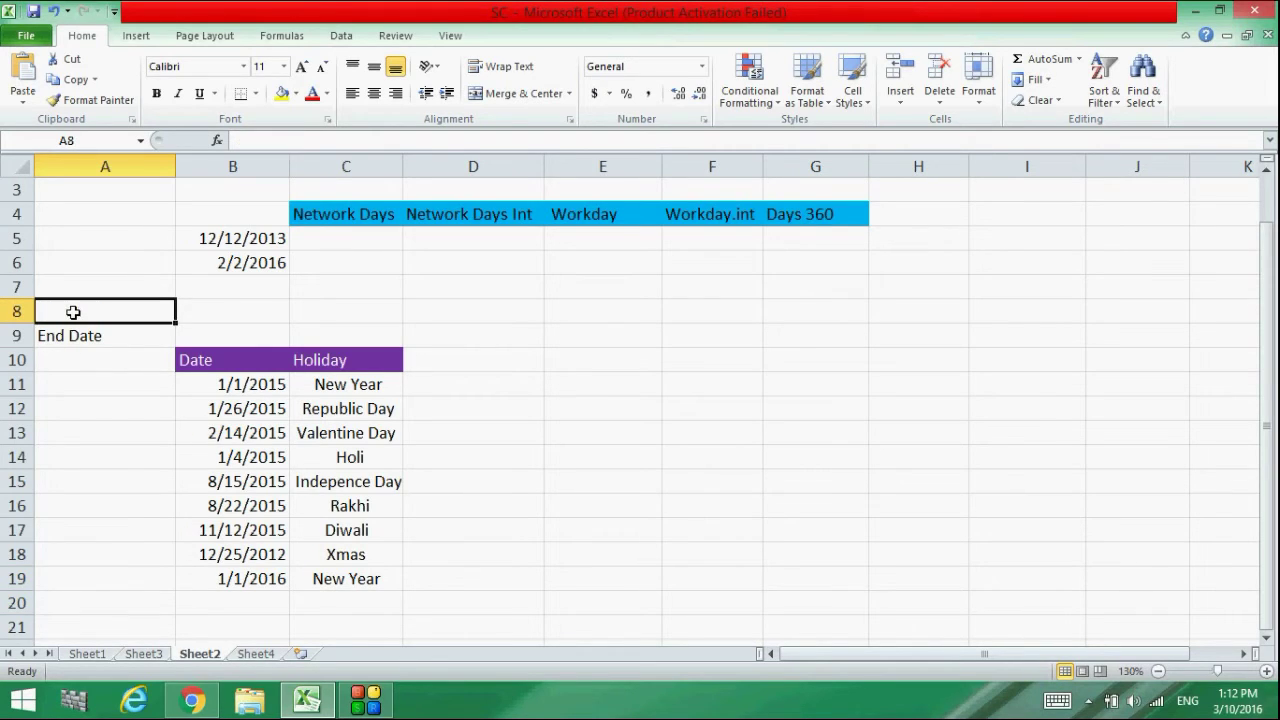
pyautogui.click(86, 352)
pyautogui.click(89, 335)
pyautogui.press('Delete')
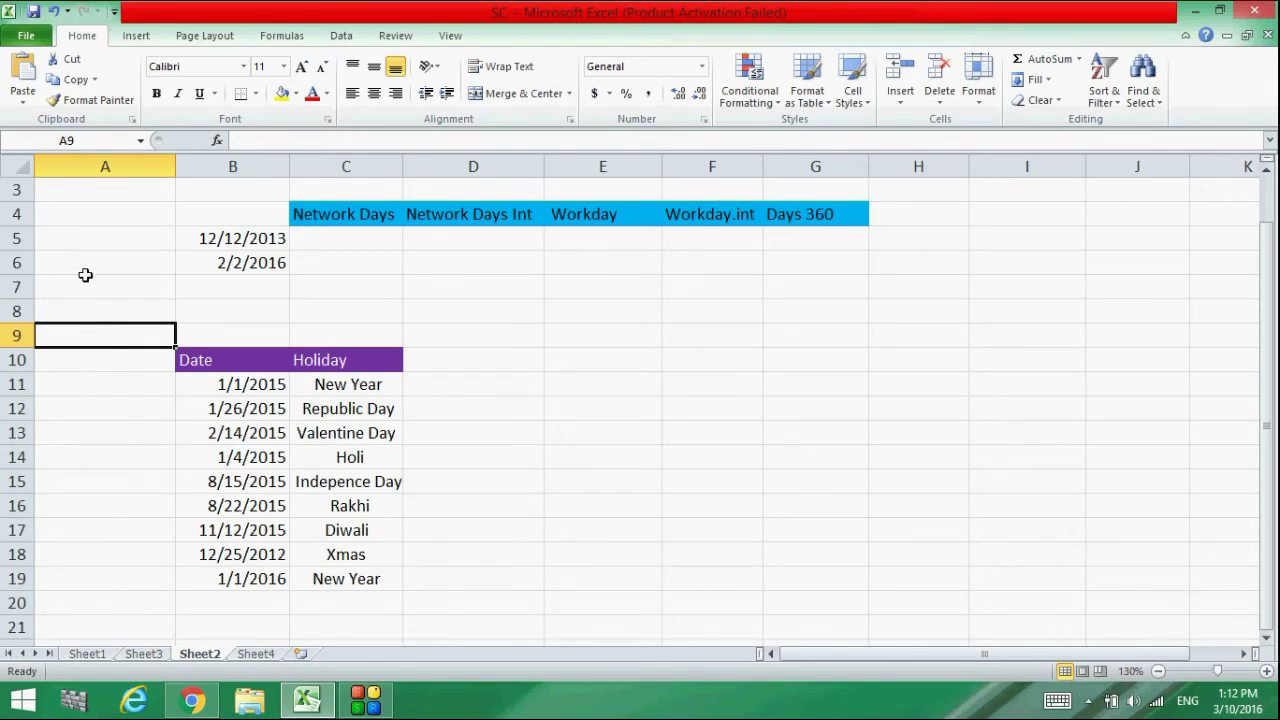
# - Enter 'Start Date' in A5 and 'End Date' in A6 beside the two dates
pyautogui.click(87, 244)
pyautogui.write('Start Sate')
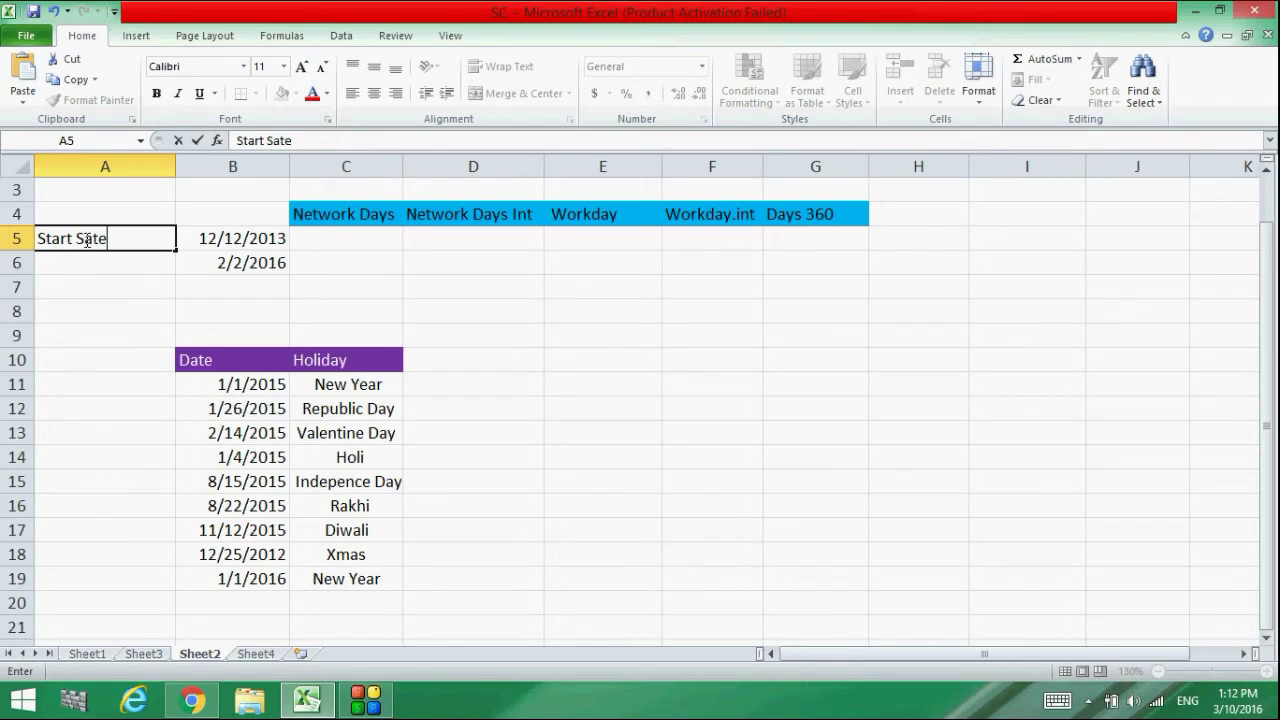
pyautogui.press('BackSpace')
pyautogui.press('BackSpace')
pyautogui.write('Date')
pyautogui.press('Return')
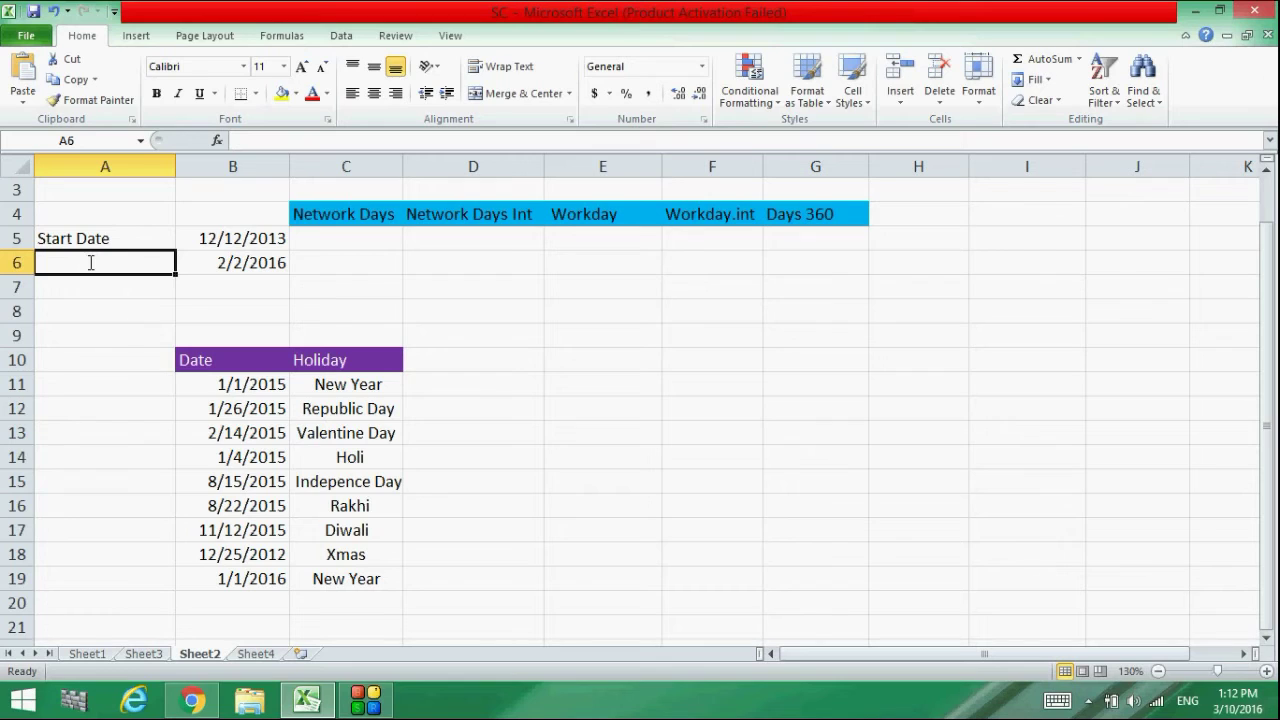
pyautogui.write('End Date')
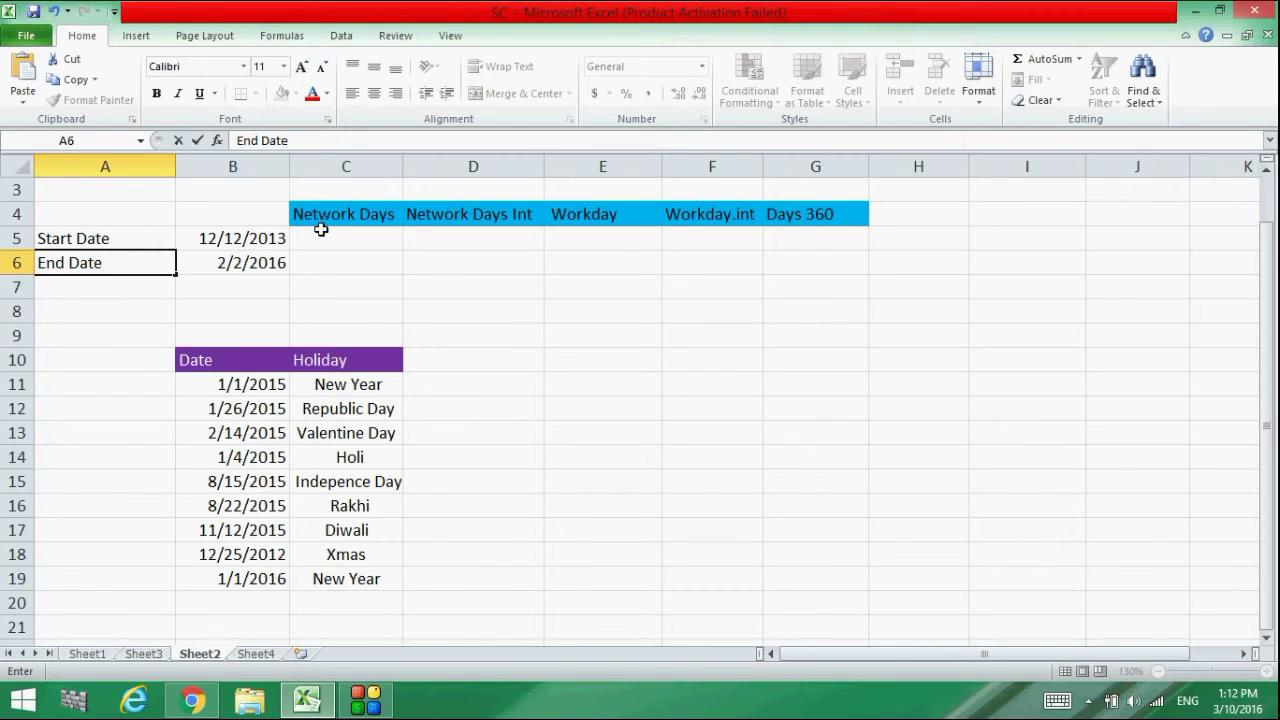
pyautogui.click(323, 238)
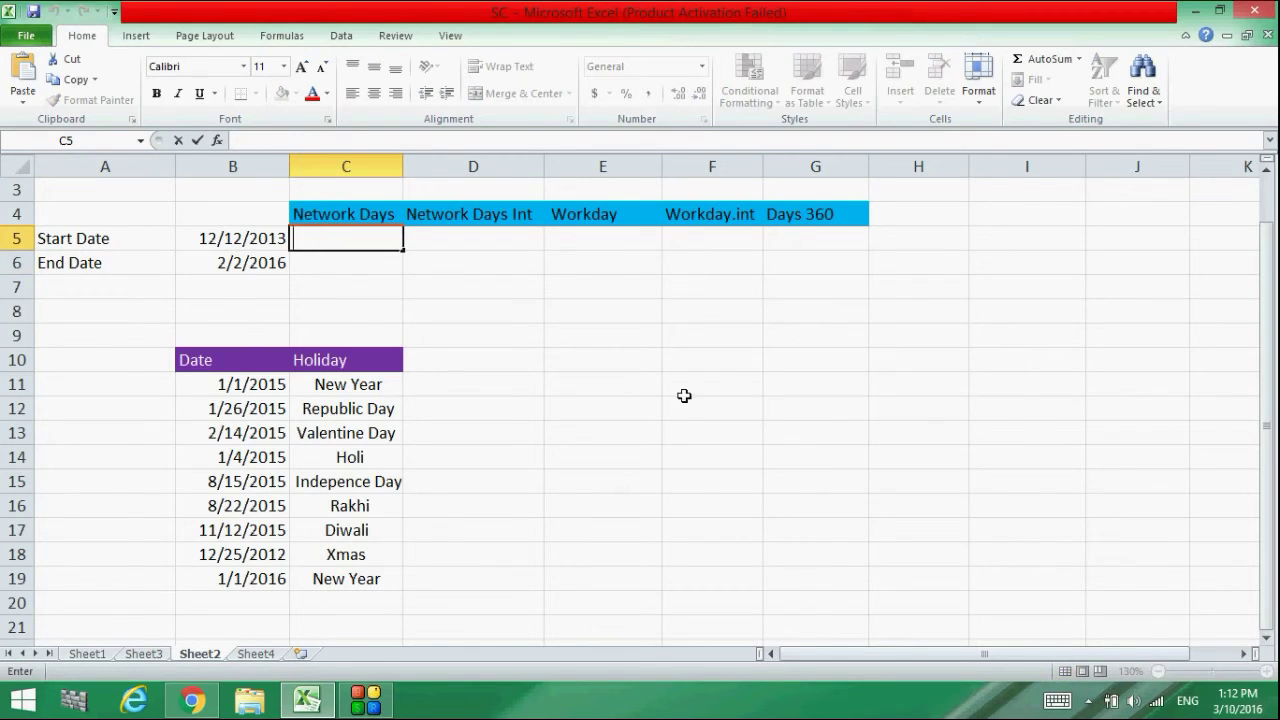
pyautogui.moveTo(1269, 490); pyautogui.dragTo(1269, 475)
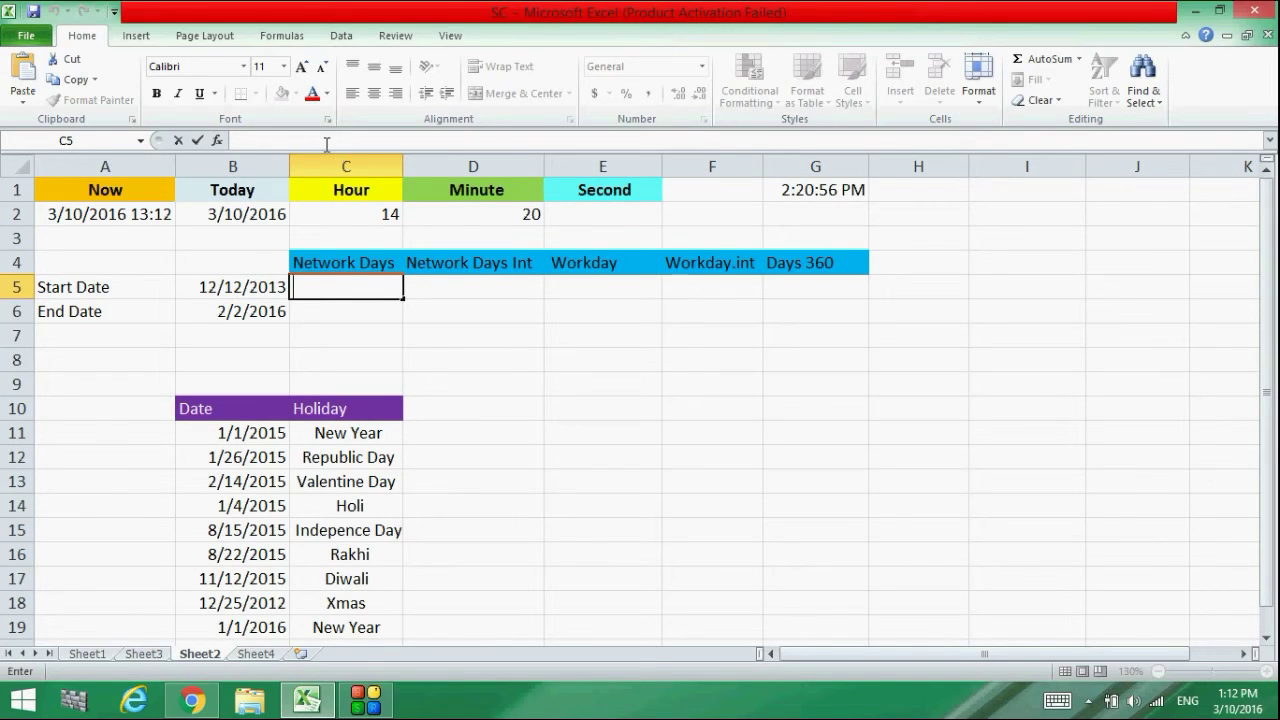
# - In C5, start the formula =NETWORKDAYS(B5,B6 using the start and end dates
pyautogui.write('=n')
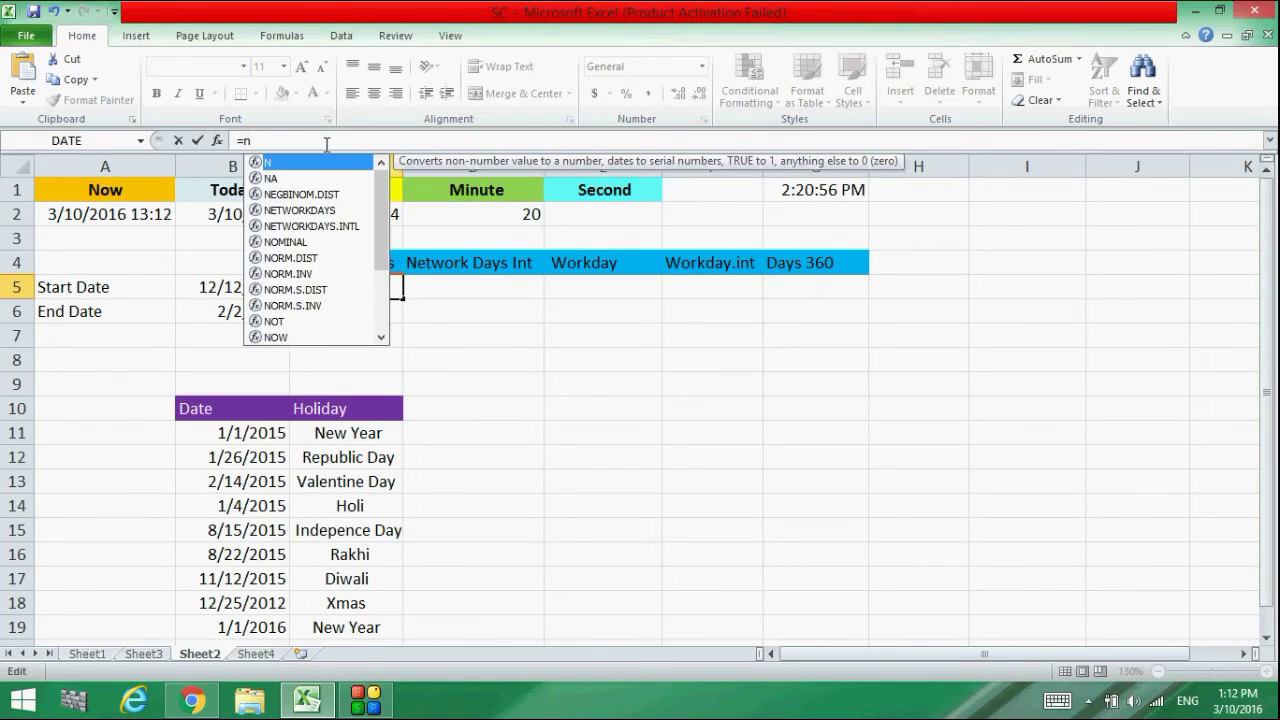
pyautogui.write('et')
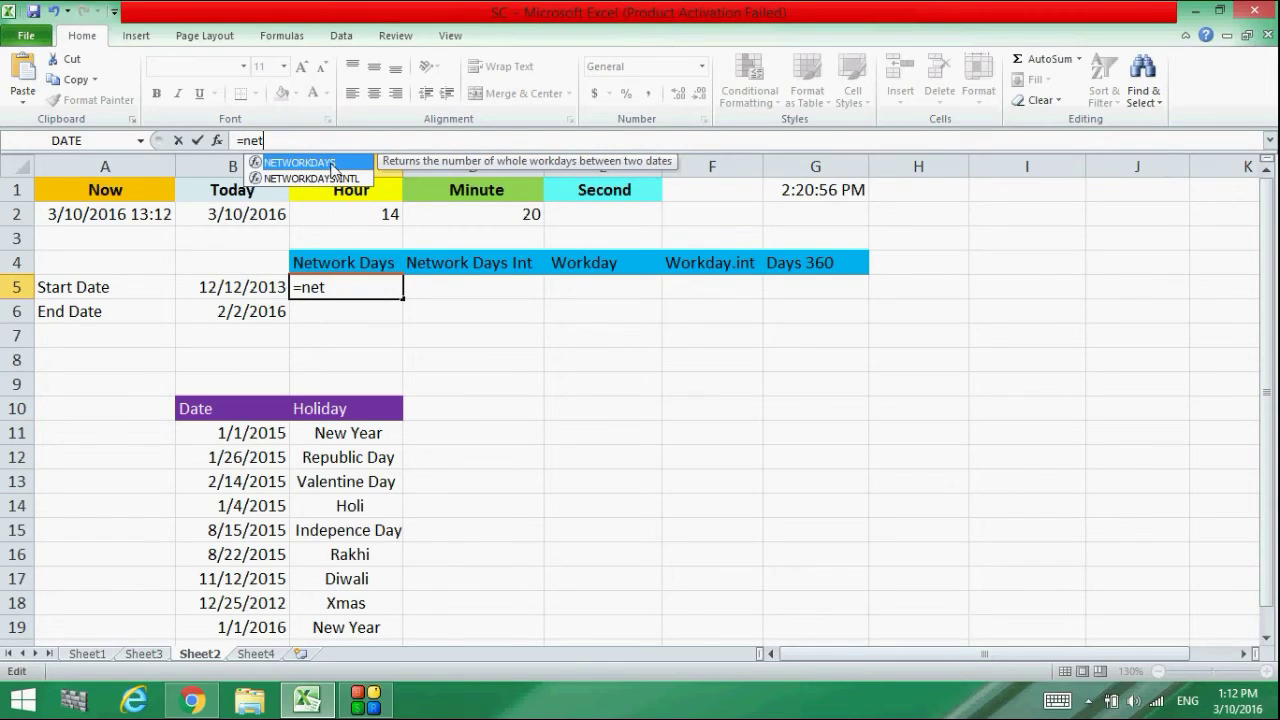
pyautogui.doubleClick(333, 163)
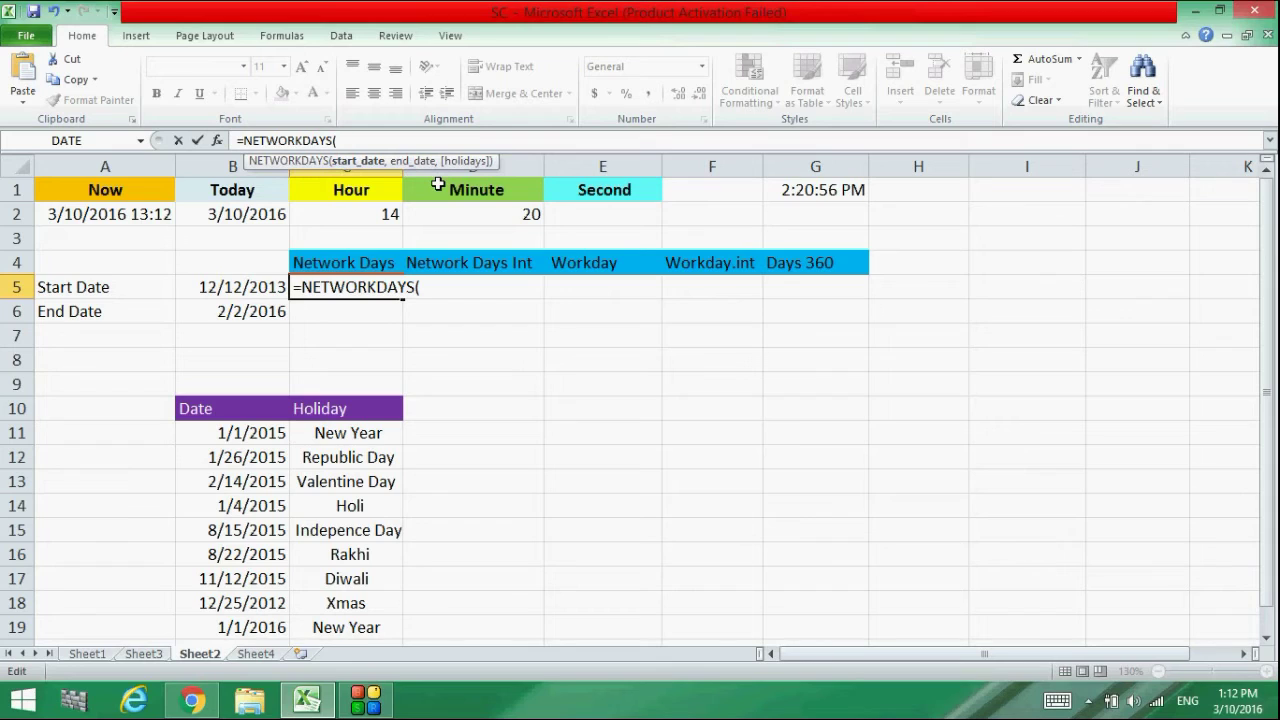
pyautogui.click(431, 287)
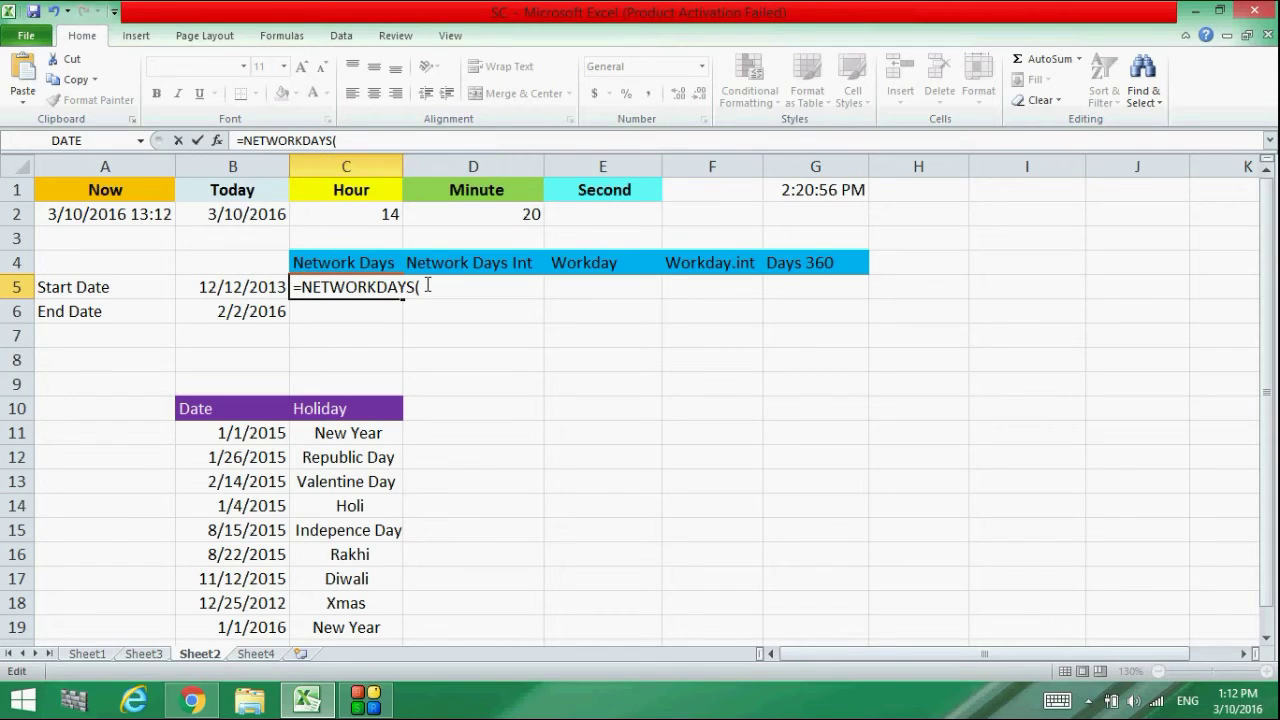
pyautogui.click(343, 138)
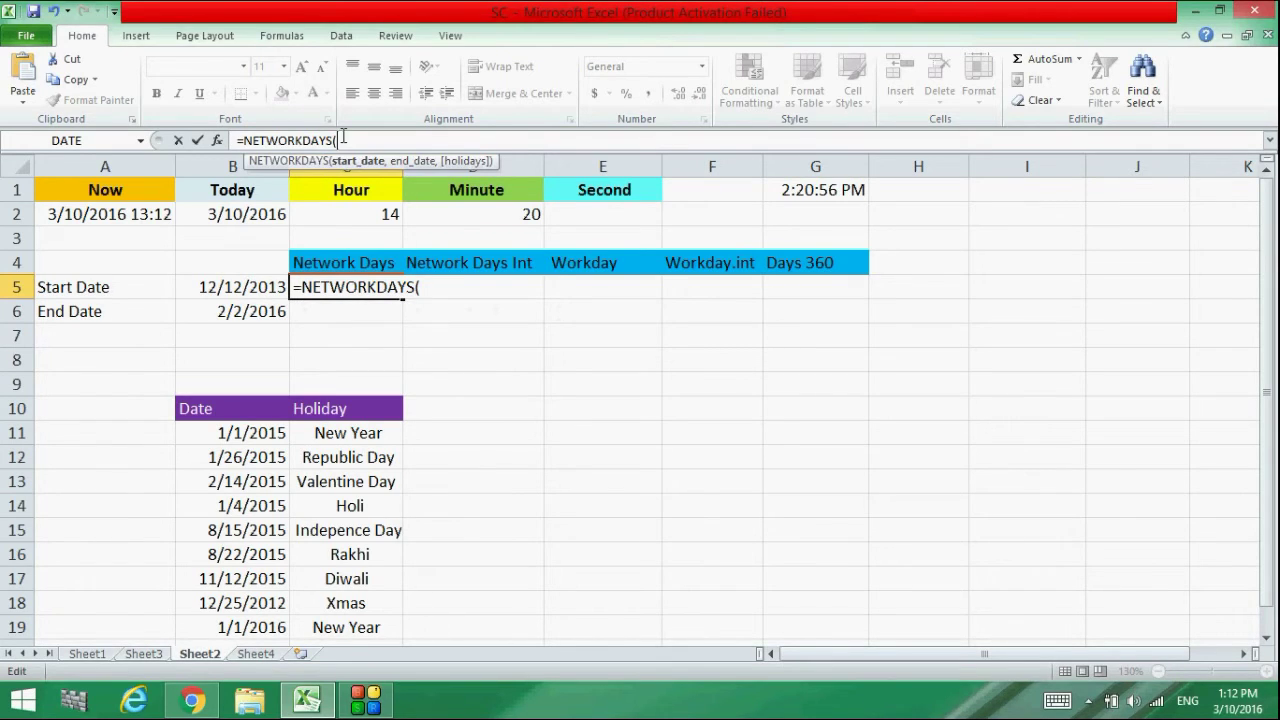
pyautogui.click(208, 290)
pyautogui.write(',')
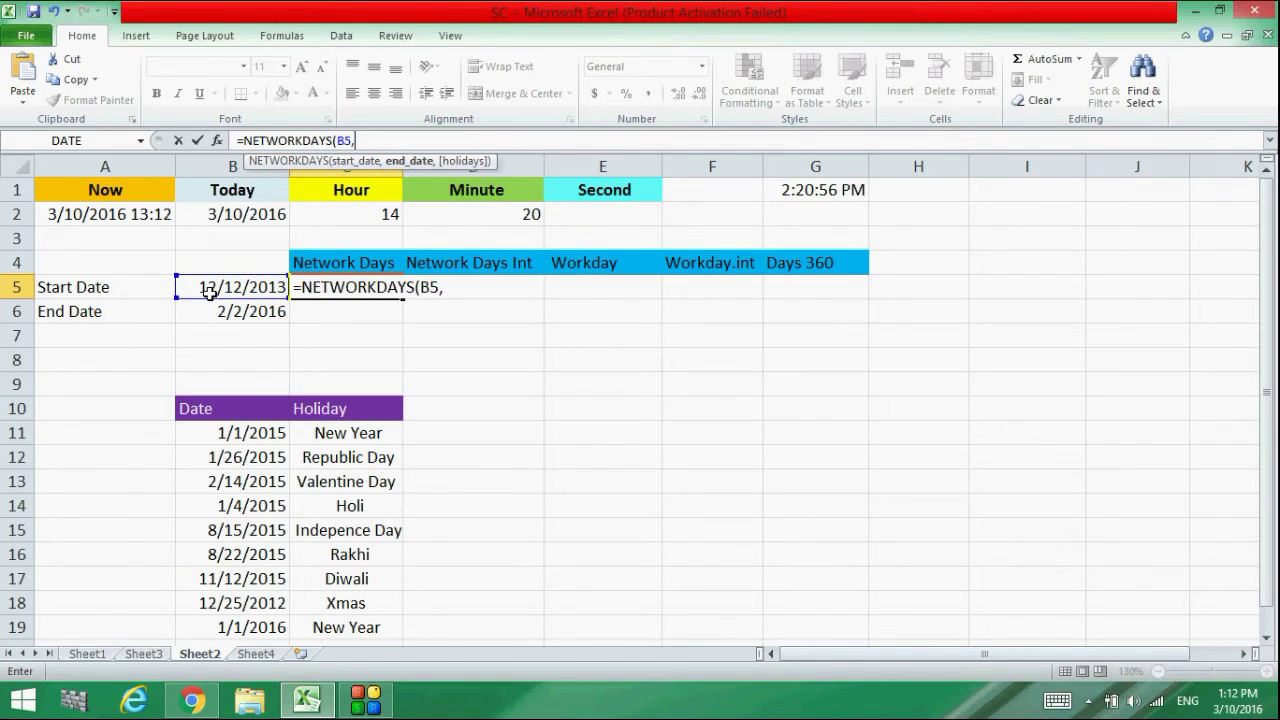
pyautogui.click(219, 313)
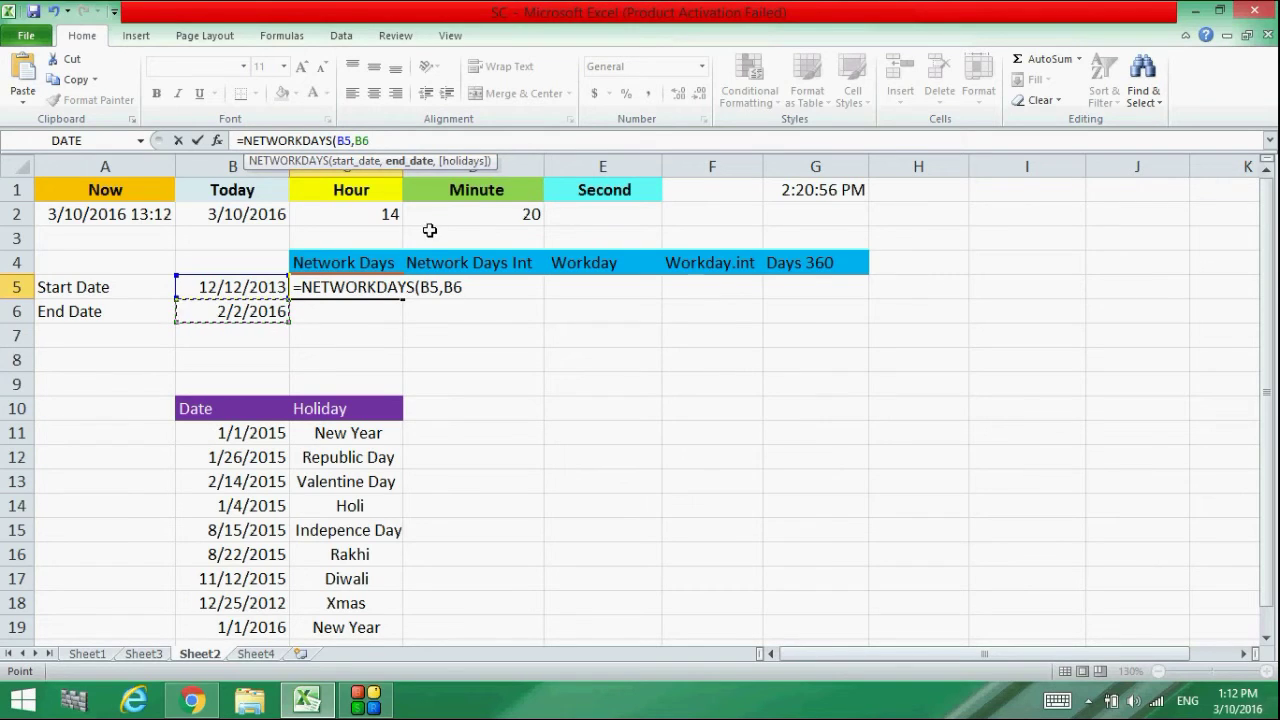
# - Complete C5 as =NETWORKDAYS(B5,B6,B11:B19), returning 555 working days
pyautogui.write(',')
pyautogui.moveTo(236, 440); pyautogui.dragTo(270, 478)
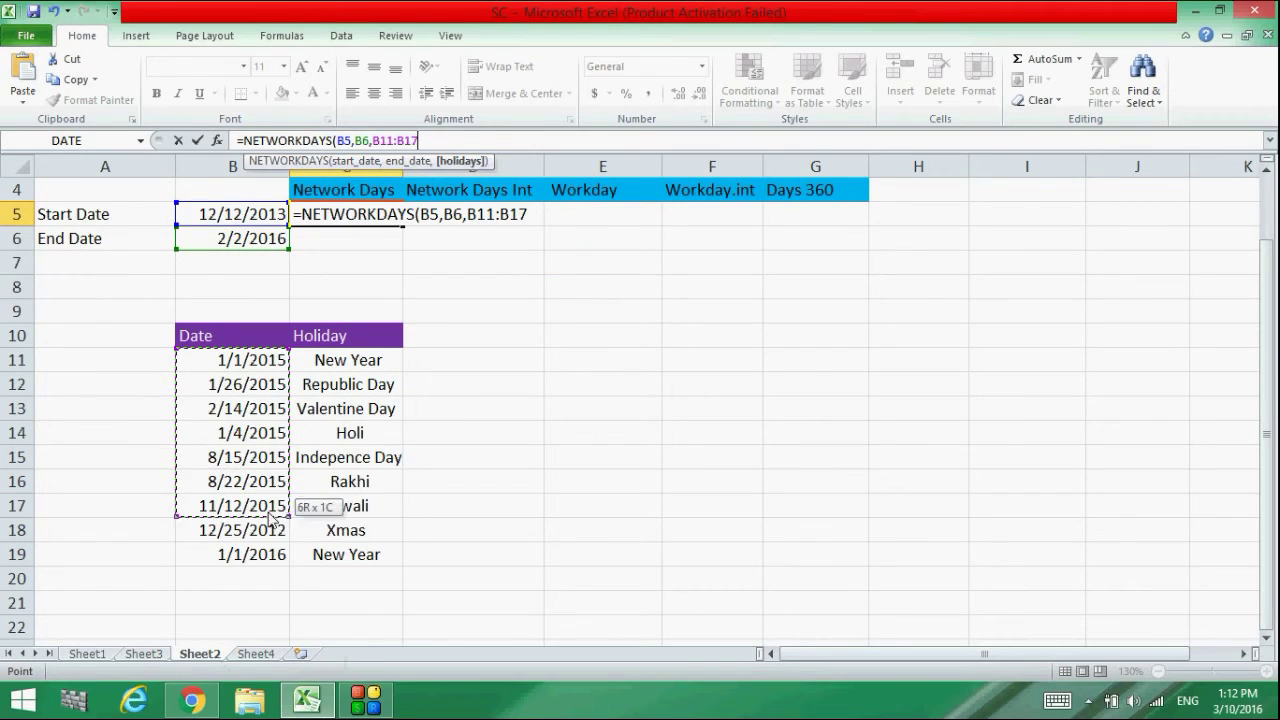
pyautogui.moveTo(270, 478); pyautogui.dragTo(268, 552)
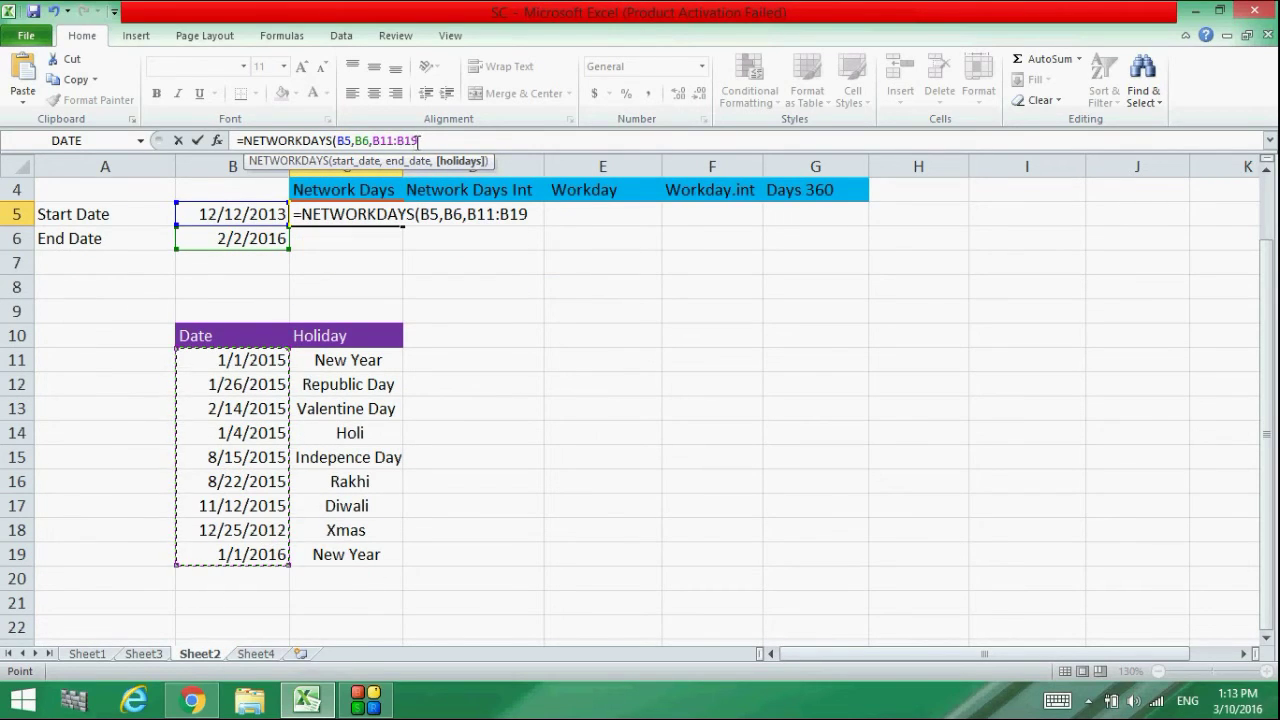
pyautogui.write(')')
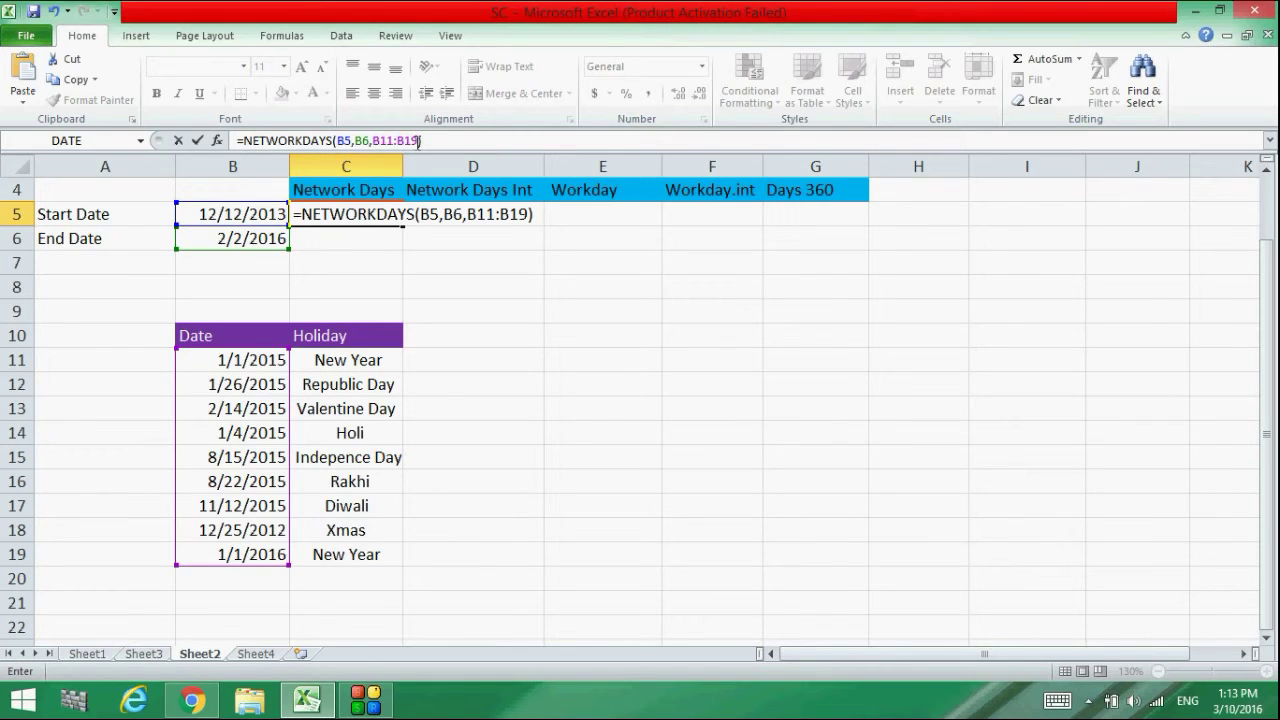
pyautogui.press('Return')
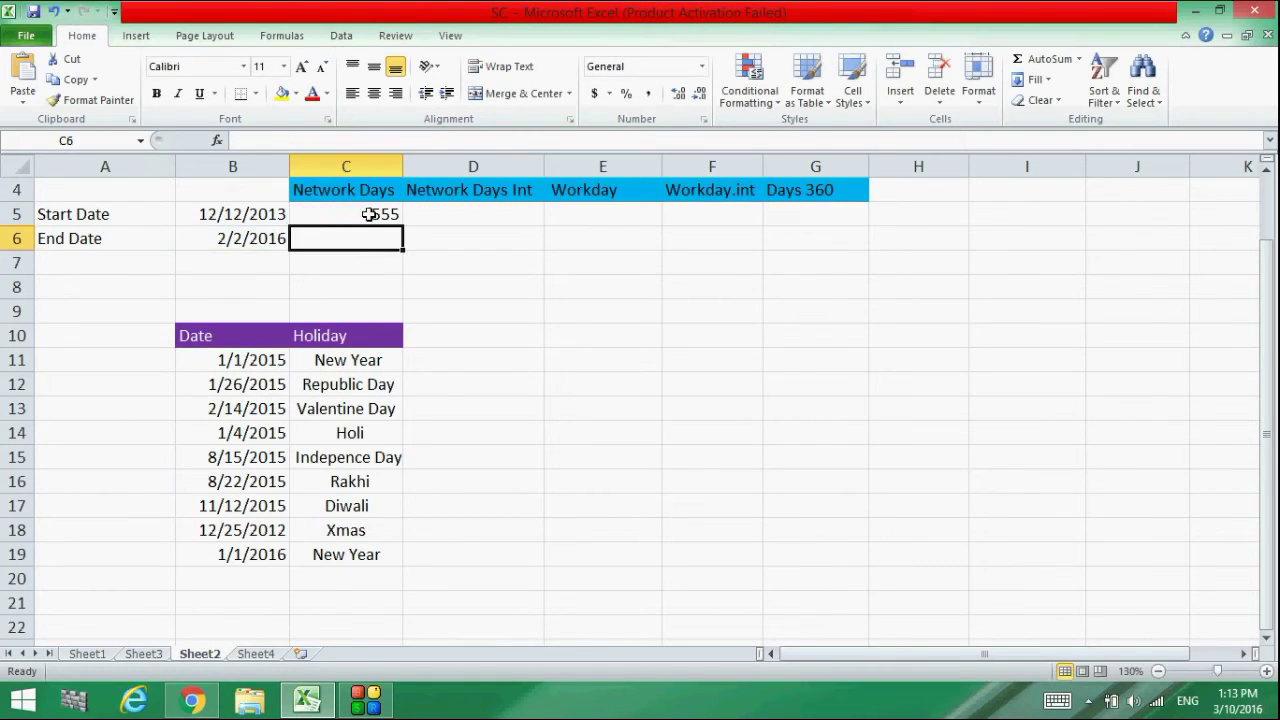
pyautogui.doubleClick(470, 210)
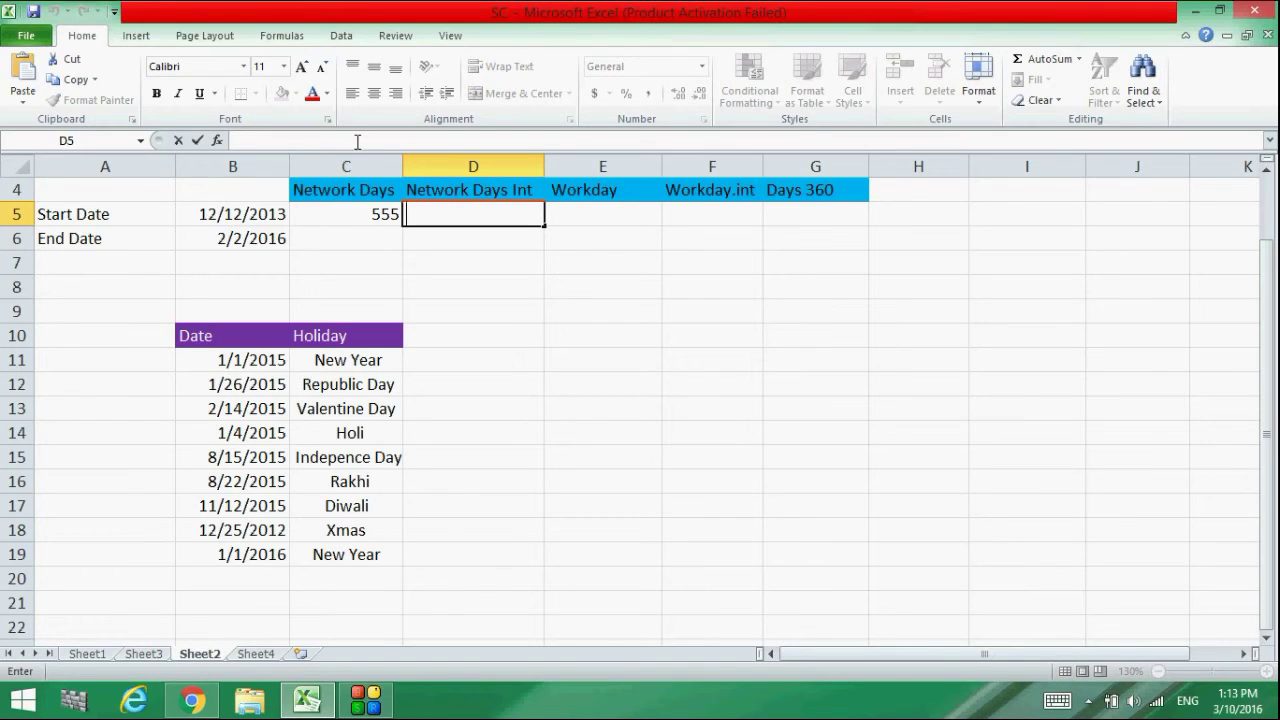
# - Enter =NETWORKDAYS.INTL(B5,B6, in D5, leaving the weekend argument to fill next
pyautogui.write('=')
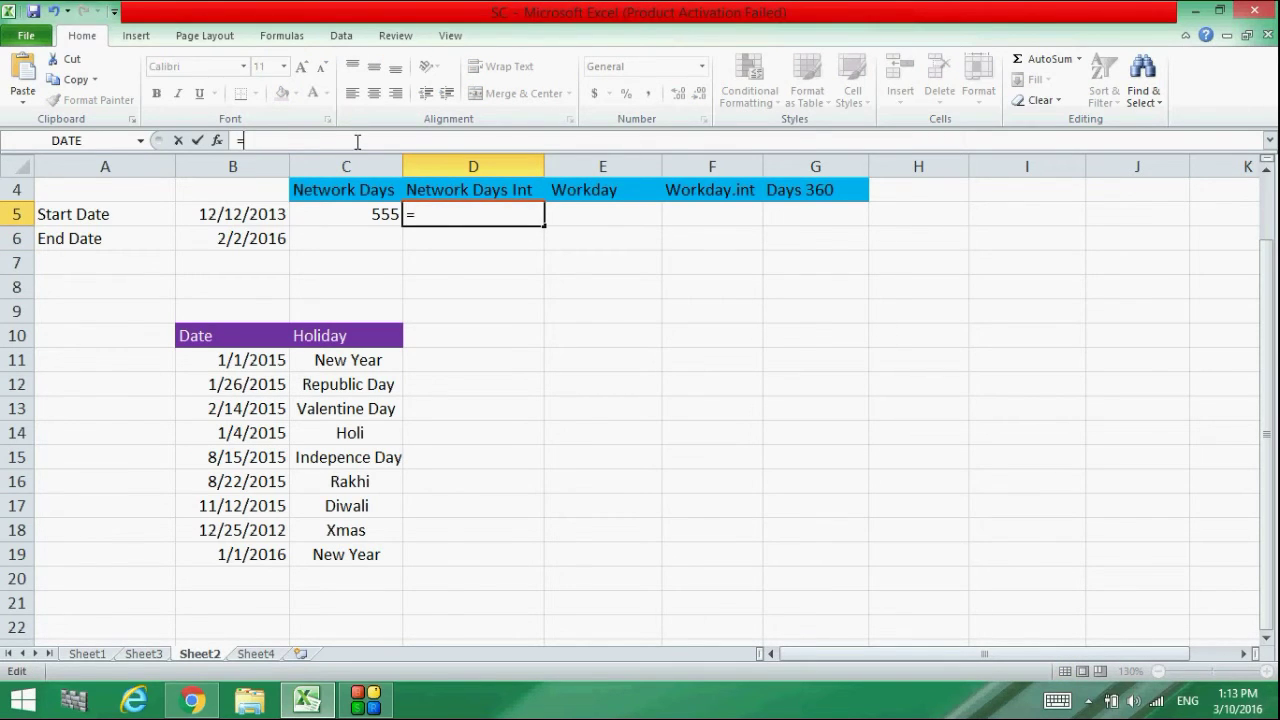
pyautogui.write('ne')
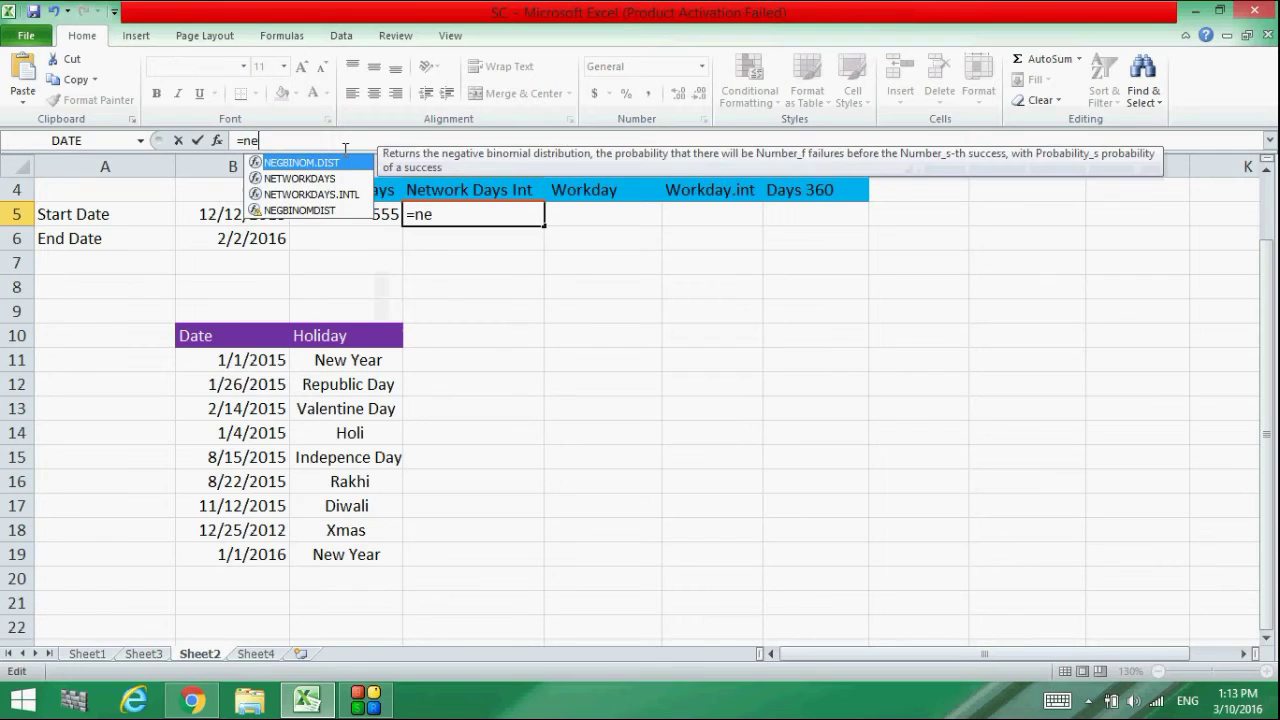
pyautogui.write('t')
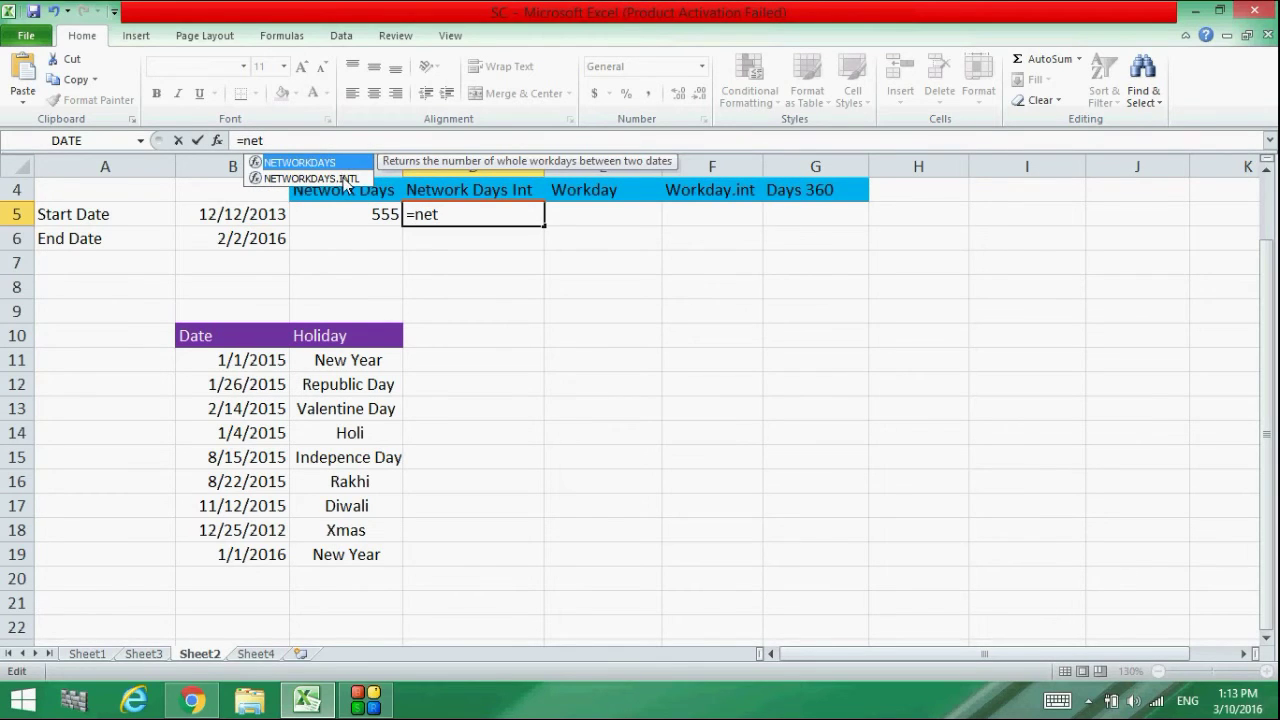
pyautogui.doubleClick(343, 178)
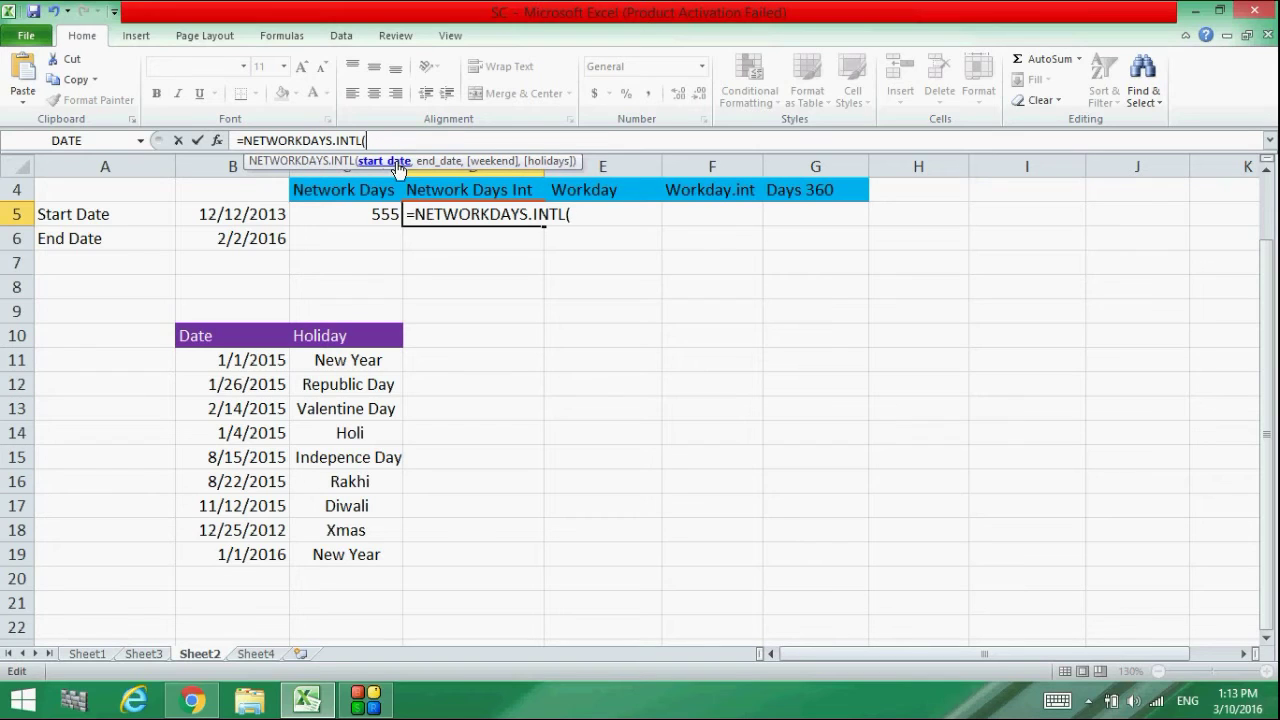
pyautogui.click(257, 214)
pyautogui.write(',')
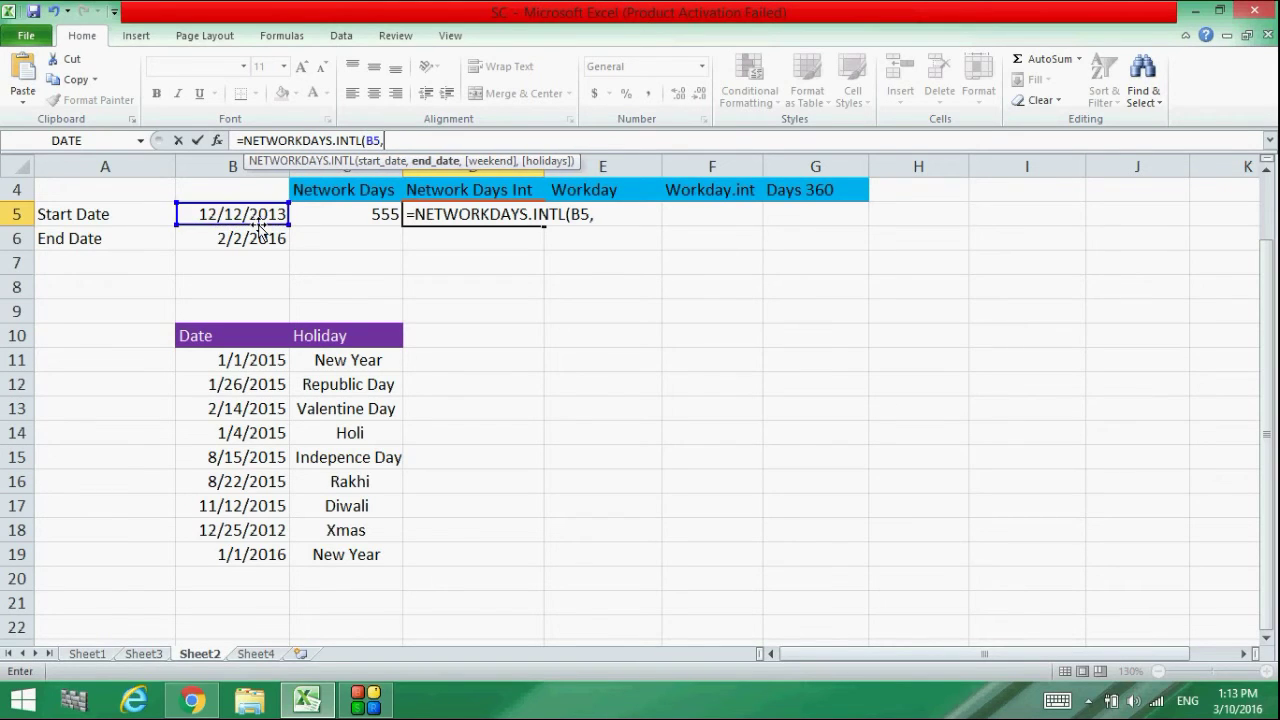
pyautogui.click(256, 252)
pyautogui.click(258, 238)
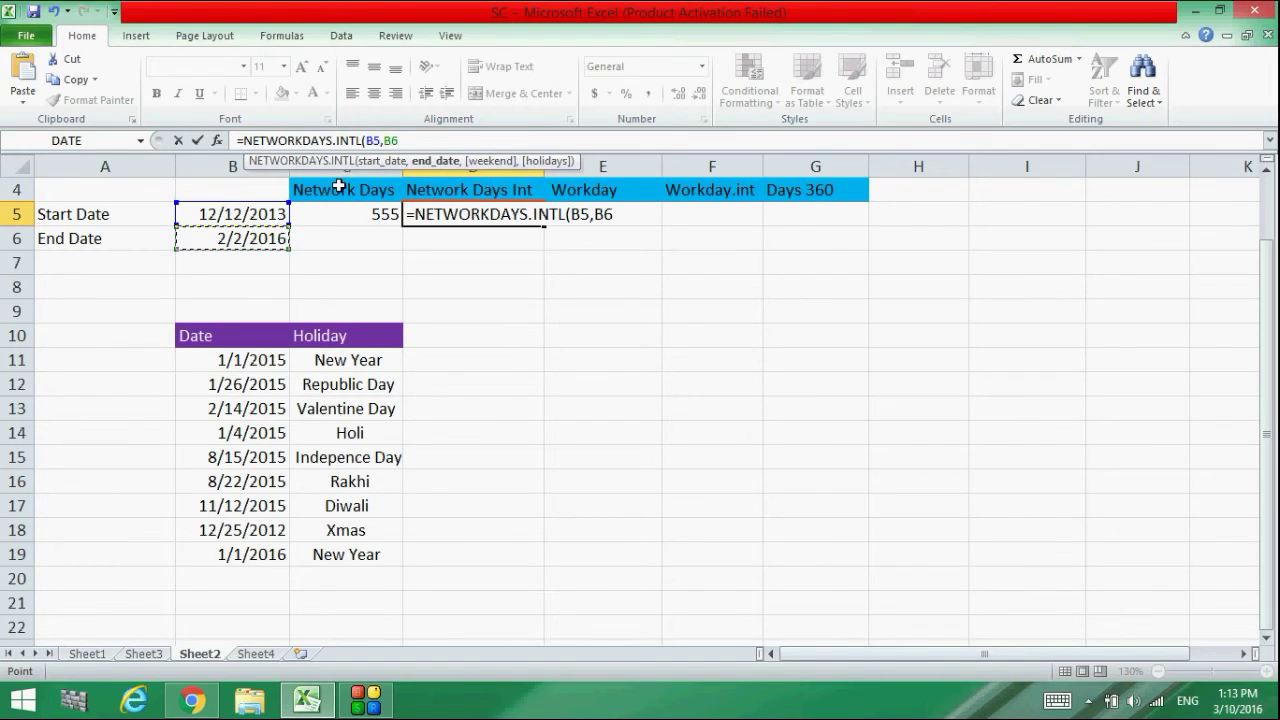
pyautogui.write(',')
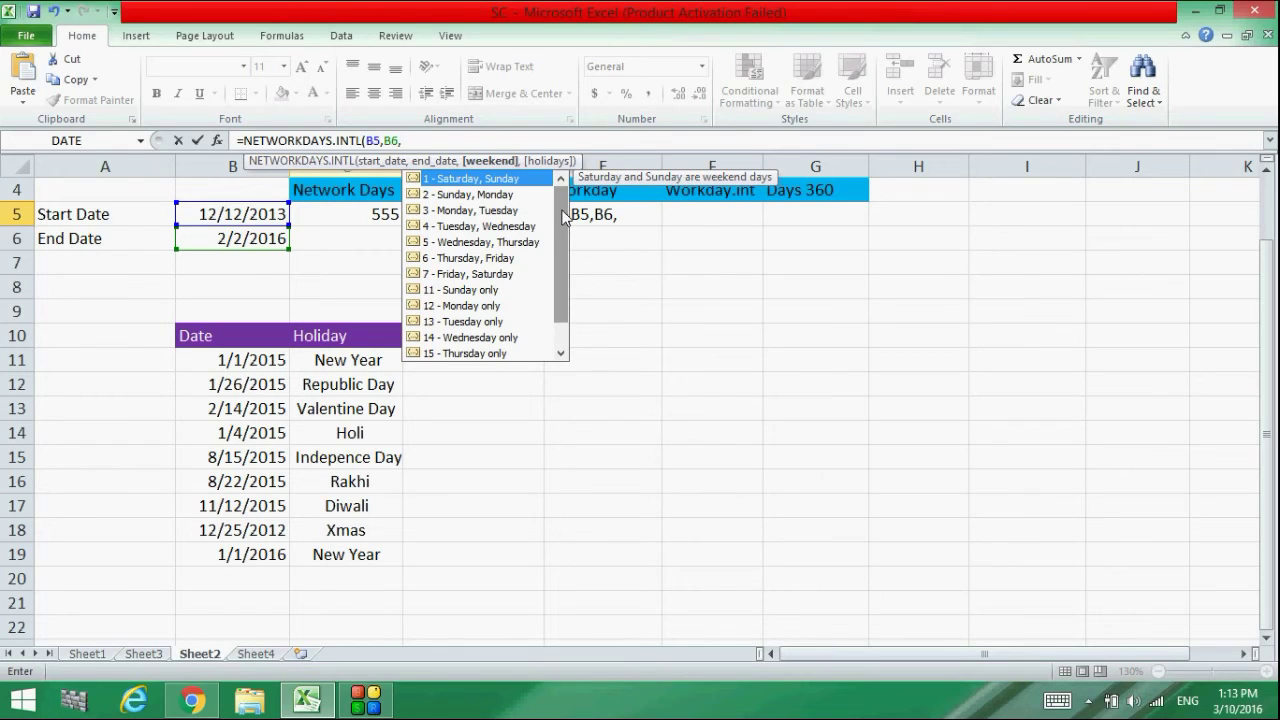
# - Browse the weekend code list, trying 11 - Sunday only before removing it again
pyautogui.scroll(-1, 563, 215)
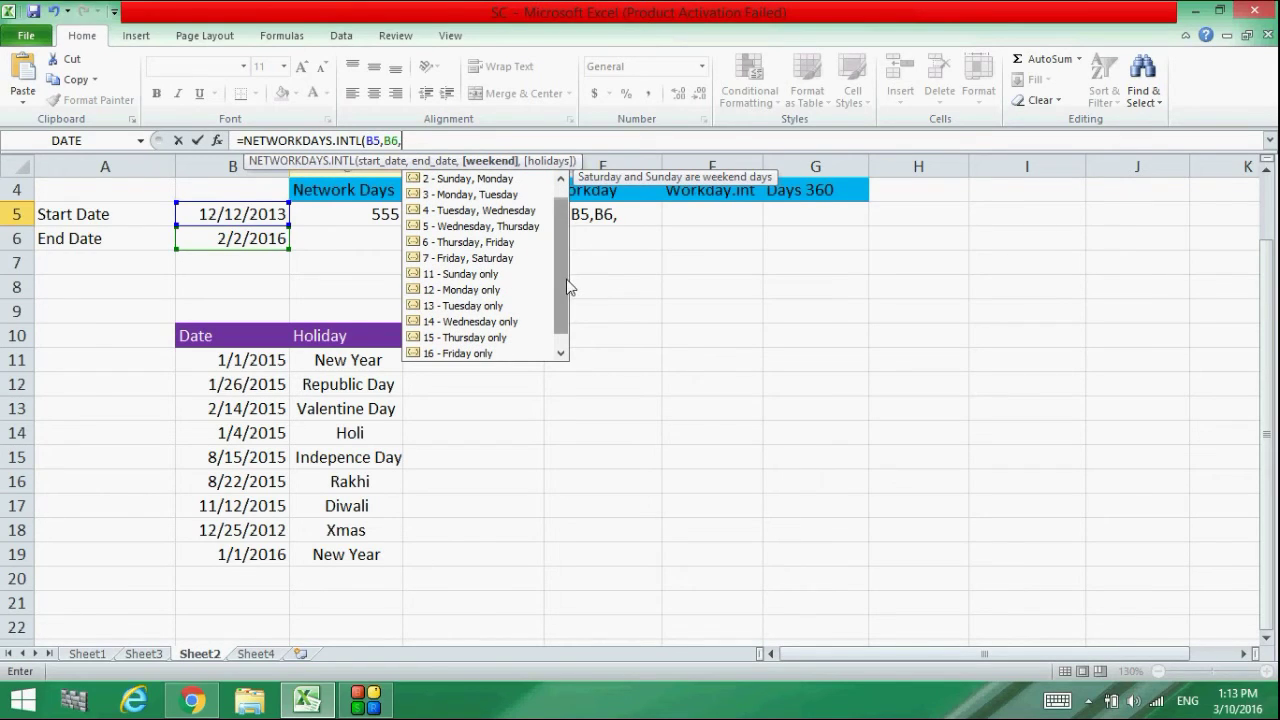
pyautogui.scroll(1, 564, 258)
pyautogui.scroll(-2, 564, 258)
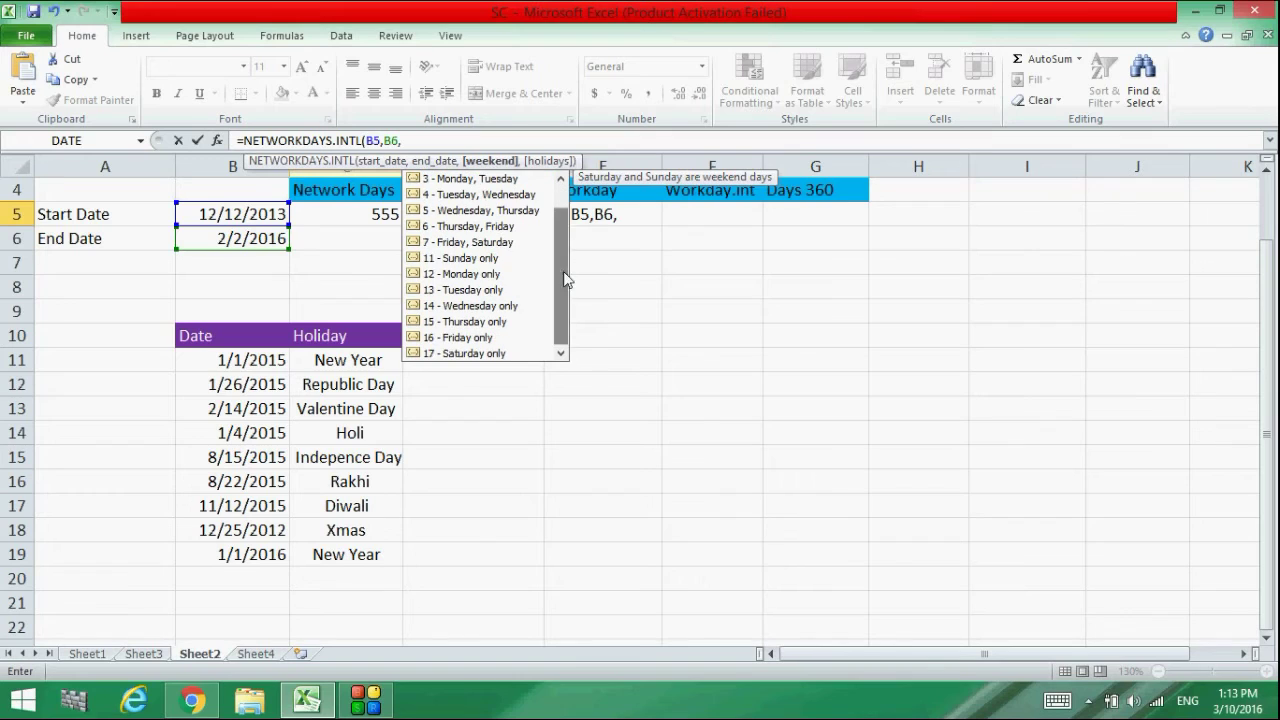
pyautogui.doubleClick(493, 260)
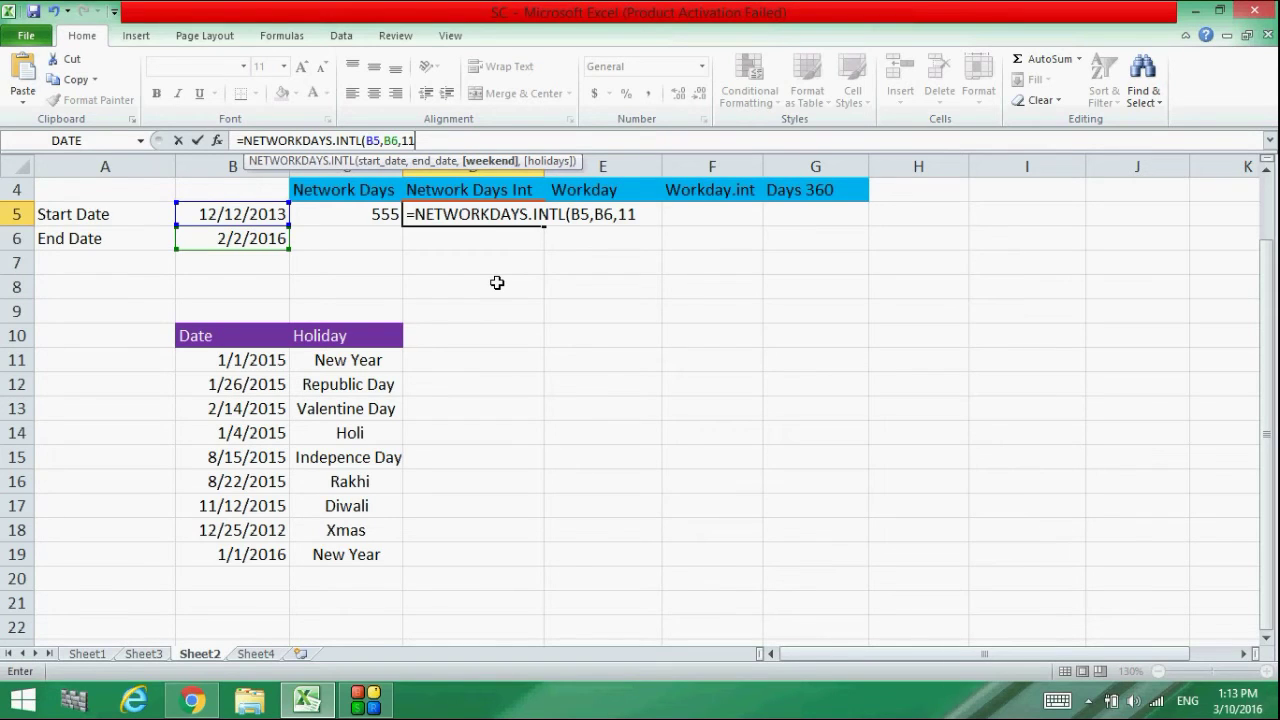
pyautogui.press('BackSpace')
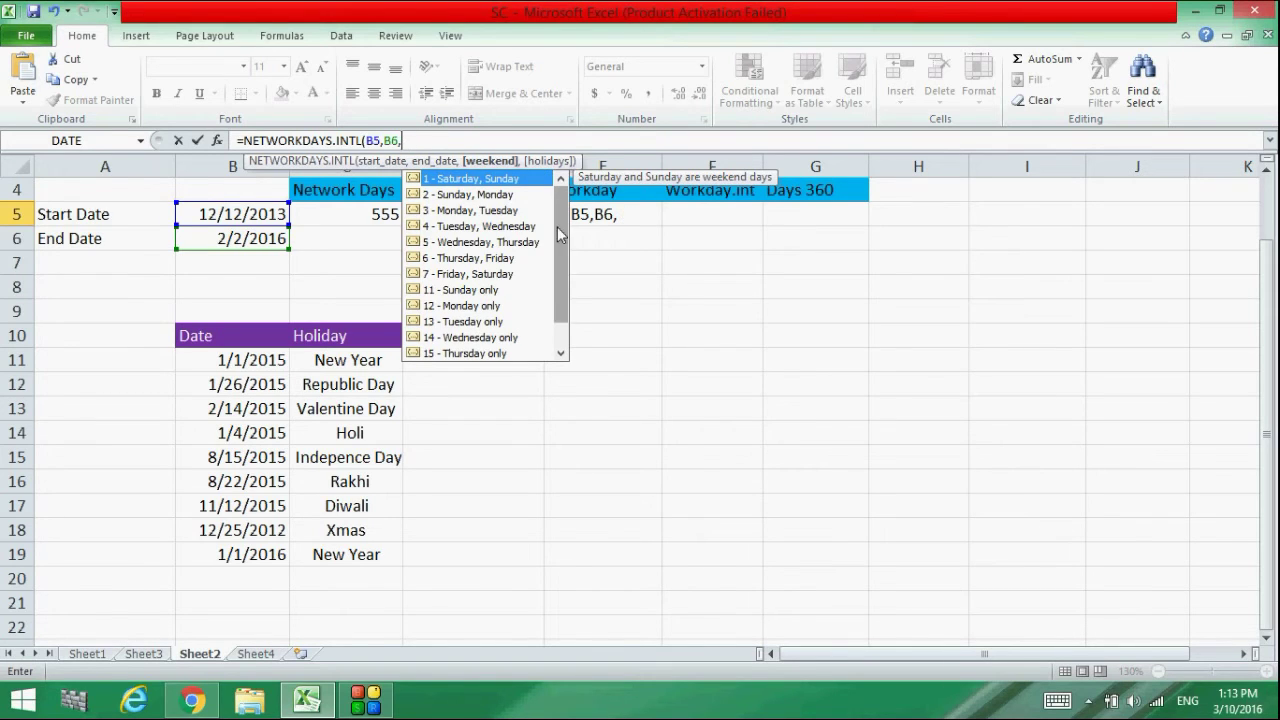
pyautogui.scroll(-2, 560, 258)
pyautogui.scroll(2, 560, 258)
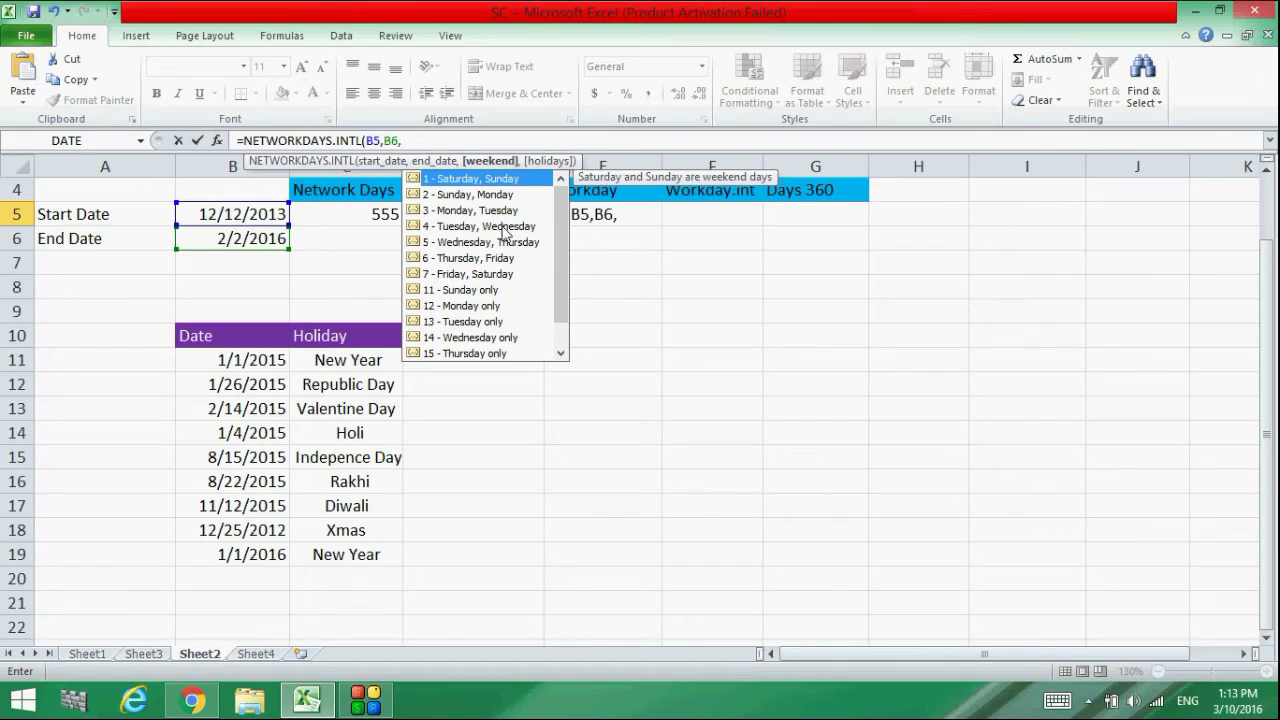
pyautogui.moveTo(563, 247); pyautogui.dragTo(566, 259)
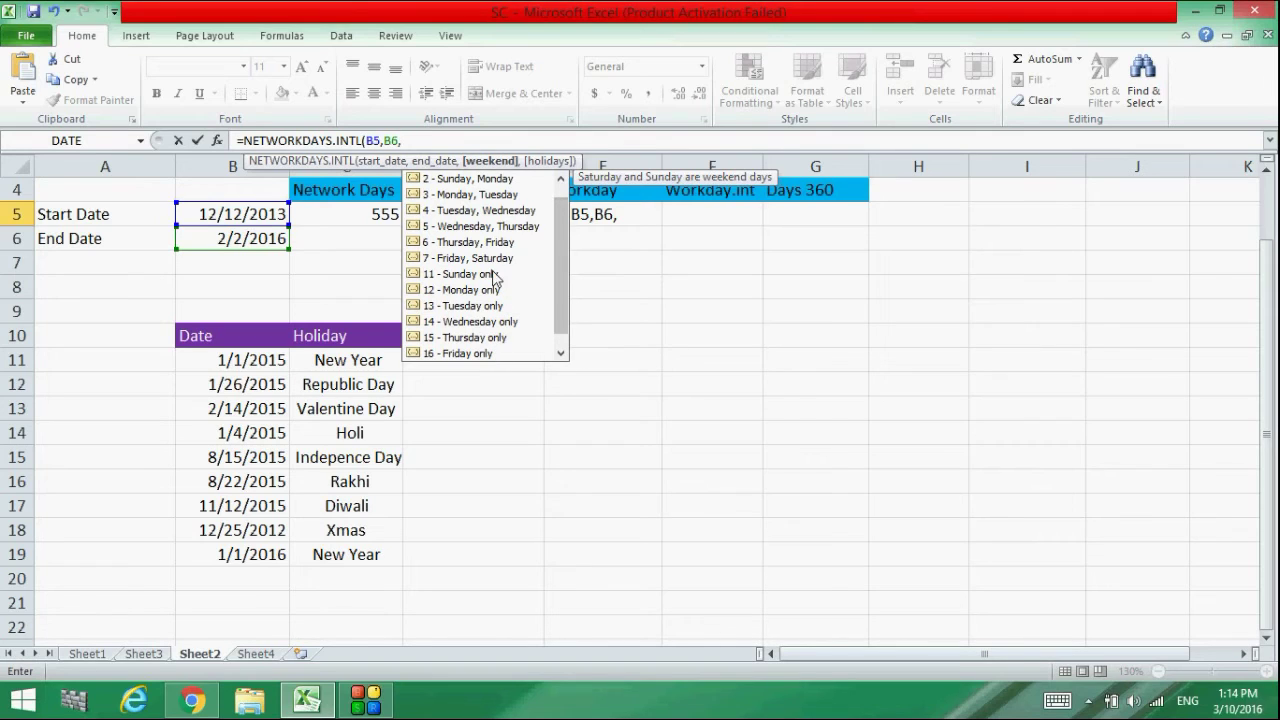
pyautogui.scroll(1, 551, 261)
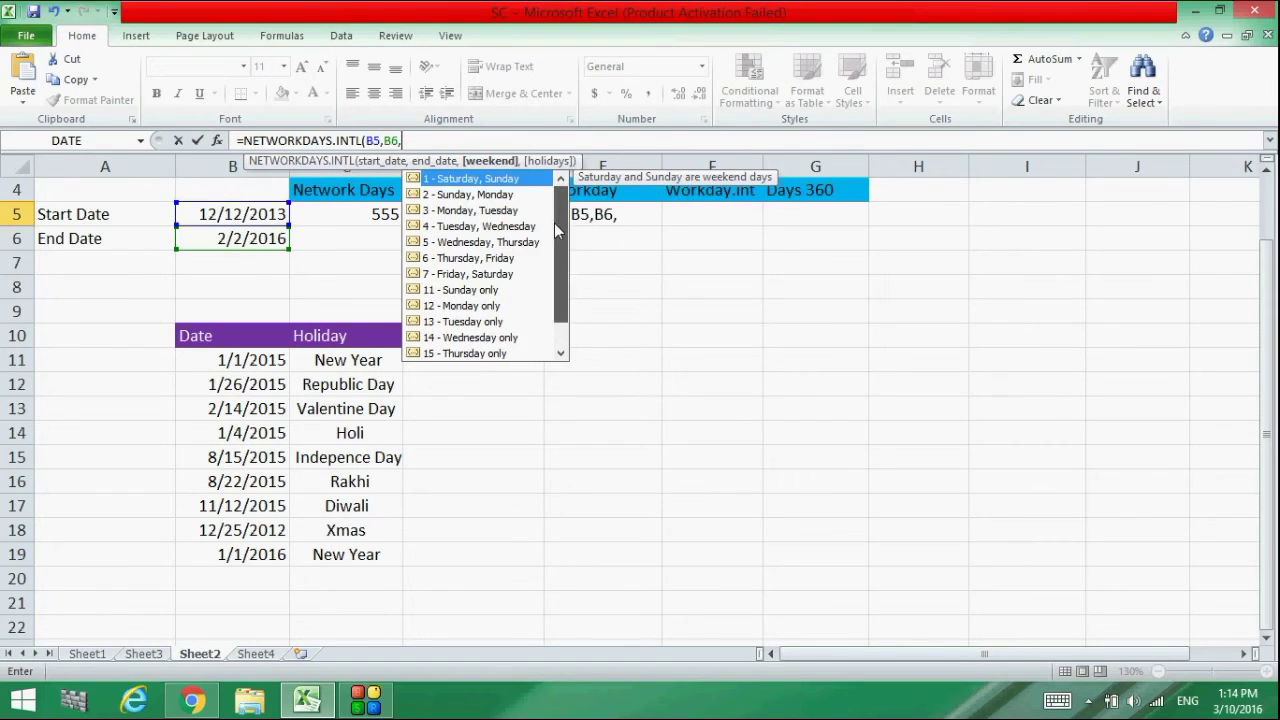
# - Use weekend code 1 (Saturday, Sunday) and holidays B11:B19 so D5 returns 555
pyautogui.click(452, 194)
pyautogui.click(455, 180)
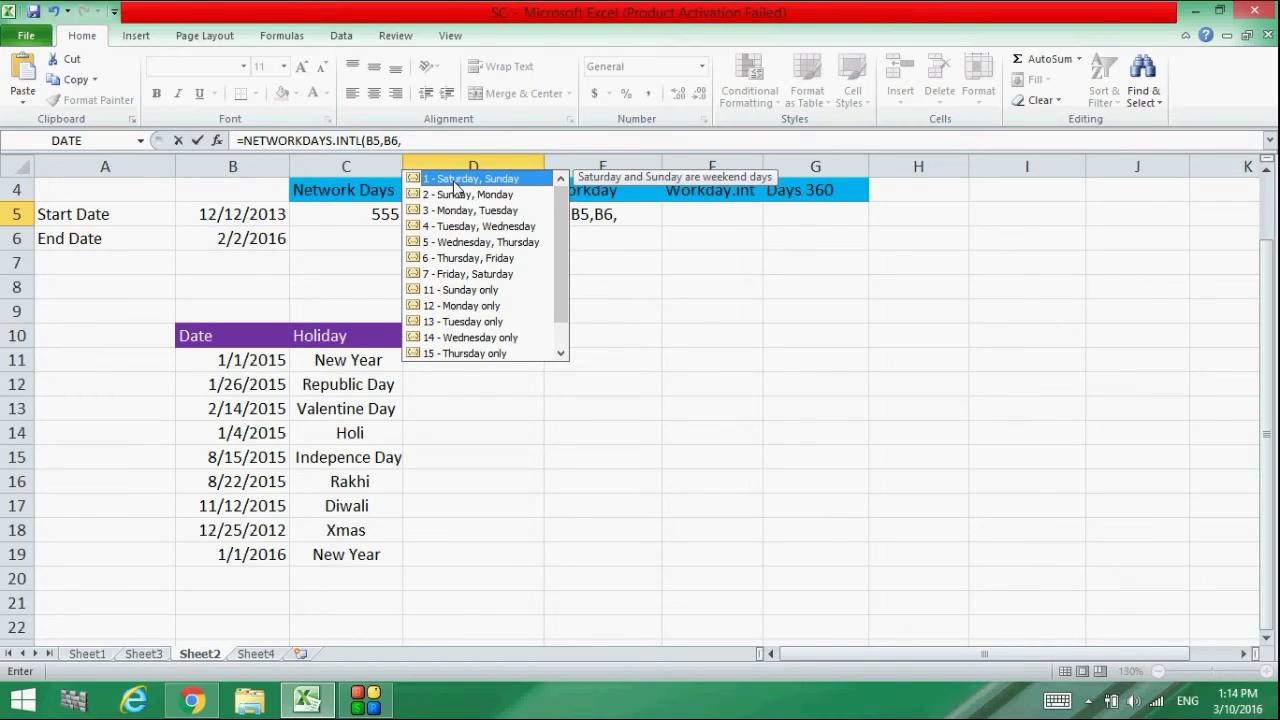
pyautogui.doubleClick(455, 180)
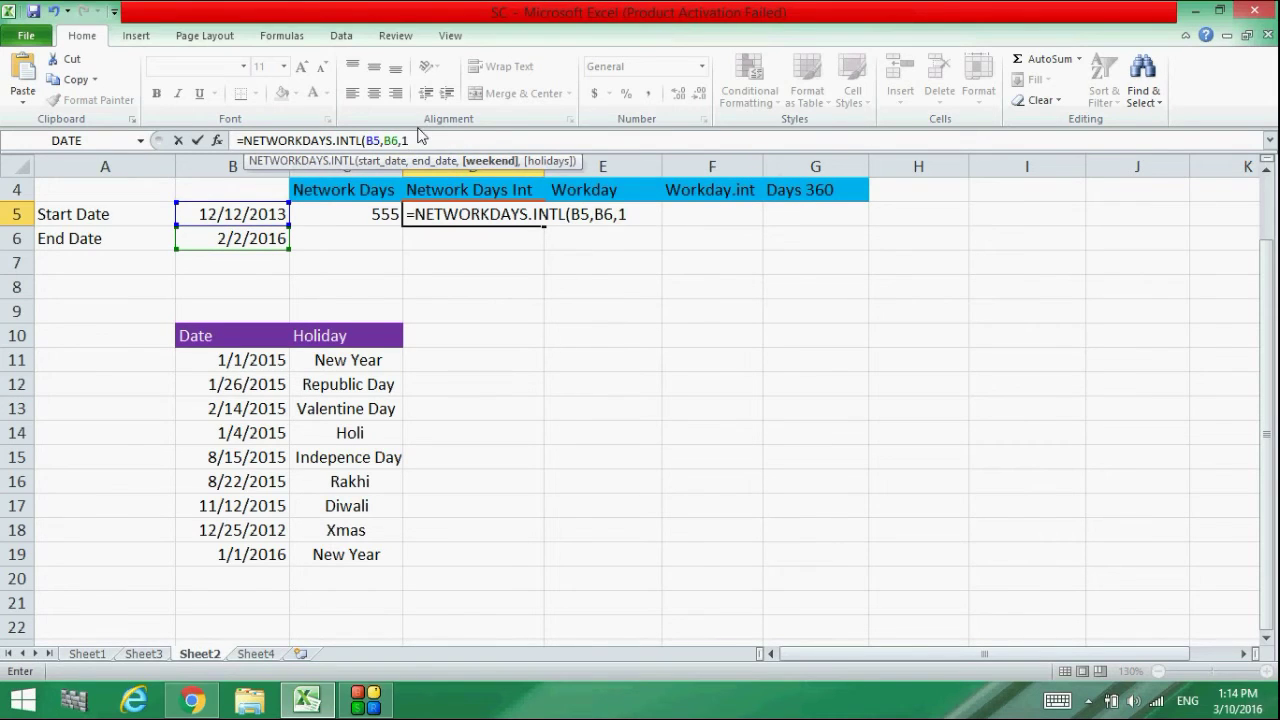
pyautogui.write(',')
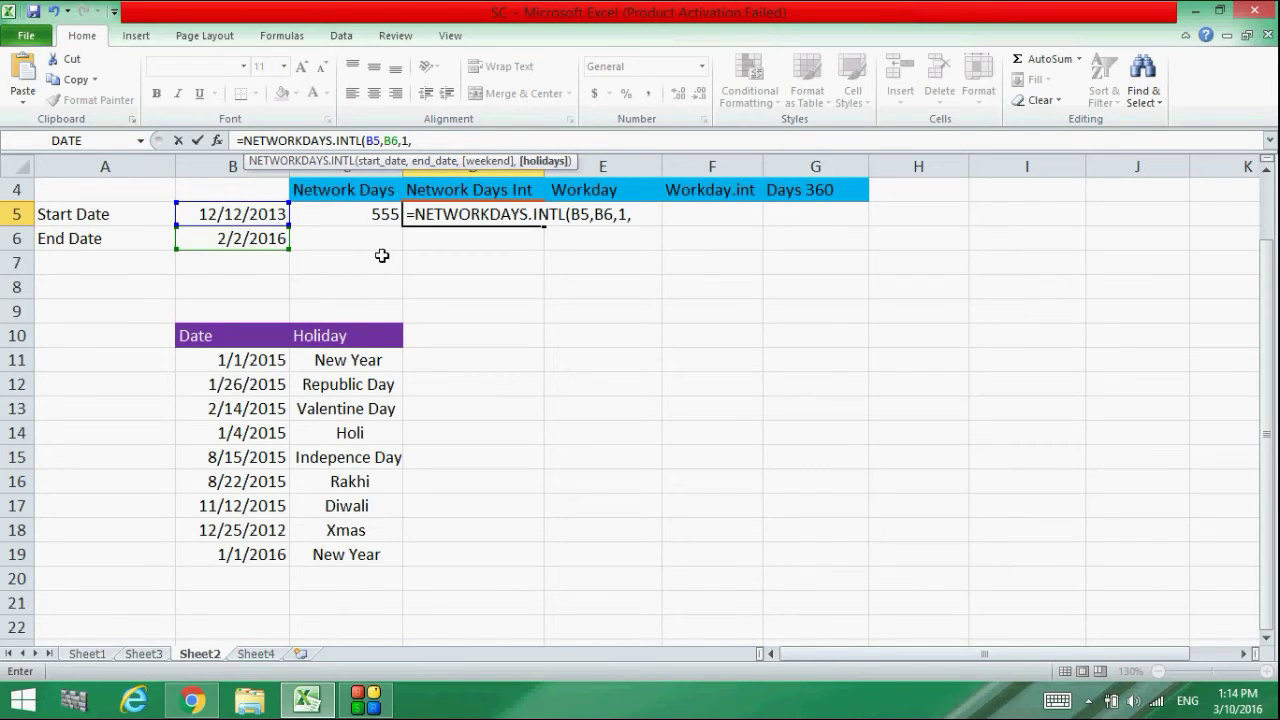
pyautogui.moveTo(241, 362); pyautogui.dragTo(218, 562)
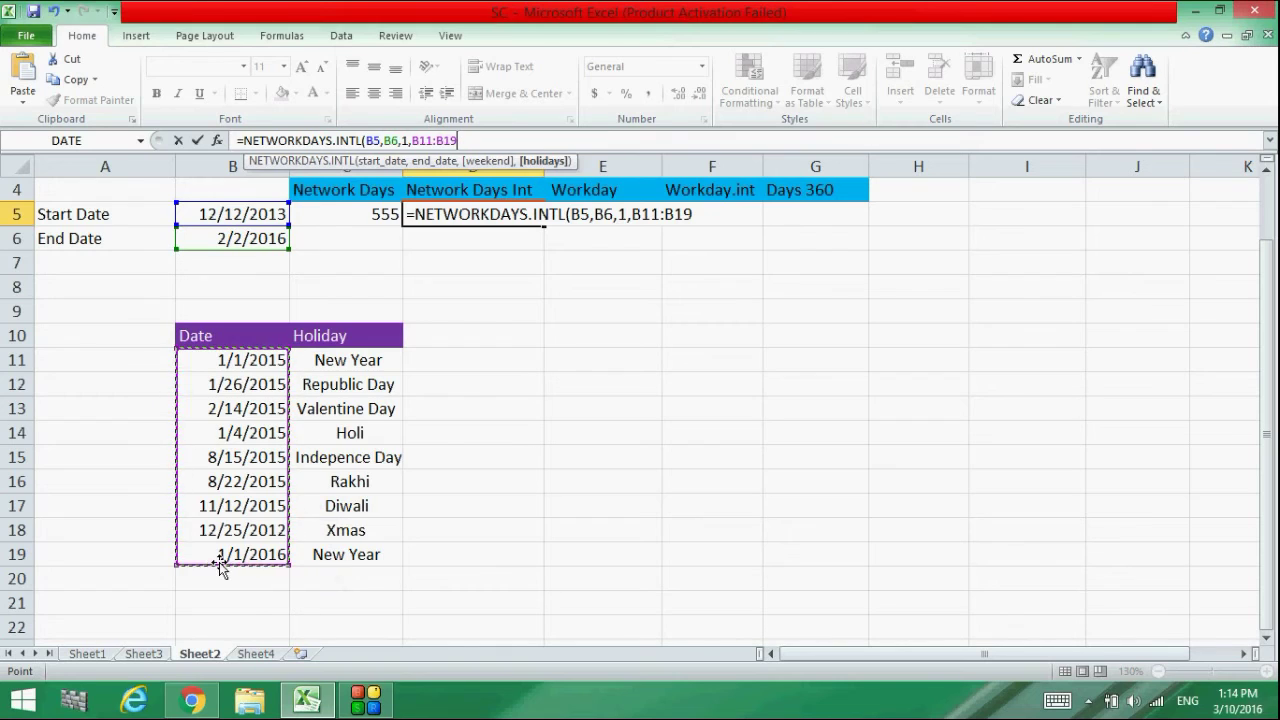
pyautogui.write(')')
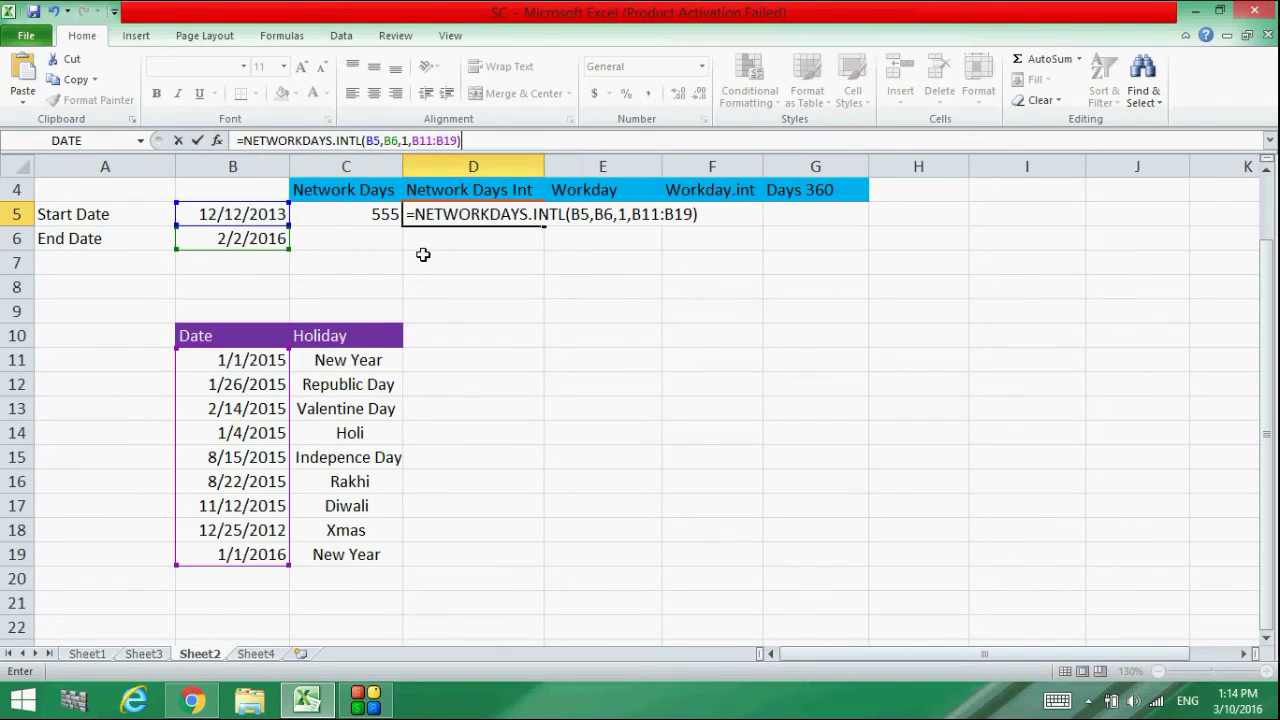
pyautogui.press('Return')
pyautogui.click(473, 219)
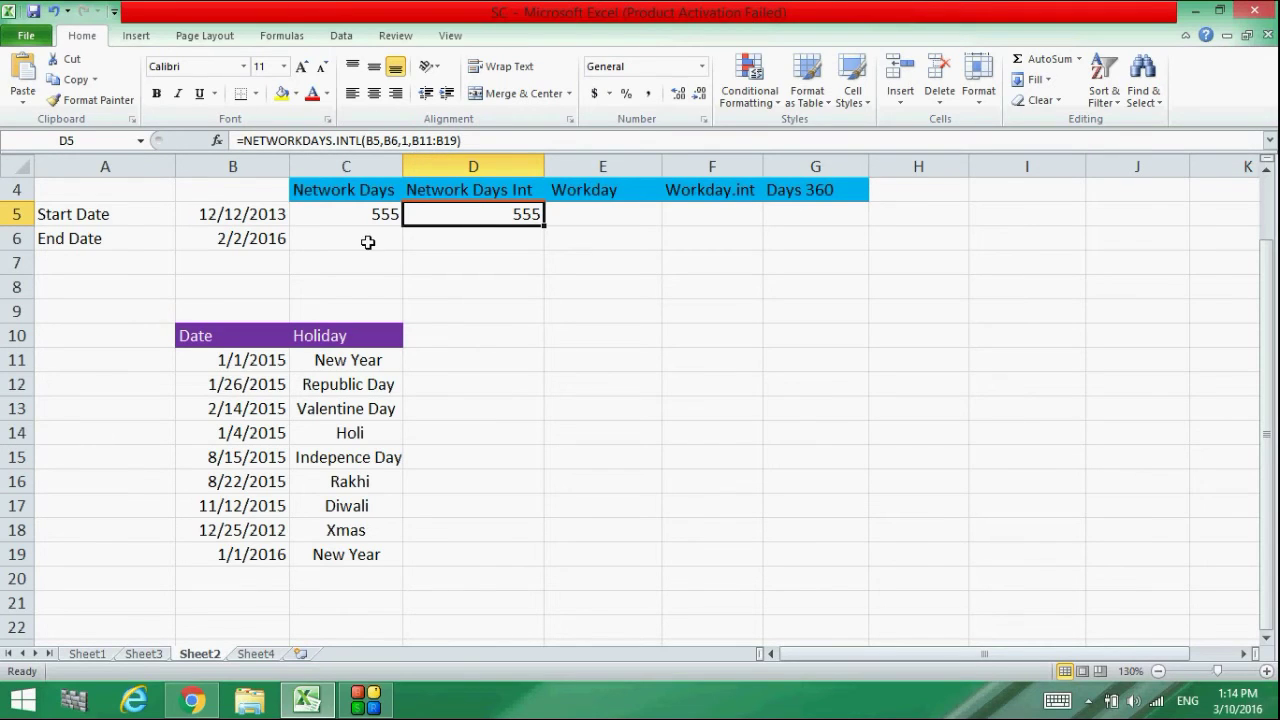
# - Change D5 to weekend code 11 (Sunday only) with holidays B11:B18, giving 665
pyautogui.doubleClick(465, 218)
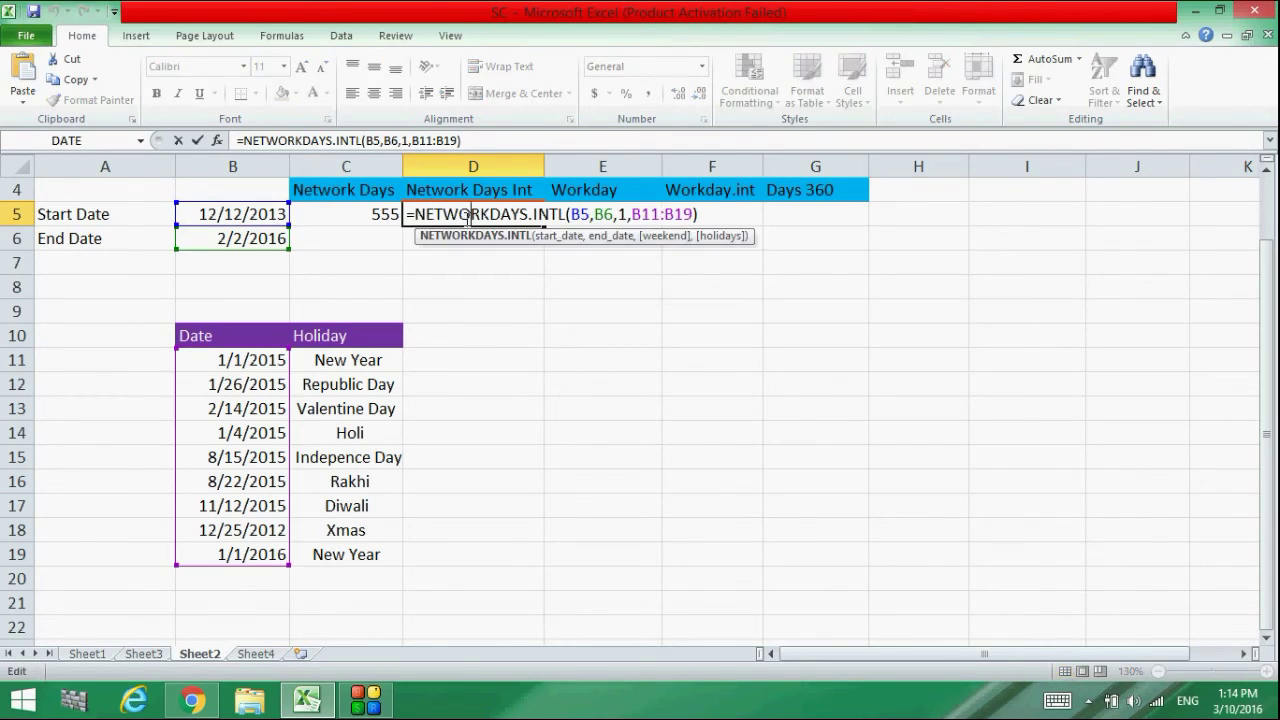
pyautogui.click(627, 214)
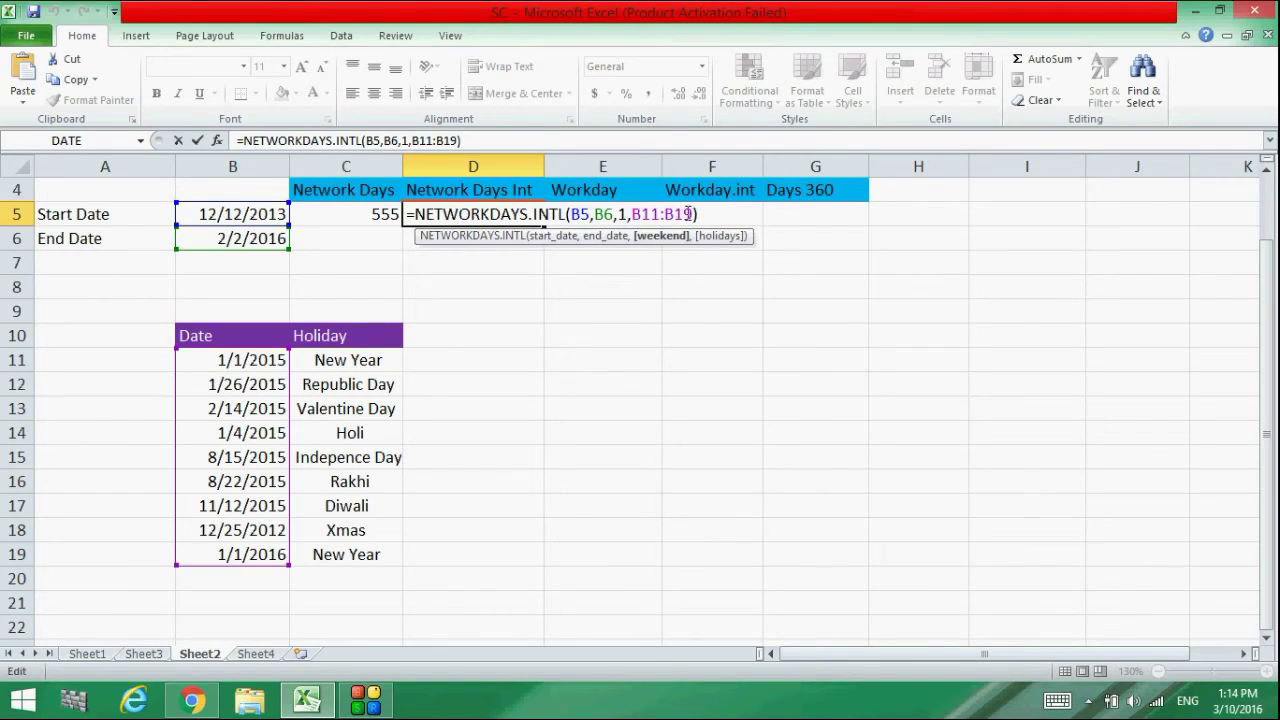
pyautogui.moveTo(692, 214); pyautogui.dragTo(619, 214)
pyautogui.press('BackSpace')
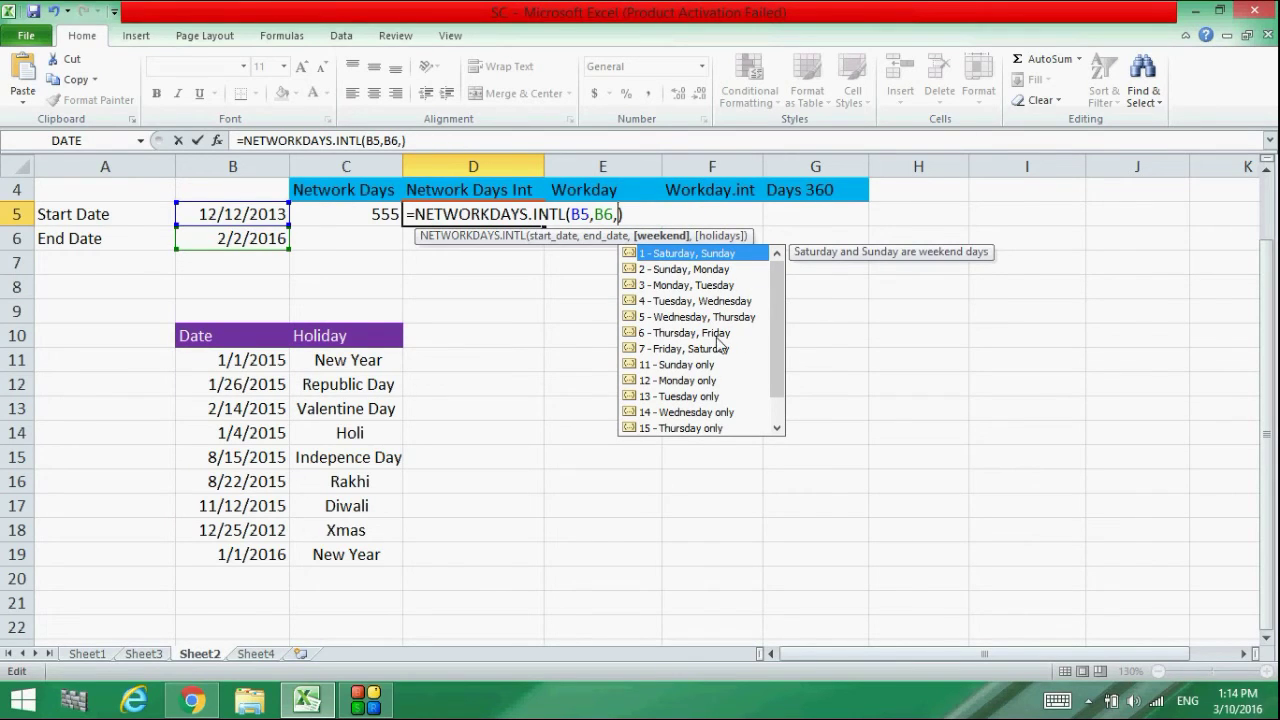
pyautogui.doubleClick(702, 366)
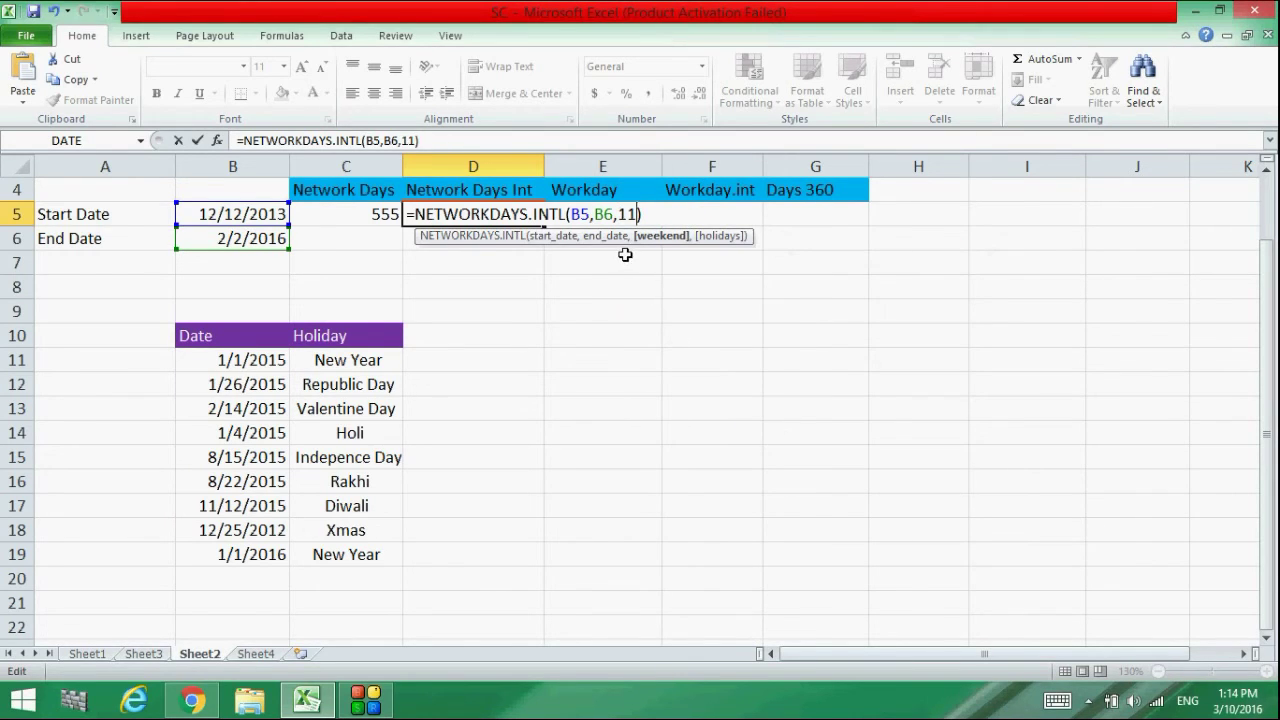
pyautogui.write(',')
pyautogui.moveTo(220, 358); pyautogui.dragTo(229, 532)
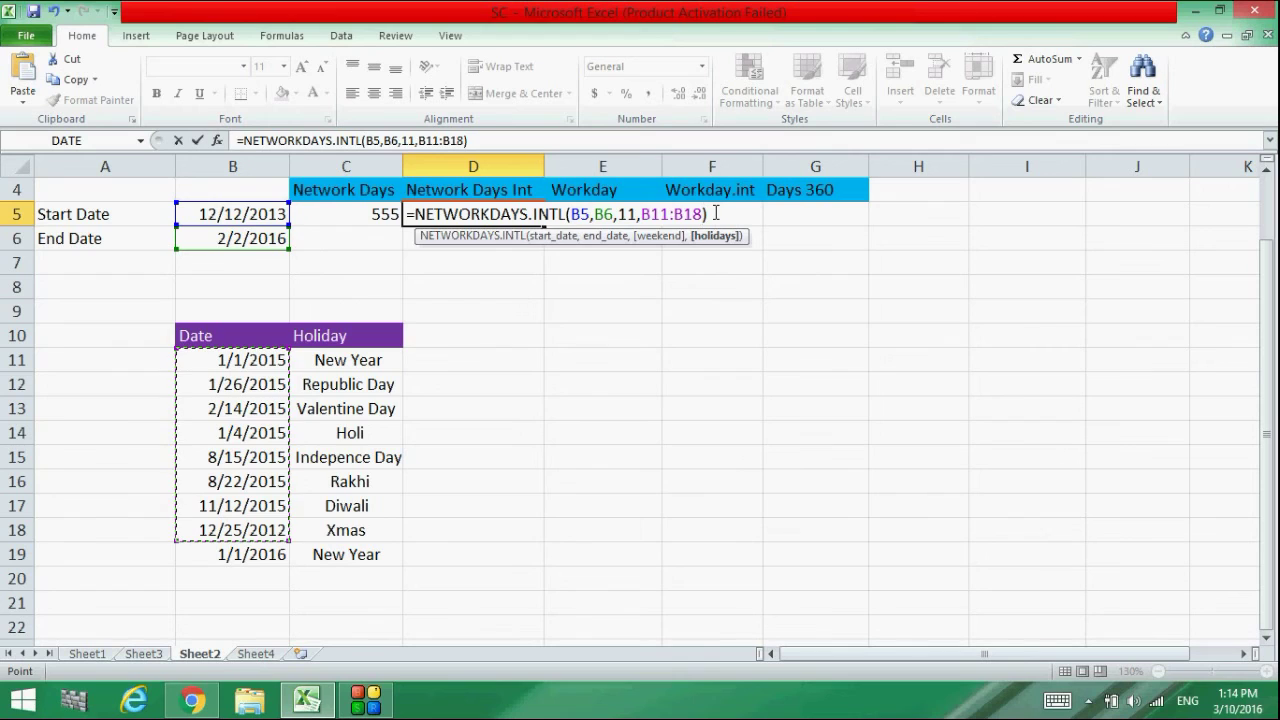
pyautogui.press('Return')
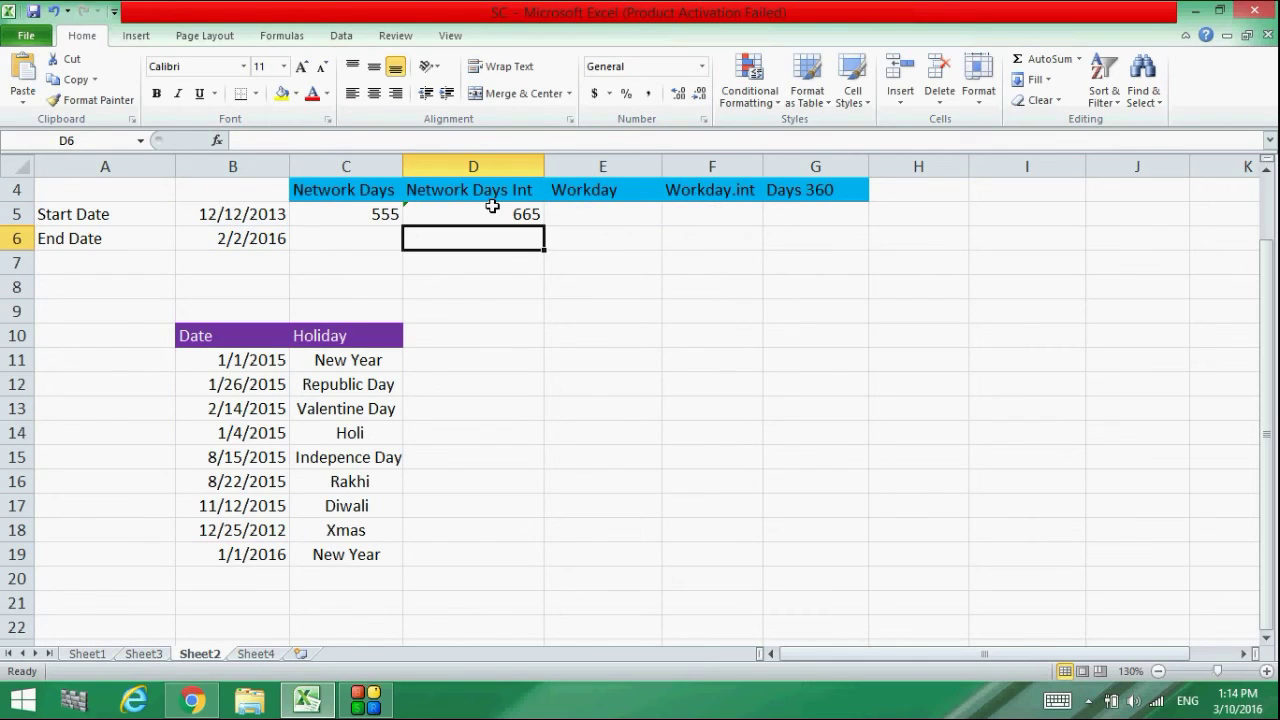
pyautogui.doubleClick(492, 205)
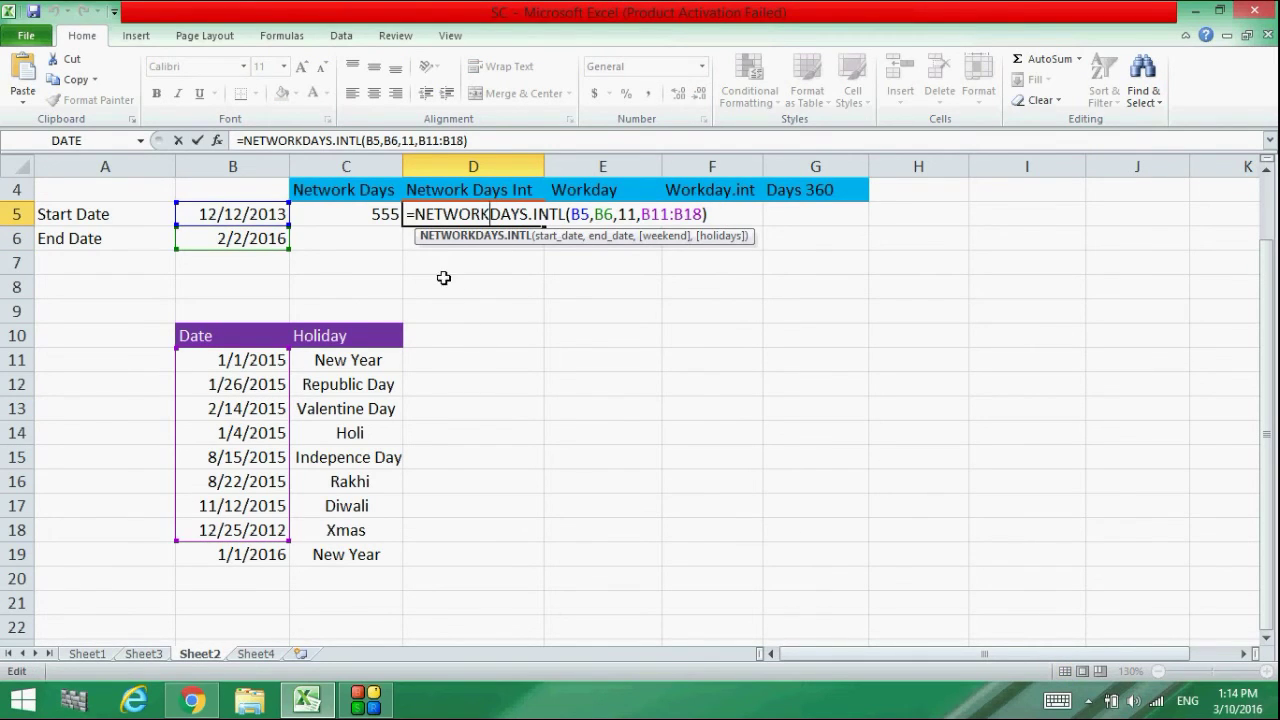
pyautogui.press('Return')
pyautogui.click(366, 218)
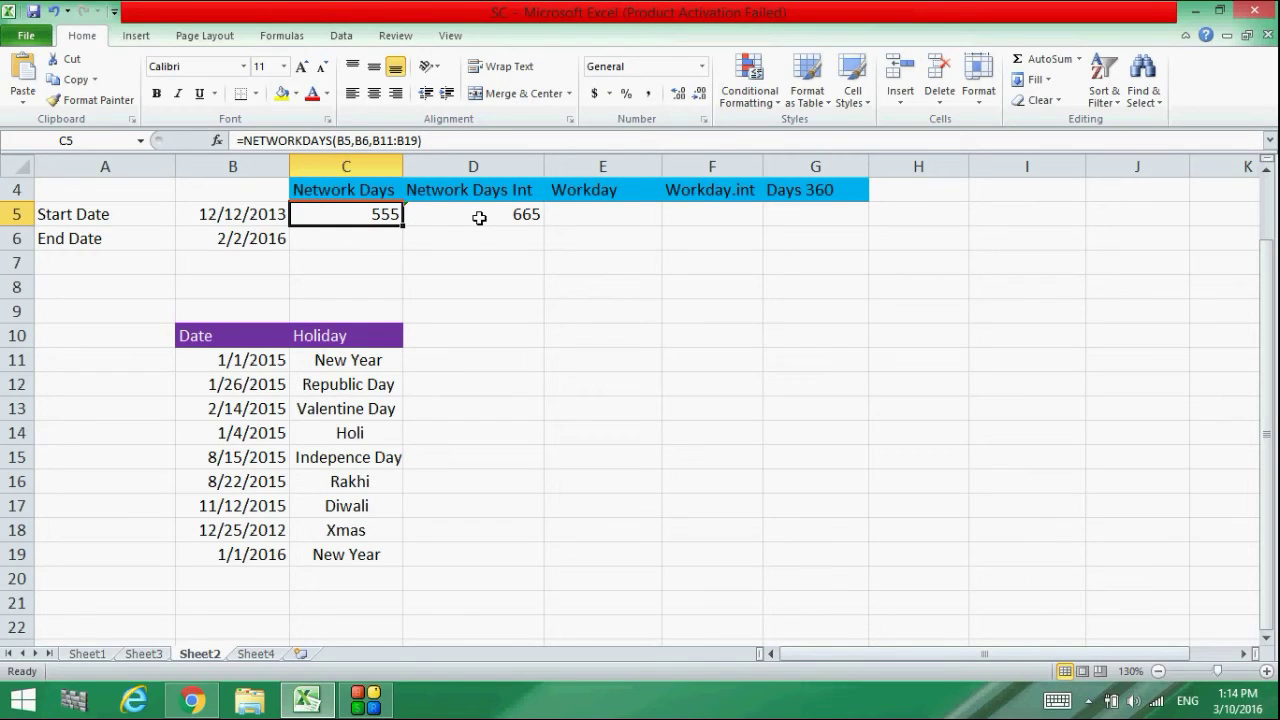
pyautogui.doubleClick(365, 213)
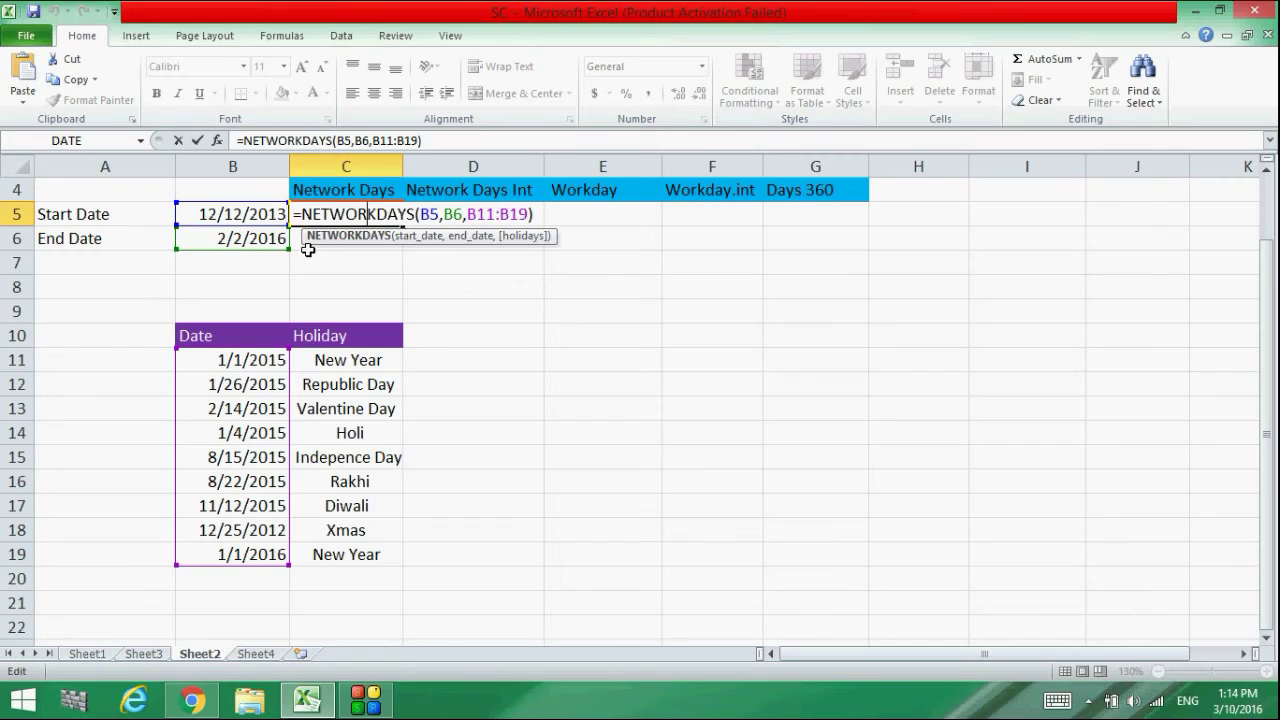
pyautogui.press('Return')
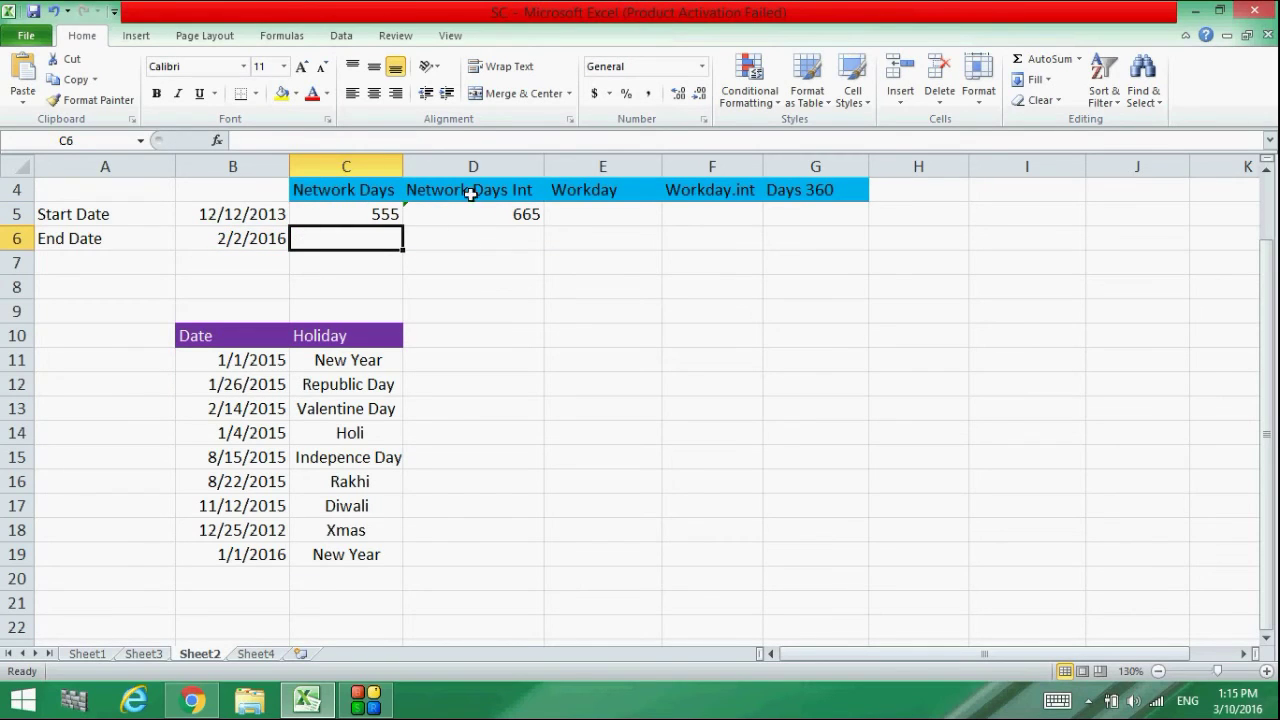
pyautogui.click(481, 214)
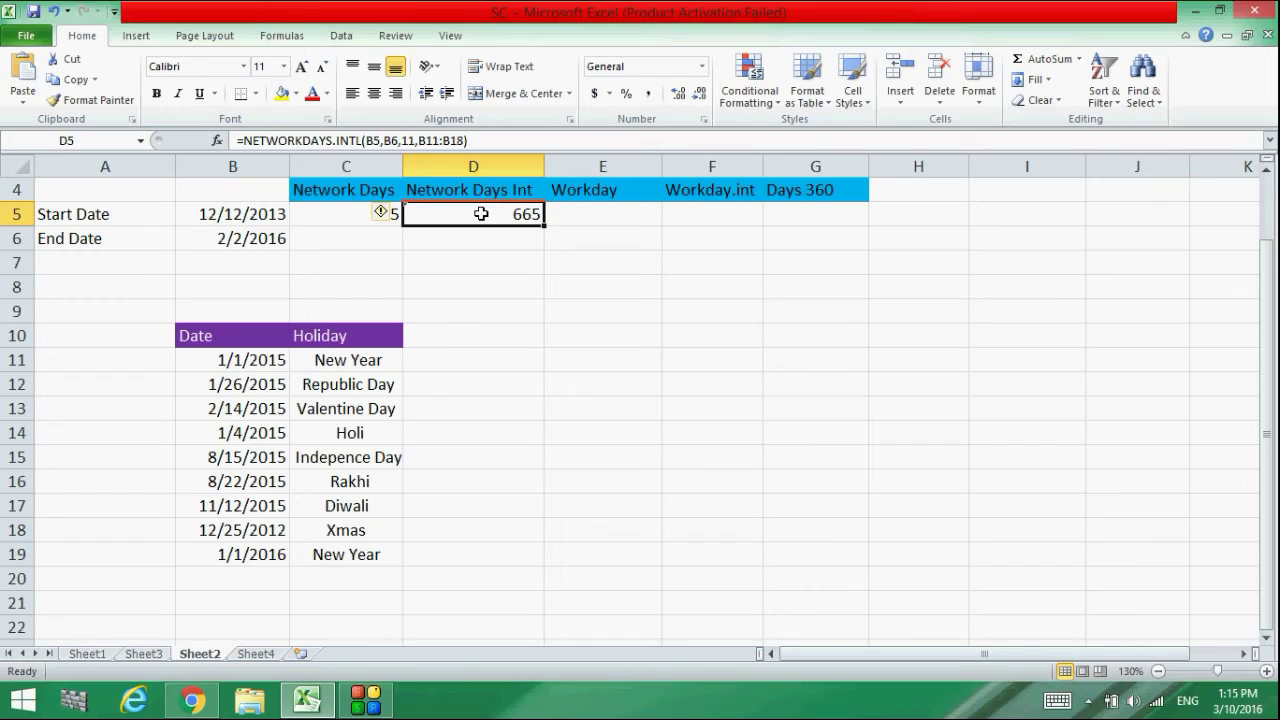
pyautogui.click(486, 240)
pyautogui.click(486, 213)
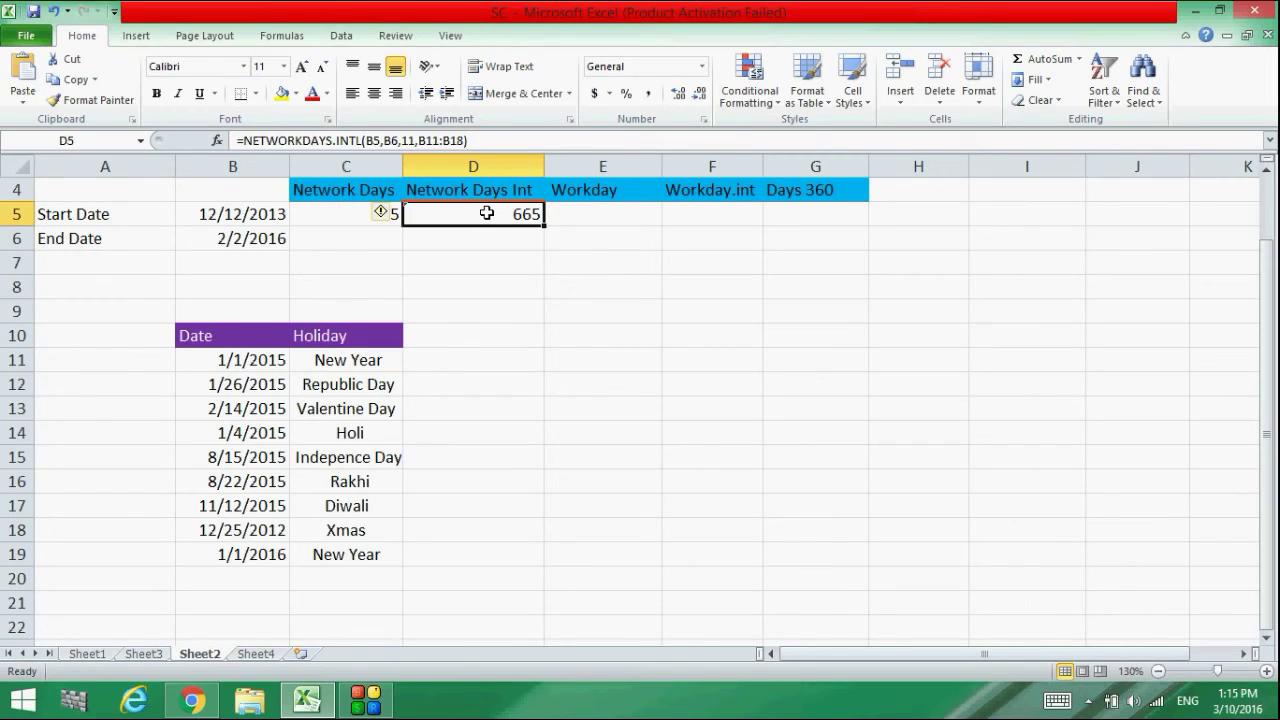
# - Enter =WORKDAY(B5,200,B11:B19) in E5, which shows the serial 41900
pyautogui.click(603, 215)
pyautogui.doubleClick(603, 215)
pyautogui.click(485, 140)
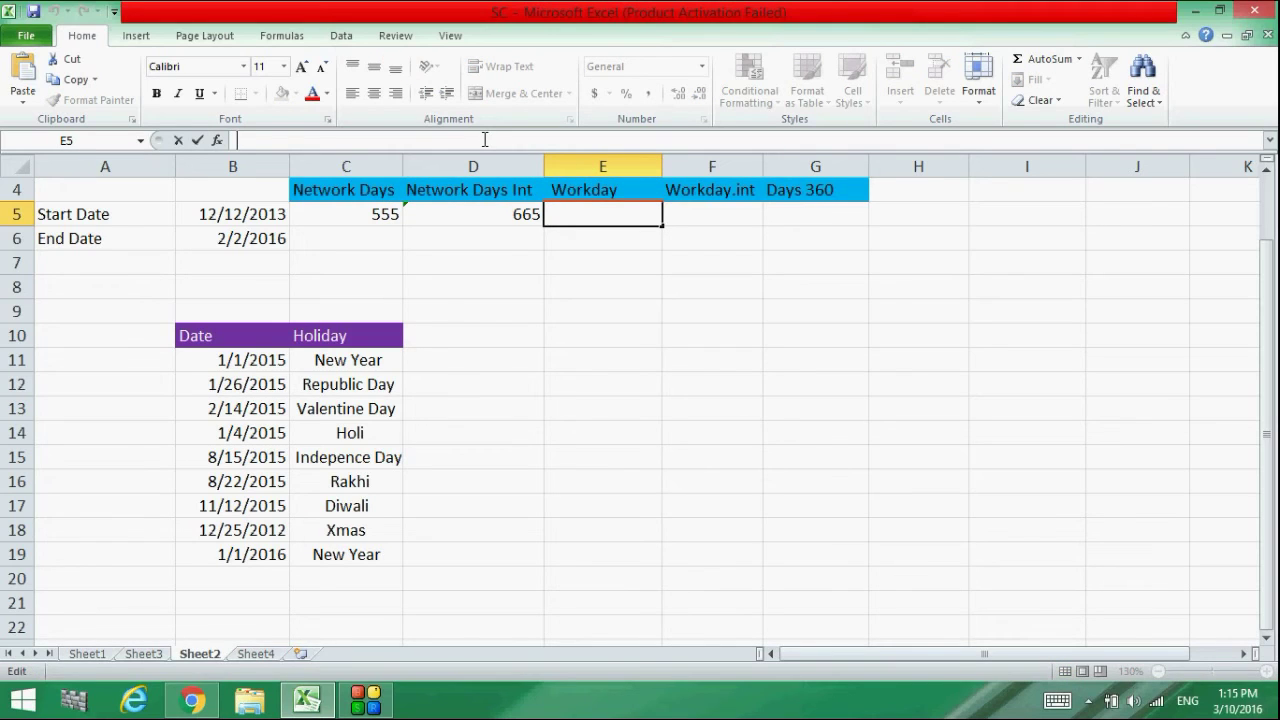
pyautogui.write('=w')
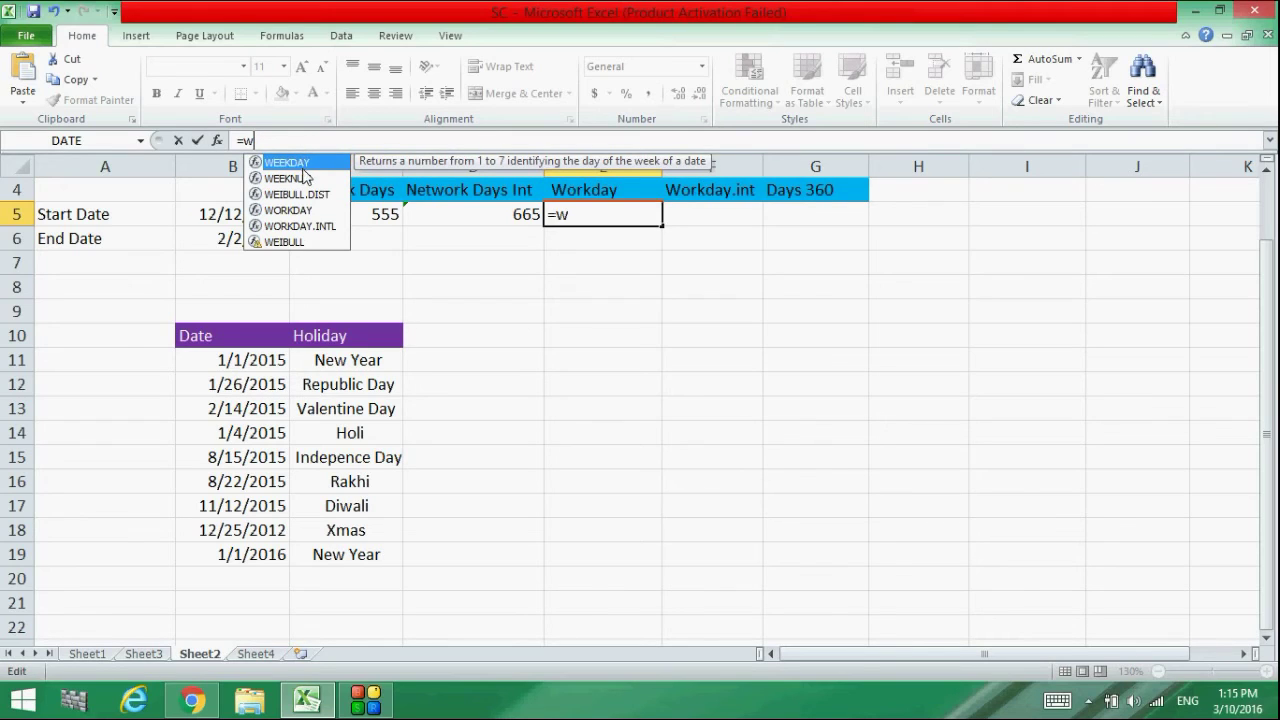
pyautogui.doubleClick(303, 211)
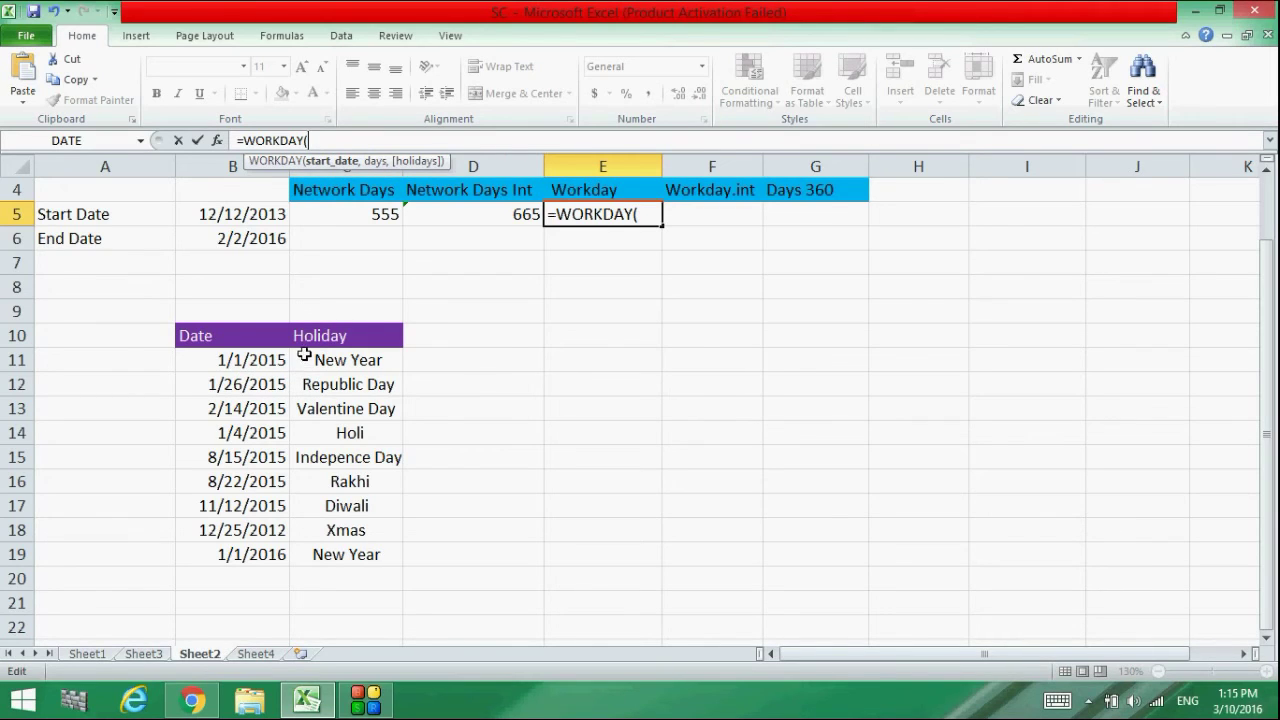
pyautogui.click(250, 218)
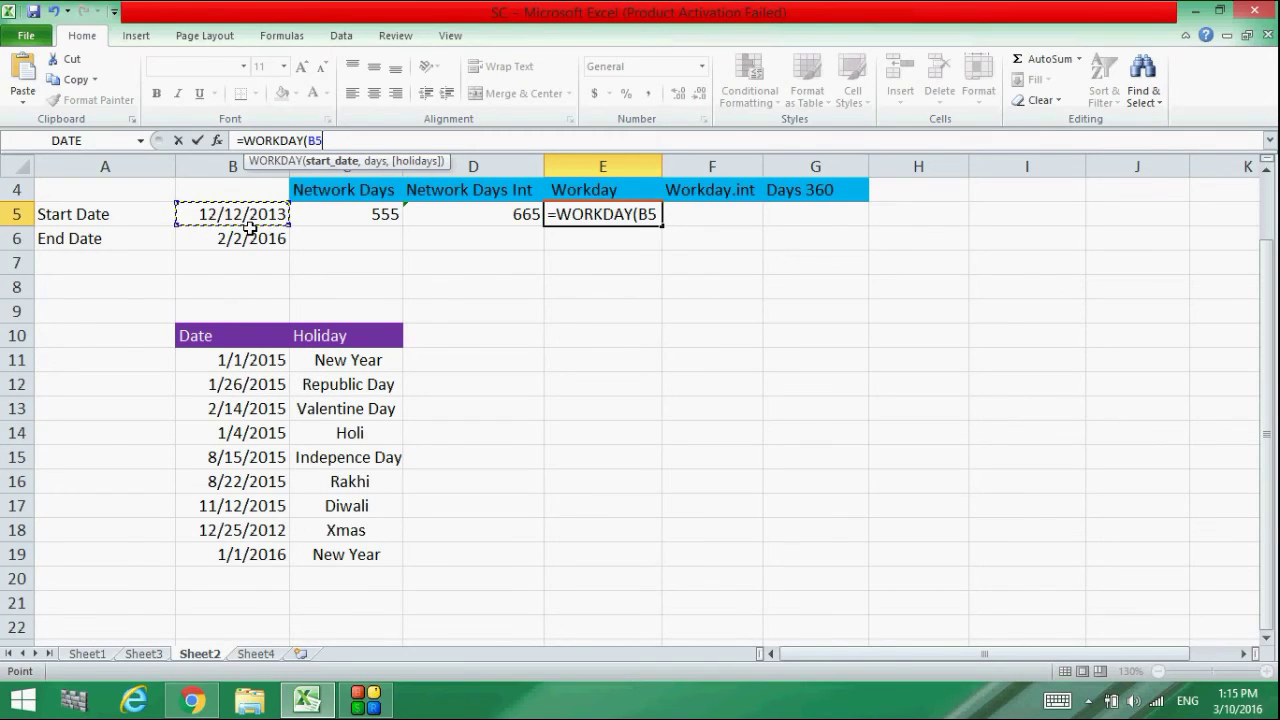
pyautogui.write(',')
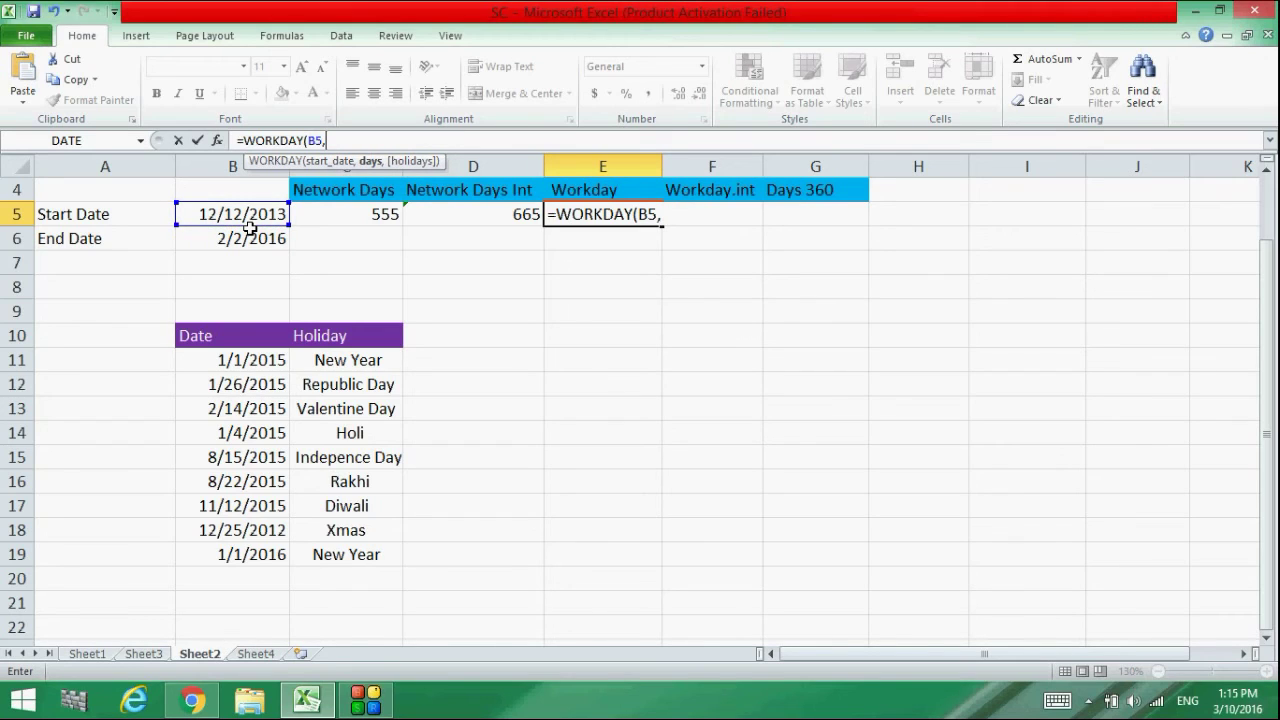
pyautogui.write('100')
pyautogui.write('200,')
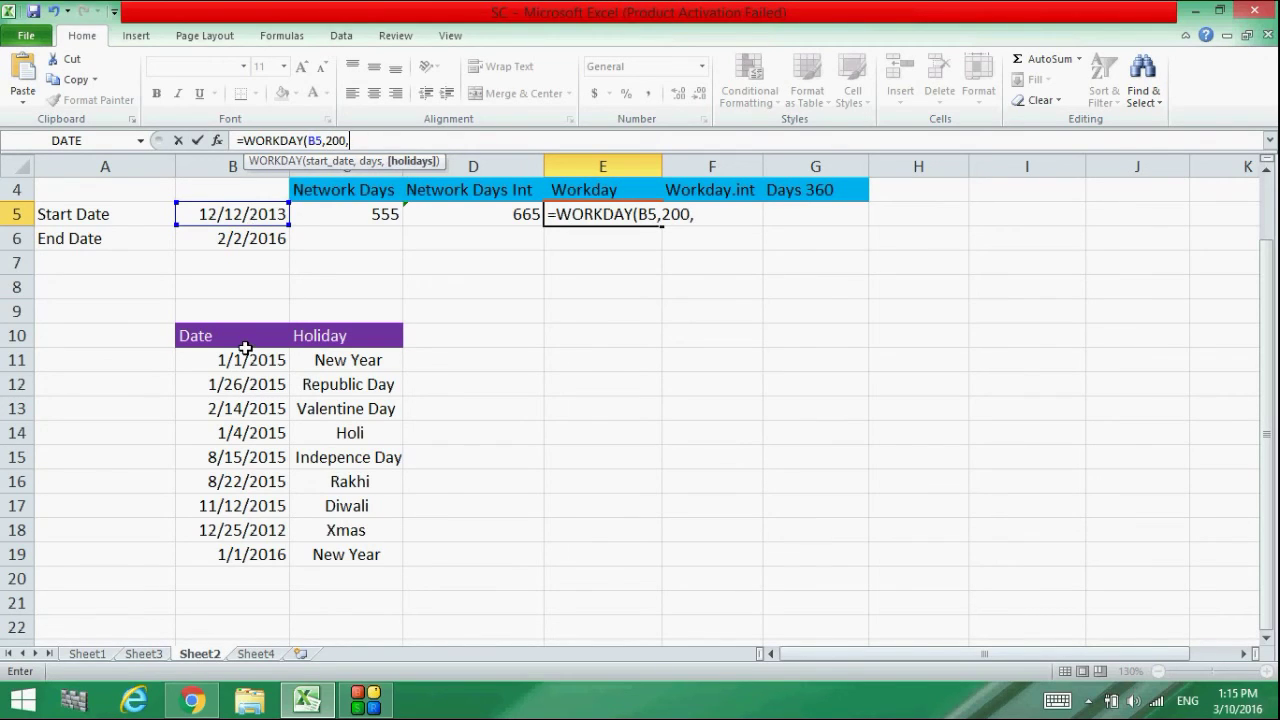
pyautogui.moveTo(248, 355); pyautogui.dragTo(230, 547)
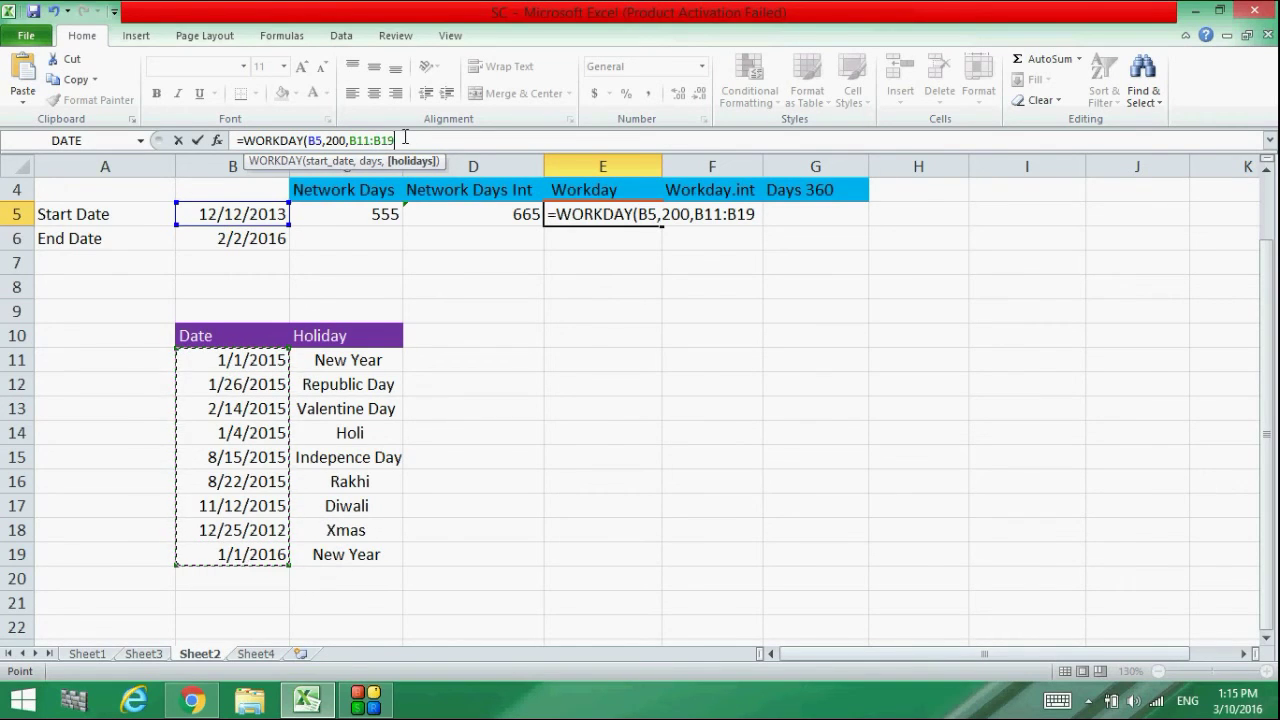
pyautogui.write(')')
pyautogui.press('Return')
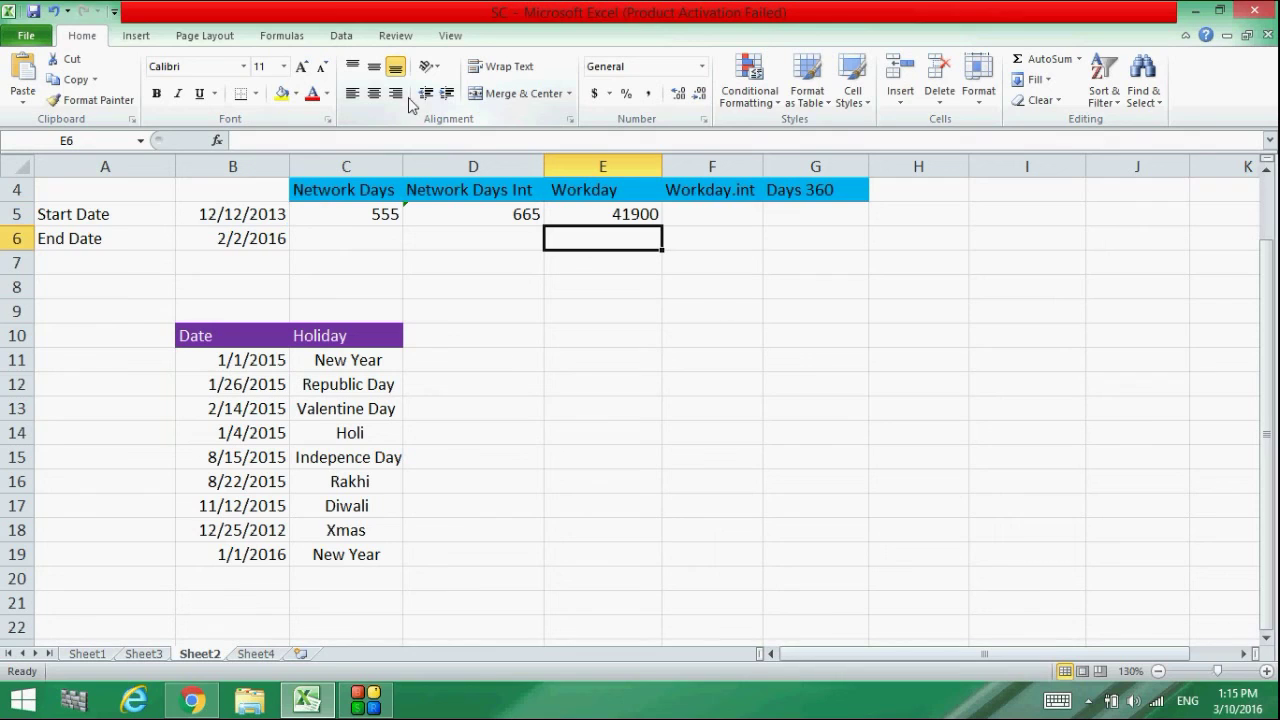
# - Format E5 as Short Date so it displays 9/18/2014
pyautogui.click(617, 214)
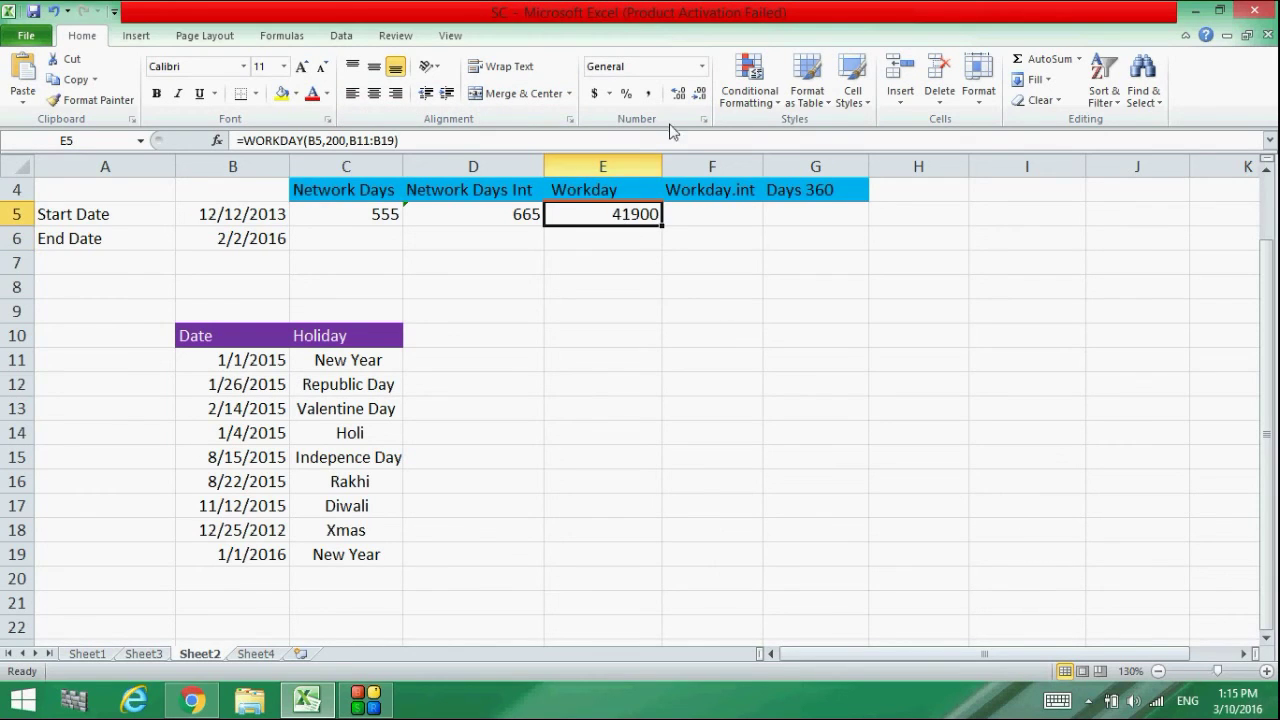
pyautogui.click(702, 66)
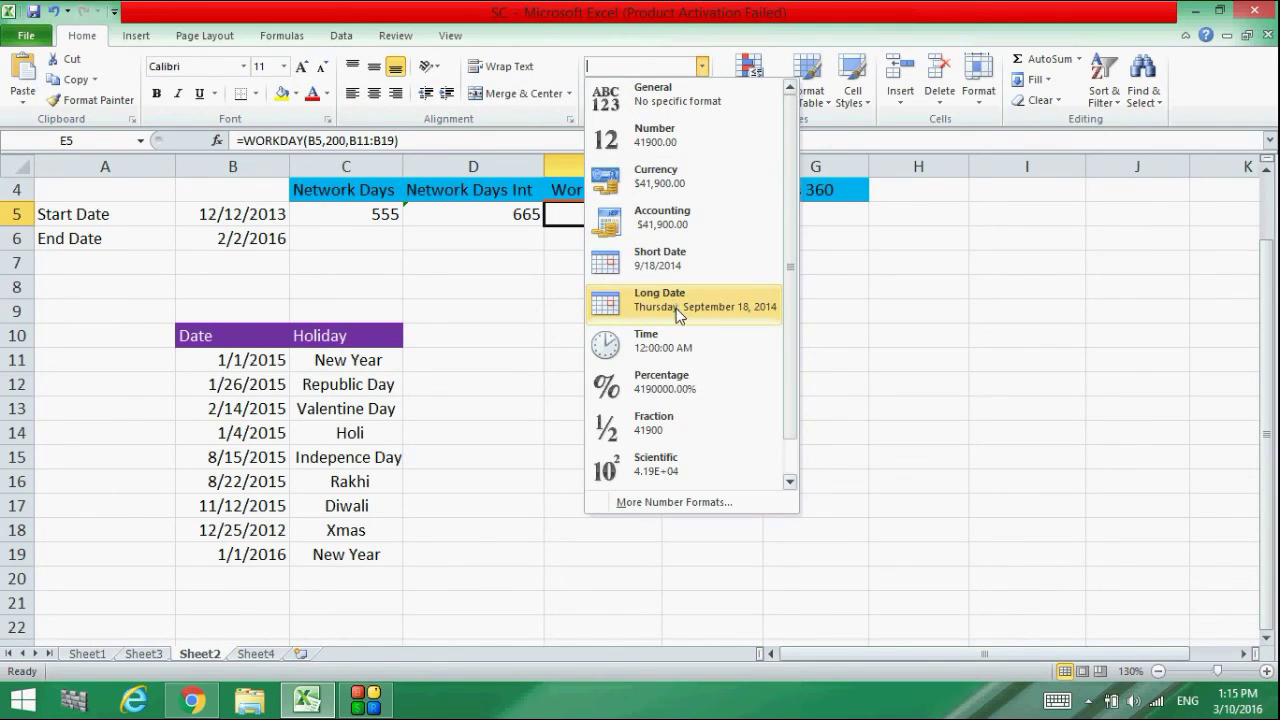
pyautogui.click(668, 265)
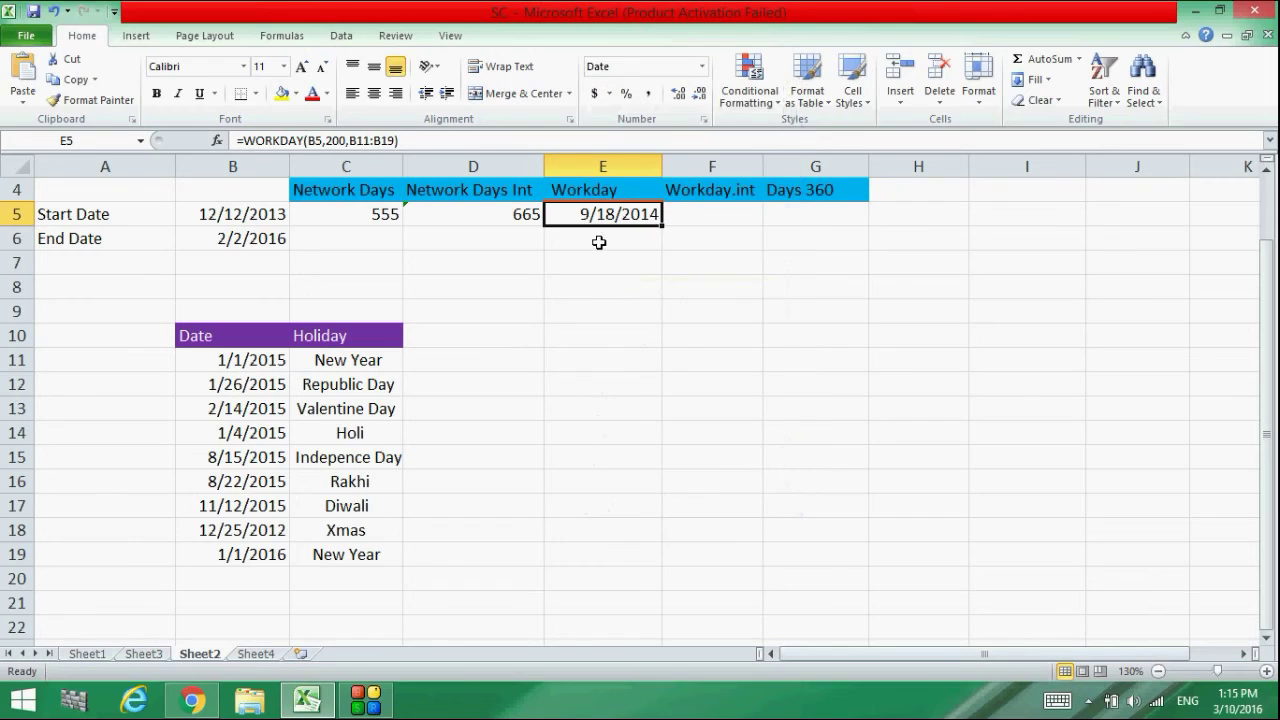
pyautogui.click(600, 242)
pyautogui.click(246, 220)
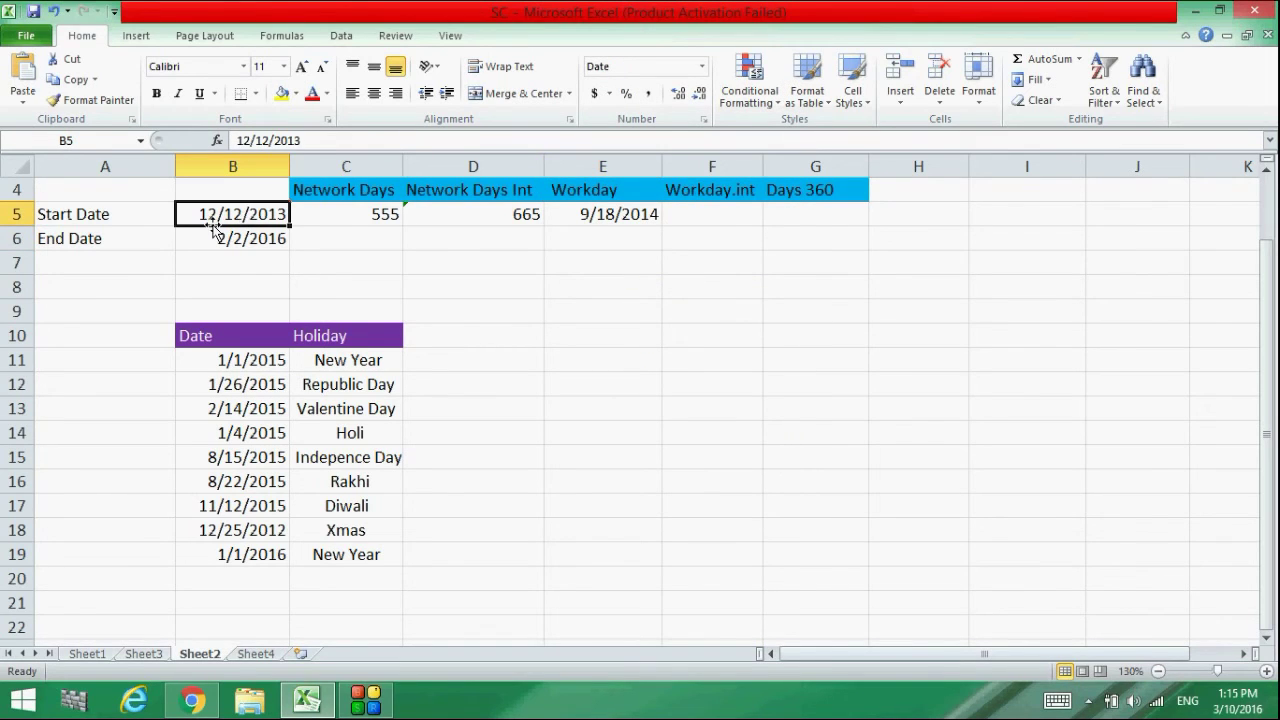
pyautogui.click(621, 216)
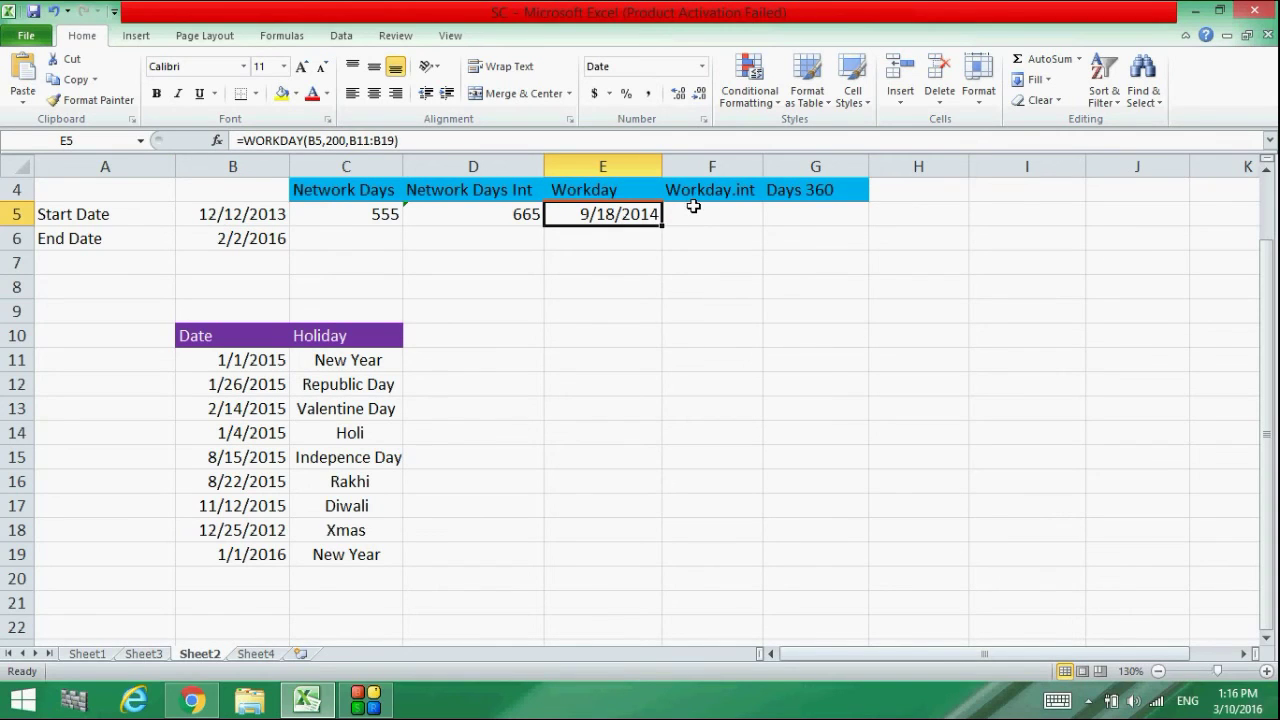
pyautogui.click(690, 208)
# - Start =WORKDAY.INTL in F5 with start date B5 and 180 workdays
pyautogui.doubleClick(693, 206)
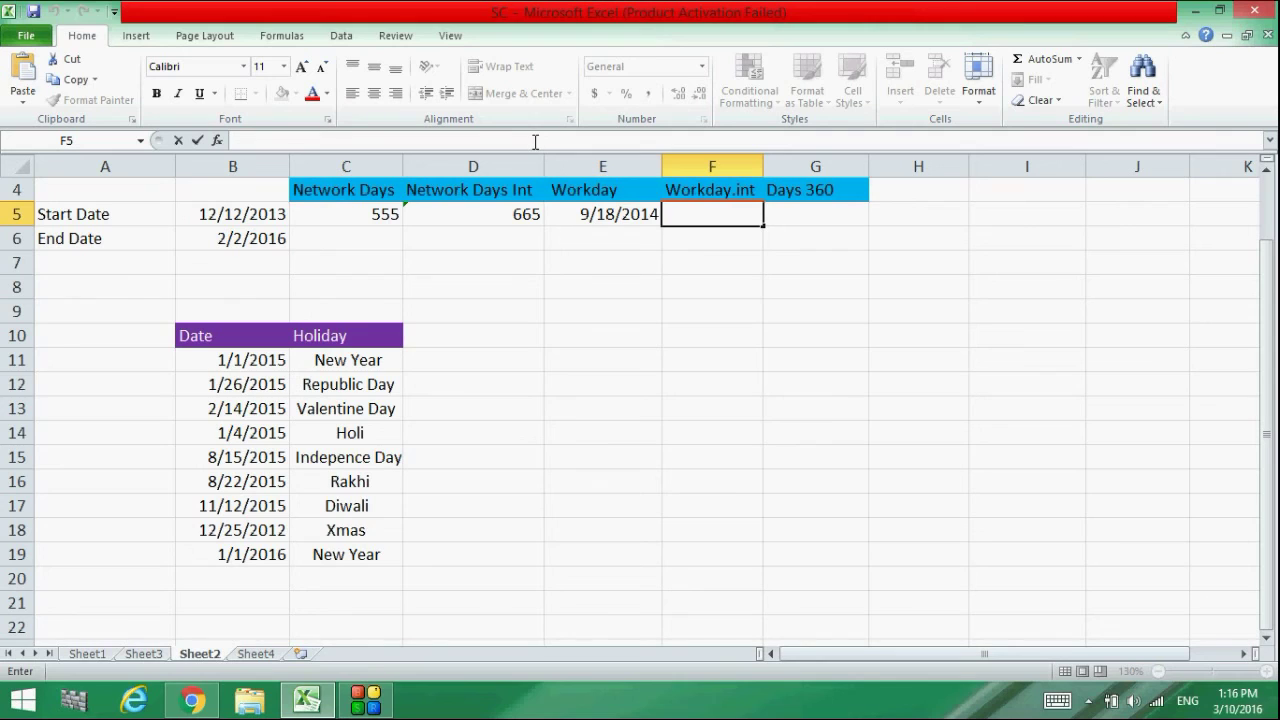
pyautogui.write('=')
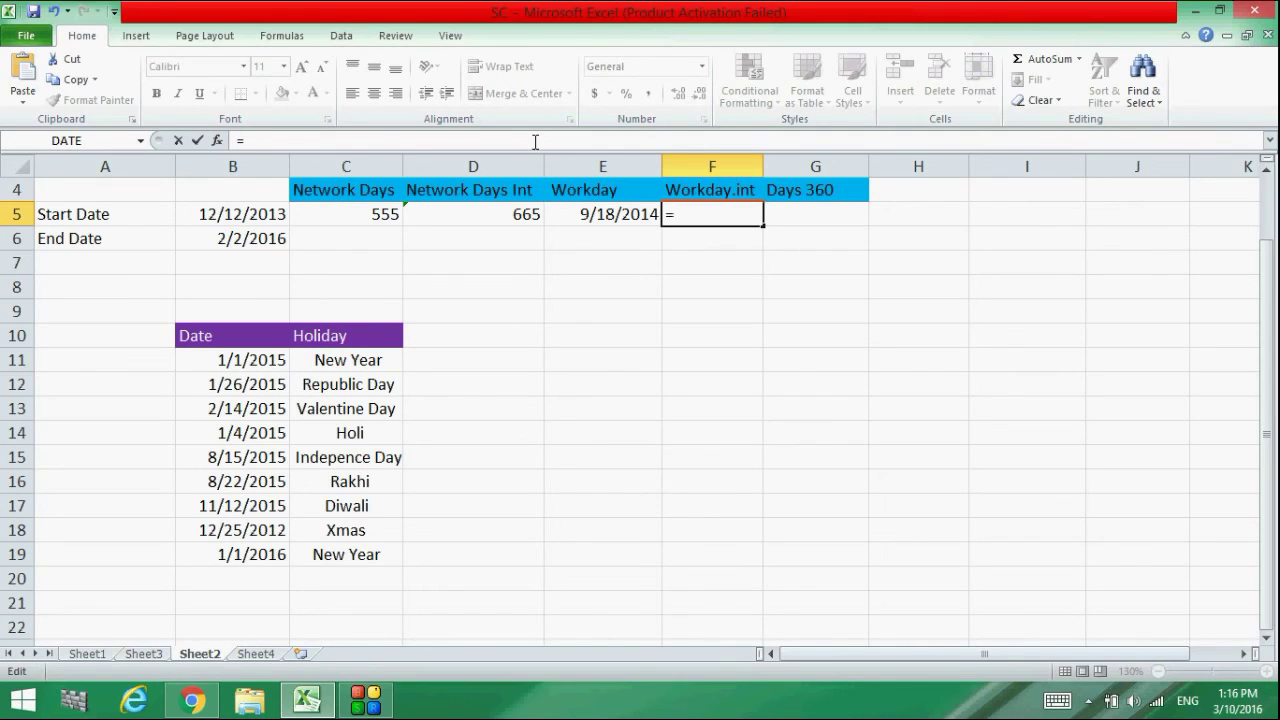
pyautogui.write('wor')
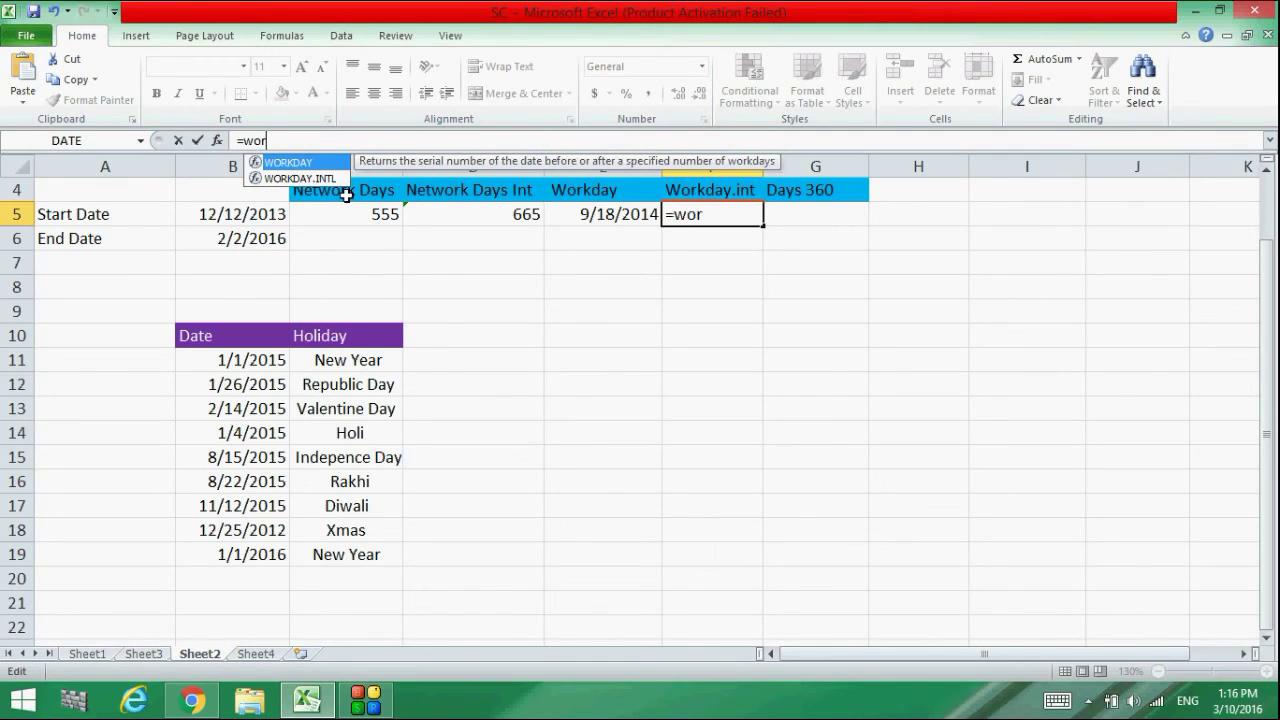
pyautogui.click(332, 180)
pyautogui.doubleClick(330, 180)
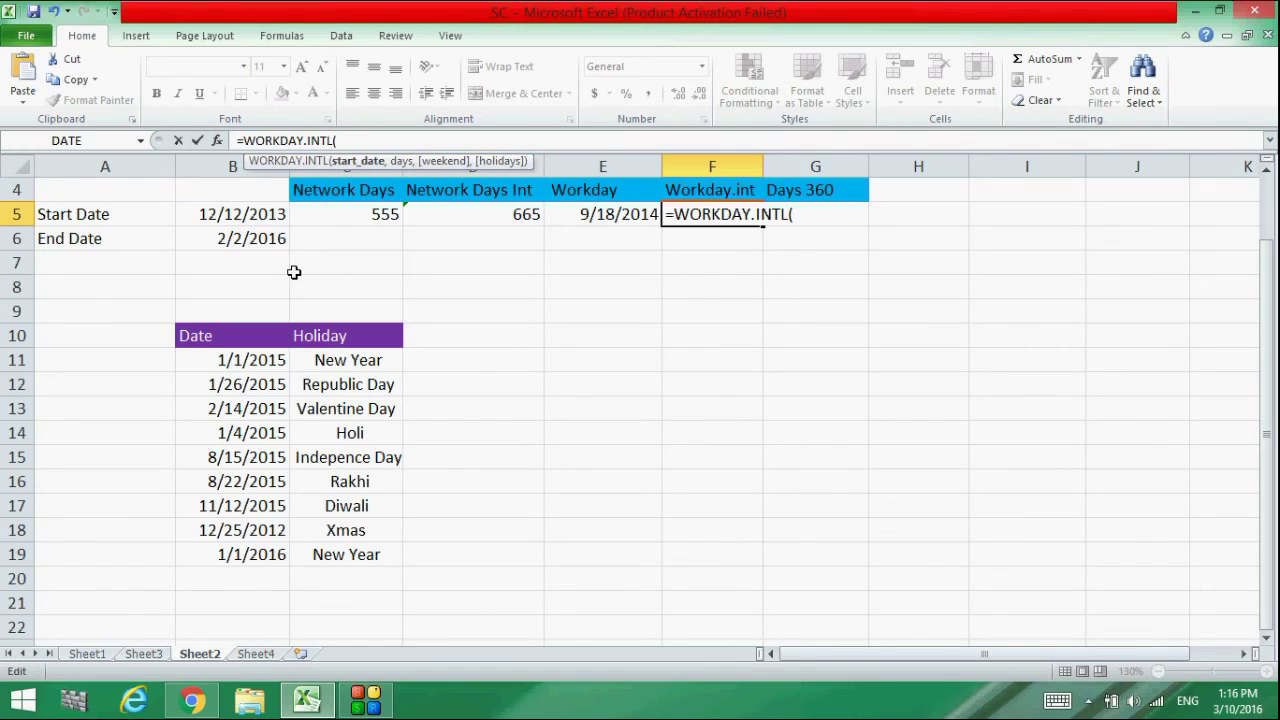
pyautogui.click(261, 214)
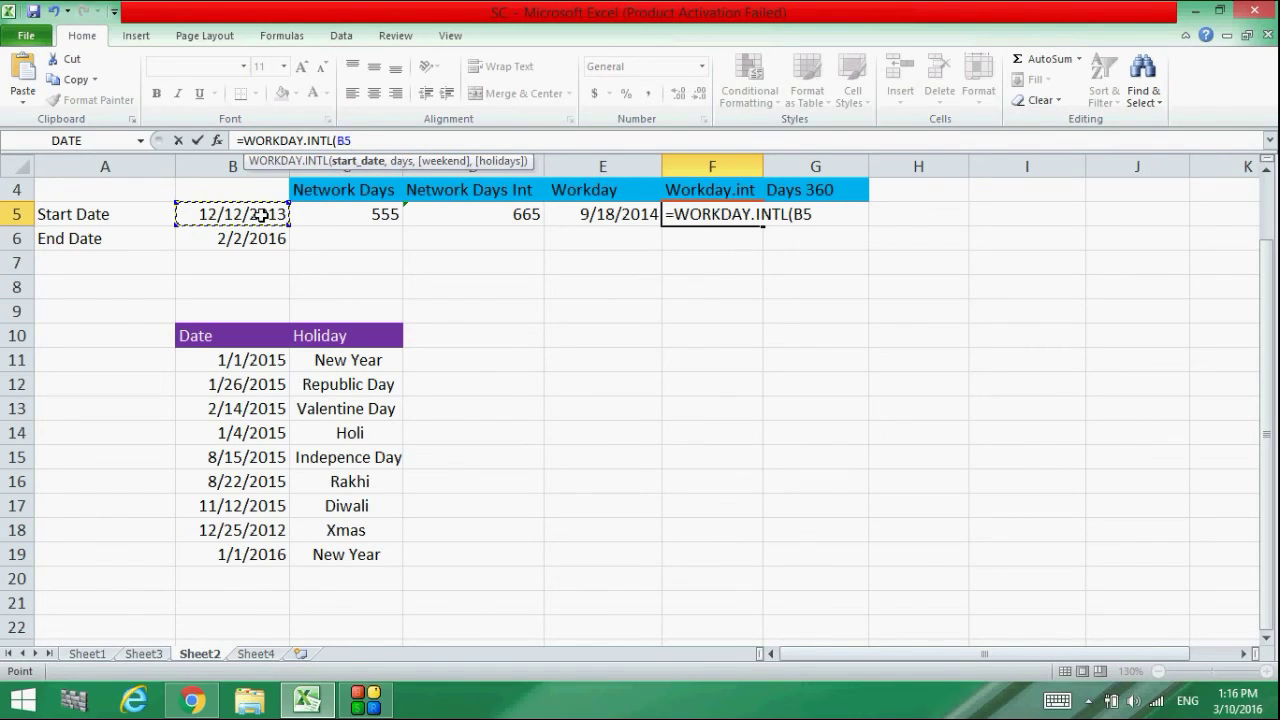
pyautogui.write(',180,')
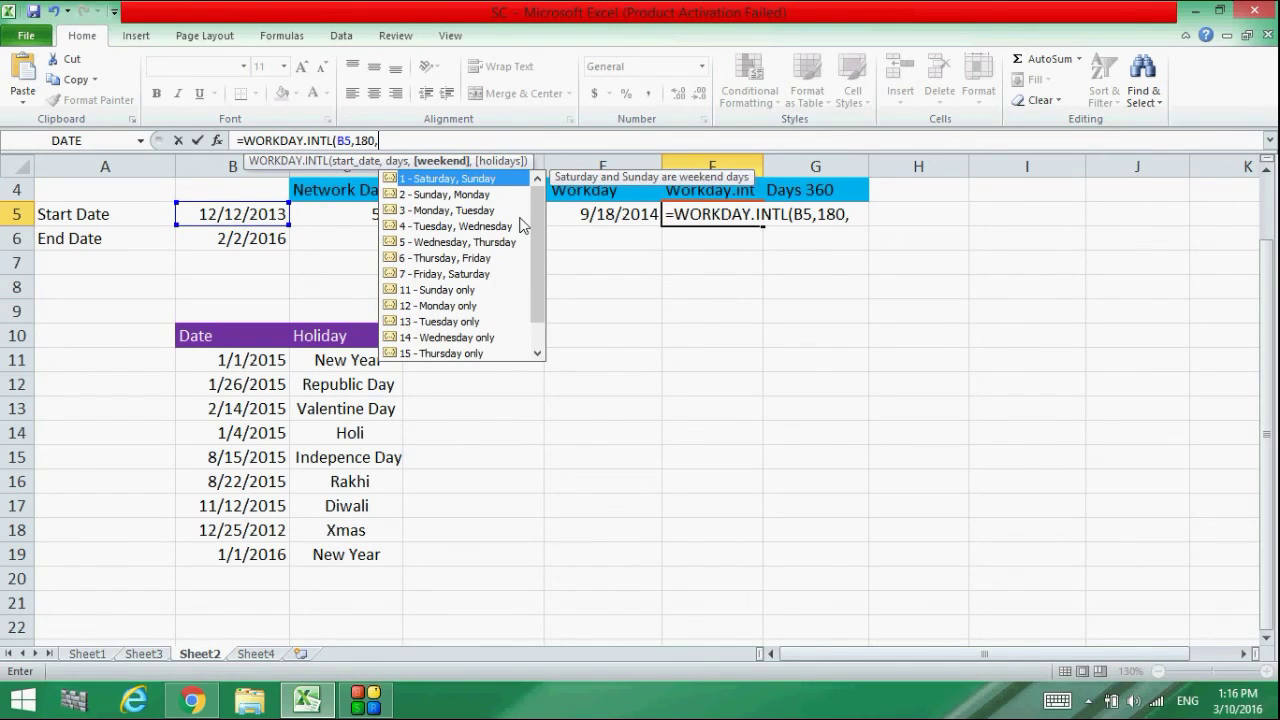
# - Add weekend code 11 (Sunday only) and holidays B11:B19, giving serial 41830
pyautogui.scroll(-1, 537, 250)
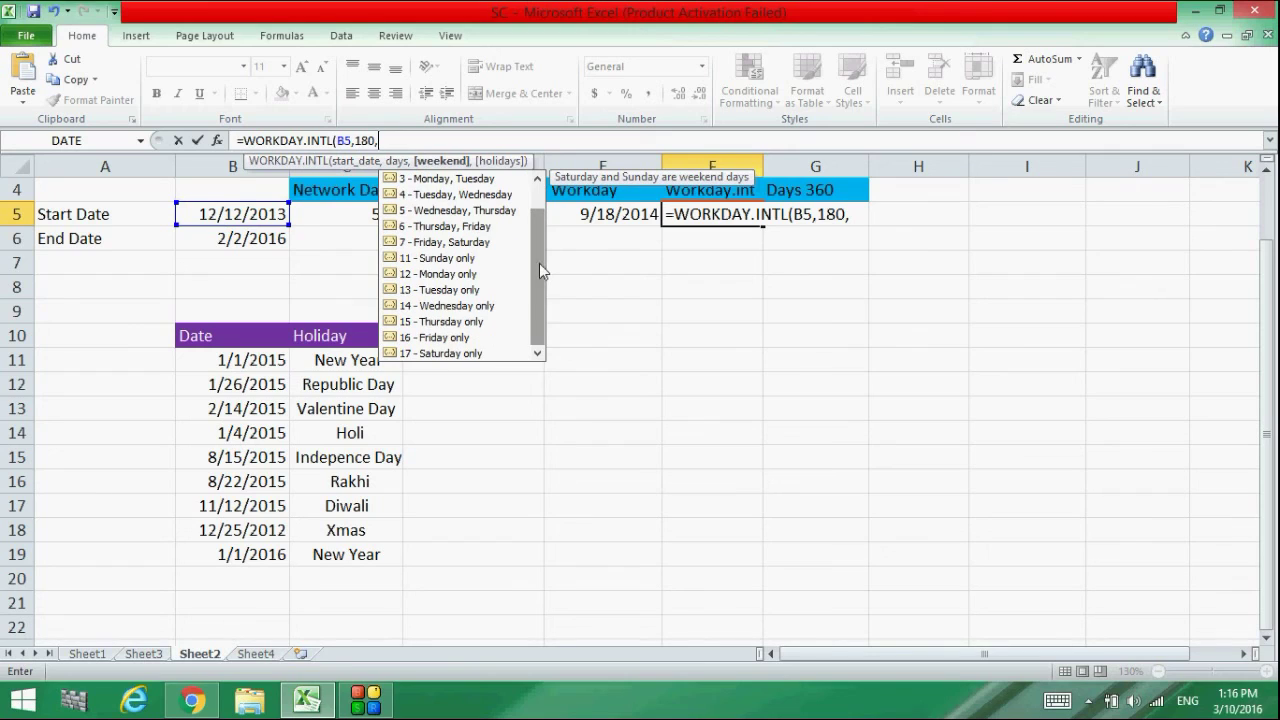
pyautogui.click(480, 258)
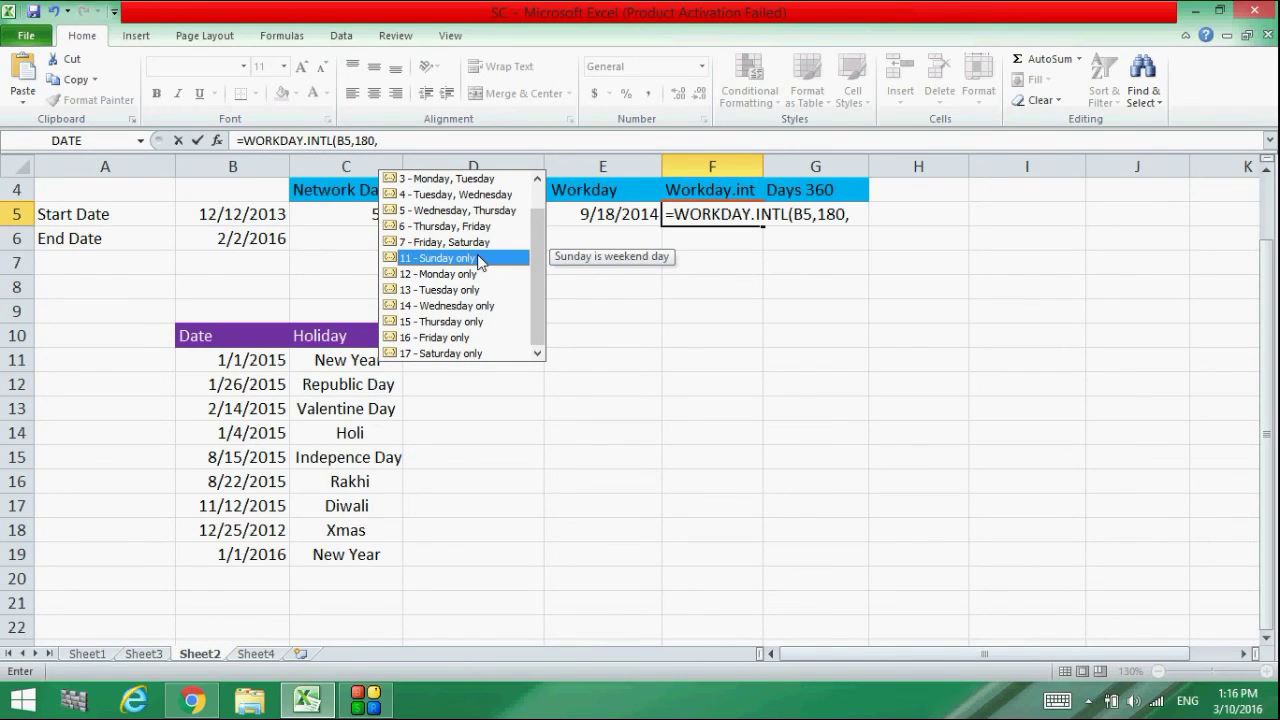
pyautogui.doubleClick(480, 258)
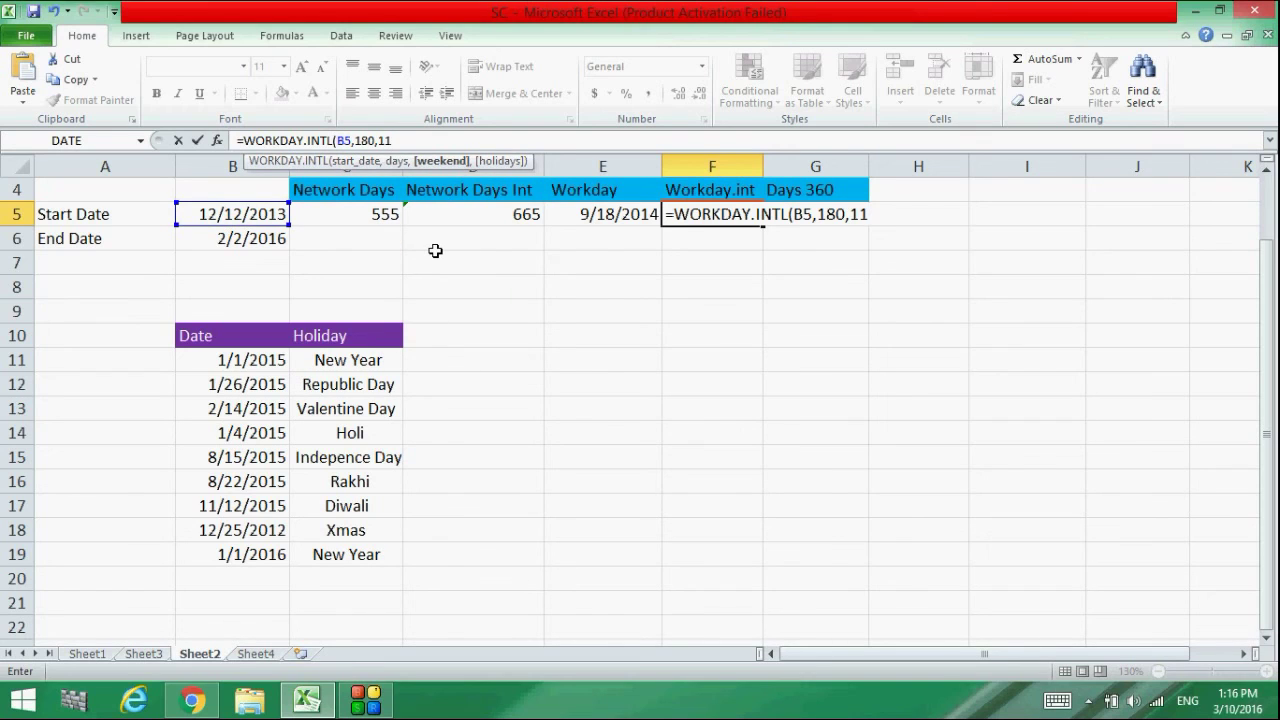
pyautogui.write(',')
pyautogui.moveTo(220, 362); pyautogui.dragTo(221, 551)
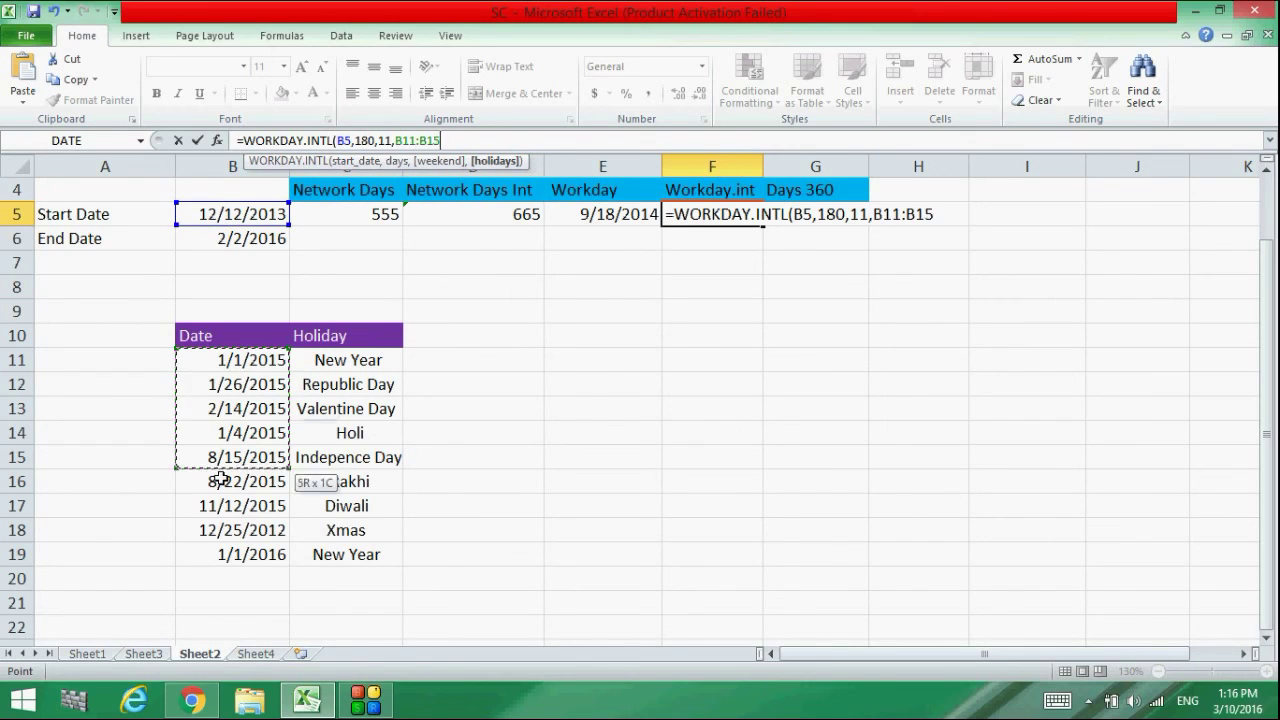
pyautogui.write(')')
pyautogui.press('Return')
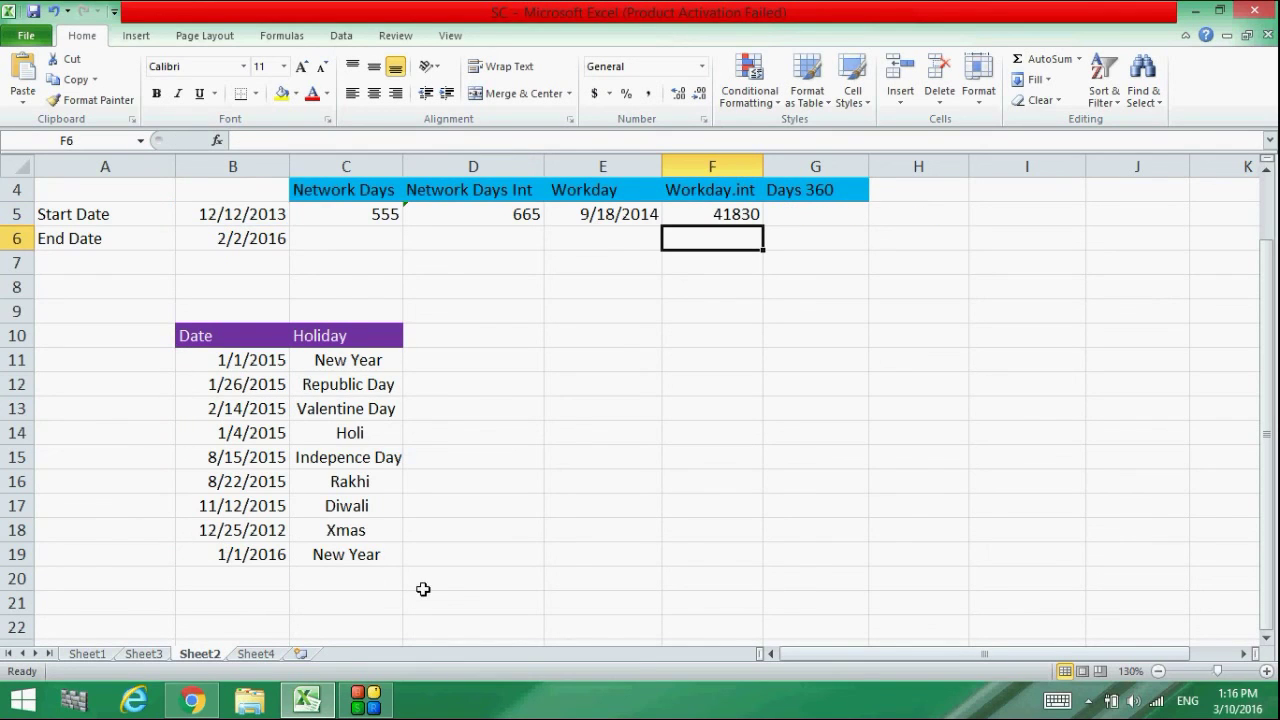
# - Format F5 as Short Date so it displays 7/10/2014
pyautogui.click(690, 213)
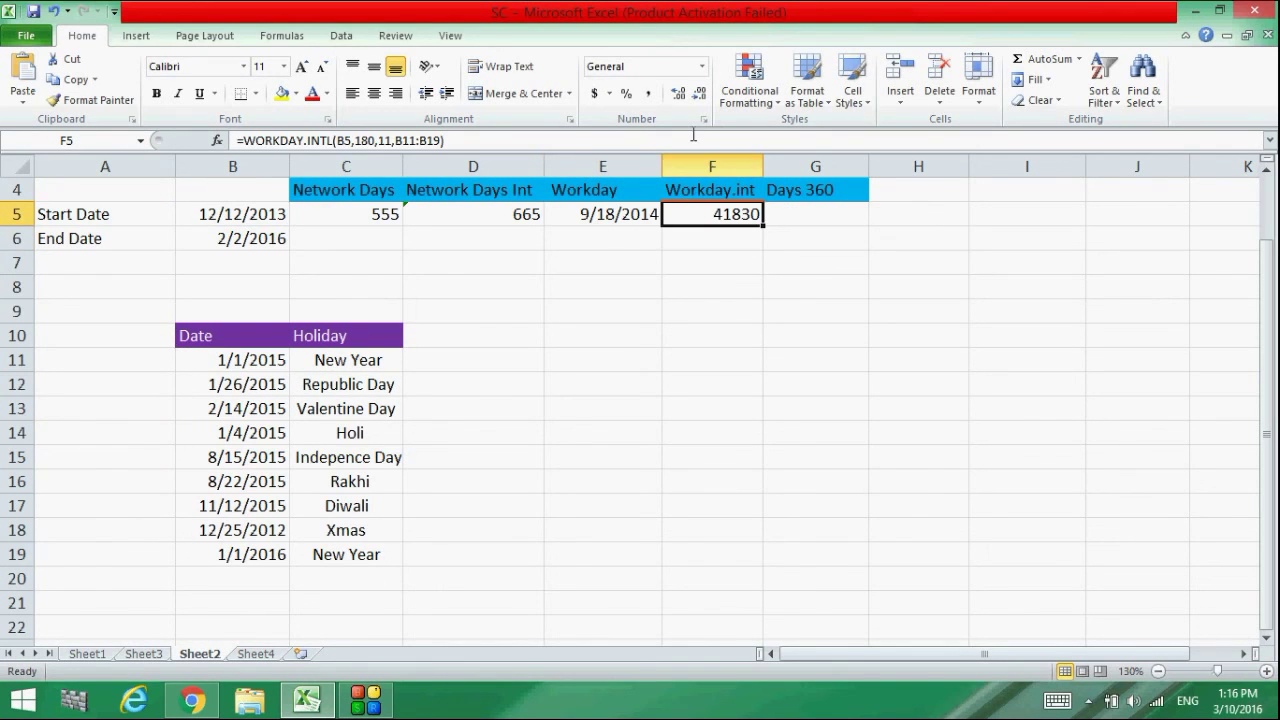
pyautogui.click(702, 66)
pyautogui.click(690, 260)
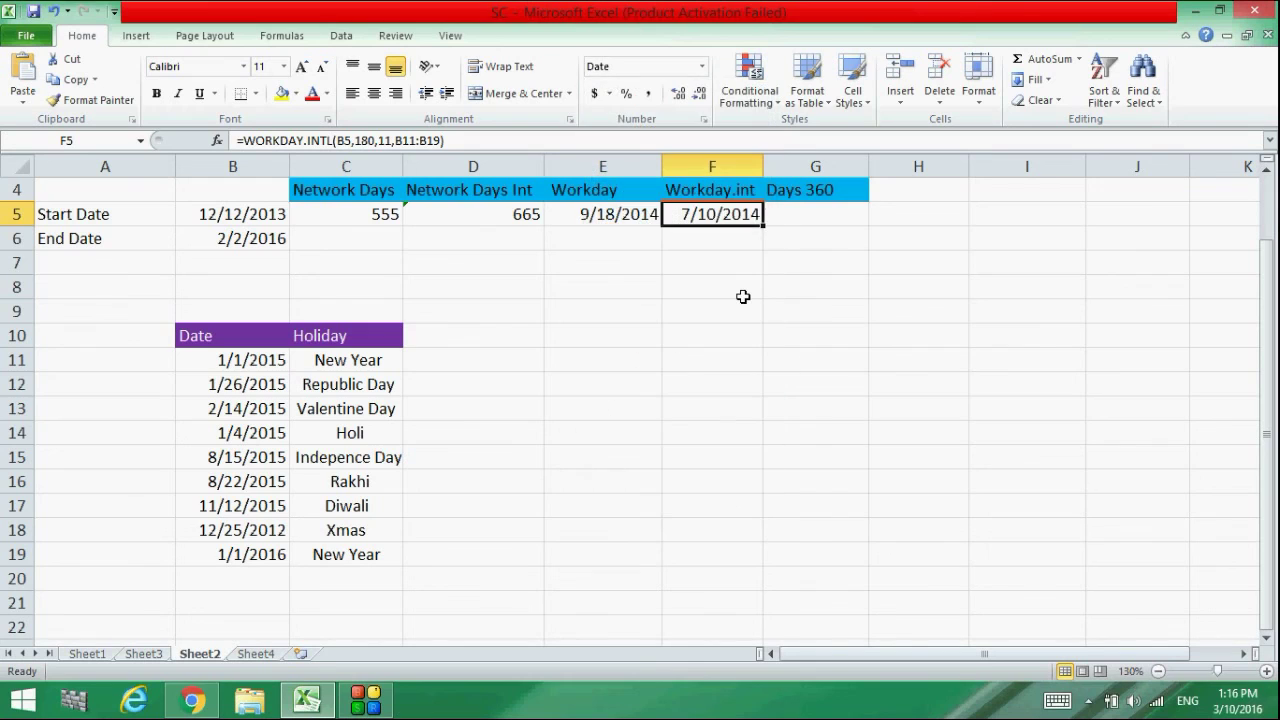
pyautogui.click(743, 290)
# - Compare the WORKDAY formula in E5 with the WORKDAY.INTL formula in F5
pyautogui.click(703, 212)
pyautogui.click(600, 216)
pyautogui.click(688, 218)
pyautogui.click(640, 218)
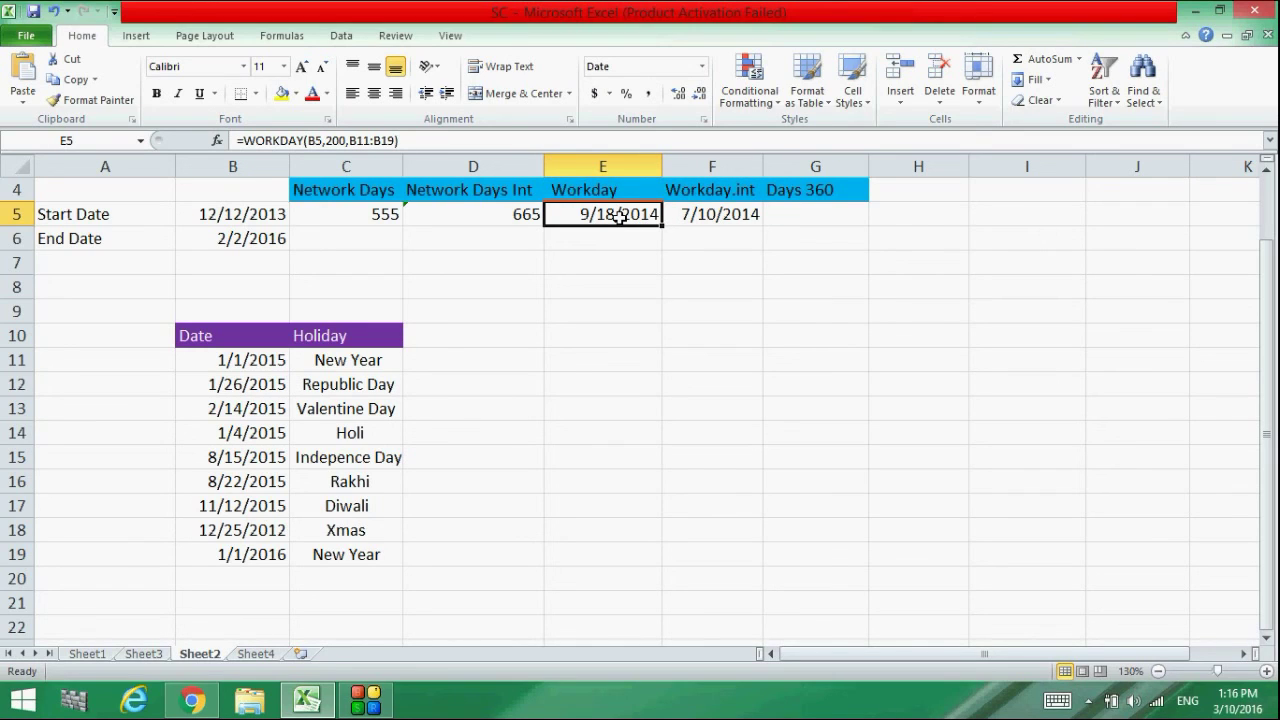
pyautogui.click(712, 219)
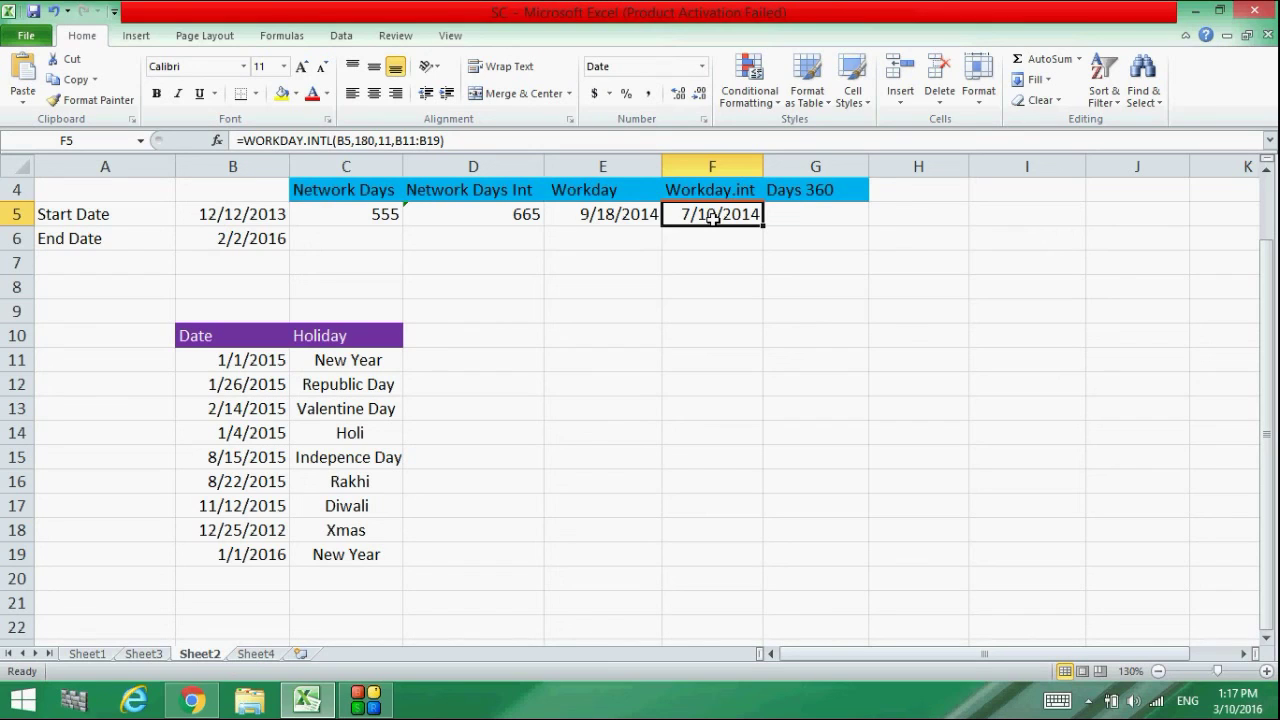
# - Enter =DAYS360(B5,B6) in G5, returning 770
pyautogui.doubleClick(795, 217)
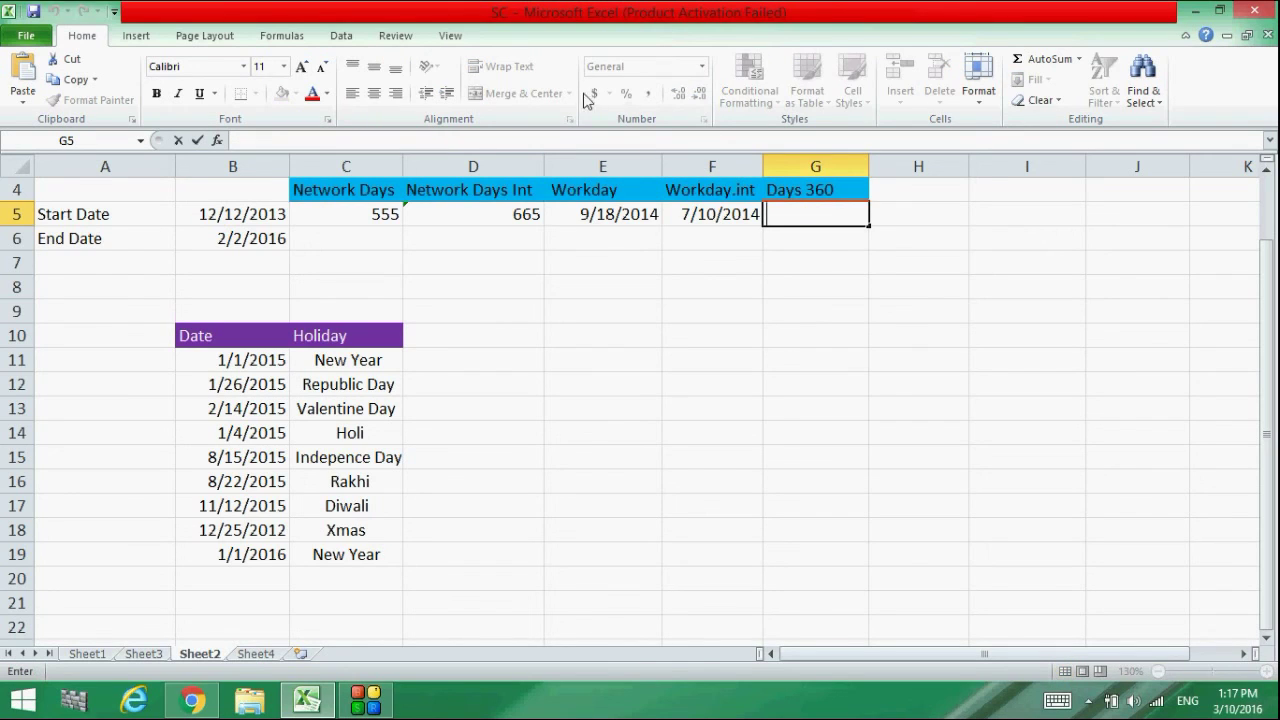
pyautogui.write('=days')
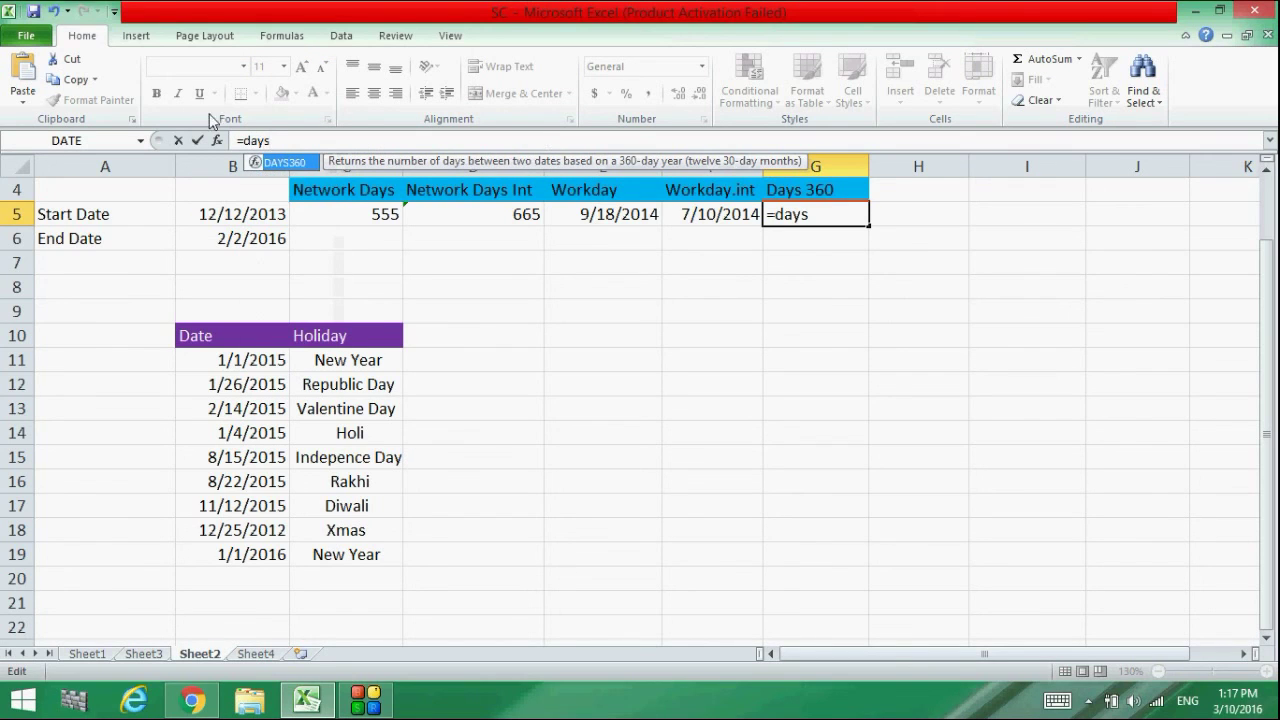
pyautogui.doubleClick(277, 162)
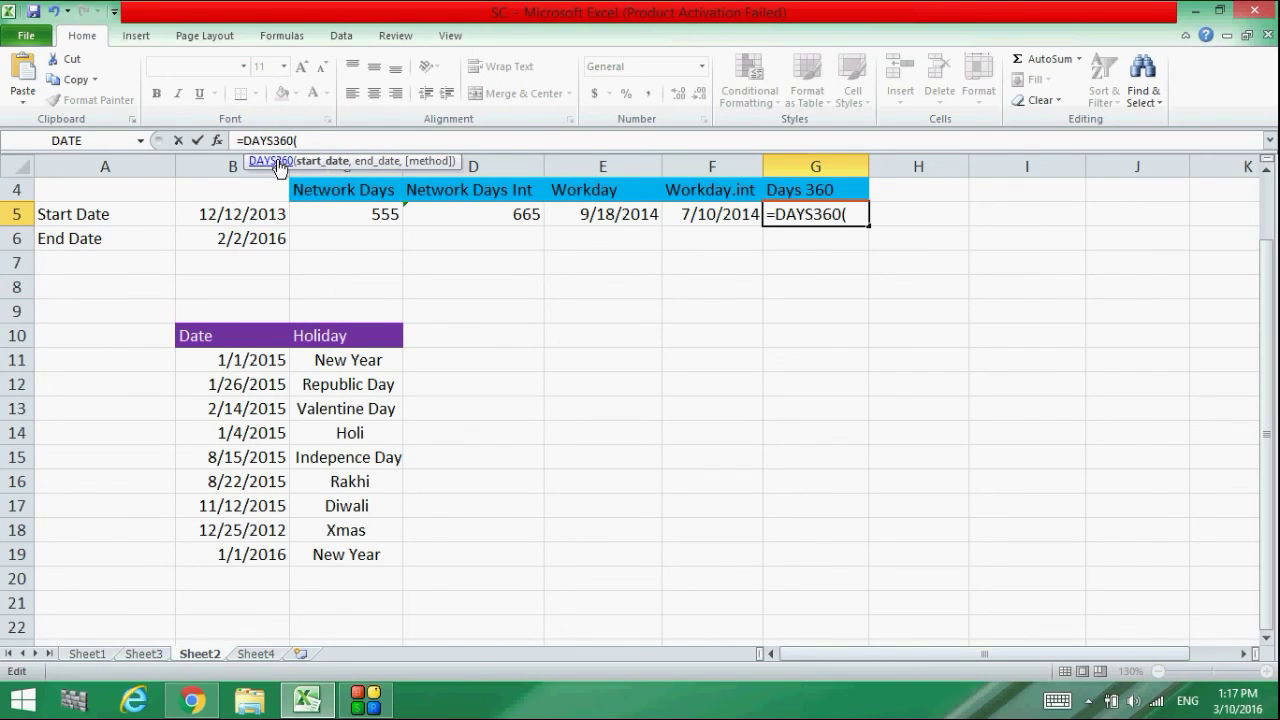
pyautogui.click(216, 214)
pyautogui.write(',')
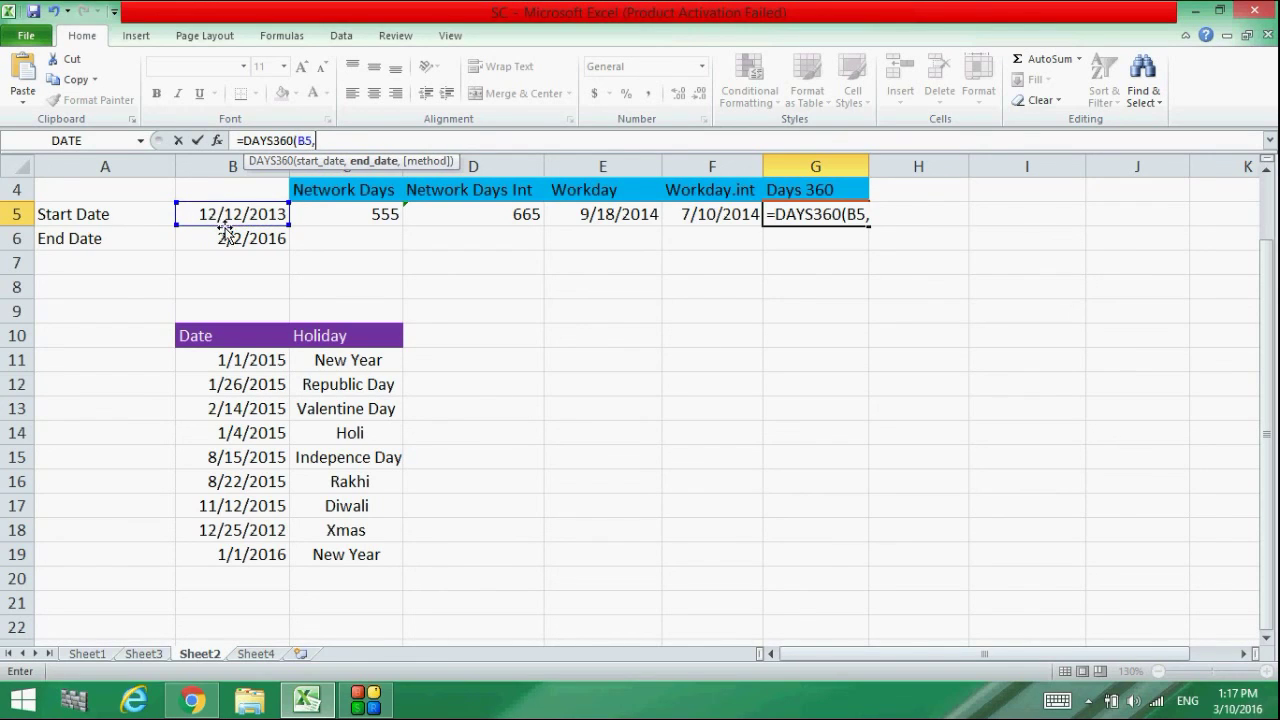
pyautogui.click(242, 243)
pyautogui.write(')')
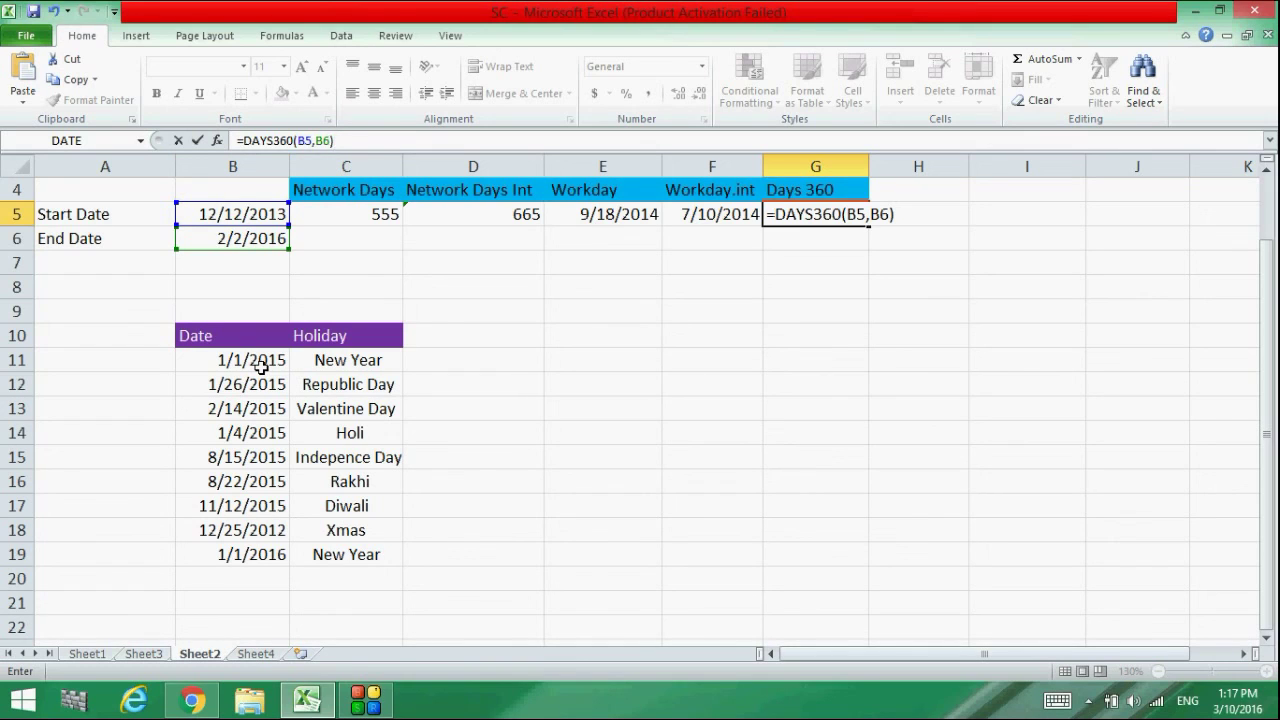
pyautogui.press('Return')
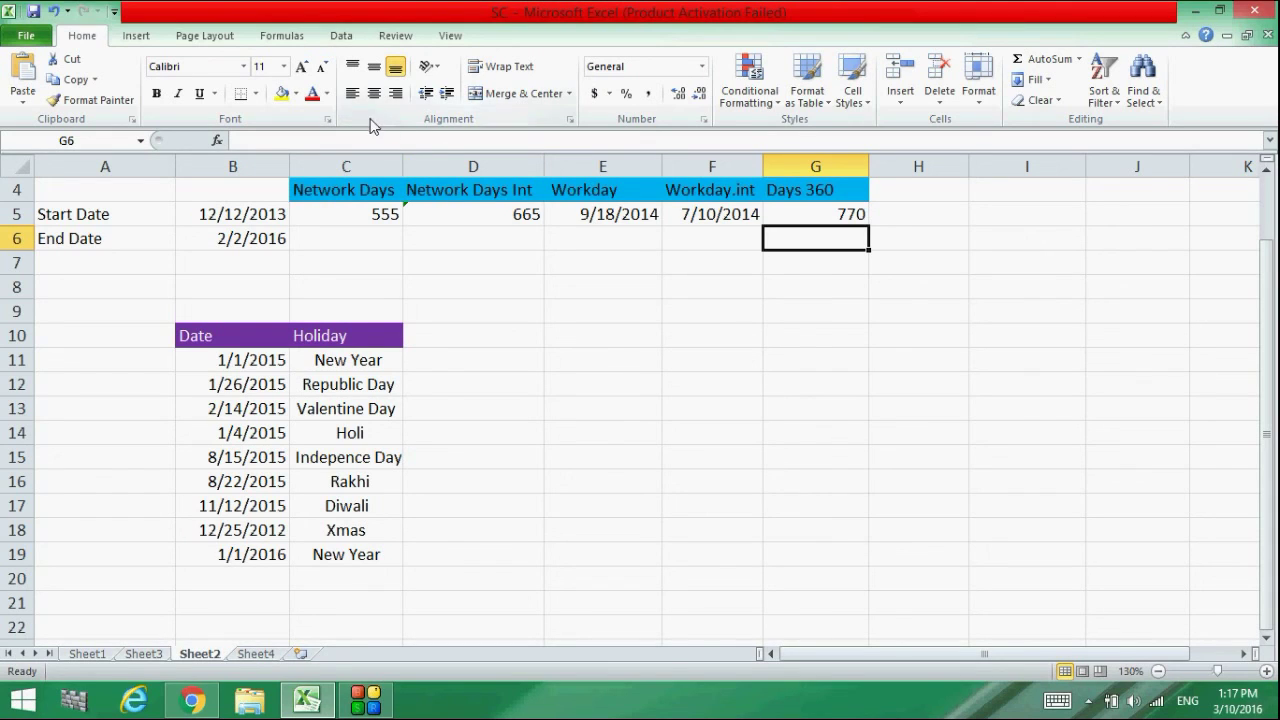
pyautogui.click(343, 38)
pyautogui.click(282, 35)
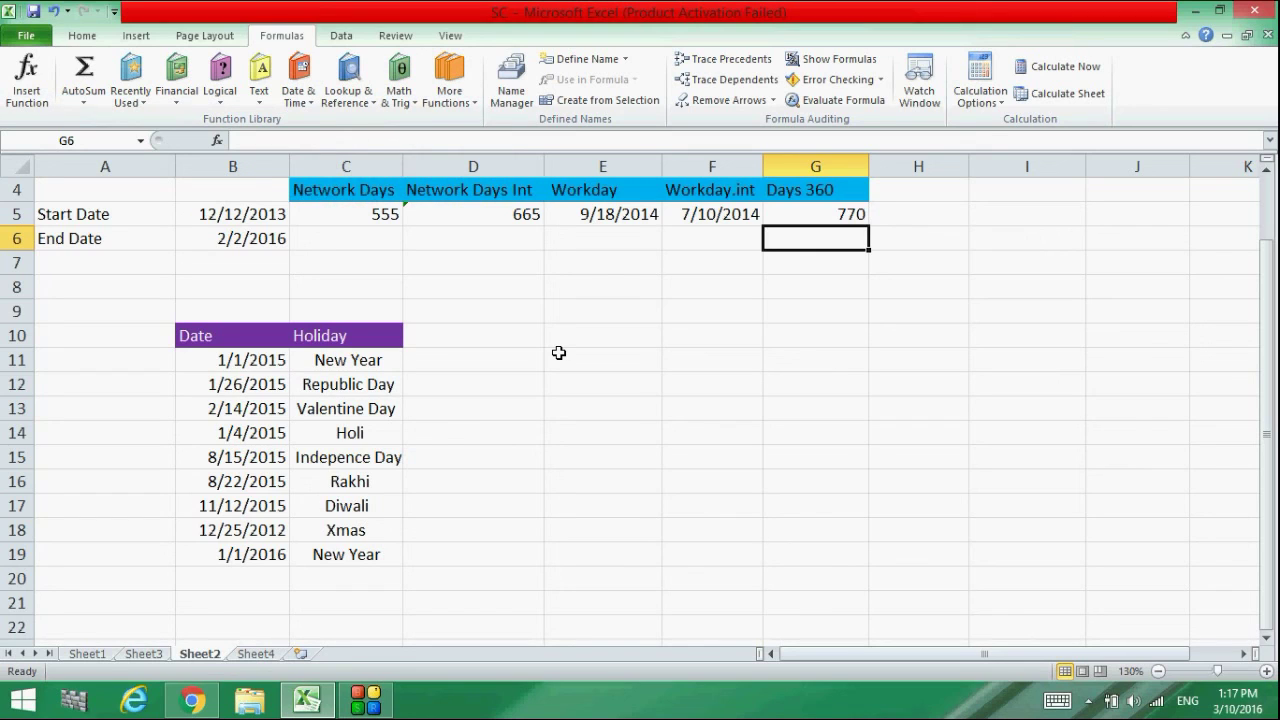
# - Bring up the screen recorder and stop the recording
pyautogui.click(366, 700)
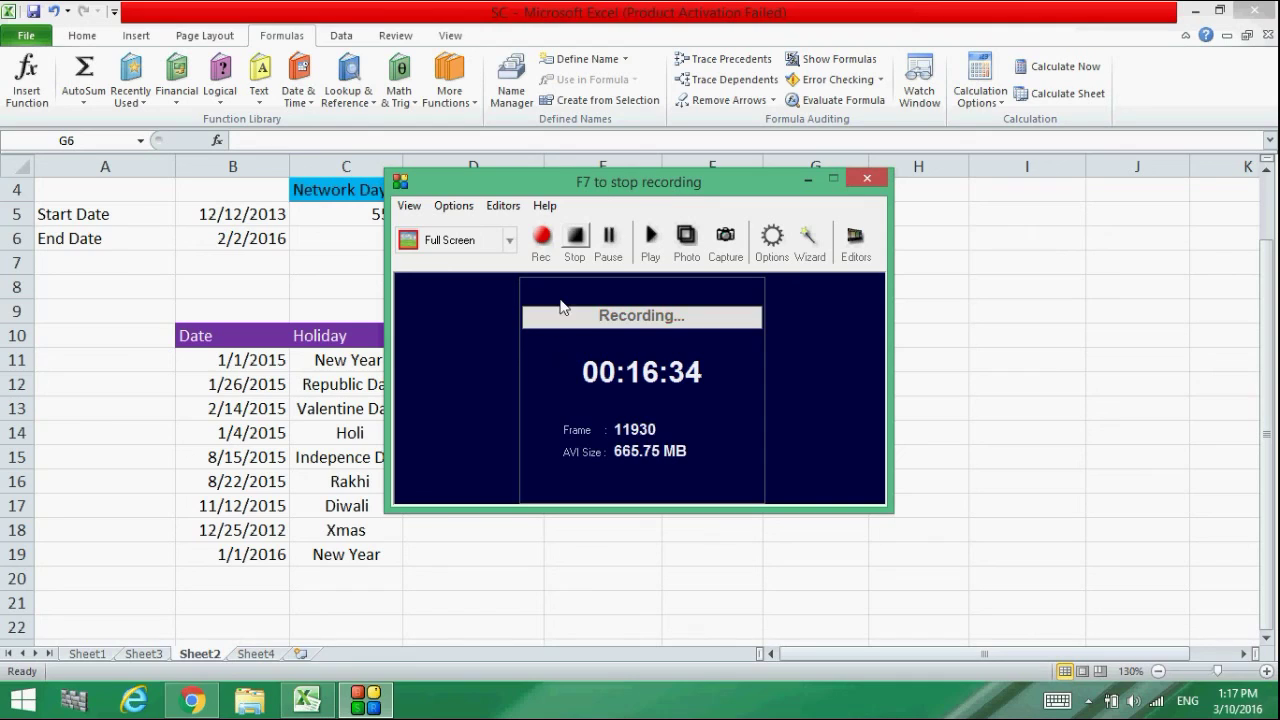
pyautogui.click(575, 238)
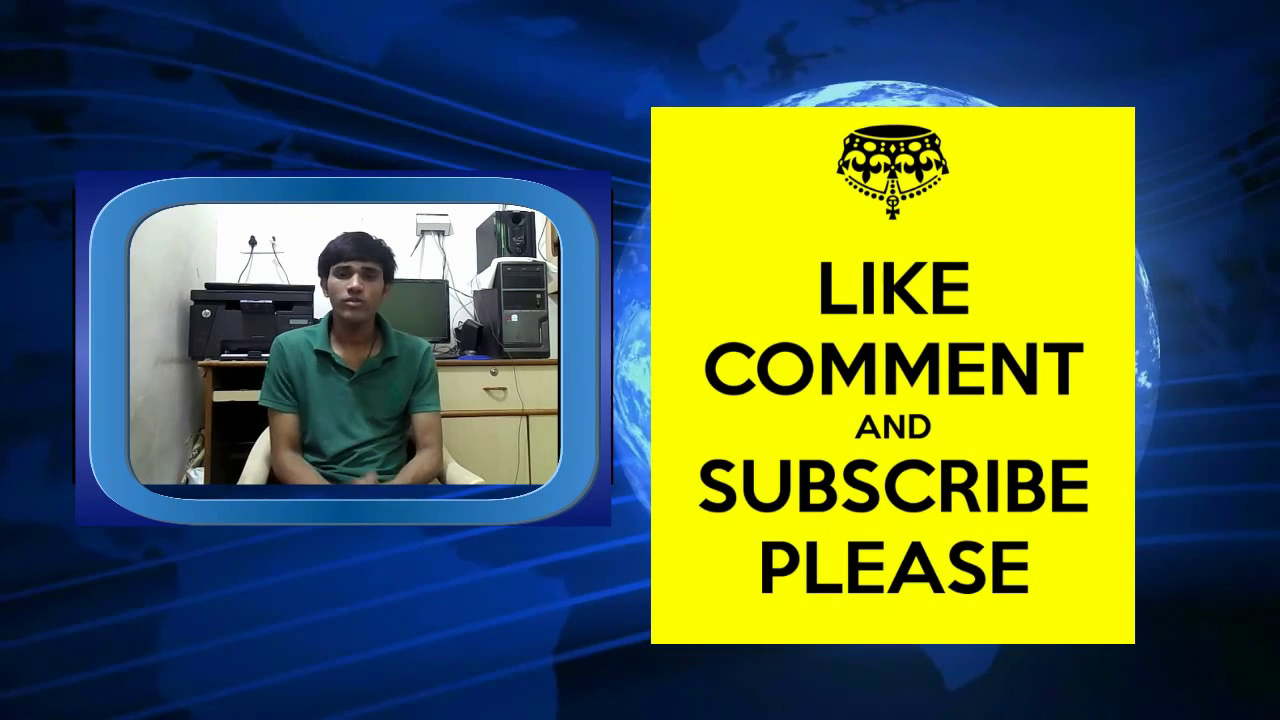